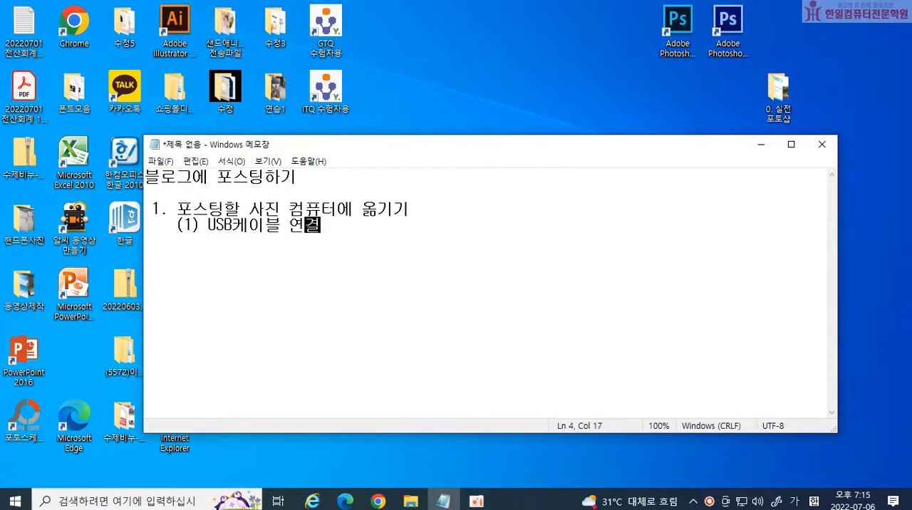
# Add the line "(2) 샌드애니웨어를 이용하여 컴퓨터에 옮기기" below the USB cable item in the note.
pyautogui.press('Return')
pyautogui.write('(2) ')
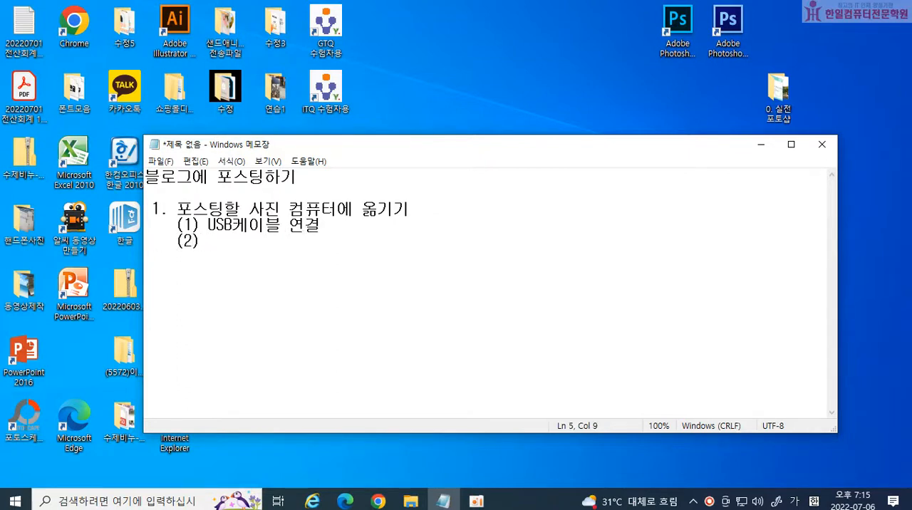
pyautogui.write('샌등')
pyautogui.write('애니웨일')
pyautogui.write('를 이용하여 컴퓨')
pyautogui.write('터에 이')
pyautogui.press('BackSpace')
pyautogui.write('옮기기')
pyautogui.press('Return')
# Add the line "(3) 카카오톡이용한 사진옮기기" to the list, followed by a blank line.
pyautogui.write('(3) 카카오톡이용한 사진옮기기')
pyautogui.press('Return')
pyautogui.press('Return')
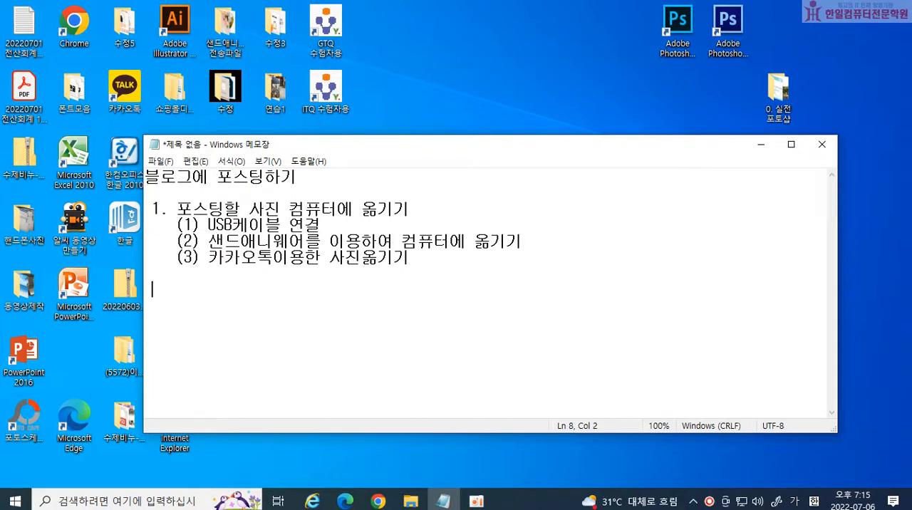
# Mark item (2) of the note with "->" directly before its number.
pyautogui.click(167, 240)
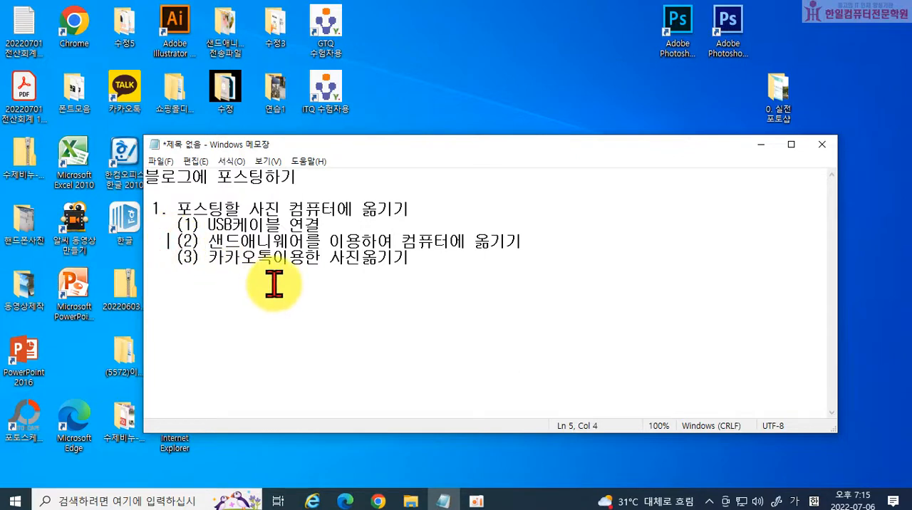
pyautogui.write('->')
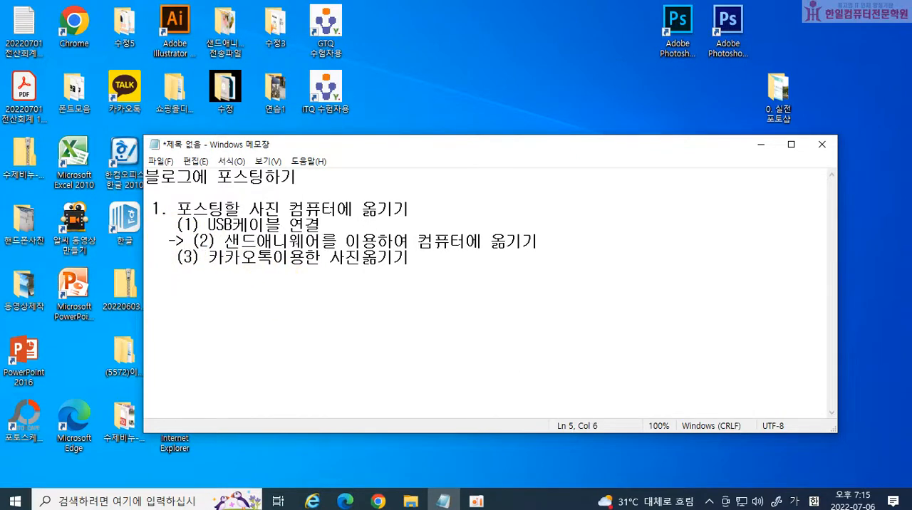
pyautogui.press('Delete')
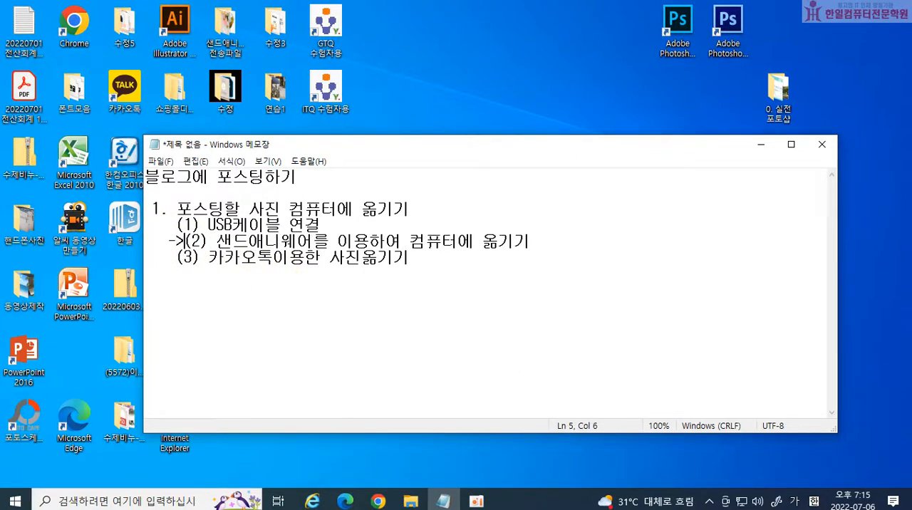
pyautogui.press('End')
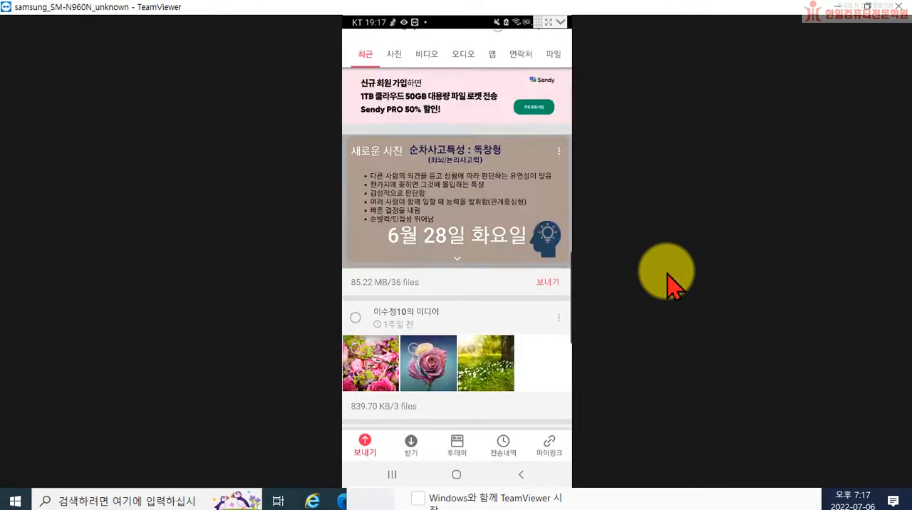
# Look through the recent media and the photo list in the phone's Send Anywhere send screen.
pyautogui.scroll(-4, 667, 273)
pyautogui.scroll(-5, 666, 273)
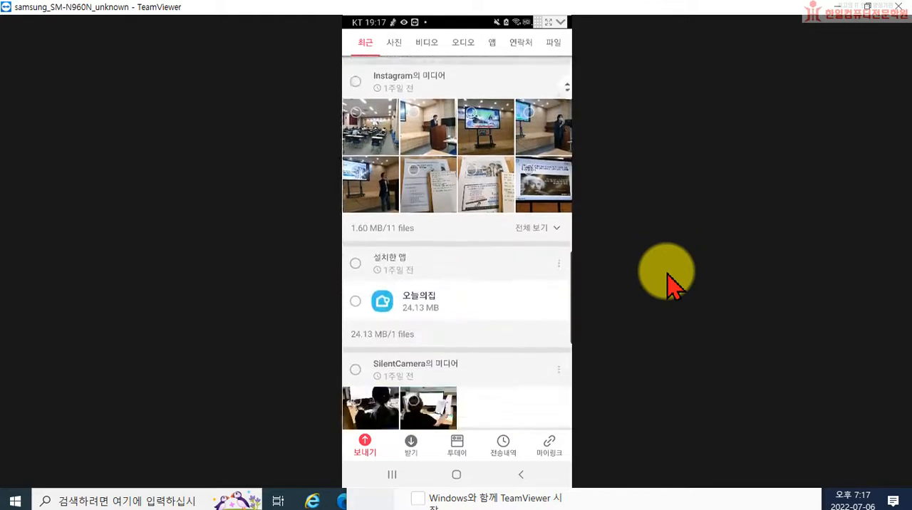
pyautogui.scroll(-2, 667, 273)
pyautogui.scroll(1, 667, 273)
pyautogui.scroll(1, 667, 273)
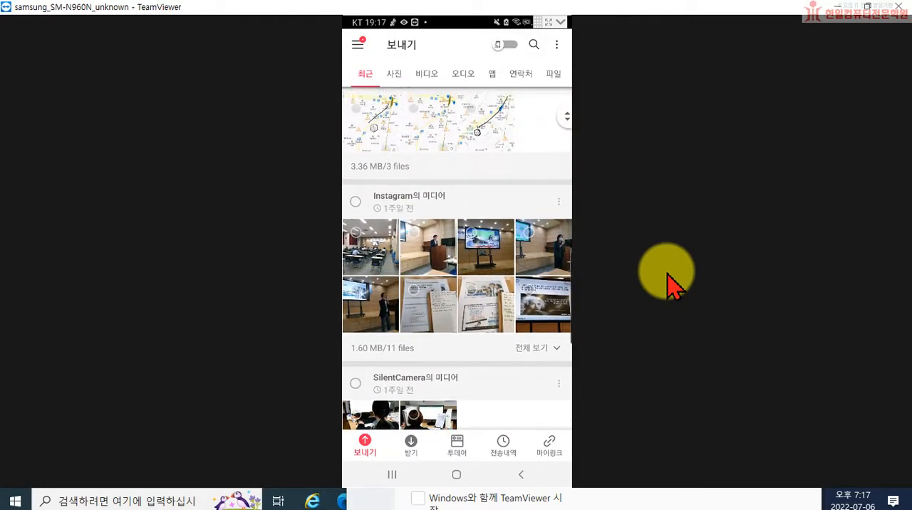
pyautogui.scroll(2, 667, 273)
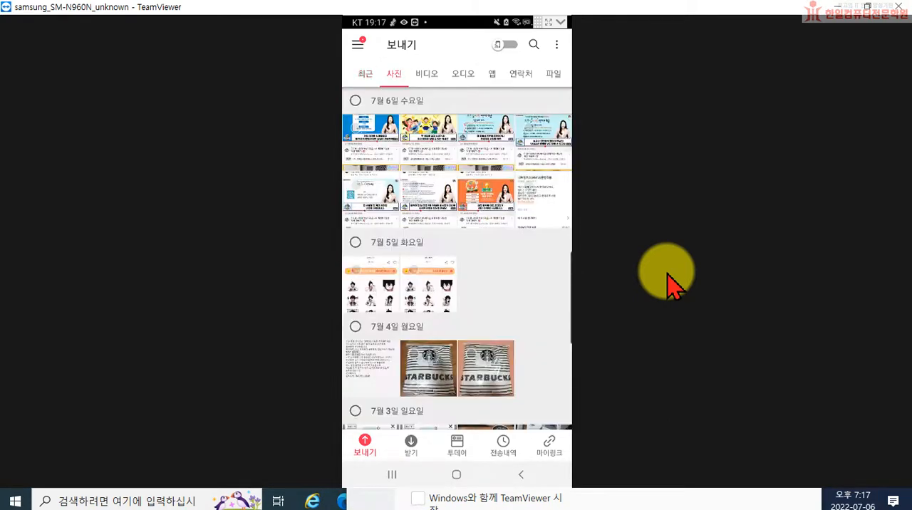
pyautogui.scroll(-2, 670, 283)
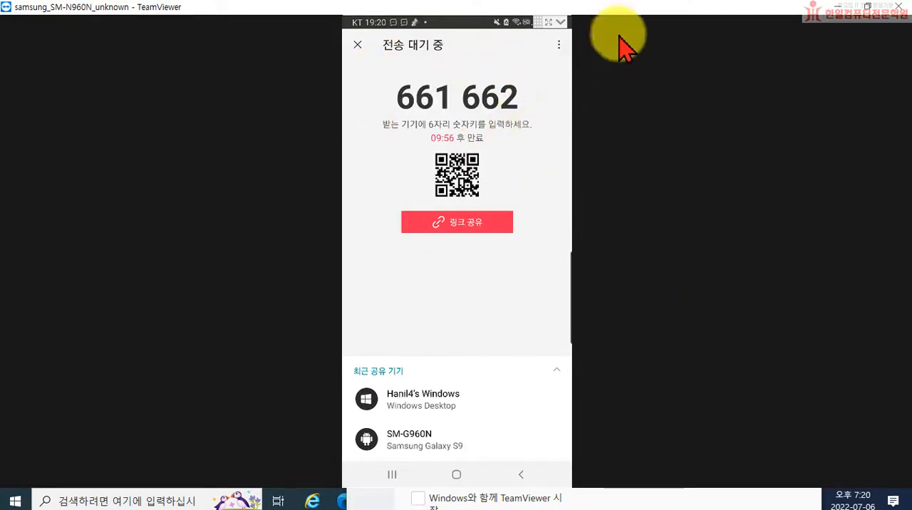
# Restore the TeamViewer phone window to a smaller size, minimize the note and move the phone window aside, keeping its transfer key visible.
pyautogui.moveTo(651, 10); pyautogui.dragTo(560, 121)
pyautogui.click(837, 6)
pyautogui.moveTo(575, 122); pyautogui.dragTo(840, 244)
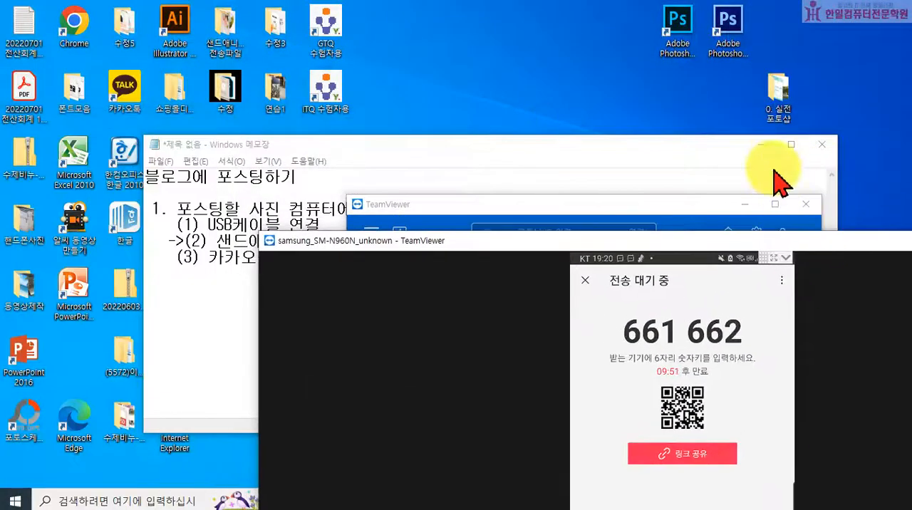
pyautogui.click(760, 144)
pyautogui.moveTo(394, 238); pyautogui.dragTo(516, 110)
# Open Send Anywhere on the computer, enter the phone's six-digit transfer key for receiving and confirm it.
pyautogui.doubleClick(289, 364)
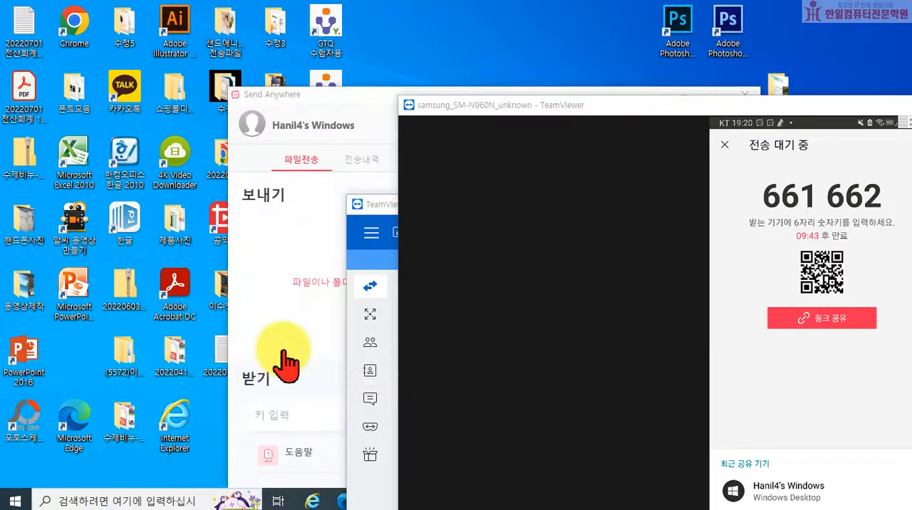
pyautogui.moveTo(348, 92); pyautogui.dragTo(262, 70)
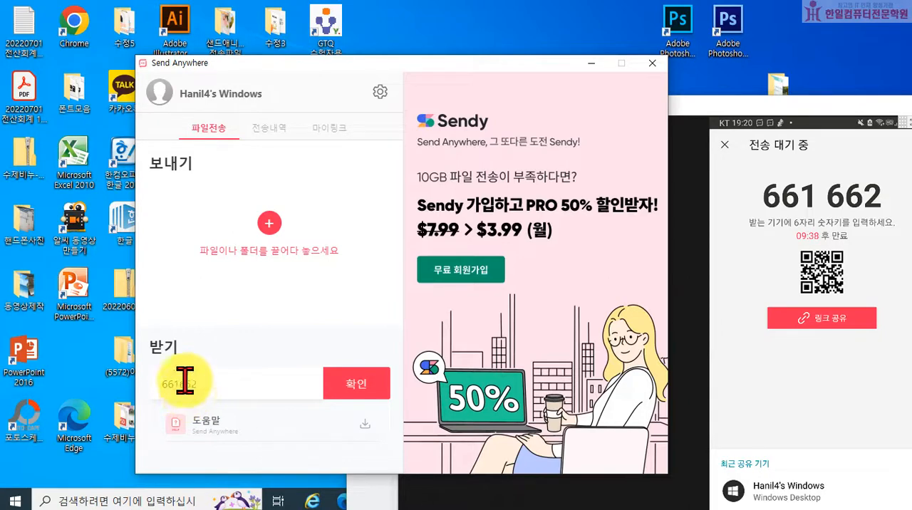
pyautogui.click(356, 385)
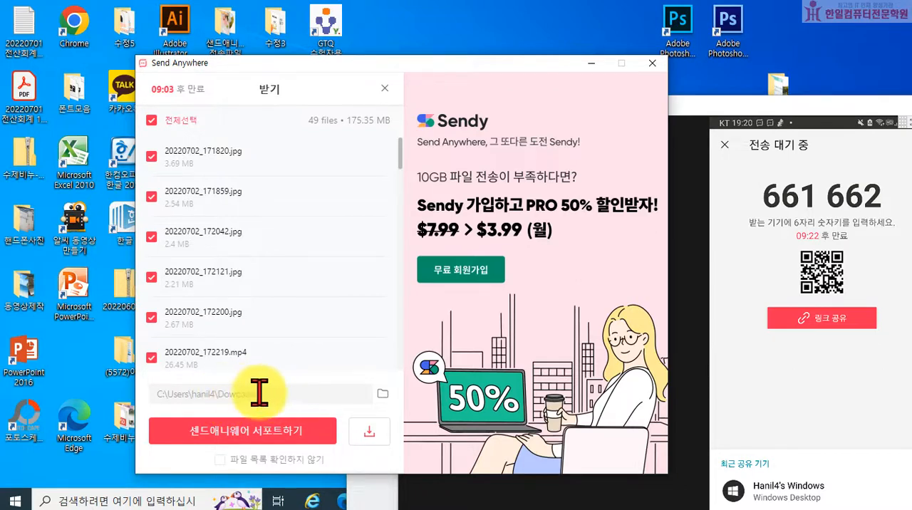
# Create a desktop folder named 고궁, choose it as the save location and download all selected files into it.
pyautogui.click(384, 395)
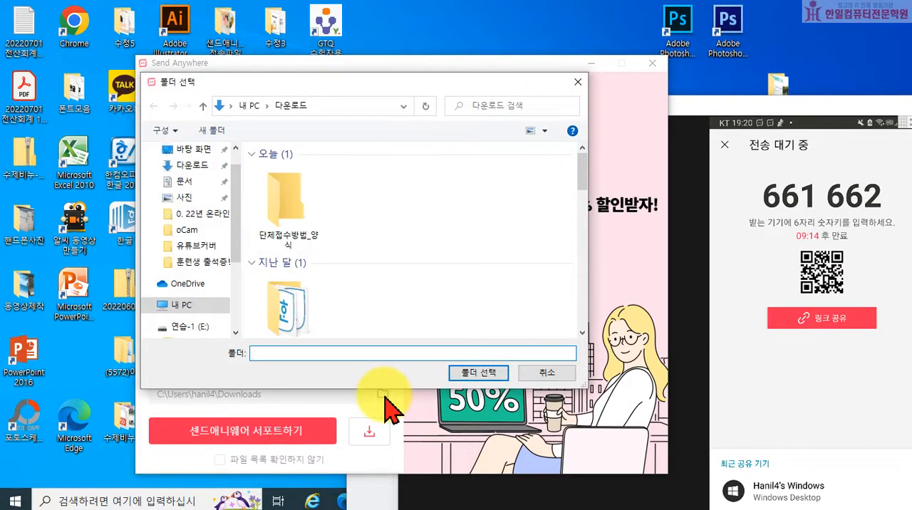
pyautogui.click(196, 219)
pyautogui.click(199, 235)
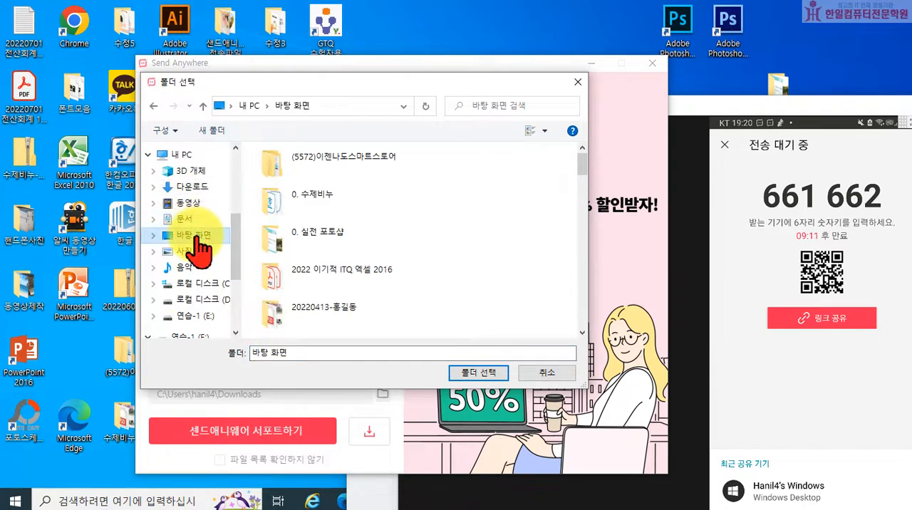
pyautogui.click(214, 131)
pyautogui.write('ㄱ')
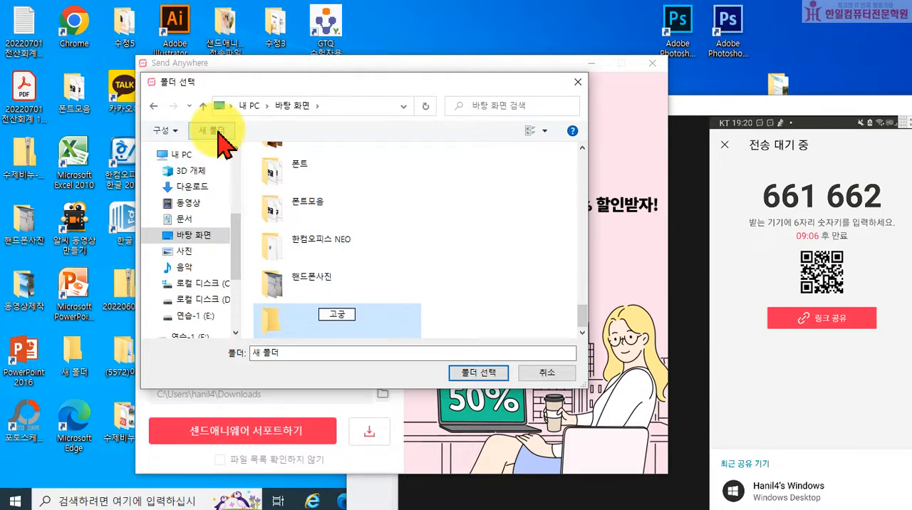
pyautogui.press('Return')
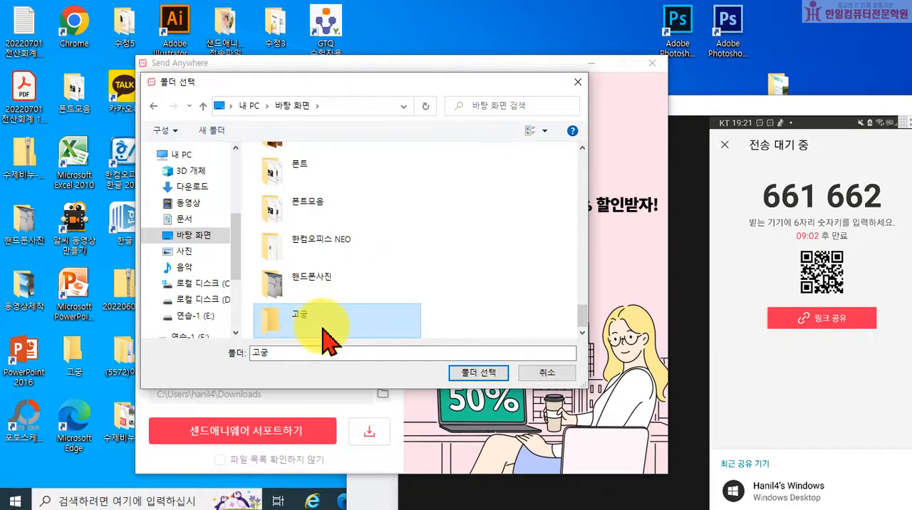
pyautogui.click(458, 374)
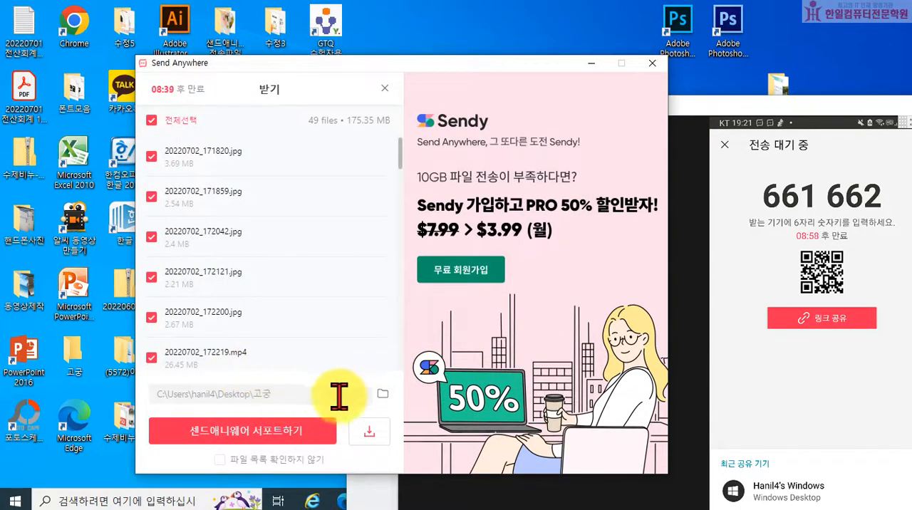
pyautogui.click(369, 438)
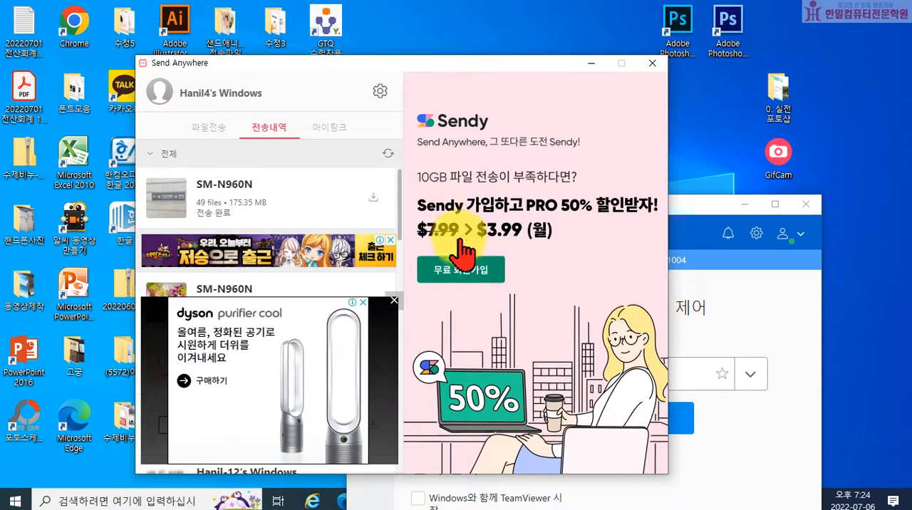
# Close Send Anywhere and quit TeamViewer, ending all active connections.
pyautogui.click(652, 63)
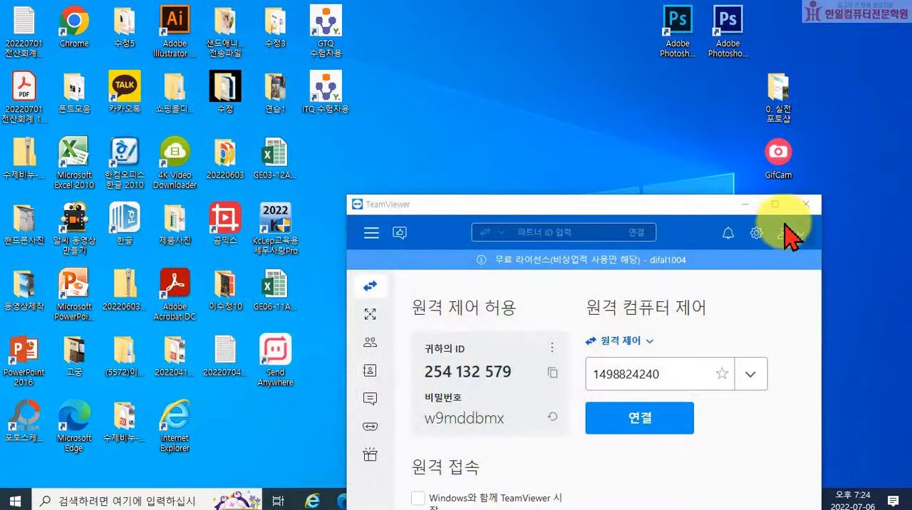
pyautogui.click(801, 207)
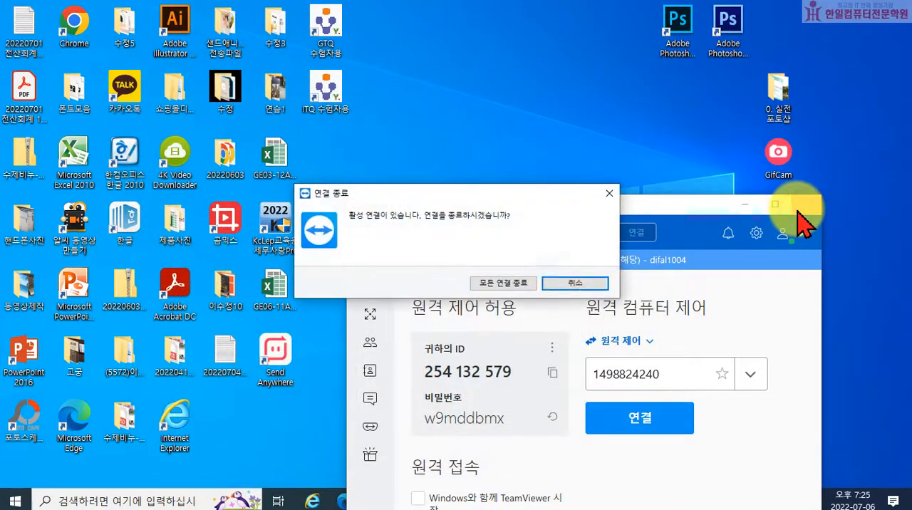
pyautogui.click(507, 284)
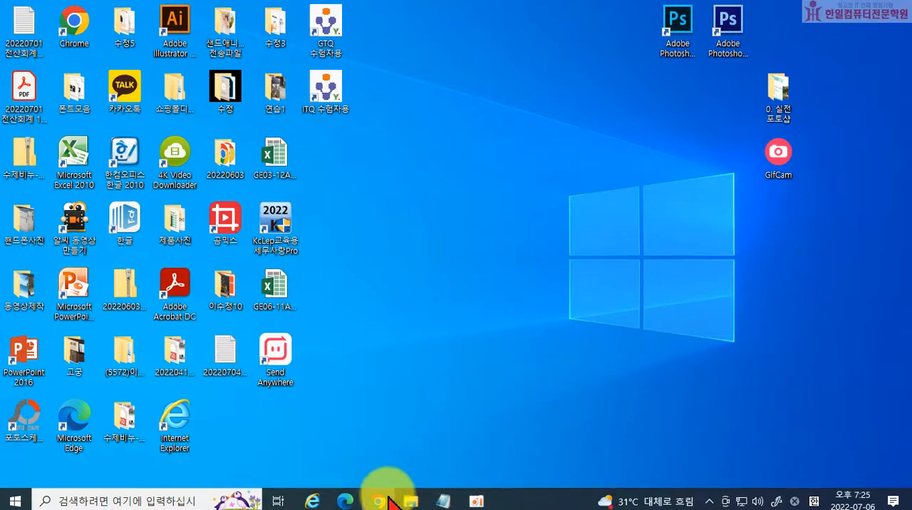
# Switch to Chrome, maximize its window and open the NAVER home page.
pyautogui.click(388, 498)
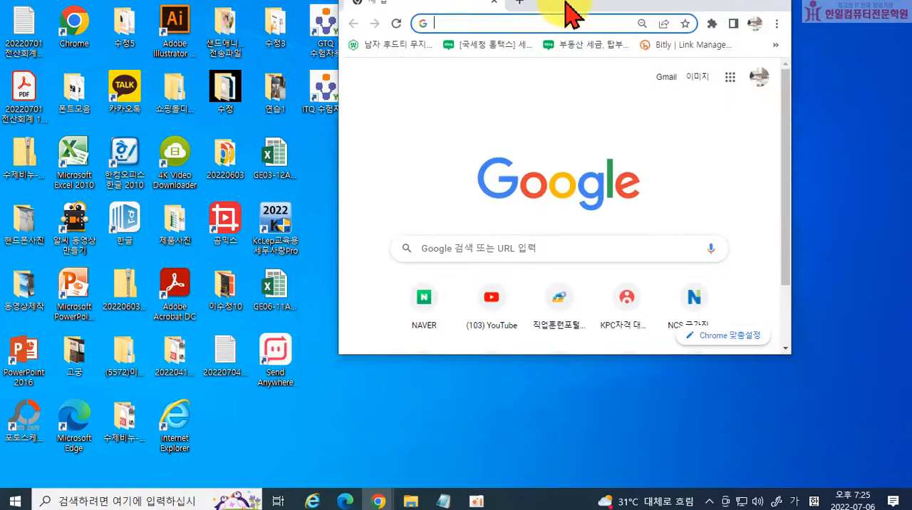
pyautogui.doubleClick(576, 13)
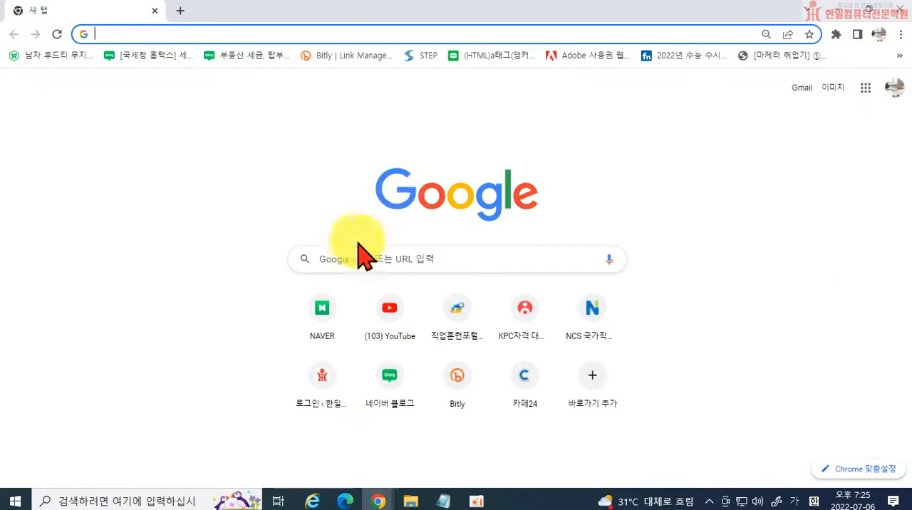
pyautogui.click(321, 311)
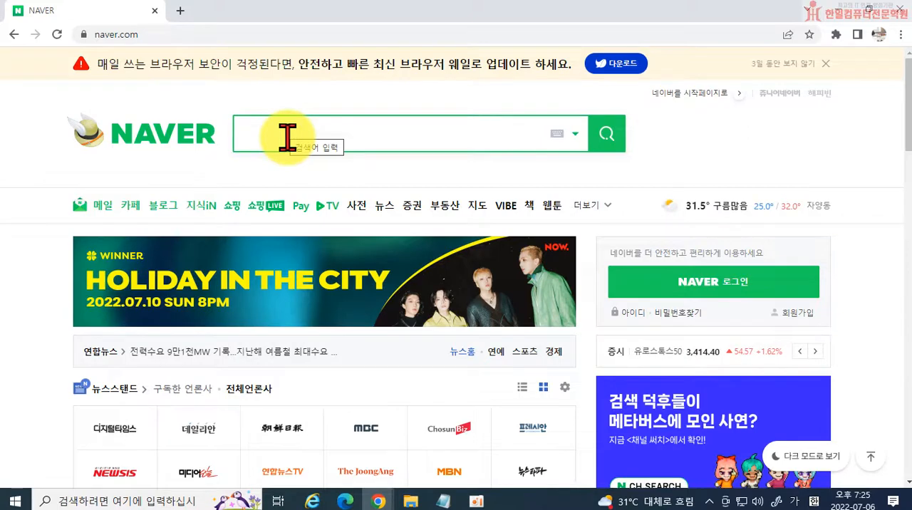
# Search NAVER for 국립고궁박물관, closing the museum's own site if its suggestion is opened.
pyautogui.write('ㄱ국립고궁ㅂ')
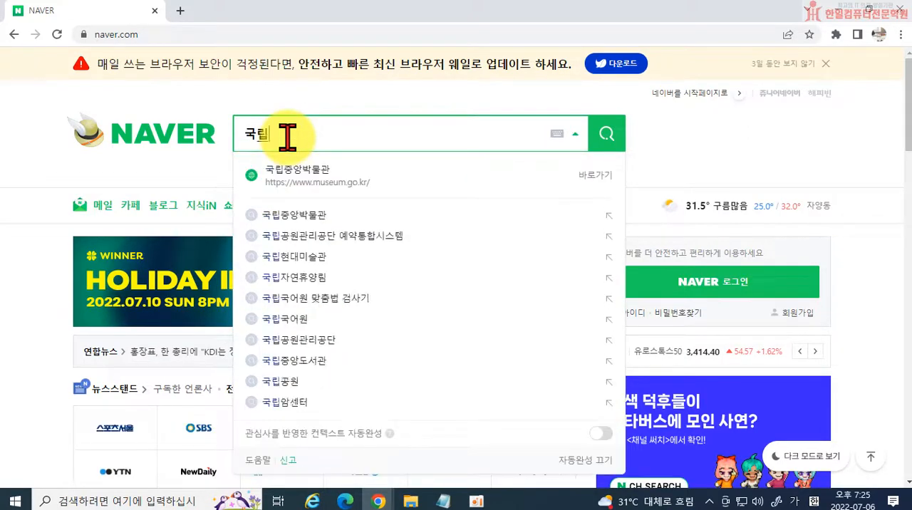
pyautogui.write('박물과')
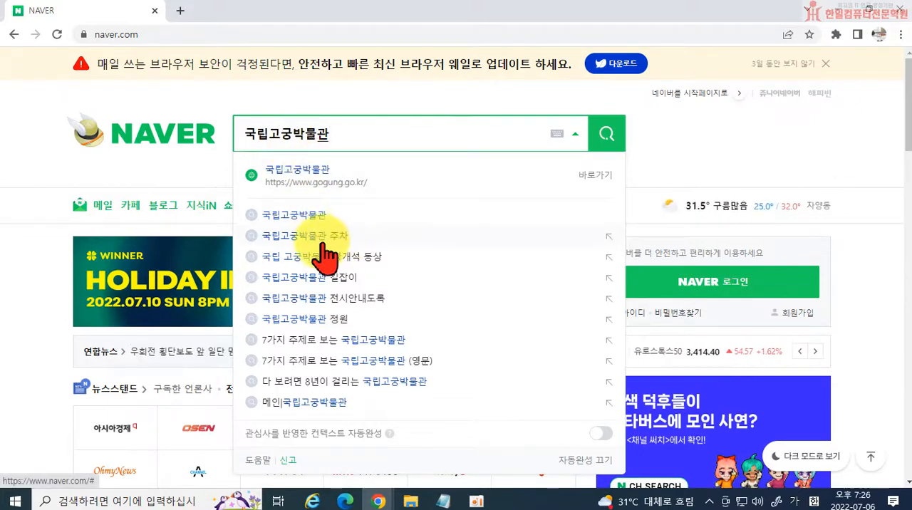
pyautogui.click(299, 166)
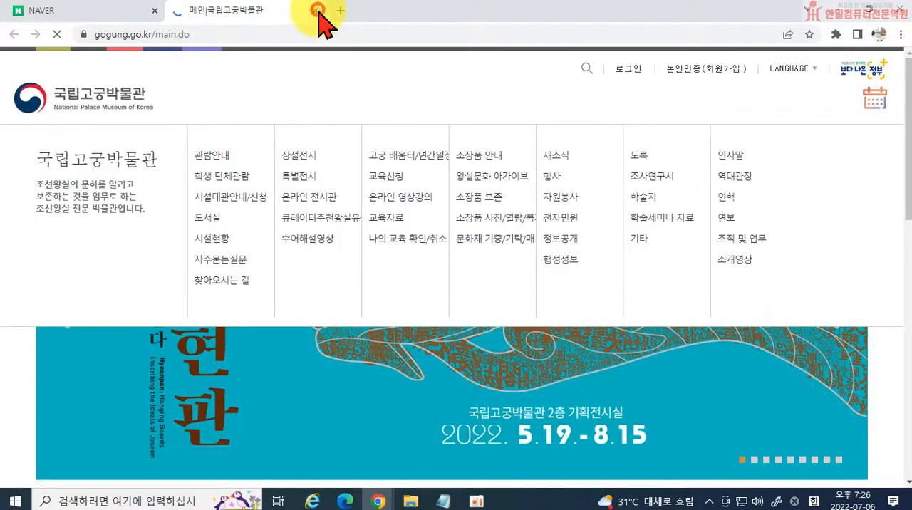
pyautogui.click(314, 10)
pyautogui.click(605, 139)
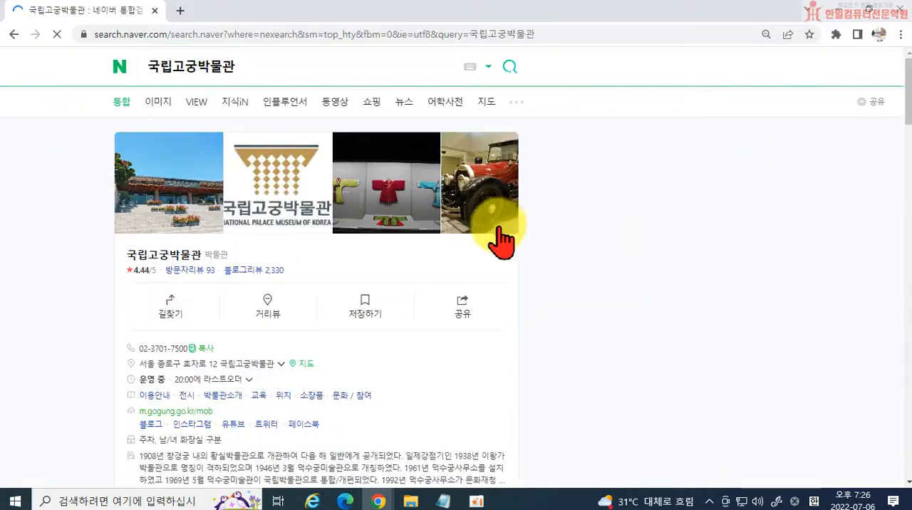
# Examine the search results for 국립고궁박물관, including its visitor information, blog reviews, news and images.
pyautogui.scroll(-5, 498, 319)
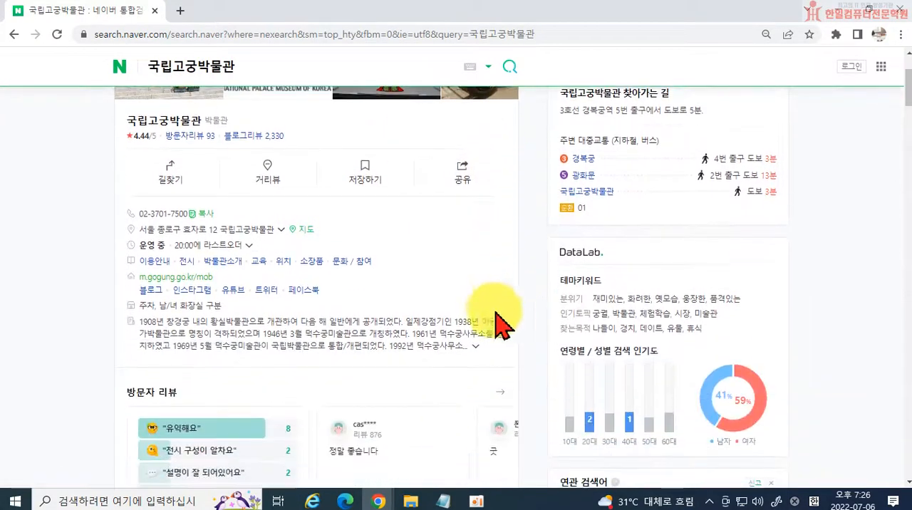
pyautogui.scroll(-15, 445, 325)
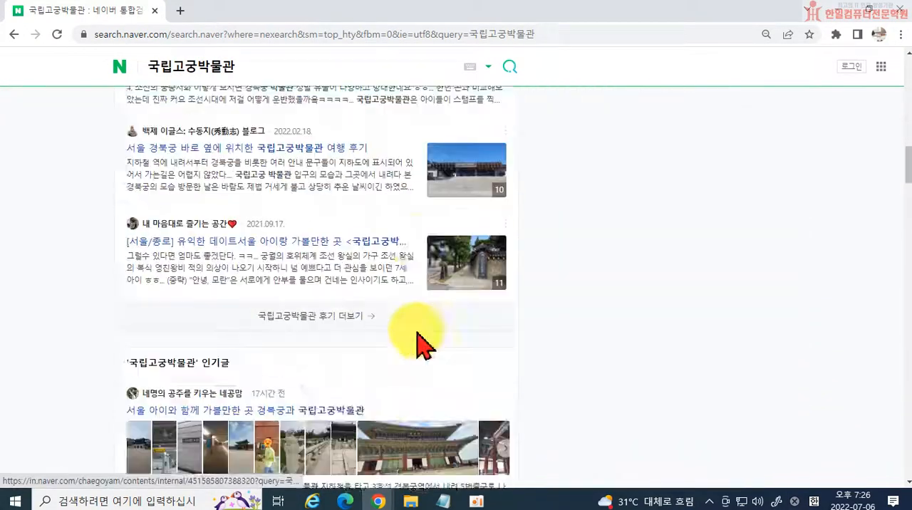
pyautogui.scroll(-20, 420, 347)
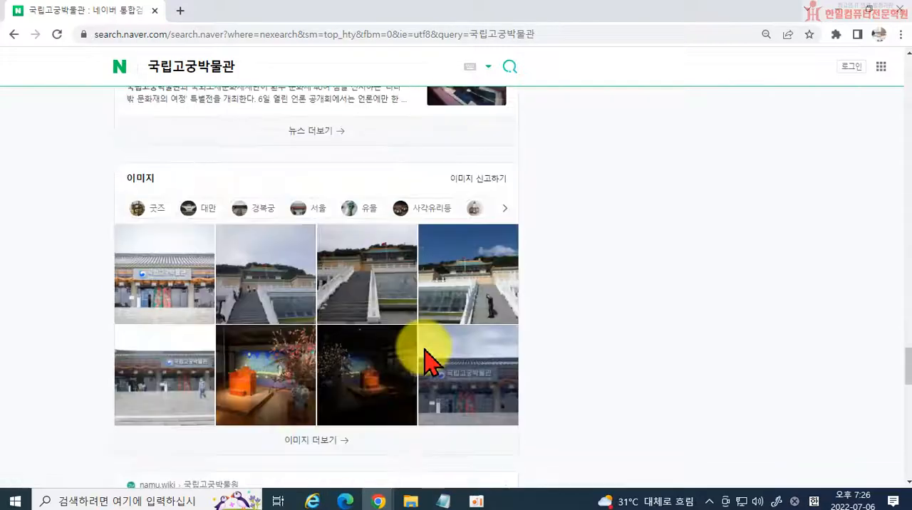
pyautogui.scroll(-4, 429, 360)
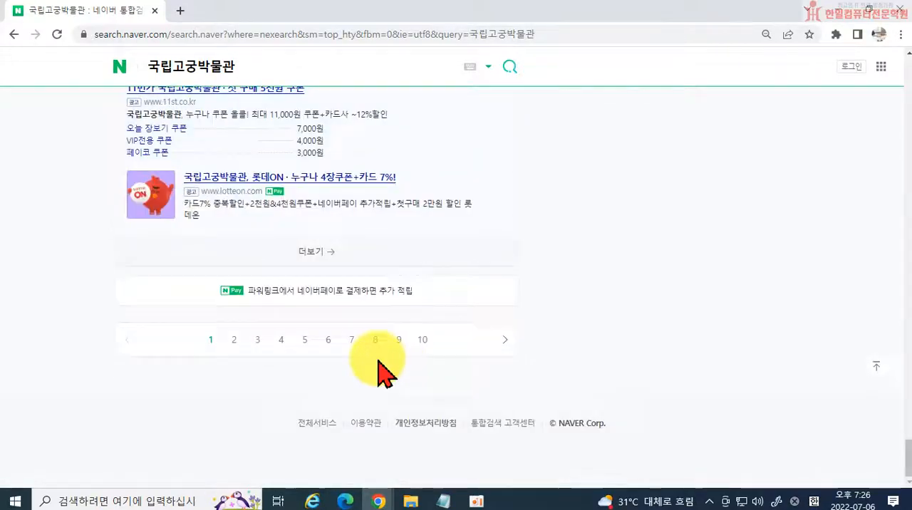
pyautogui.scroll(9, 392, 372)
pyautogui.scroll(15, 560, 314)
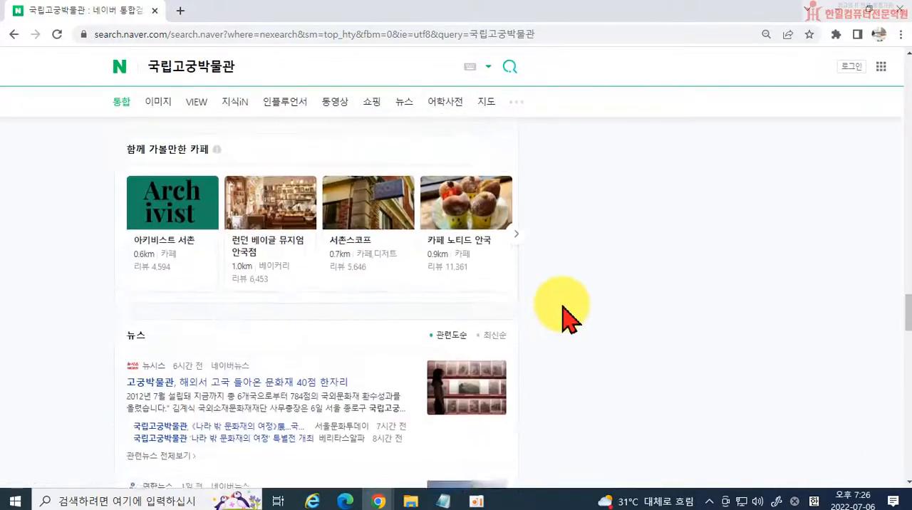
# Expand the weekly opening hours of 국립고궁박물관 in the search results and review its visitor information.
pyautogui.scroll(8, 563, 313)
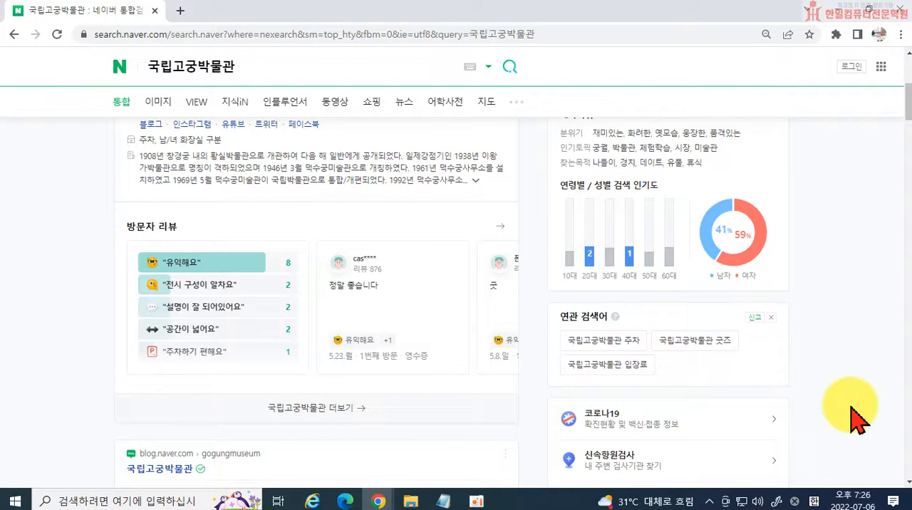
pyautogui.scroll(2, 779, 387)
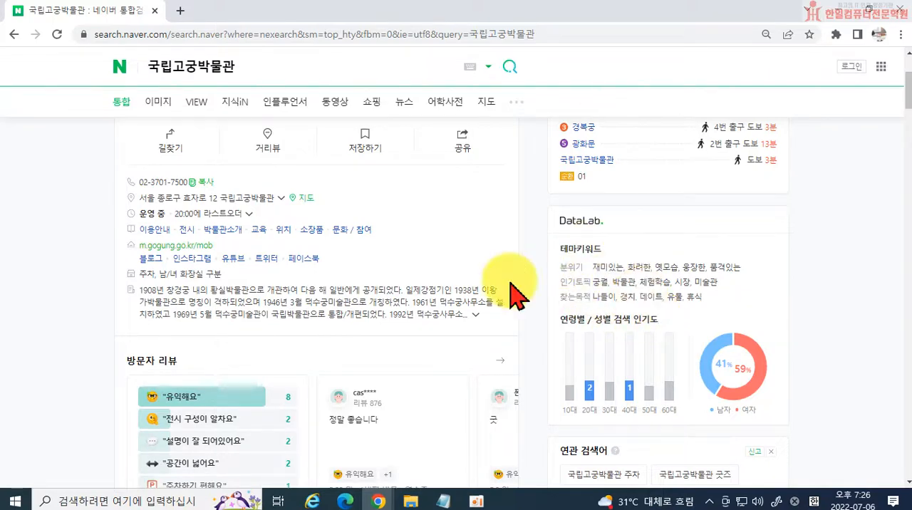
pyautogui.scroll(3, 240, 264)
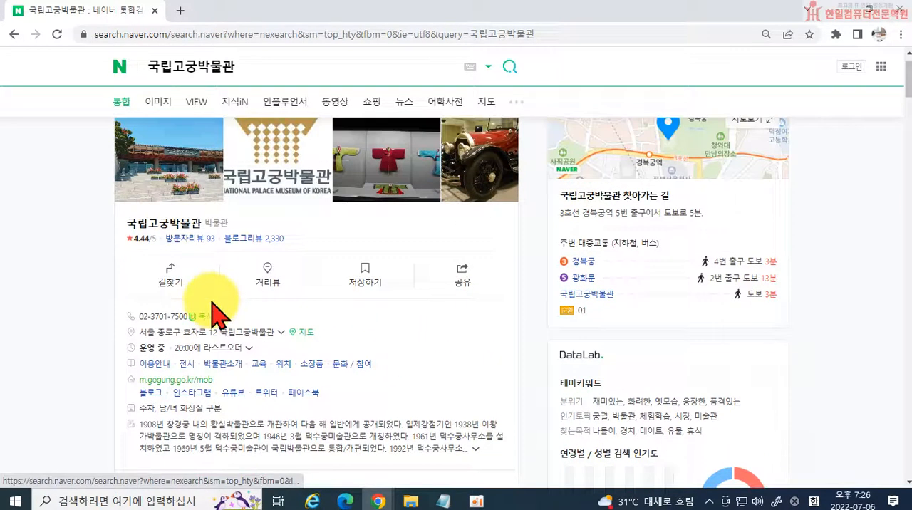
pyautogui.scroll(-2, 168, 210)
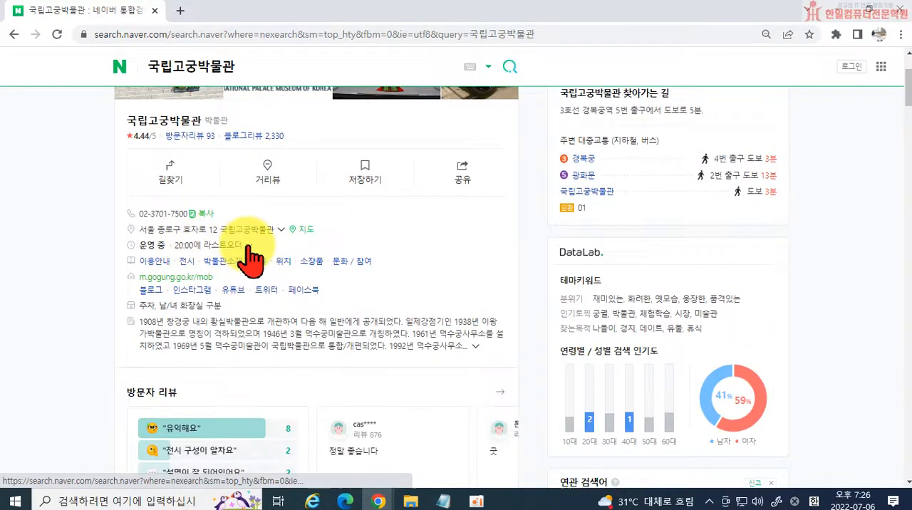
pyautogui.click(243, 245)
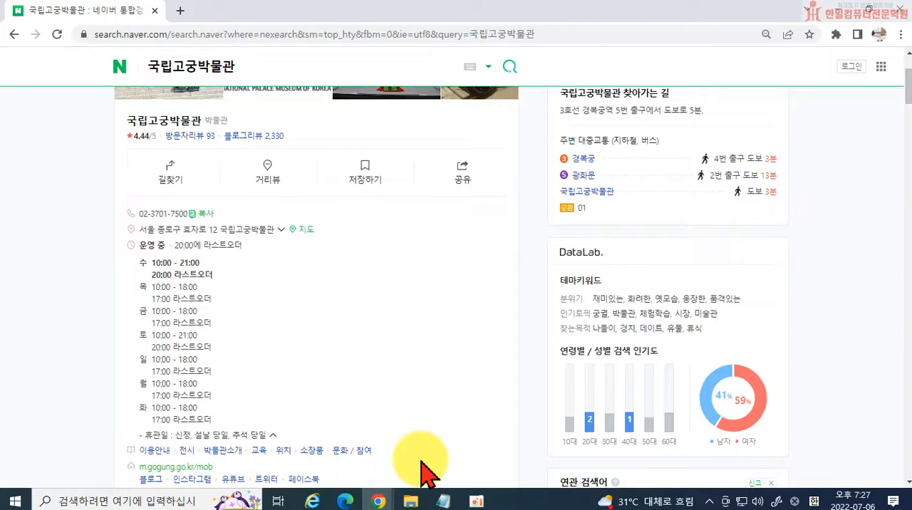
pyautogui.scroll(-2, 513, 411)
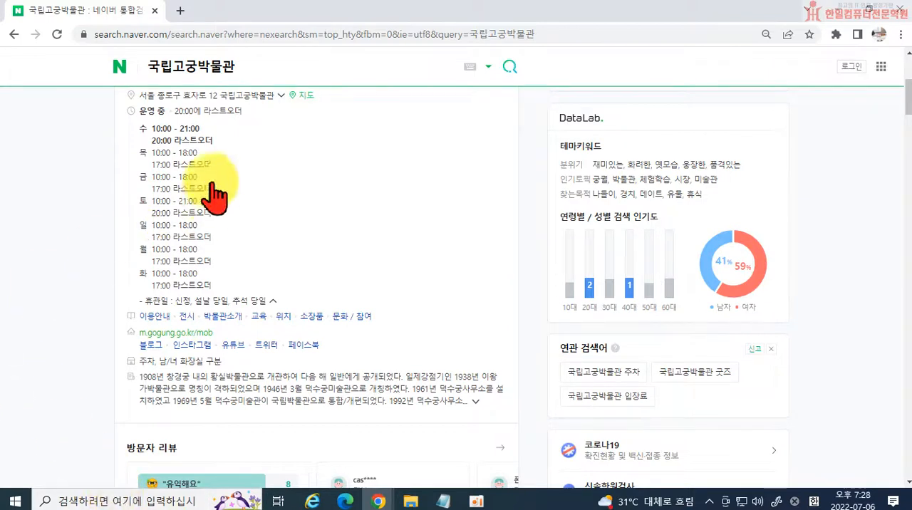
# Search NAVER for 궁중현판 and look through the blog, news, web and shopping results.
pyautogui.click(253, 66)
pyautogui.write('ㄱ')
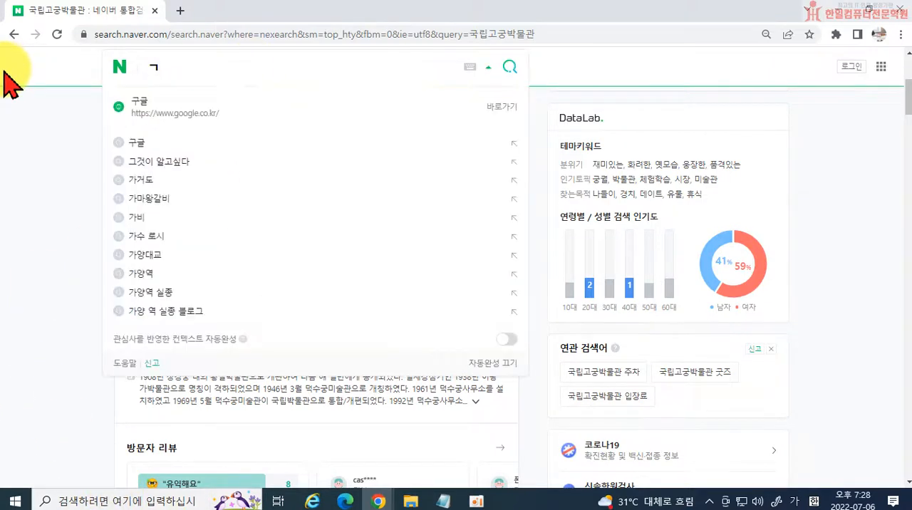
pyautogui.write('궁중현판')
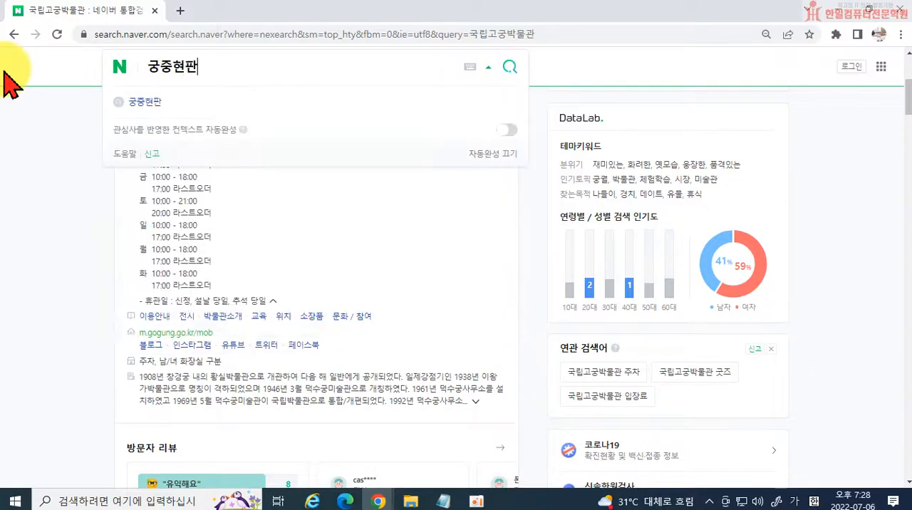
pyautogui.press('Return')
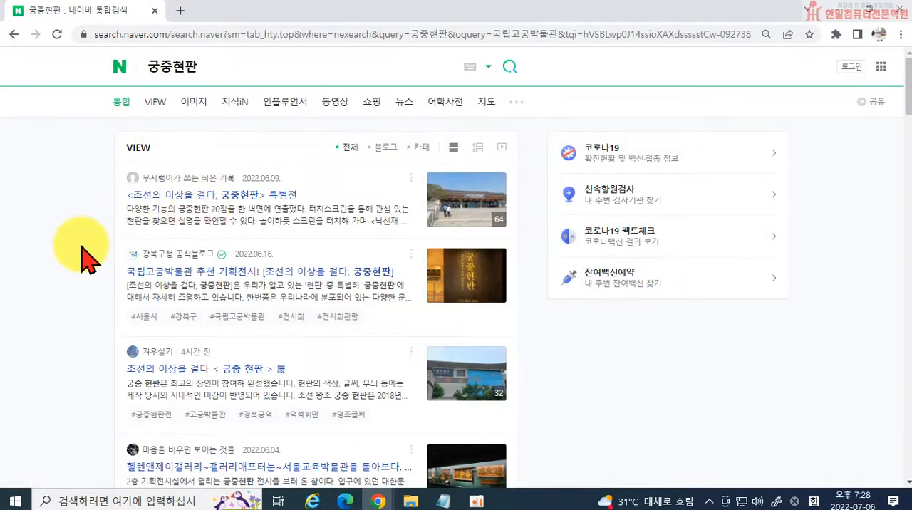
pyautogui.scroll(-5, 89, 284)
pyautogui.scroll(-15, 88, 291)
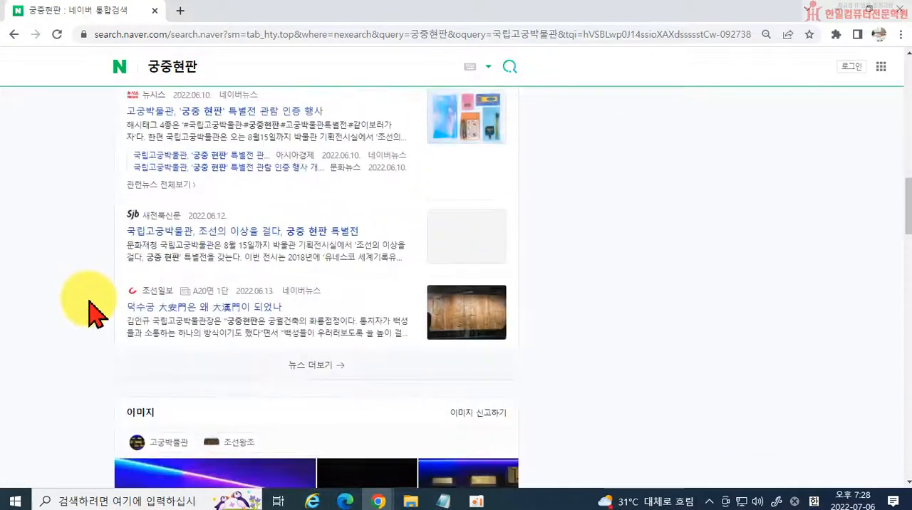
pyautogui.scroll(-12, 99, 321)
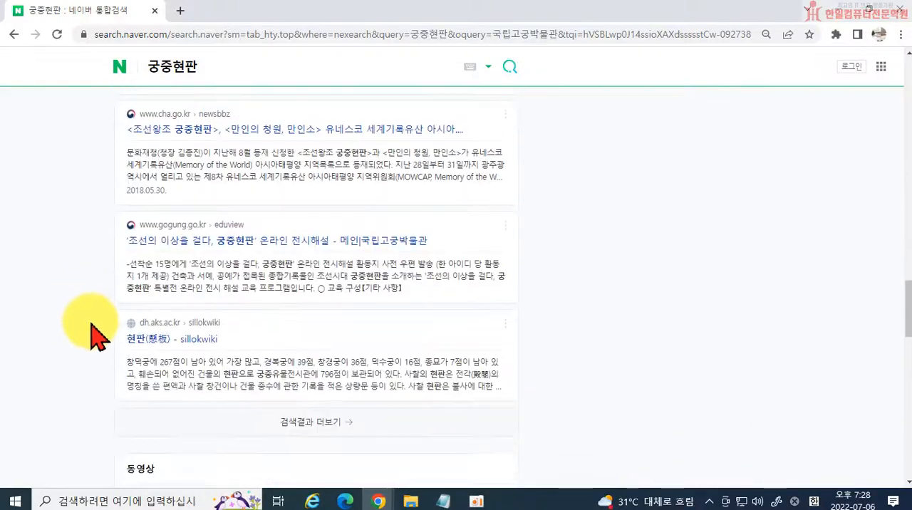
pyautogui.scroll(-9, 96, 335)
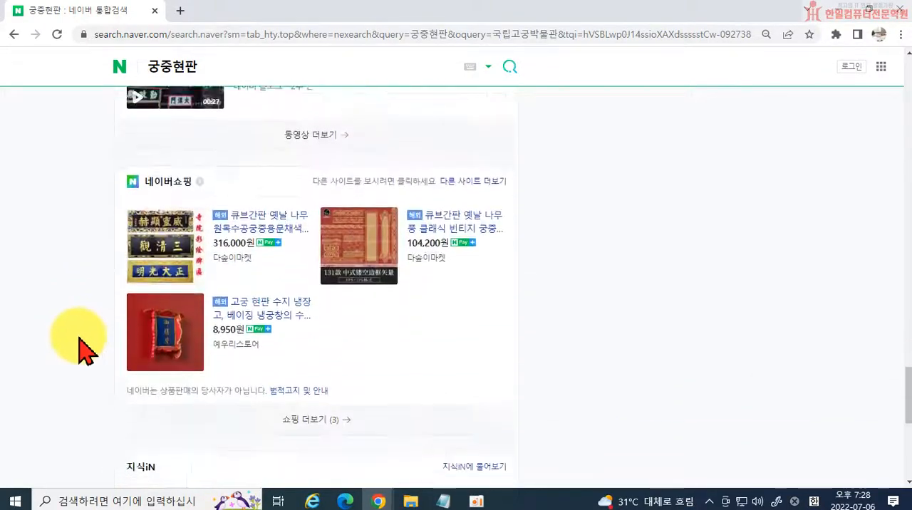
pyautogui.scroll(-5, 82, 347)
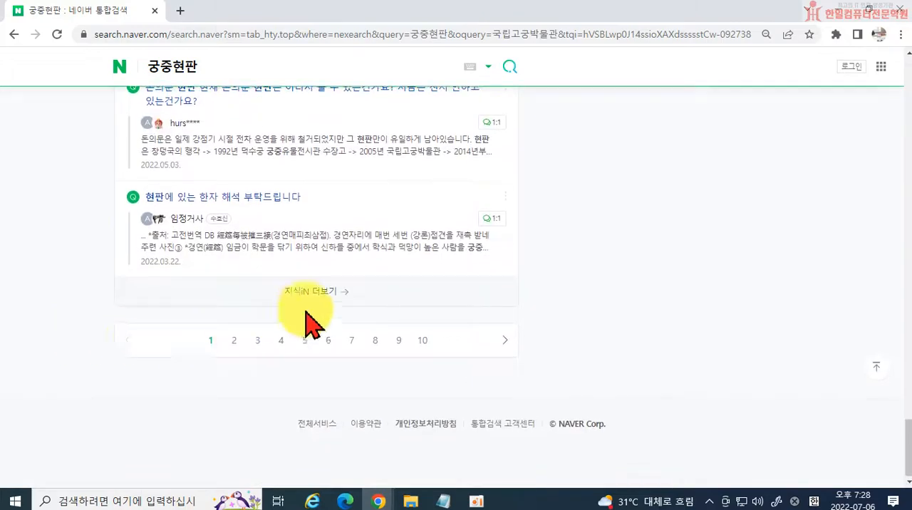
pyautogui.scroll(9, 421, 320)
pyautogui.scroll(15, 427, 306)
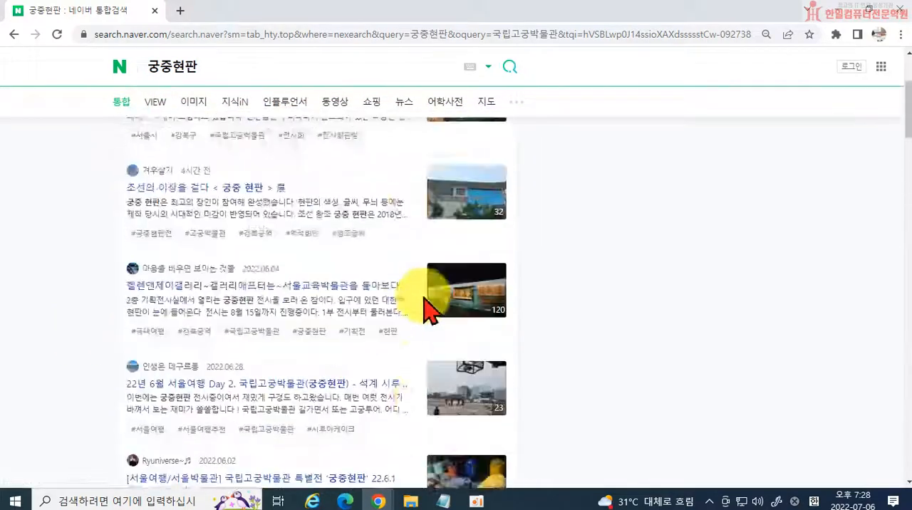
# Search NAVER for 고궁박물관 전시회.
pyautogui.click(211, 64)
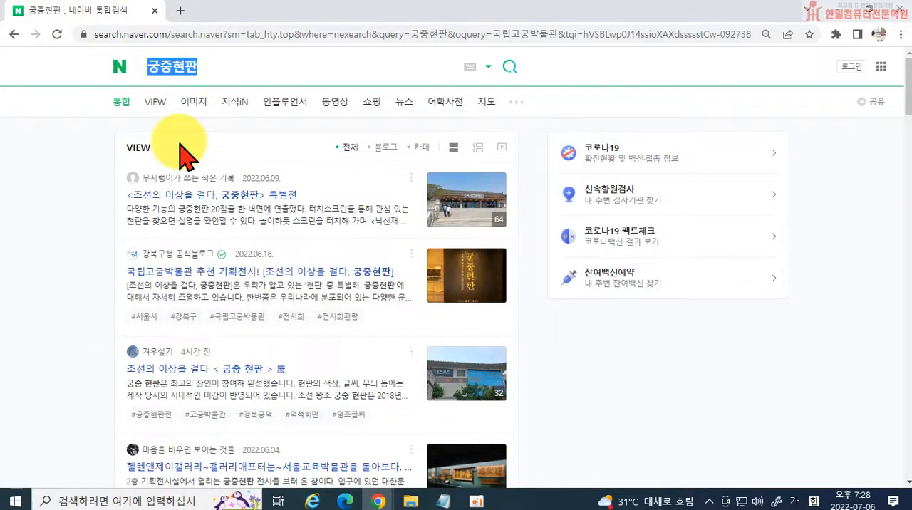
pyautogui.write('고궁')
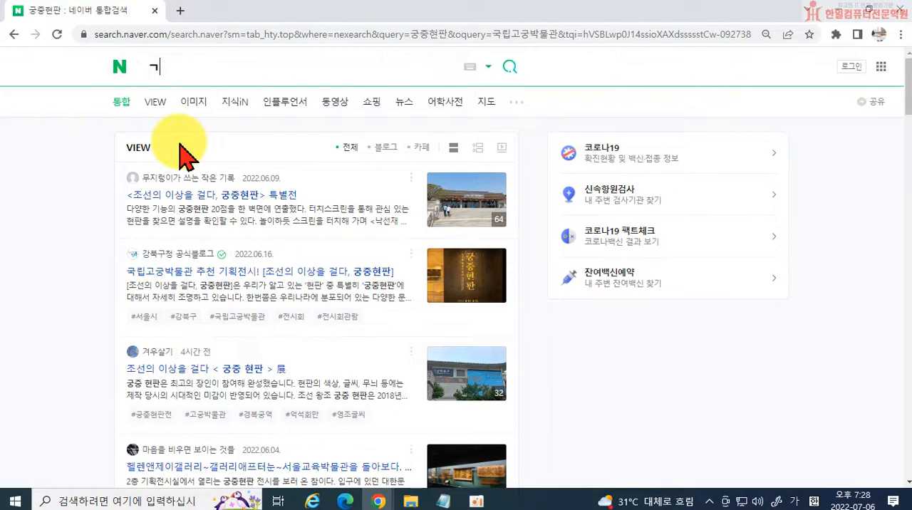
pyautogui.write('박물관 전시회')
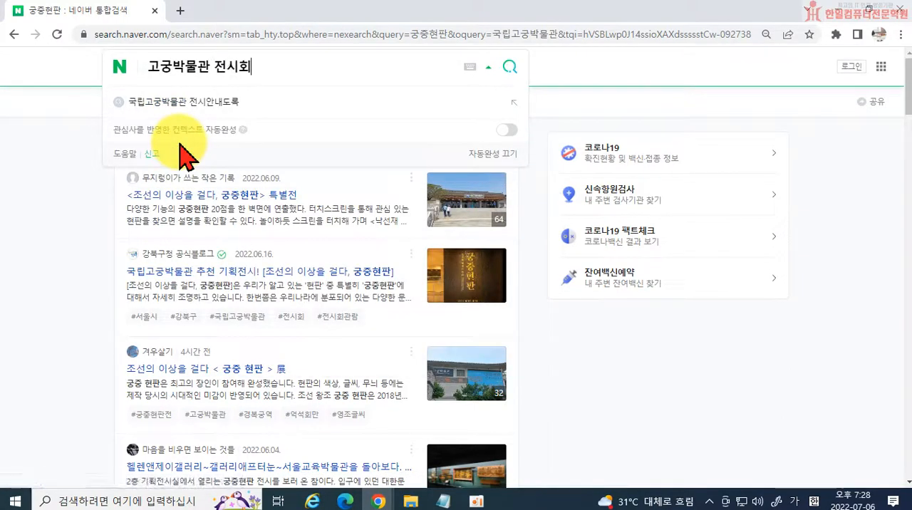
pyautogui.press('Return')
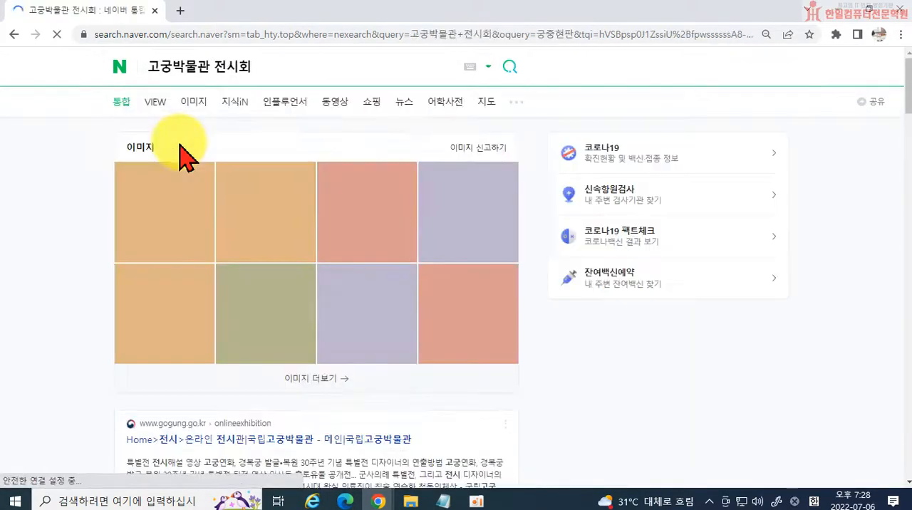
# Examine the results for 고궁박물관 전시회, including images, blog reviews, museum pages, videos, places and news.
pyautogui.scroll(-2, 341, 256)
pyautogui.scroll(3, 600, 294)
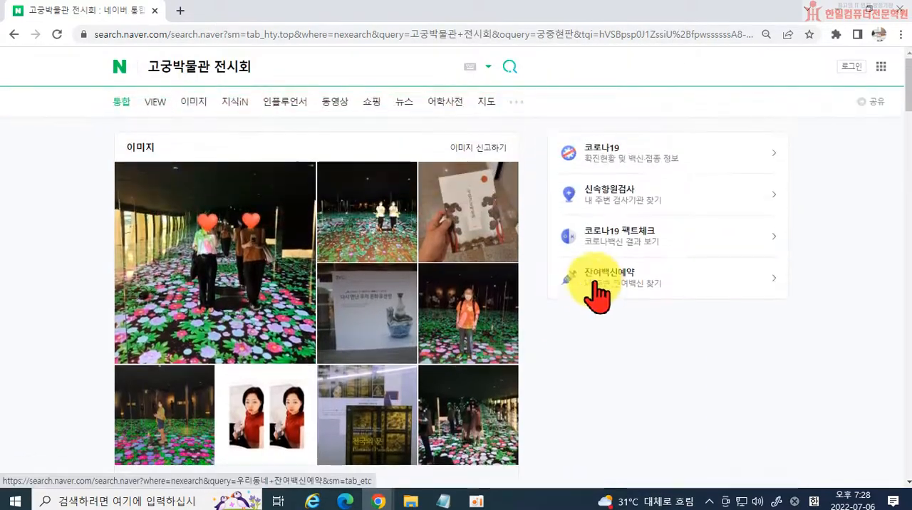
pyautogui.scroll(-9, 584, 305)
pyautogui.scroll(-12, 459, 374)
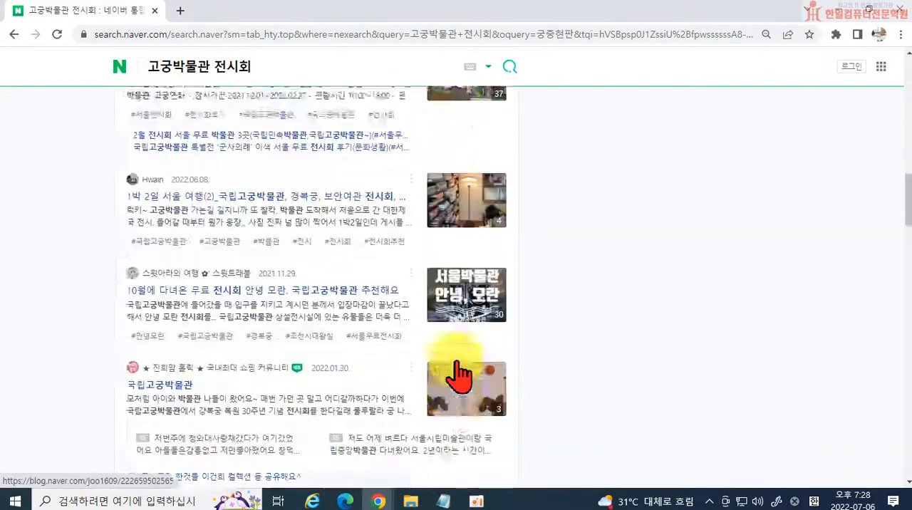
pyautogui.scroll(-8, 460, 374)
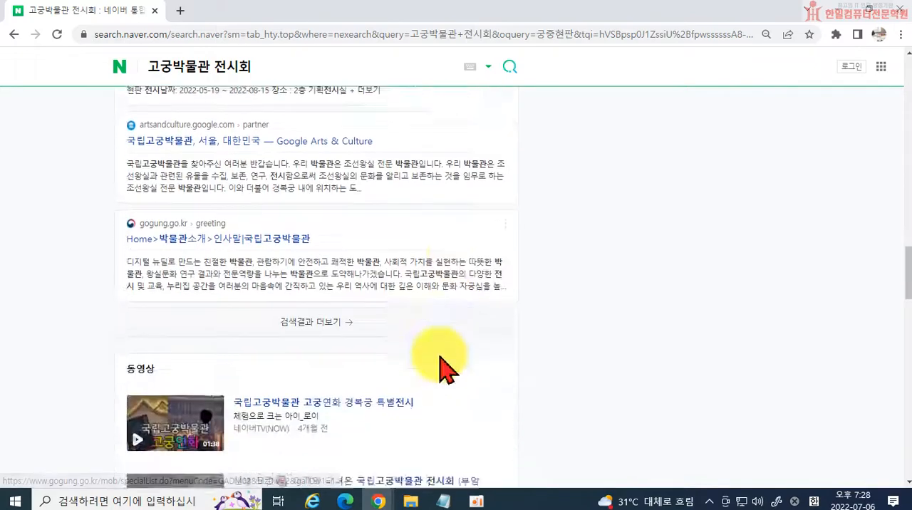
pyautogui.scroll(-2, 468, 354)
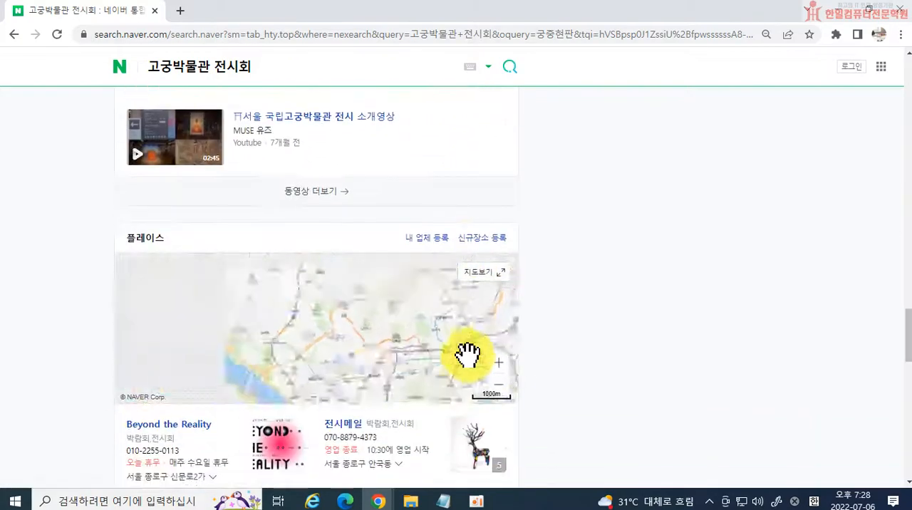
pyautogui.scroll(-6, 591, 376)
pyautogui.scroll(-7, 598, 383)
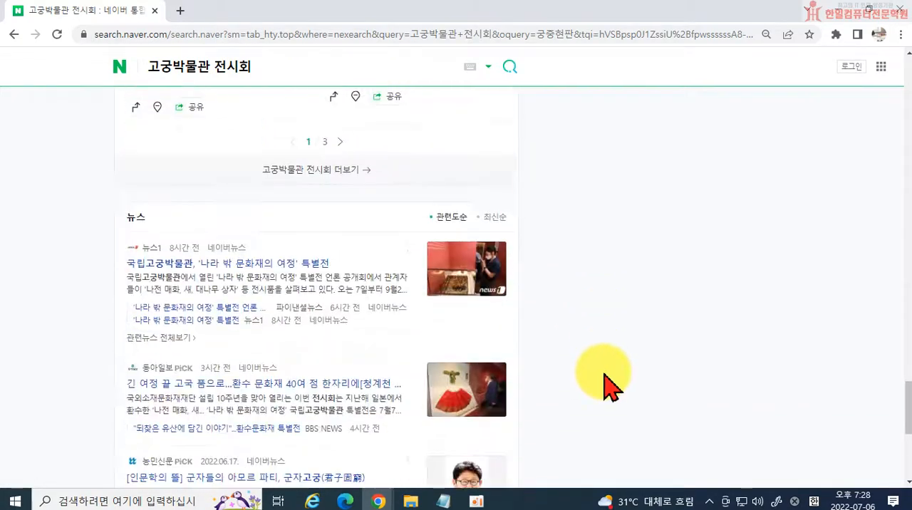
pyautogui.scroll(-1, 605, 376)
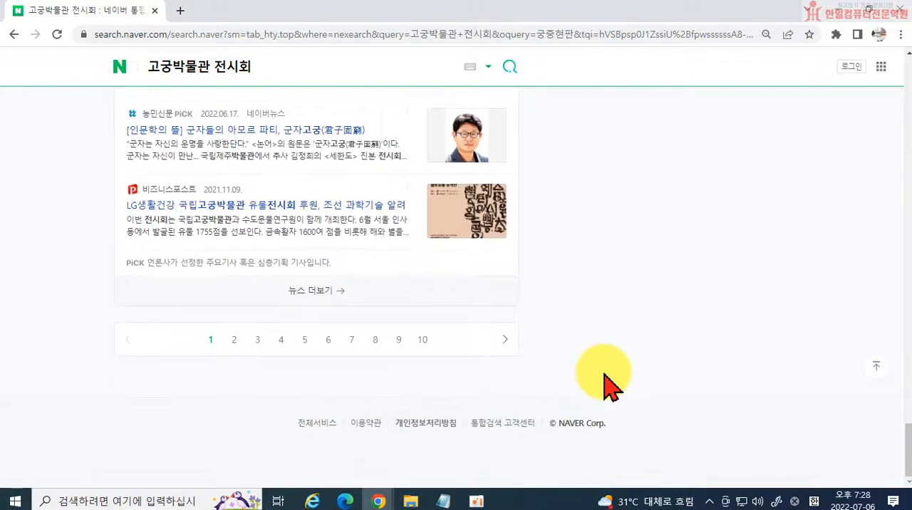
pyautogui.scroll(12, 605, 375)
pyautogui.scroll(10, 605, 384)
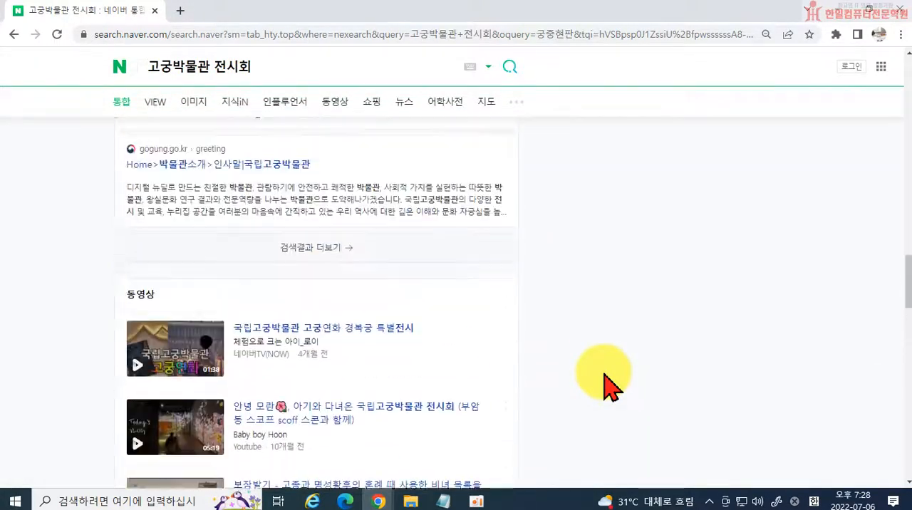
pyautogui.scroll(8, 601, 388)
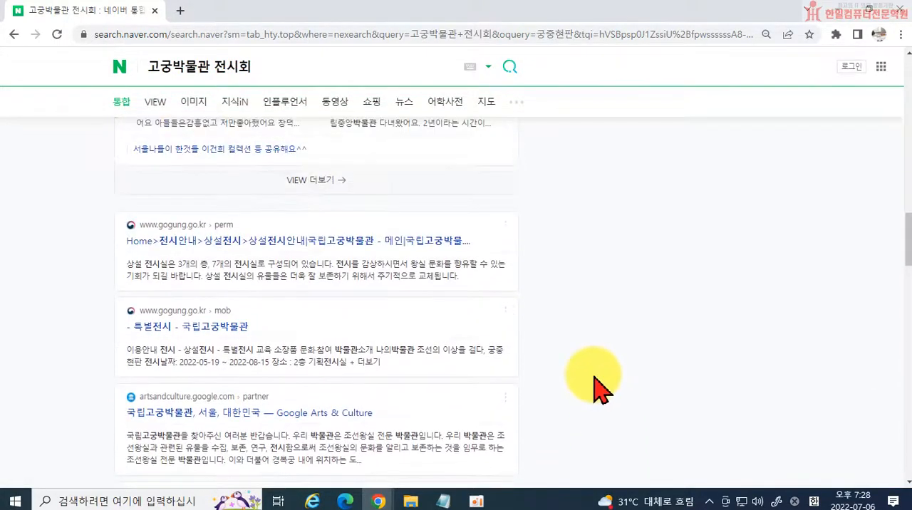
pyautogui.scroll(10, 601, 388)
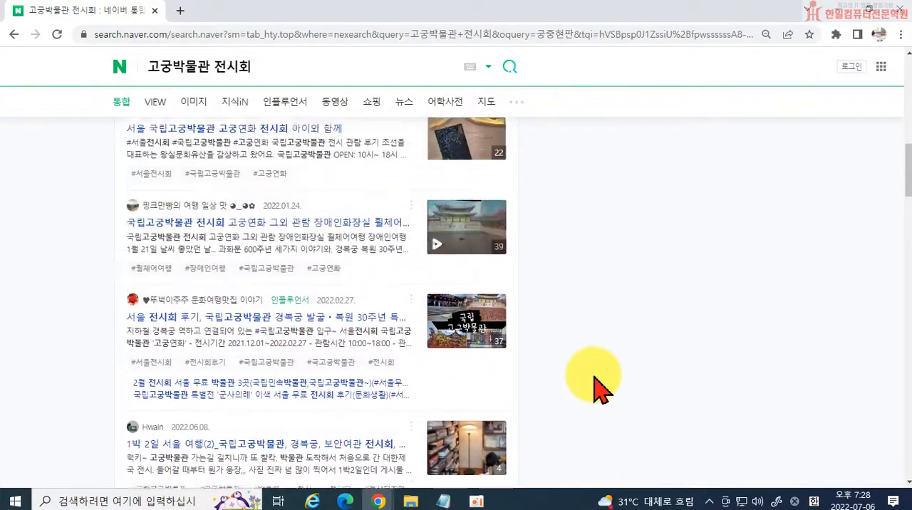
pyautogui.scroll(1, 601, 388)
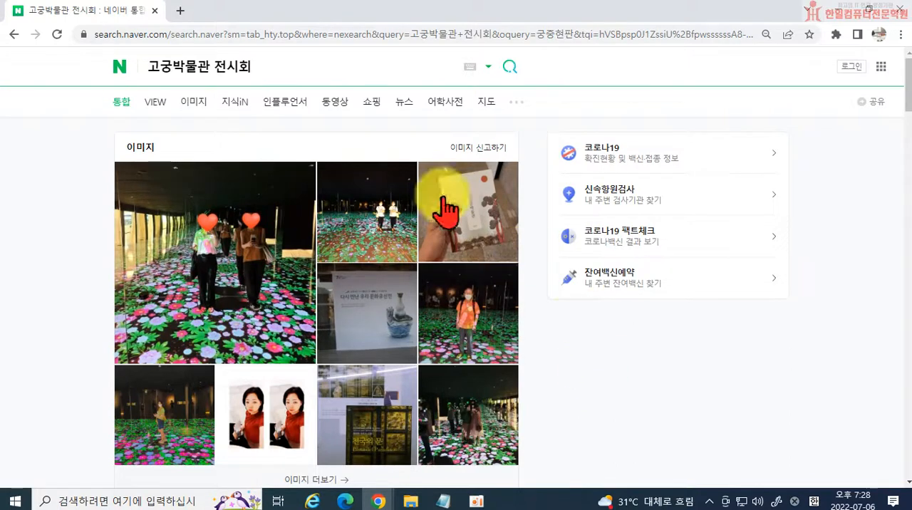
# Go back to the 궁중현판 results and return to the NAVER home page.
pyautogui.click(12, 34)
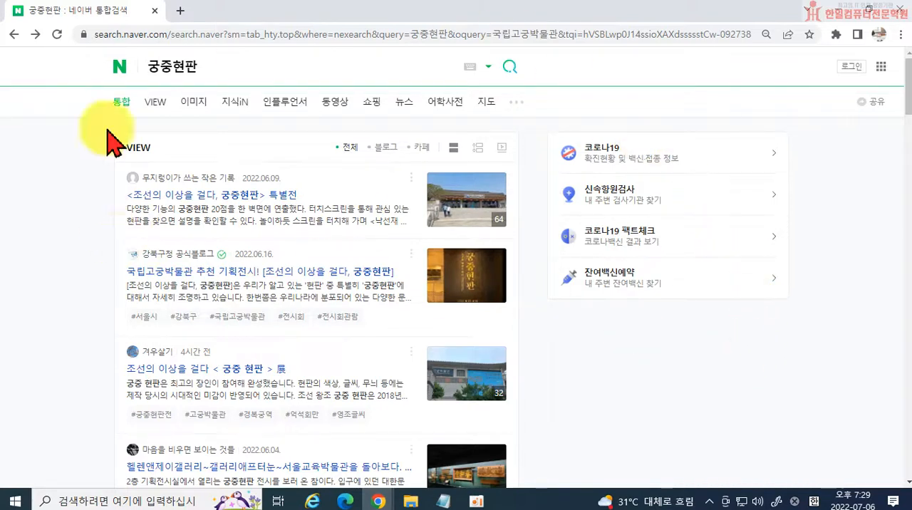
pyautogui.click(118, 66)
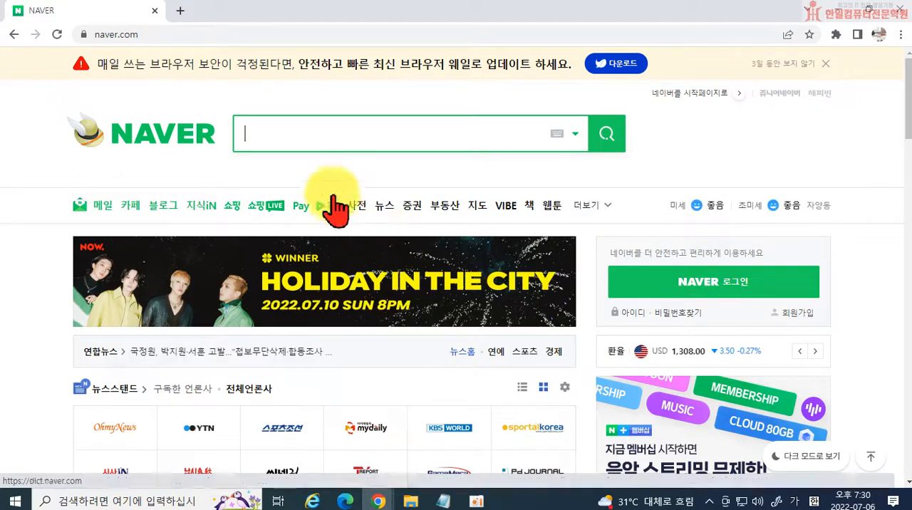
pyautogui.click(272, 132)
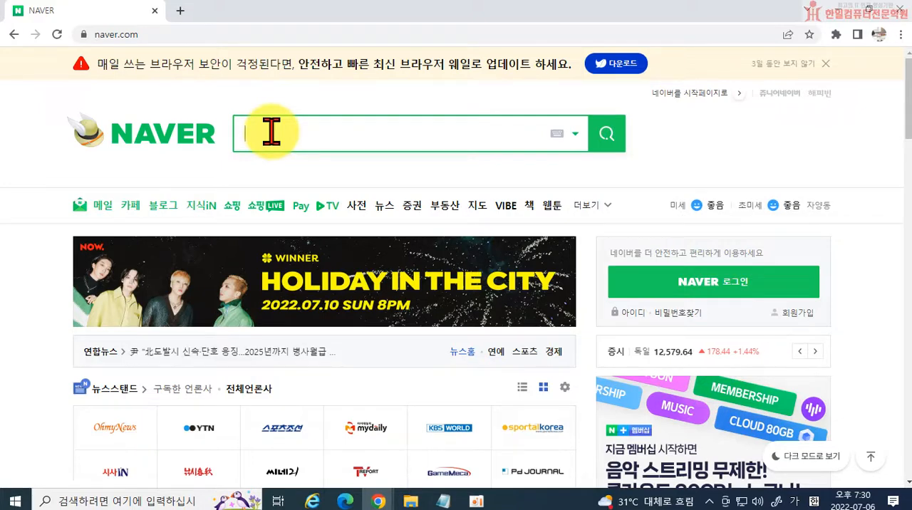
# Open the NAVER login page and enter the account ID, correcting any mistyped characters.
pyautogui.click(732, 288)
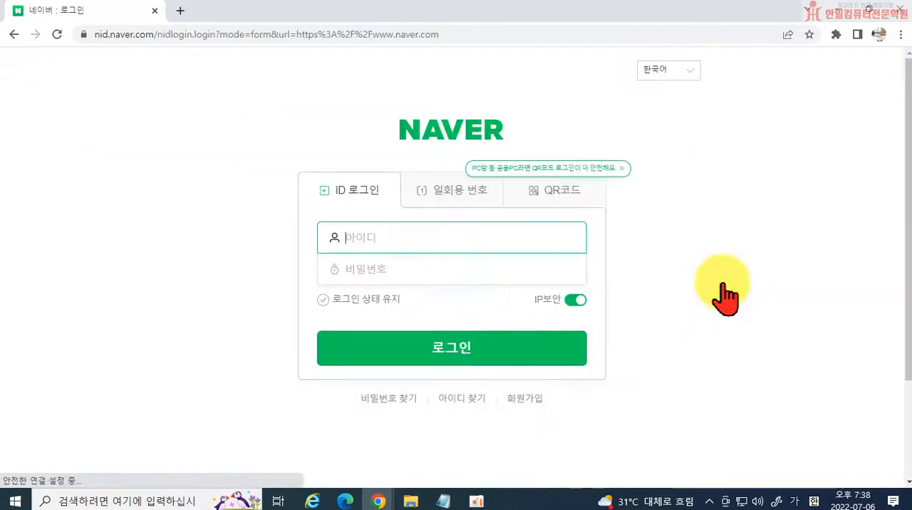
pyautogui.write('디ㅜ')
pyautogui.press('BackSpace')
pyautogui.press('BackSpace')
pyautogui.press('Hangul')
pyautogui.press('Tab')
pyautogui.hotkey('shift', 'Tab')
pyautogui.press('End')
pyautogui.press('BackSpace')
pyautogui.write('c')
pyautogui.press('BackSpace')
# Enter the account password and log in to NAVER.
pyautogui.press('Tab')
pyautogui.write('*****')
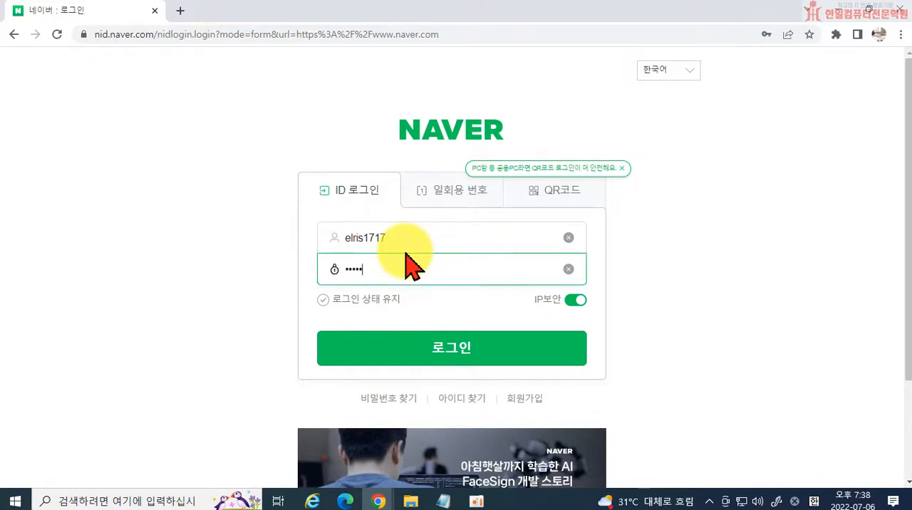
pyautogui.write('******')
pyautogui.press('Return')
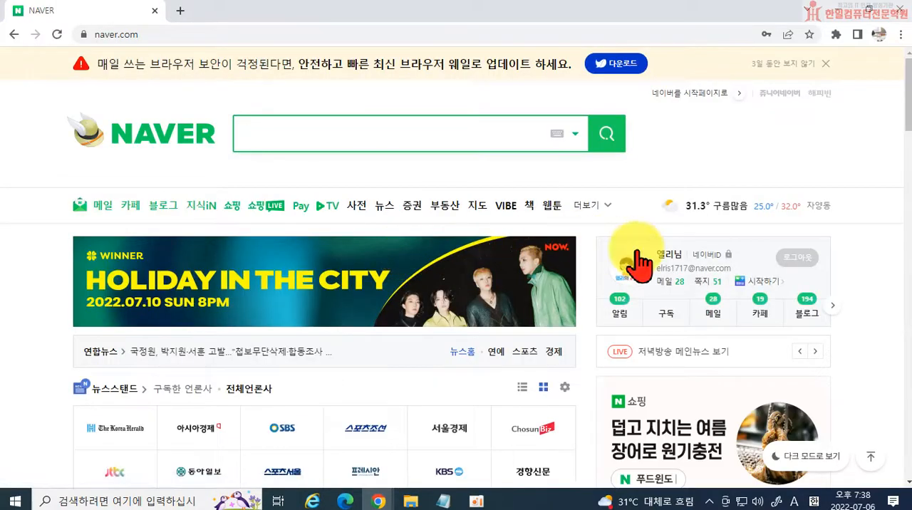
# Open the account's own blog from the blog section of the NAVER home page and look over its front page.
pyautogui.click(798, 314)
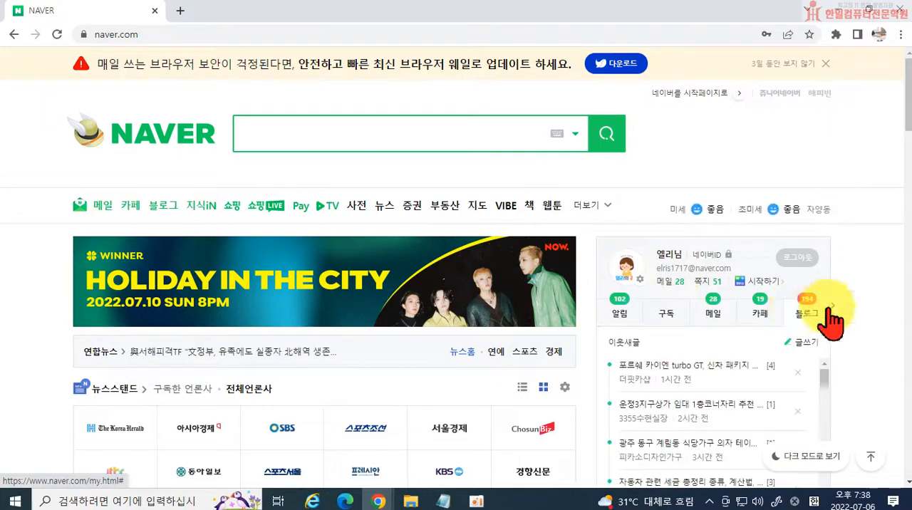
pyautogui.scroll(-2, 885, 302)
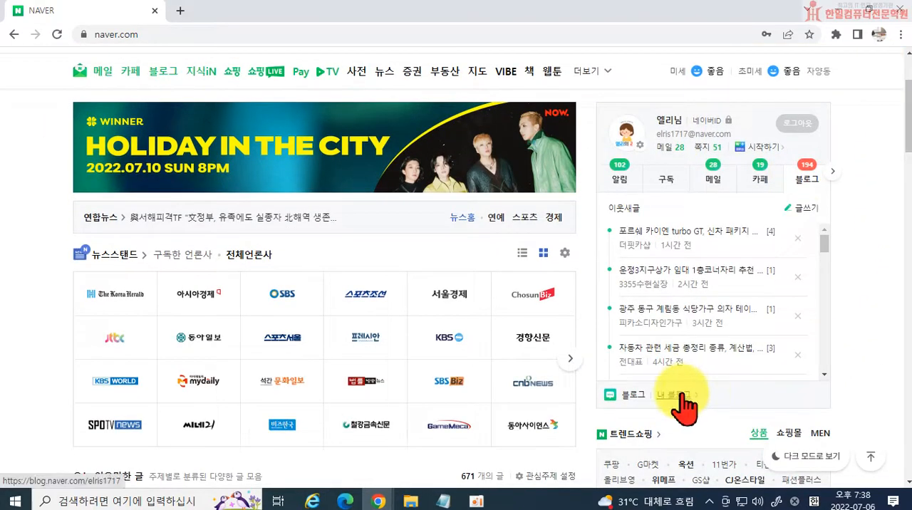
pyautogui.click(680, 395)
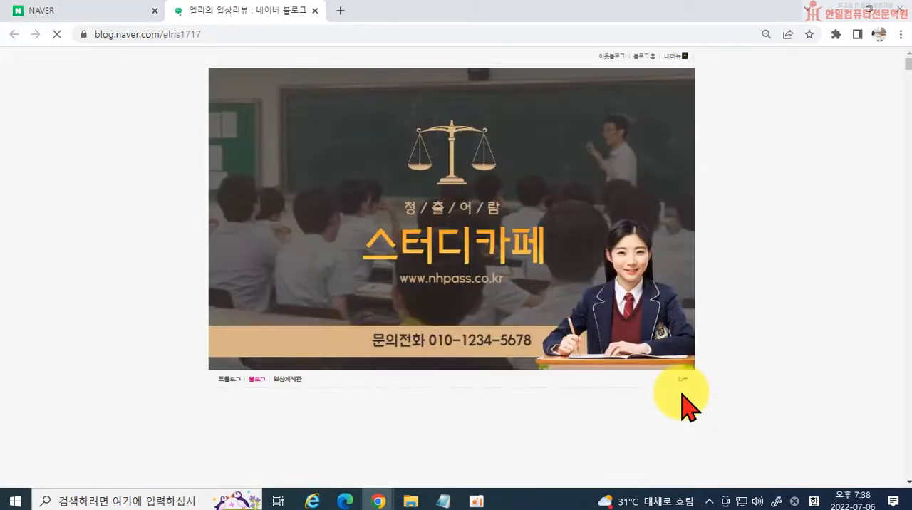
pyautogui.scroll(-4, 727, 333)
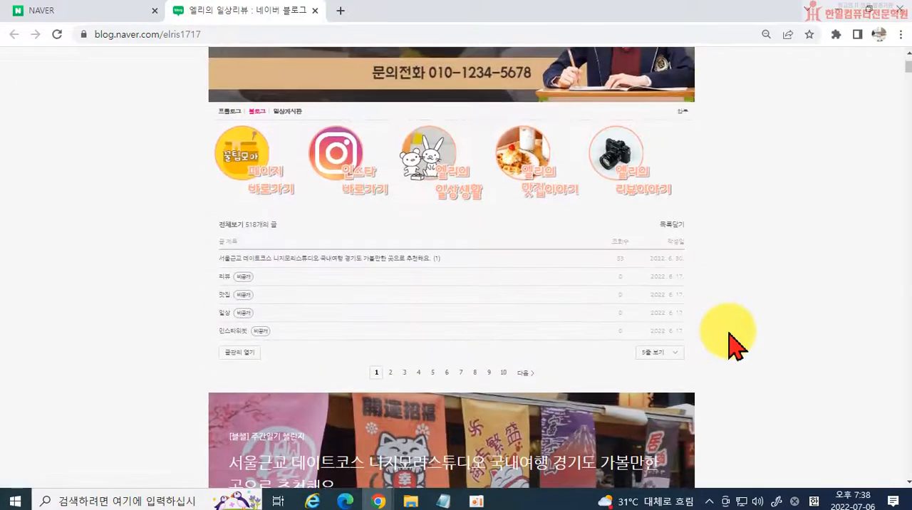
pyautogui.scroll(4, 727, 332)
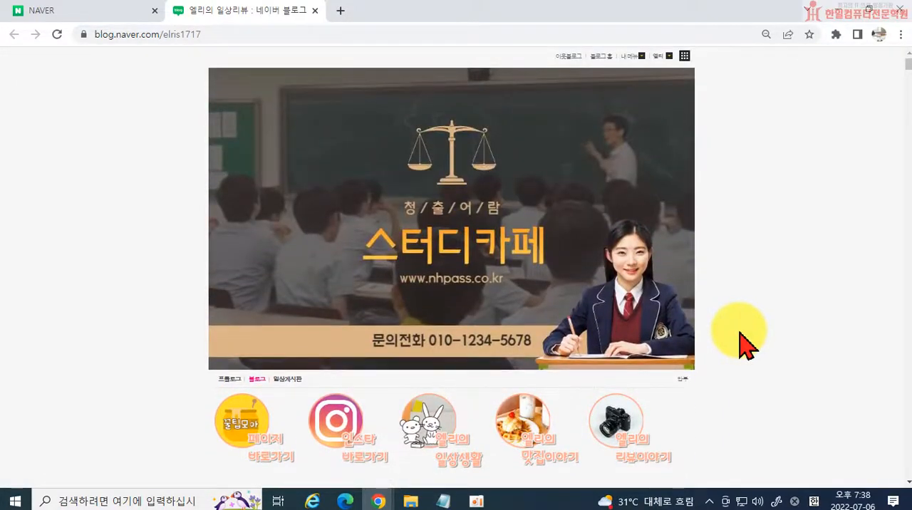
pyautogui.scroll(-2, 745, 346)
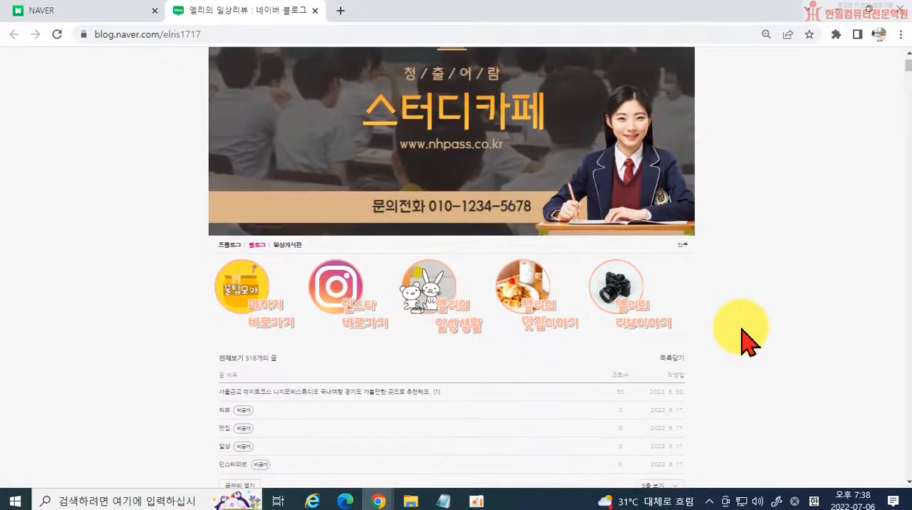
pyautogui.scroll(2, 741, 342)
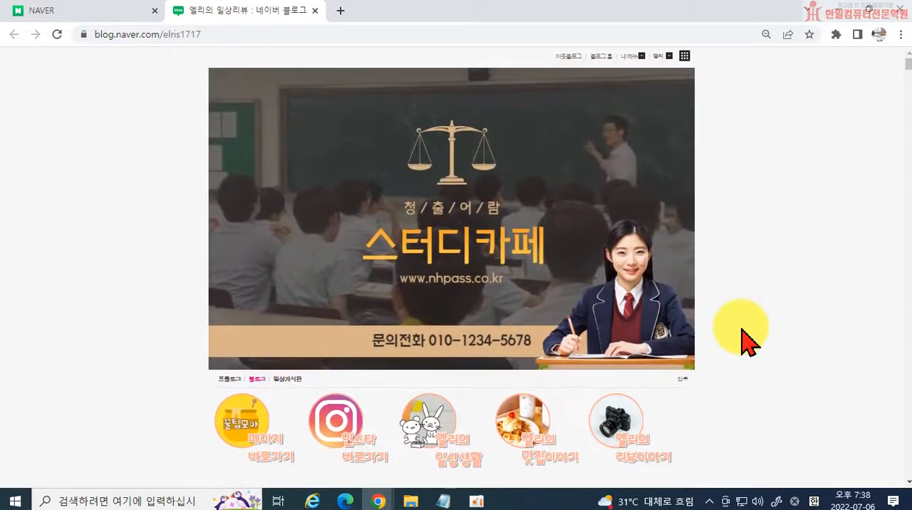
# Start a new blog post, declining to continue the previously saved draft.
pyautogui.click(630, 56)
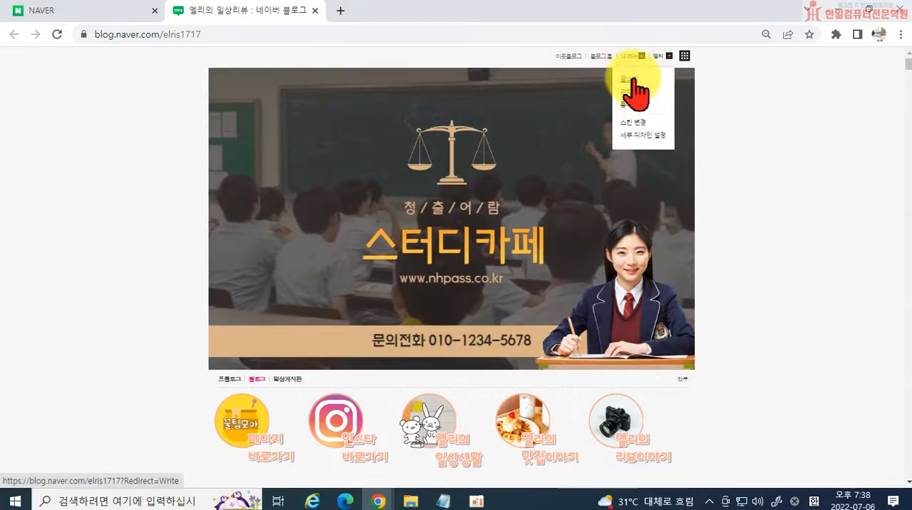
pyautogui.click(631, 78)
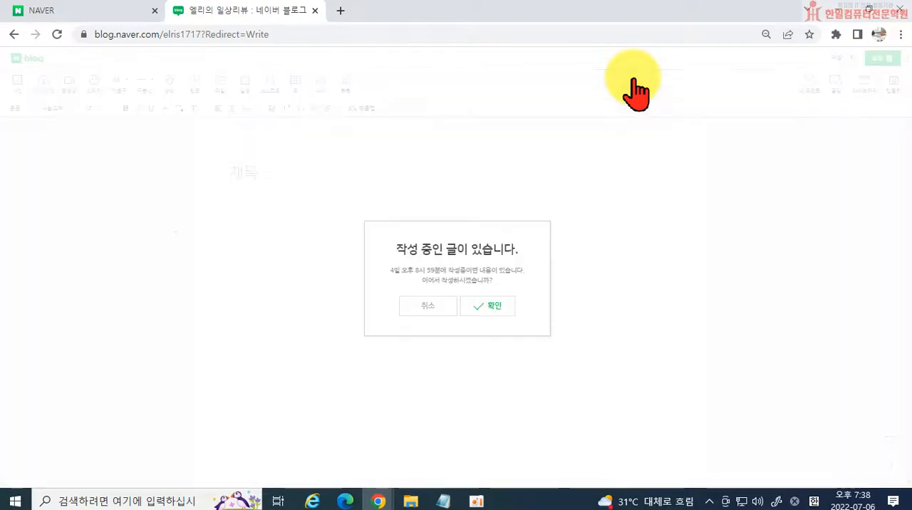
pyautogui.click(436, 307)
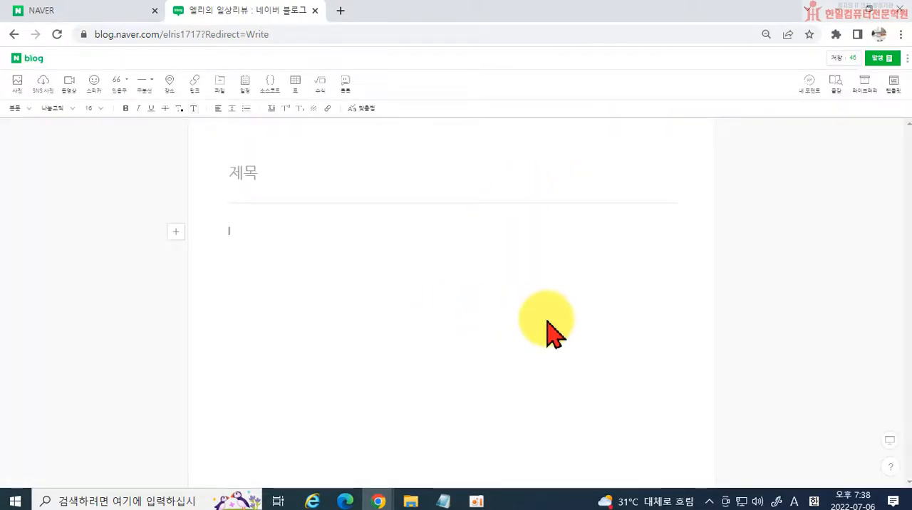
# Enter 국립고궁박물관 in Korean as the beginning of the post title.
pyautogui.click(284, 168)
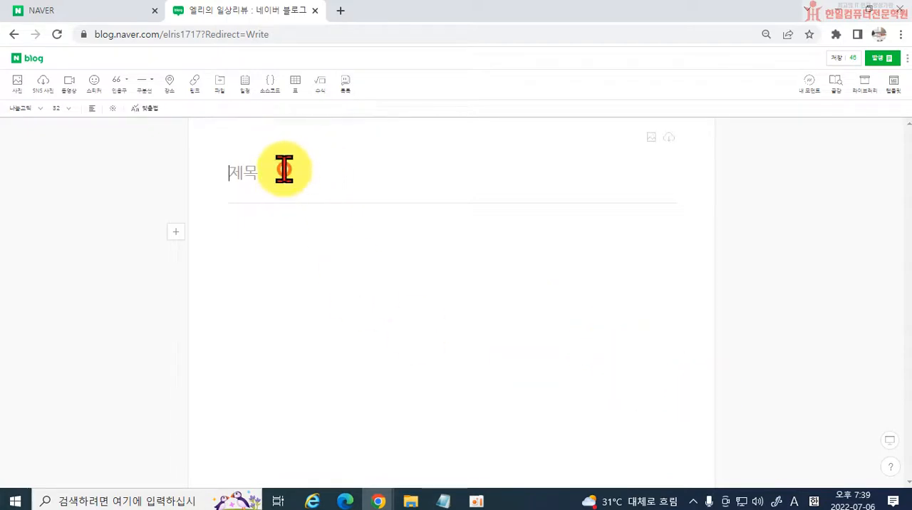
pyautogui.scroll(3, 295, 173)
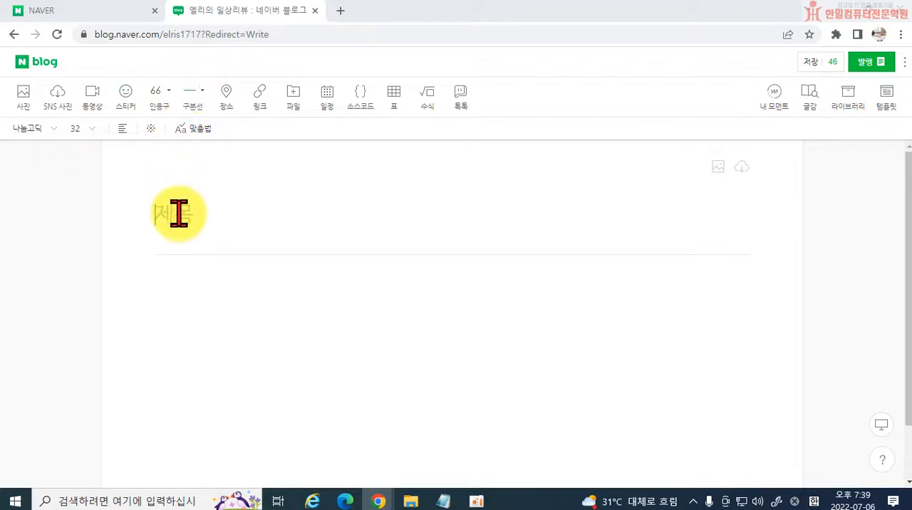
pyautogui.write('ㄱ')
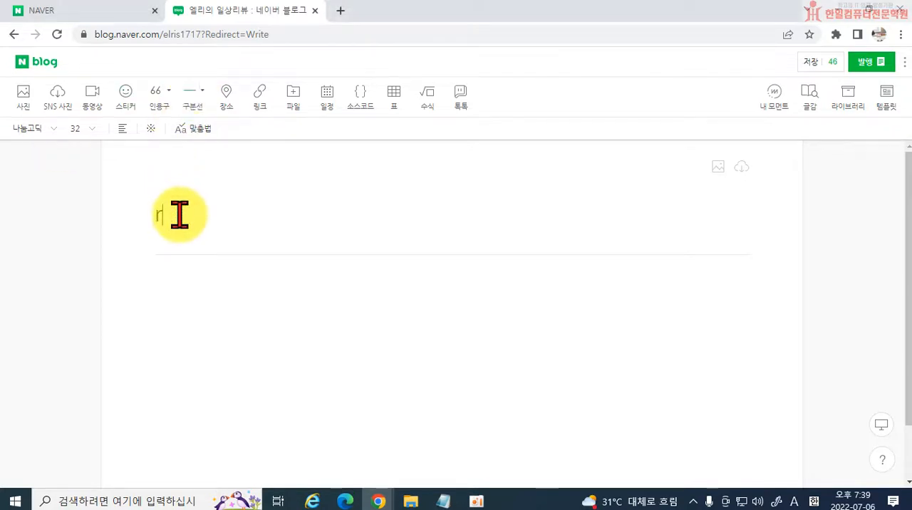
pyautogui.press('BackSpace')
pyautogui.press('Hangul')
pyautogui.write('국립고궁박물관')
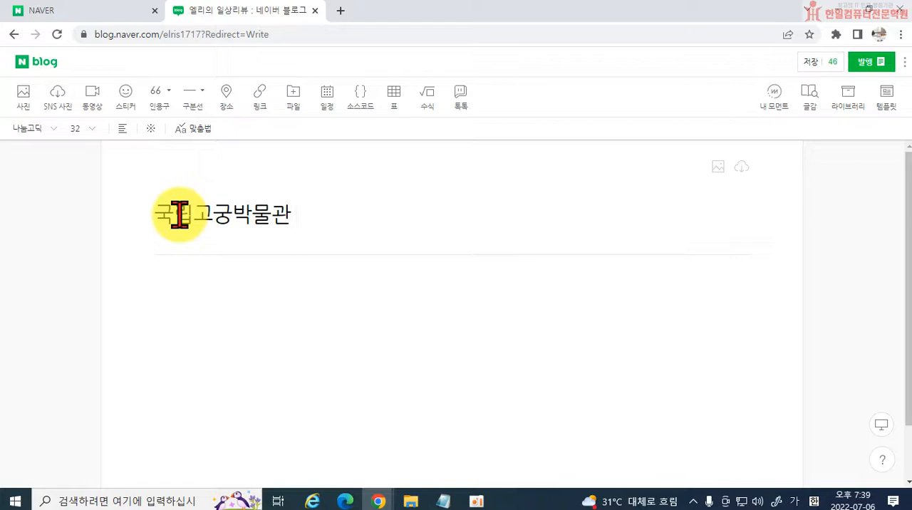
# Extend the post title with 특별기획전 궁중현판, shortening 전시회 to 전.
pyautogui.write('특별기획')
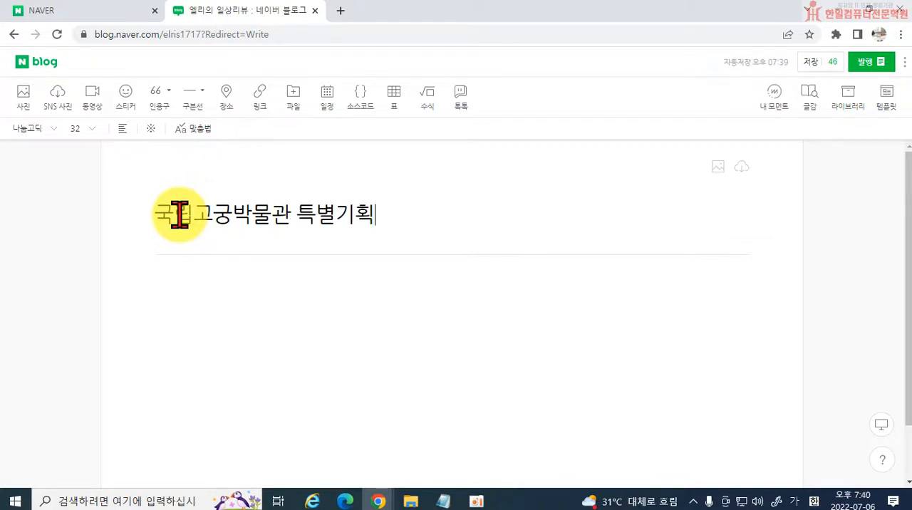
pyautogui.write('전시회 궁중')
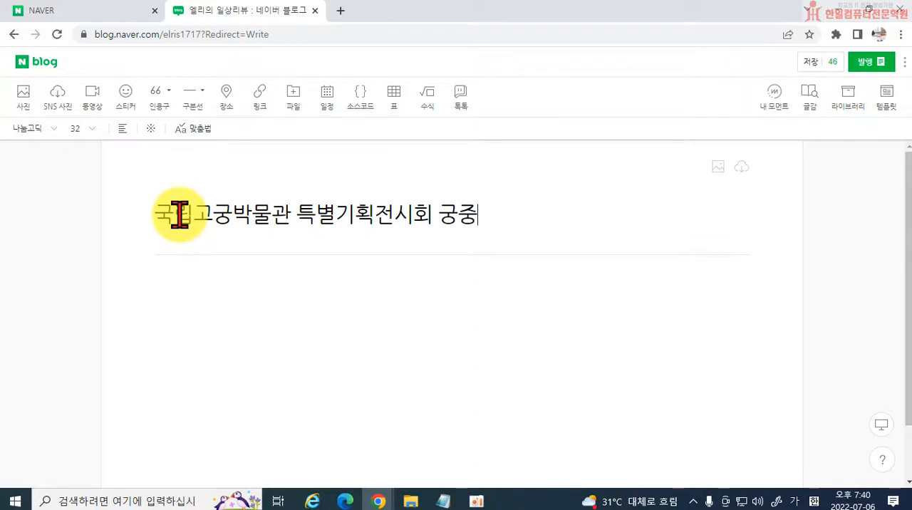
pyautogui.press('BackSpace')
pyautogui.press('BackSpace')
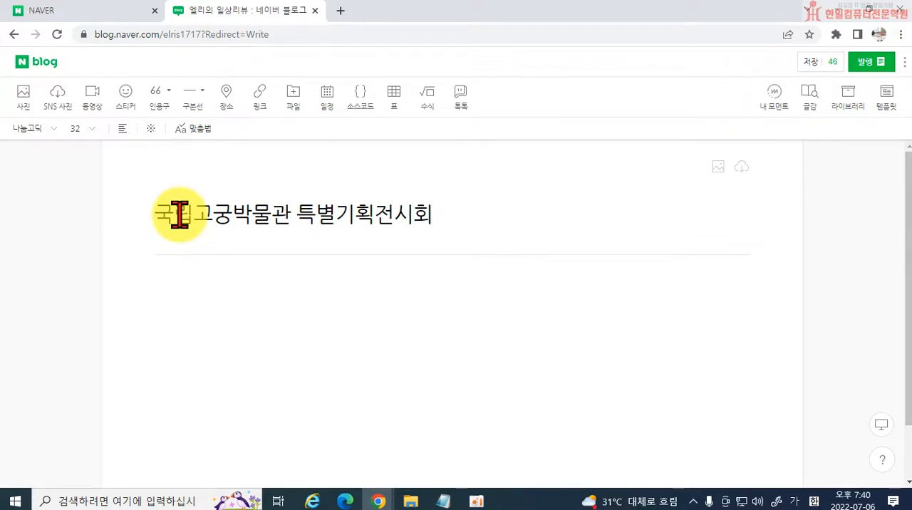
pyautogui.press('BackSpace')
pyautogui.press('BackSpace')
pyautogui.write('궁중현판')
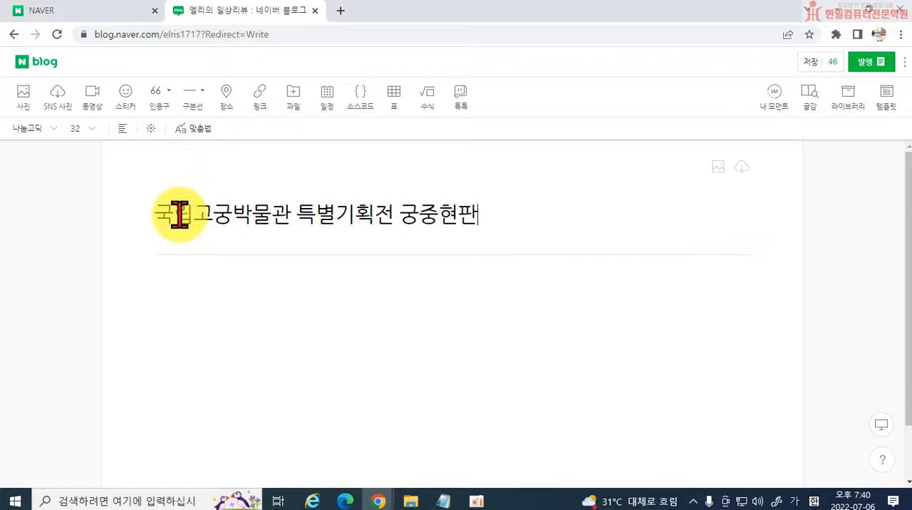
# Review the wording 특별기획전 궁중현판 in the title and add 관람후기 at its end.
pyautogui.press('Left')
pyautogui.press('Left')
pyautogui.press('Left')
pyautogui.press('Left')
pyautogui.press('Right')
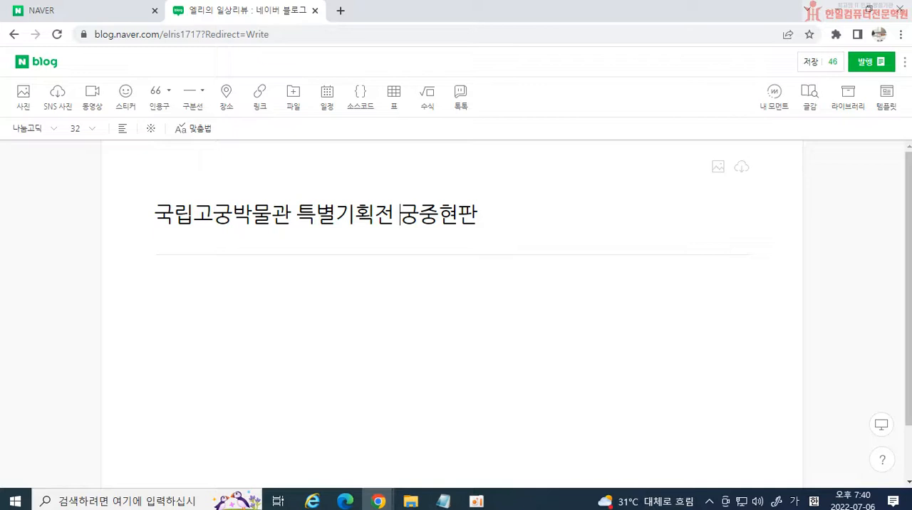
pyautogui.click(484, 212)
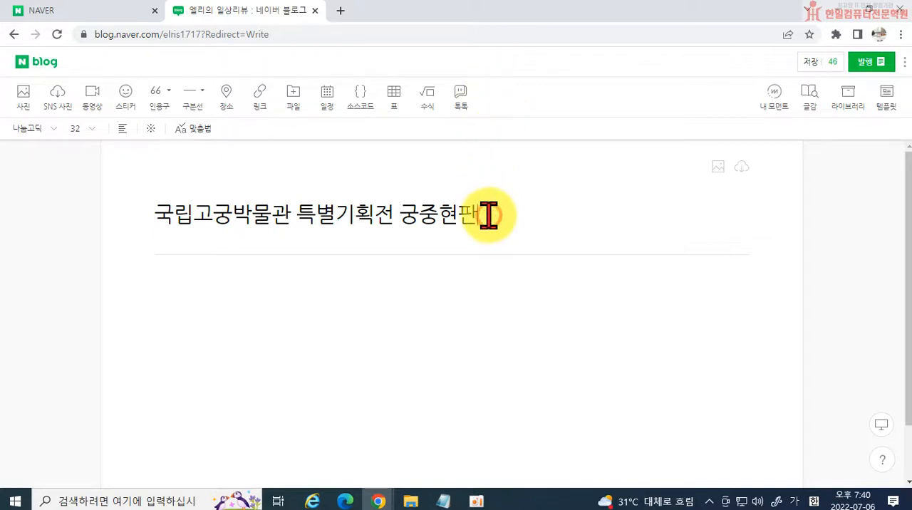
pyautogui.moveTo(298, 216); pyautogui.dragTo(383, 212)
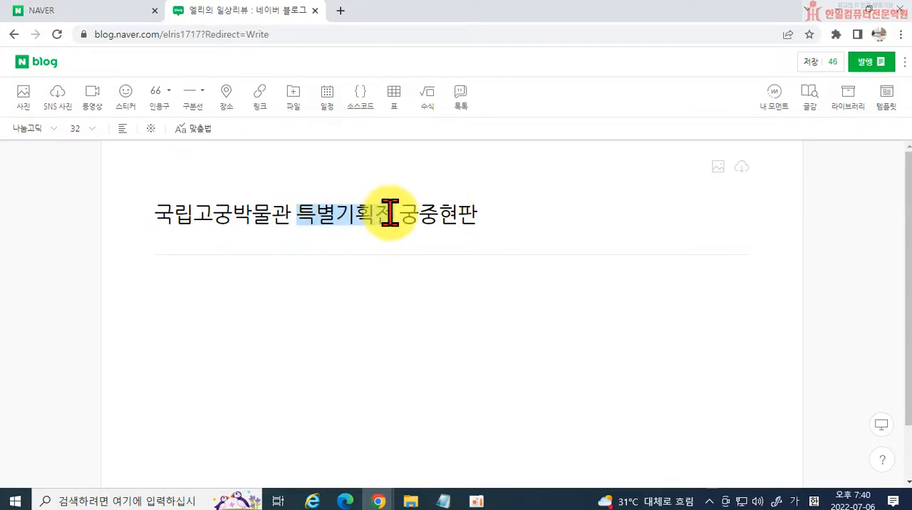
pyautogui.click(489, 212)
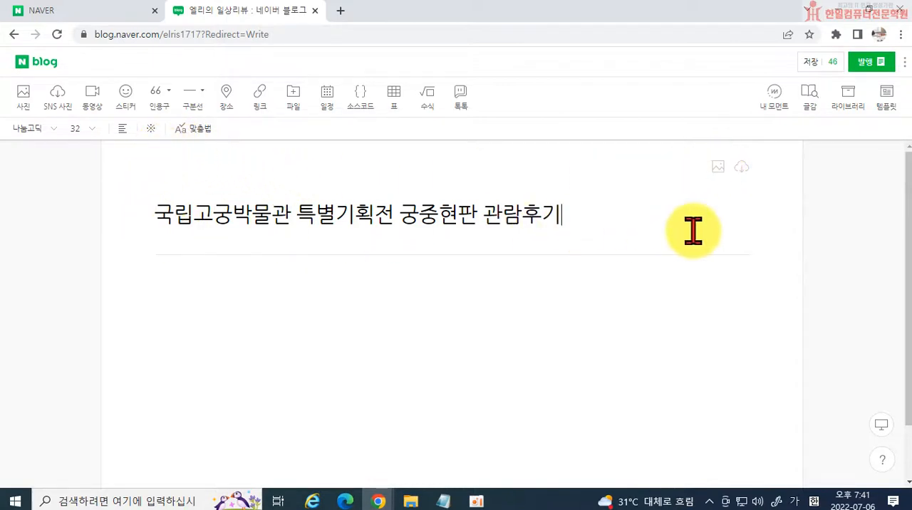
# Start attaching a title background photo from the computer and open the 고궁 folder on the desktop.
pyautogui.click(717, 166)
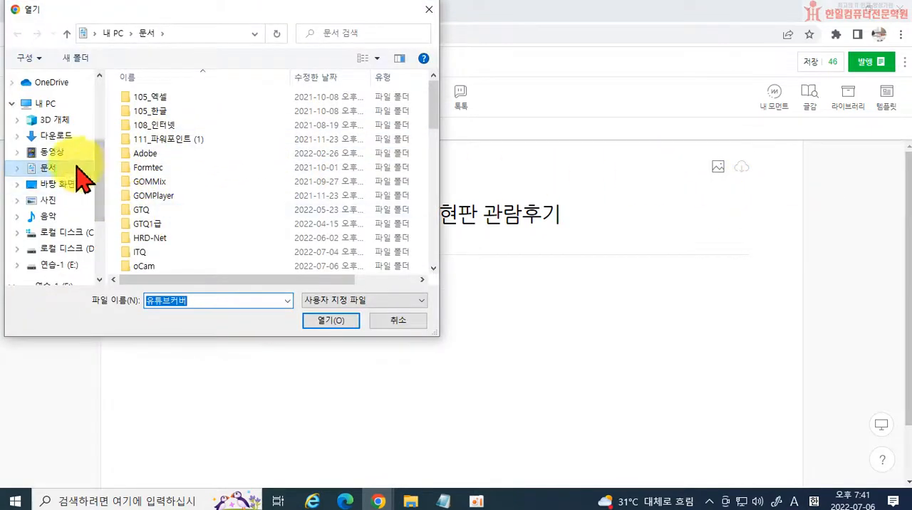
pyautogui.scroll(5, 57, 143)
pyautogui.click(57, 106)
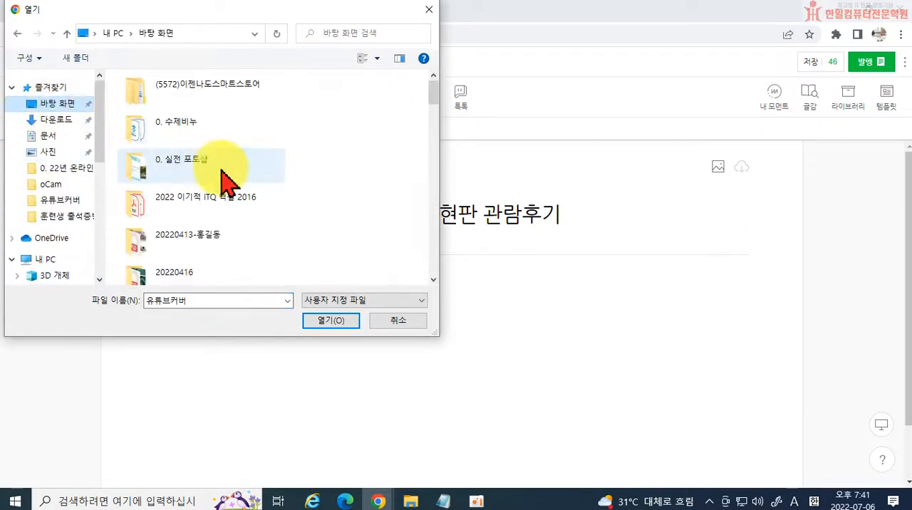
pyautogui.scroll(-6, 221, 218)
pyautogui.scroll(-2, 226, 249)
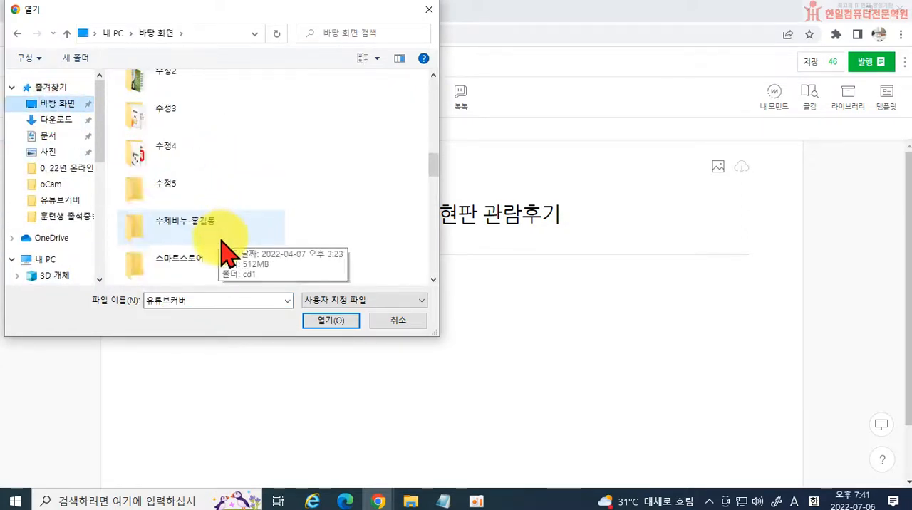
pyautogui.scroll(-6, 226, 249)
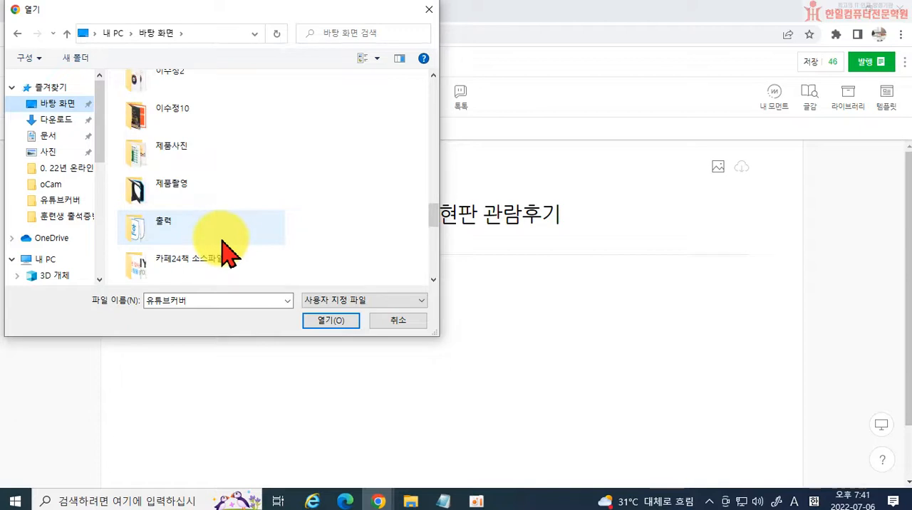
pyautogui.scroll(-8, 215, 246)
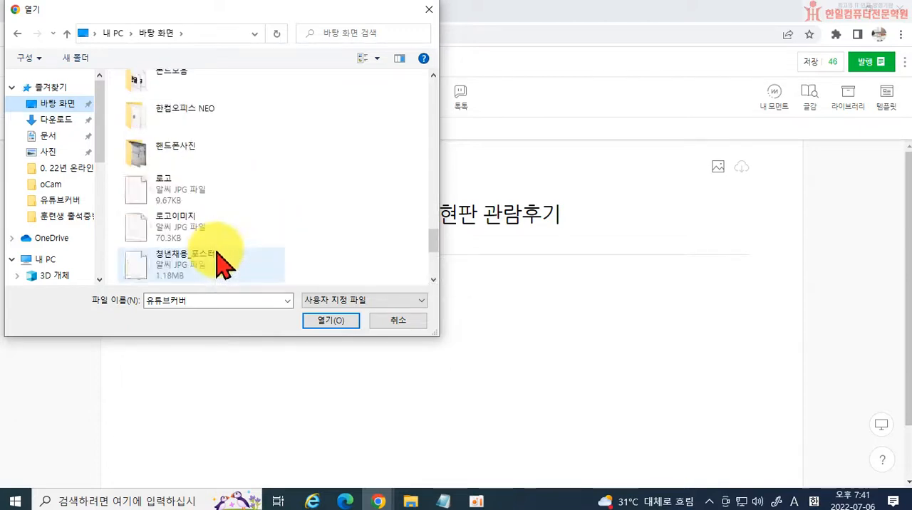
pyautogui.scroll(6, 218, 246)
pyautogui.scroll(4, 214, 226)
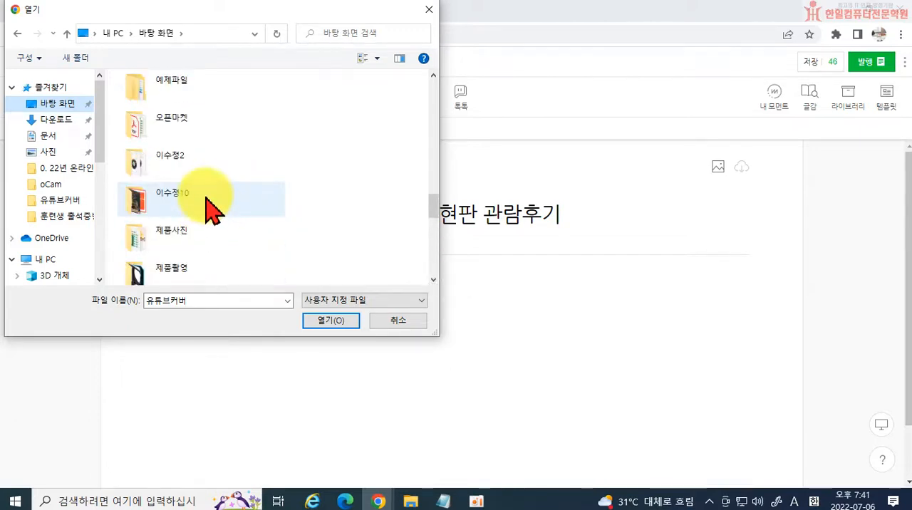
pyautogui.scroll(3, 215, 218)
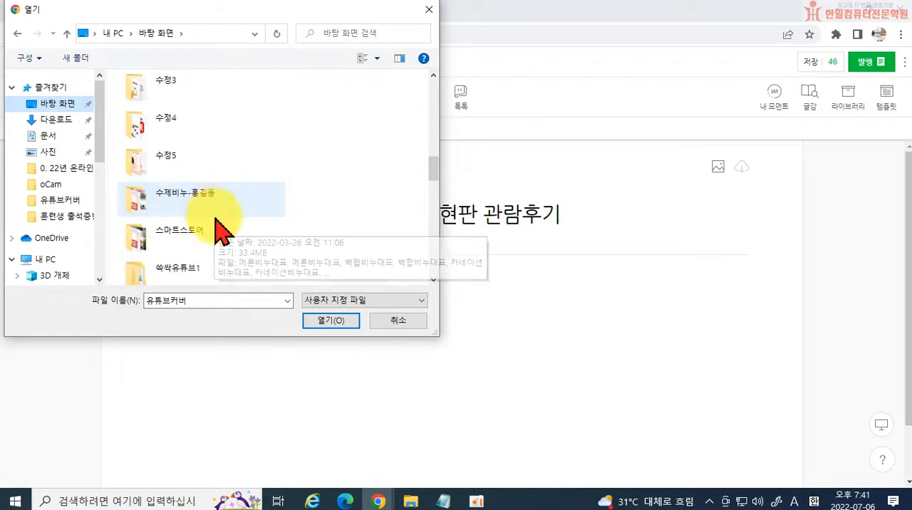
pyautogui.scroll(1, 218, 226)
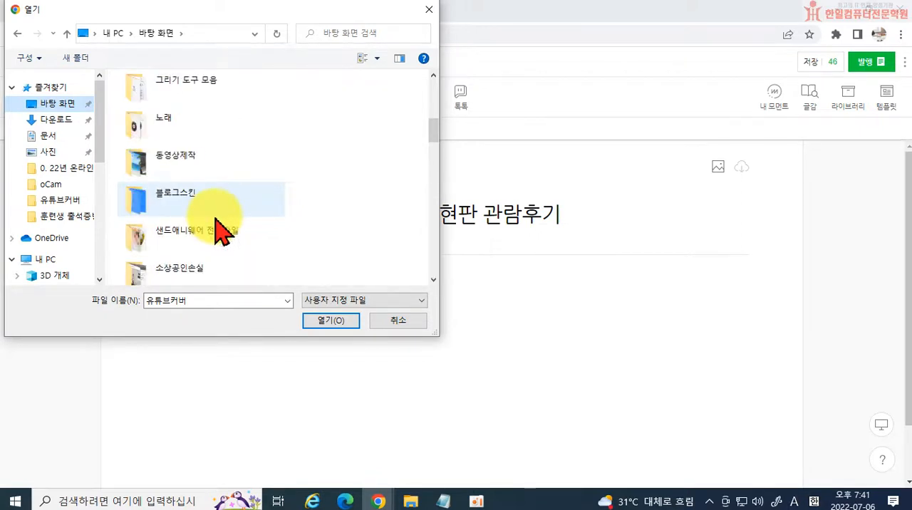
pyautogui.scroll(1, 221, 221)
pyautogui.doubleClick(214, 165)
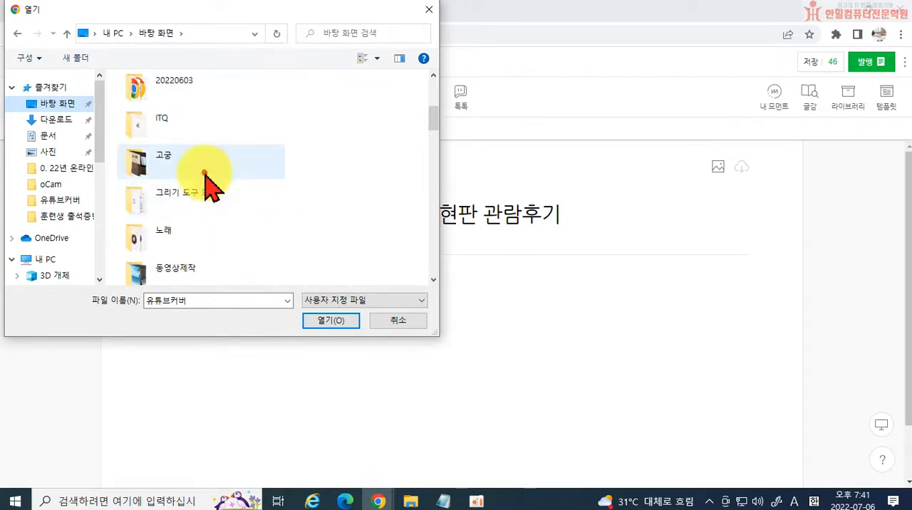
# Insert the photo 20220702_172526 as the title background and close the photo library.
pyautogui.scroll(-1, 292, 201)
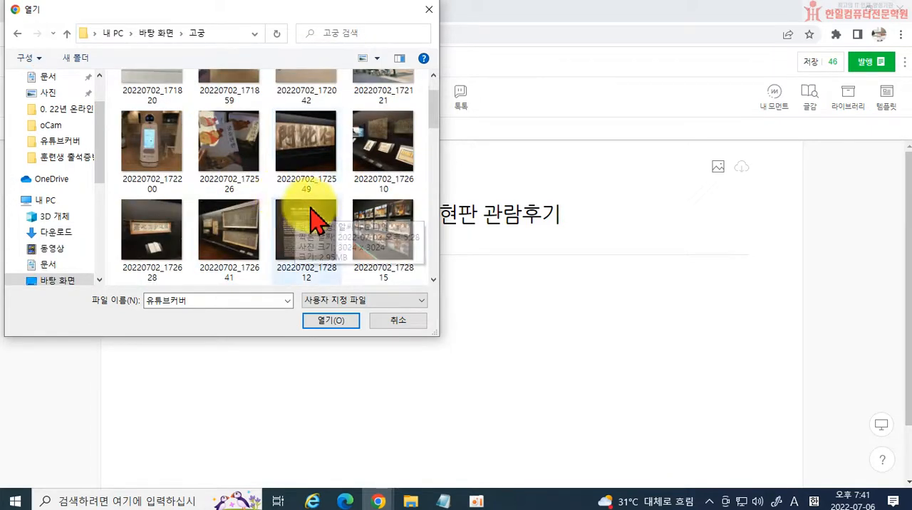
pyautogui.doubleClick(229, 148)
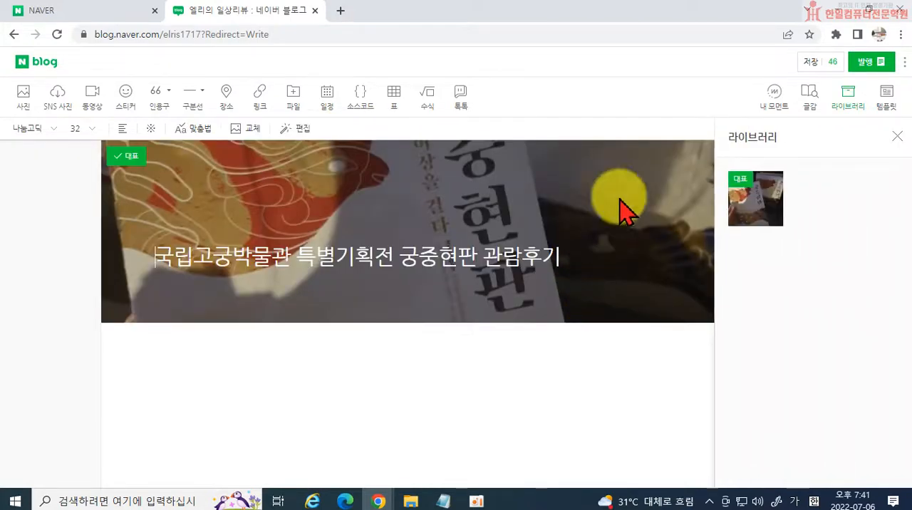
pyautogui.click(896, 137)
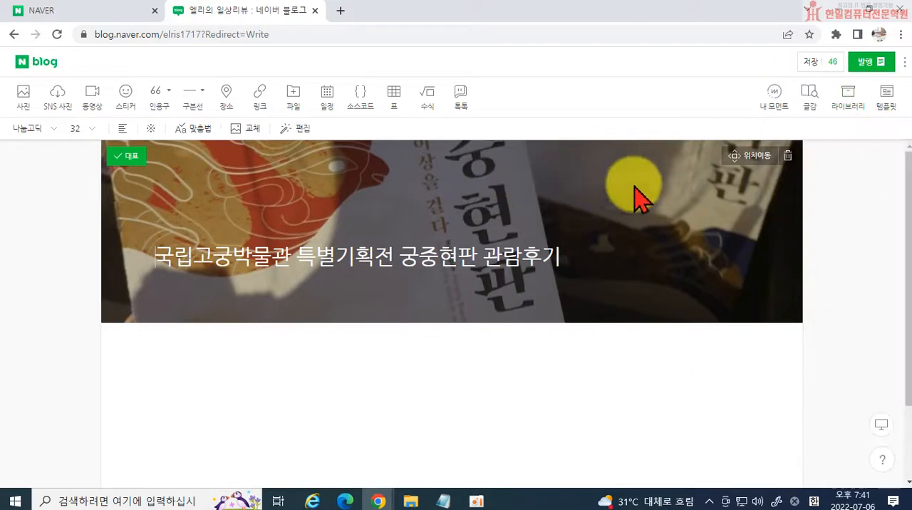
# Reposition the title background photo so that more of the exhibition booklet covers shows, and apply the new position.
pyautogui.click(730, 158)
pyautogui.moveTo(501, 196); pyautogui.dragTo(625, 224)
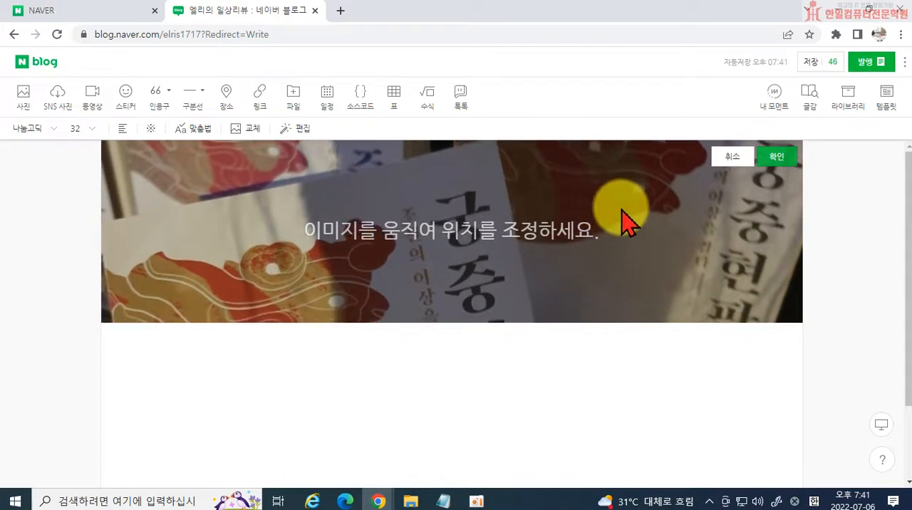
pyautogui.click(777, 158)
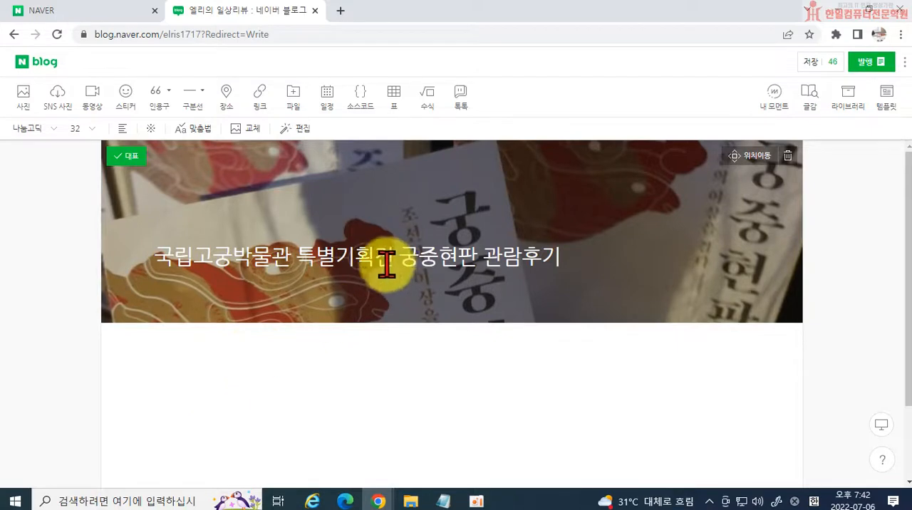
pyautogui.moveTo(488, 259); pyautogui.dragTo(611, 280)
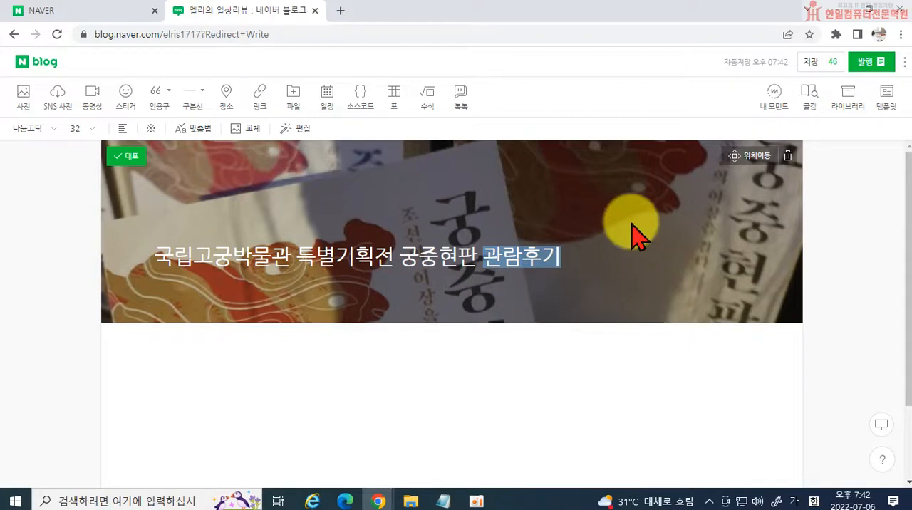
pyautogui.click(395, 272)
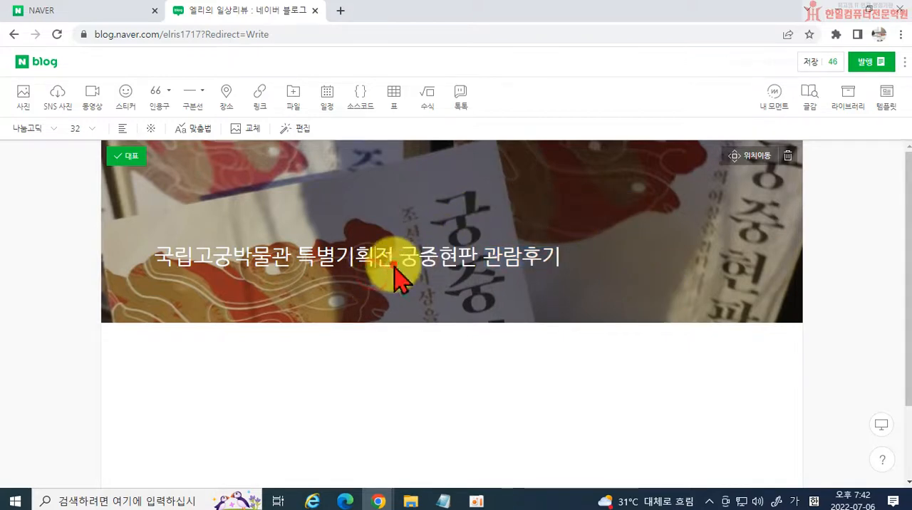
pyautogui.click(171, 360)
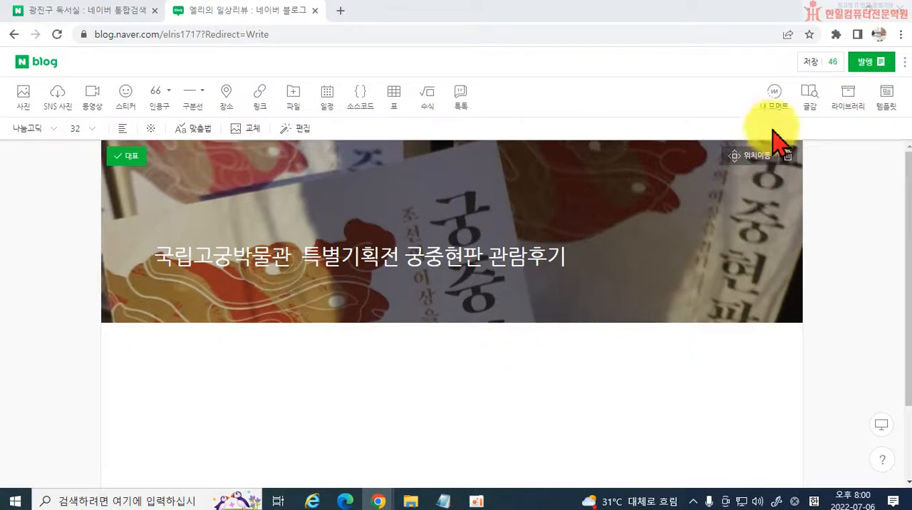
# Save the post as a draft, check it in the list of saved drafts, and close the browser.
pyautogui.click(811, 62)
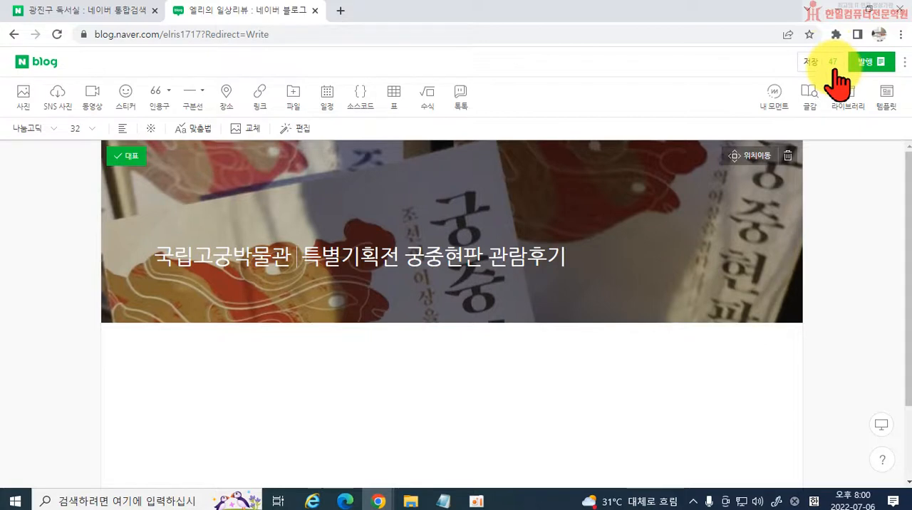
pyautogui.click(834, 61)
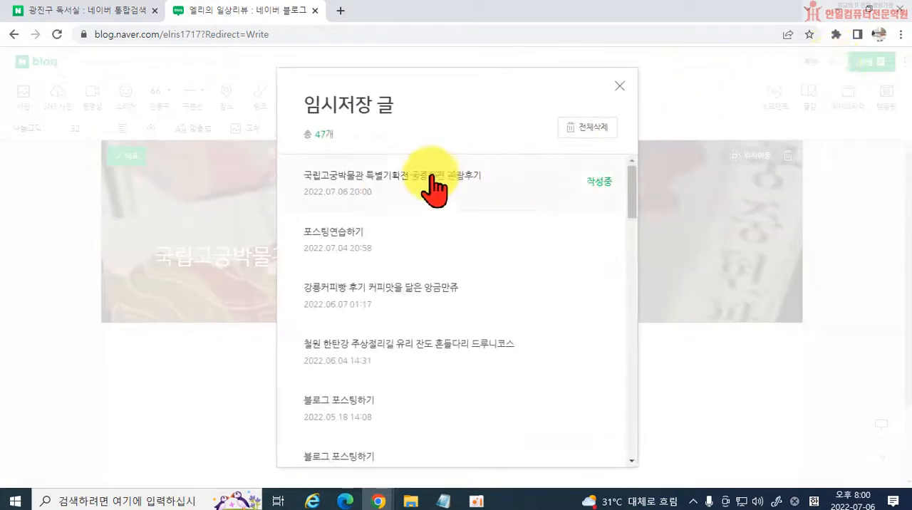
pyautogui.click(619, 86)
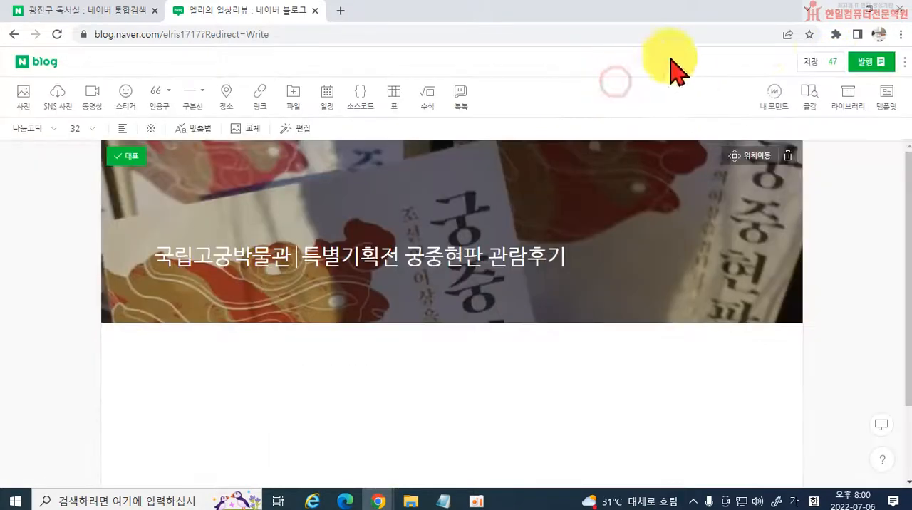
pyautogui.click(899, 13)
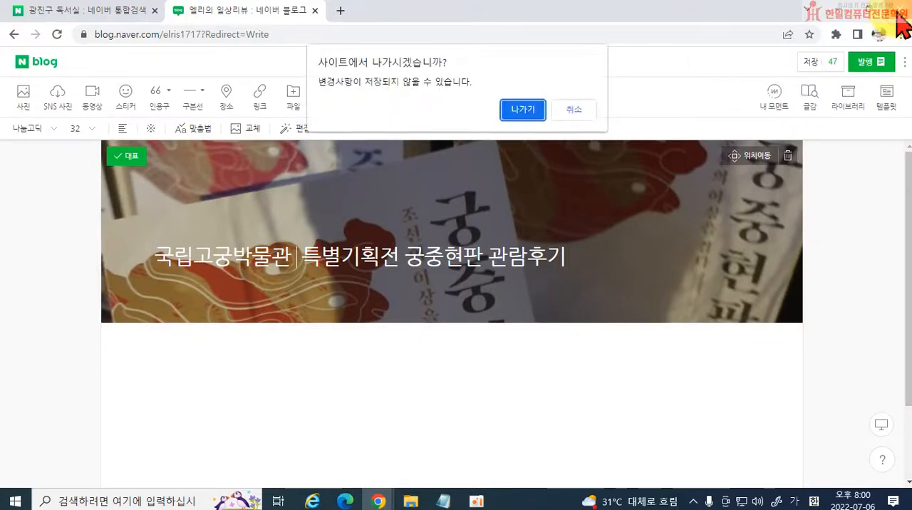
pyautogui.click(522, 114)
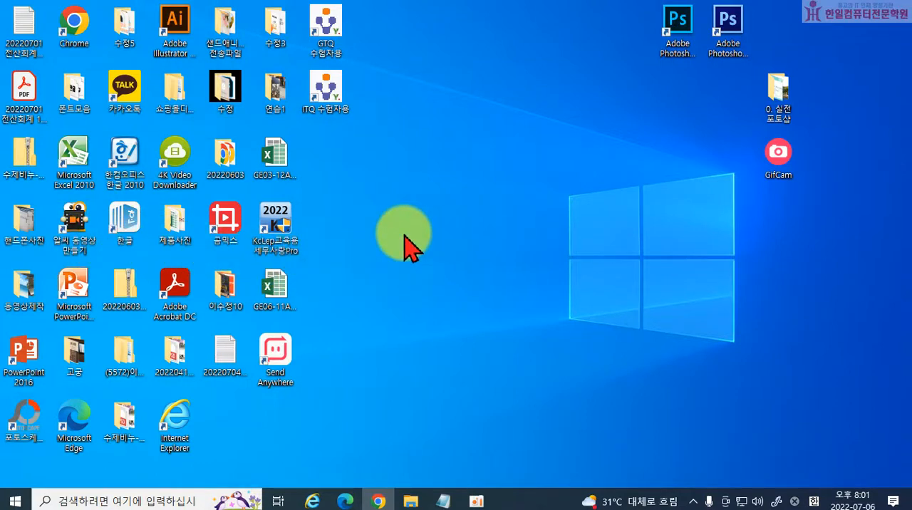
# Open Chrome again in a full-size window and go to the NAVER home page.
pyautogui.rightClick(376, 499)
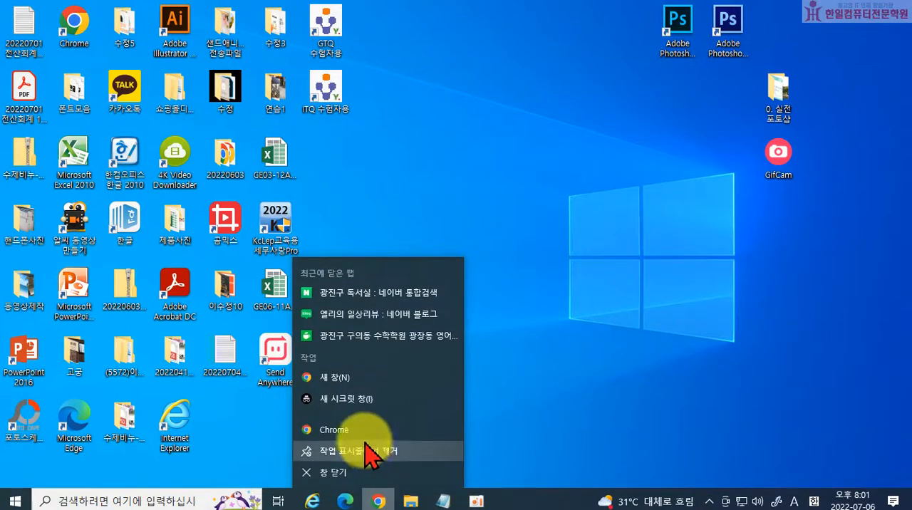
pyautogui.click(364, 435)
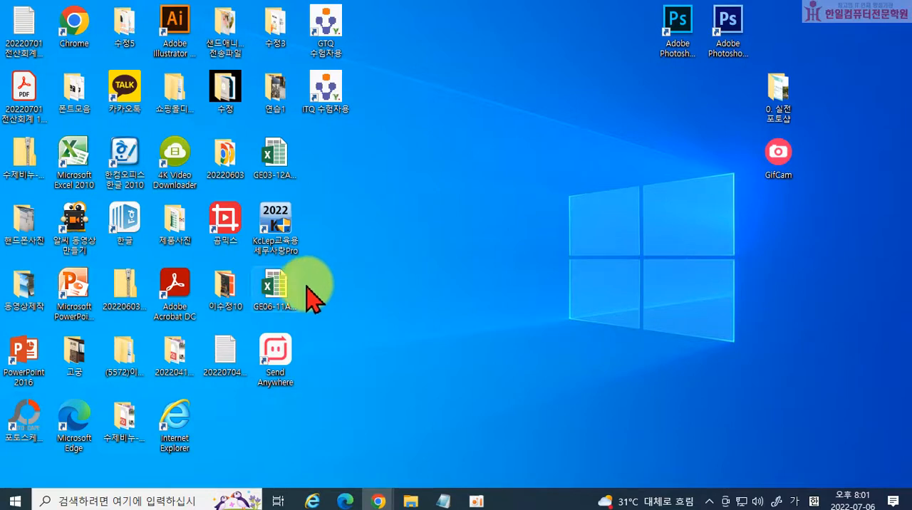
pyautogui.moveTo(468, 228); pyautogui.dragTo(468, 10)
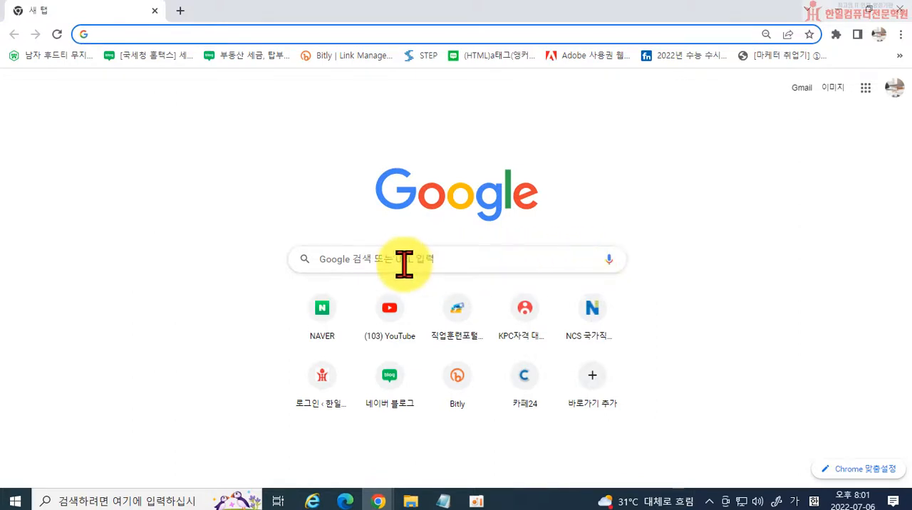
pyautogui.click(324, 309)
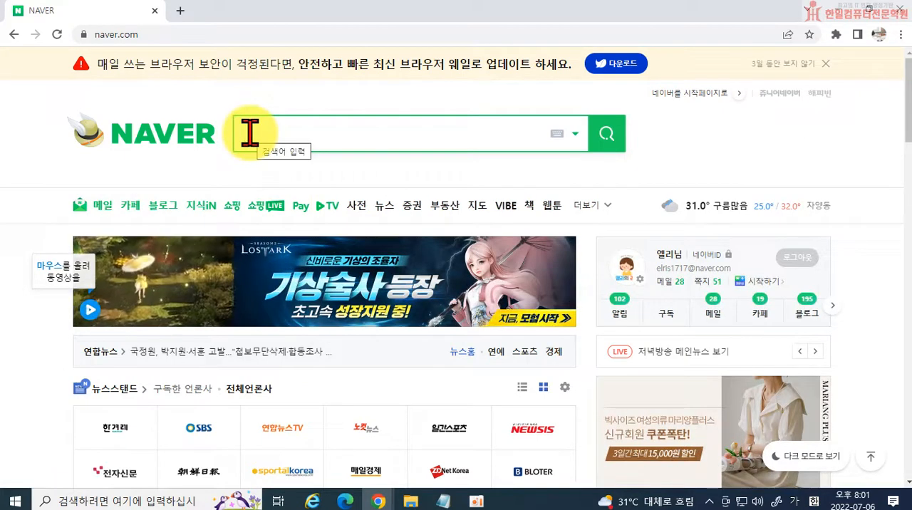
# Search NAVER for 알씨 and open the official ALTools download page.
pyautogui.write('ㅇ')
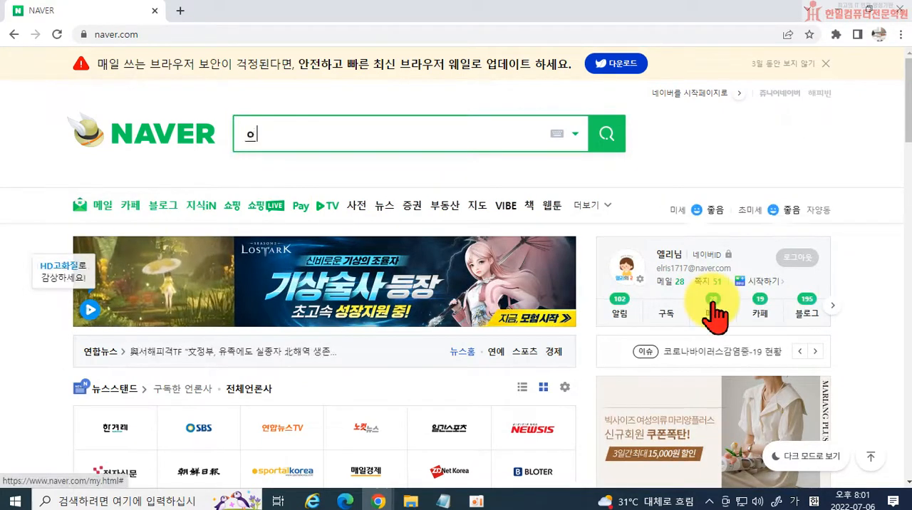
pyautogui.write('알씨')
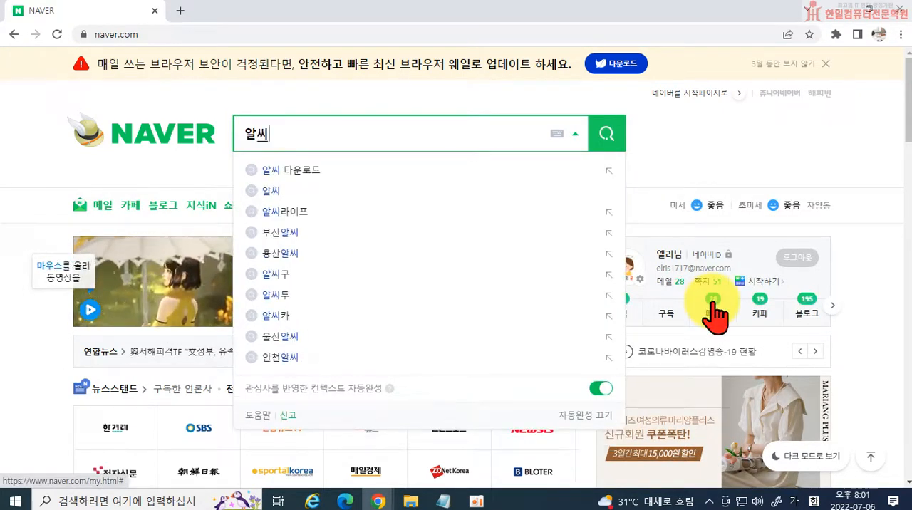
pyautogui.press('Return')
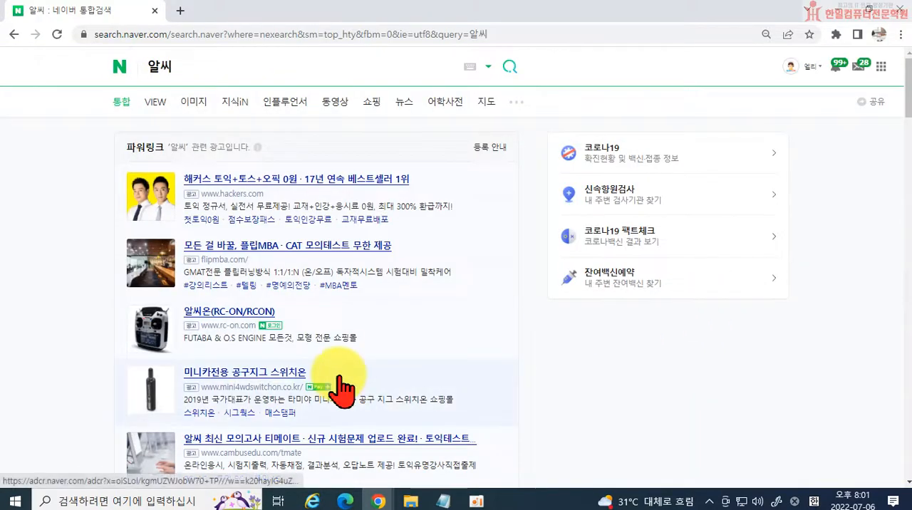
pyautogui.scroll(-5, 340, 388)
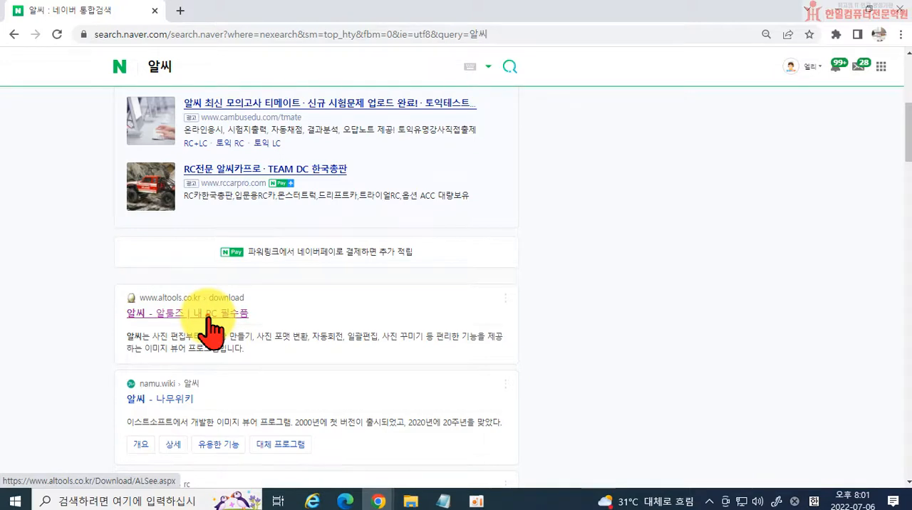
pyautogui.click(212, 319)
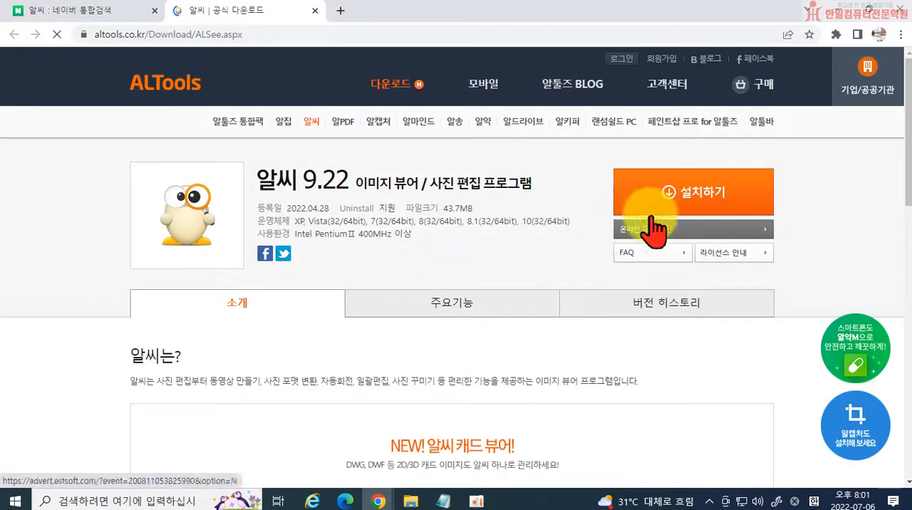
# Download the 알씨 installer as ALSee922 into the 다운로드 folder.
pyautogui.click(713, 203)
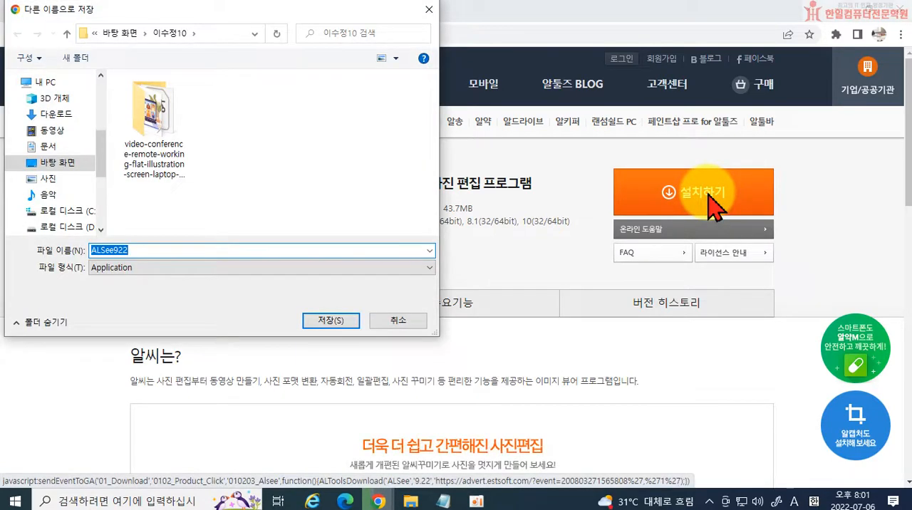
pyautogui.scroll(4, 102, 91)
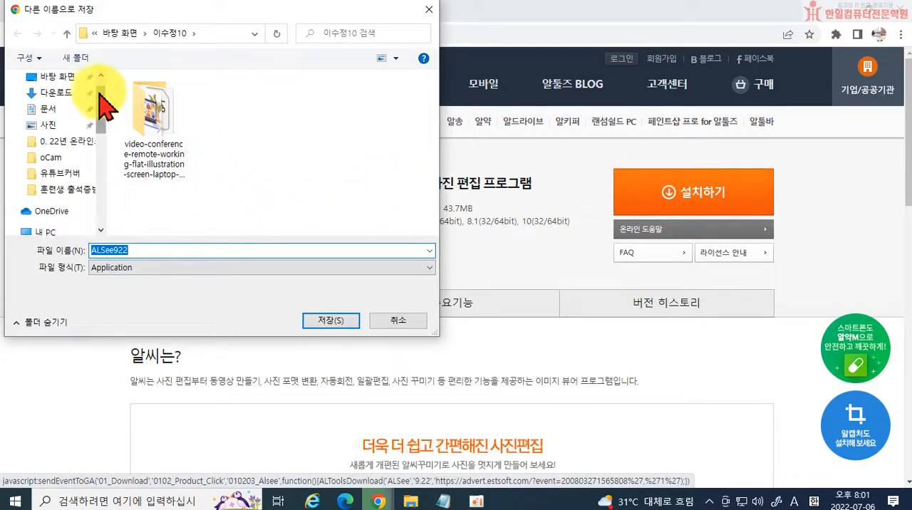
pyautogui.click(55, 120)
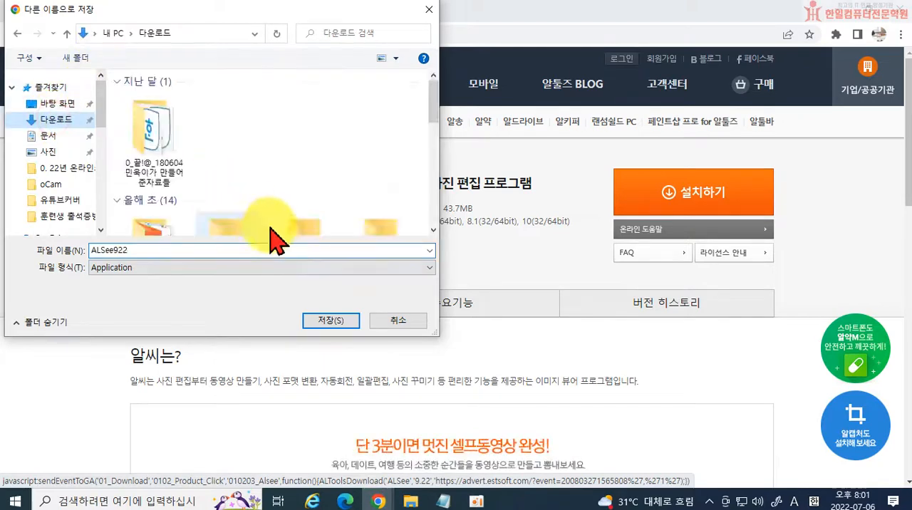
pyautogui.click(330, 321)
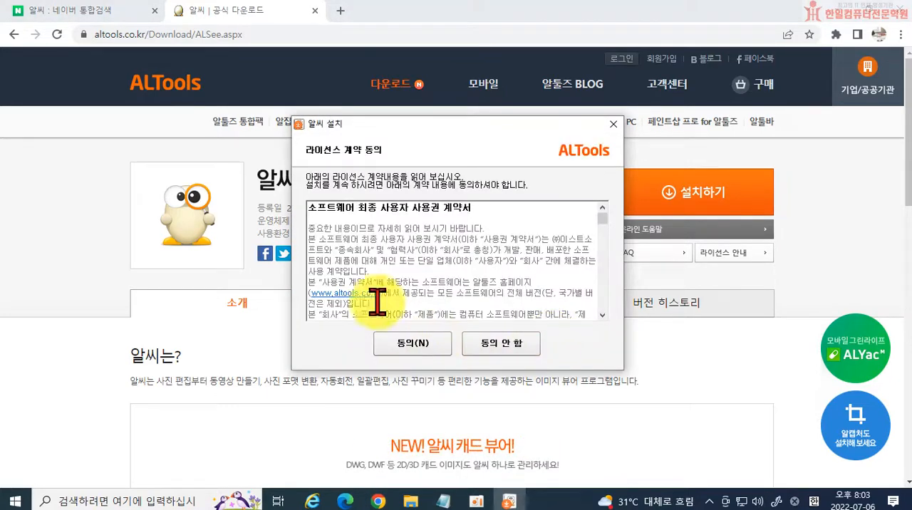
# Accept the 알씨 licence, deselect 알집, the 쿠팡/위메프/하프클럽 partner option and the zum search engine, and run the quick install.
pyautogui.click(421, 343)
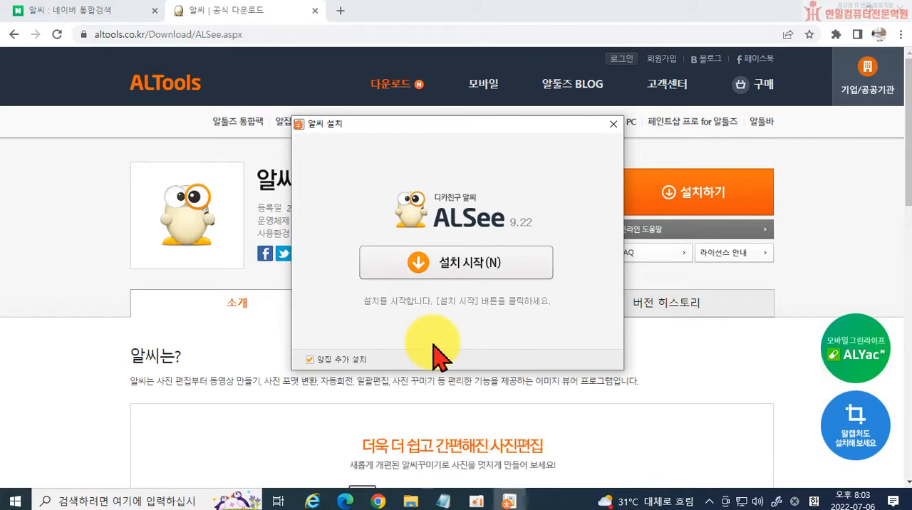
pyautogui.click(309, 361)
pyautogui.click(445, 274)
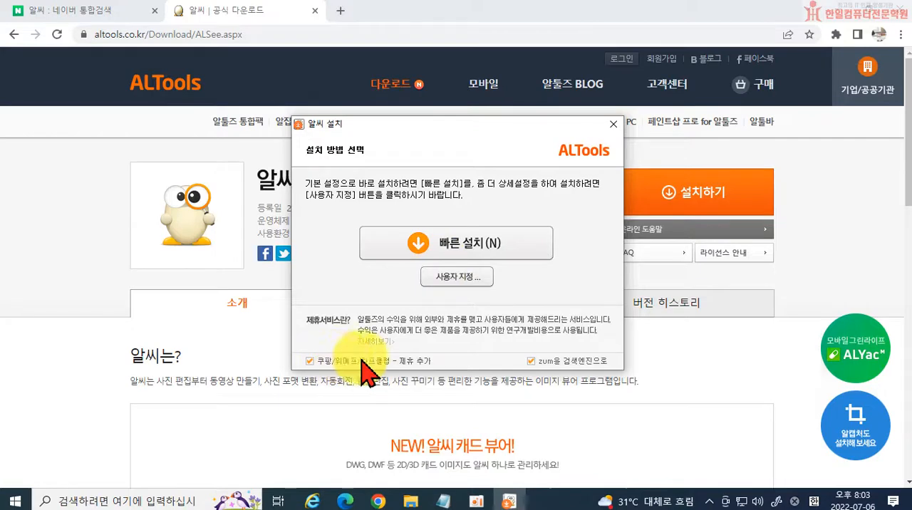
pyautogui.click(529, 361)
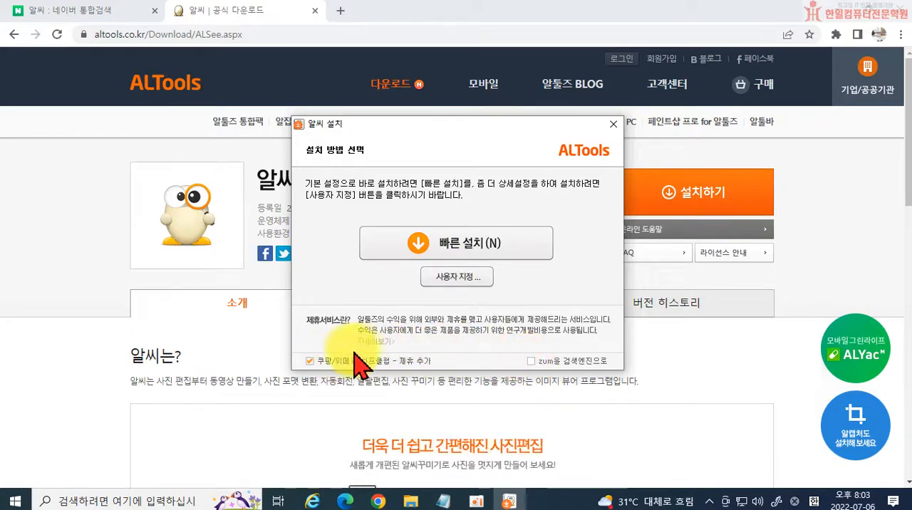
pyautogui.click(311, 361)
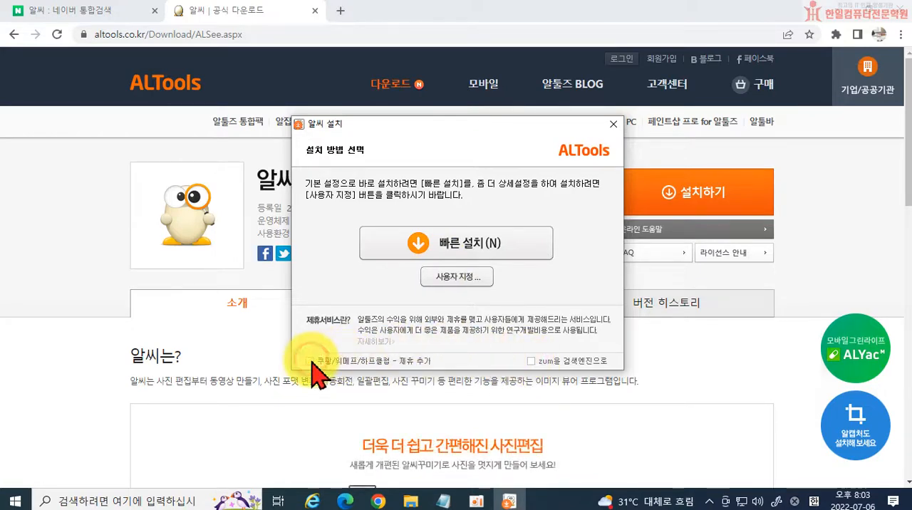
pyautogui.click(486, 255)
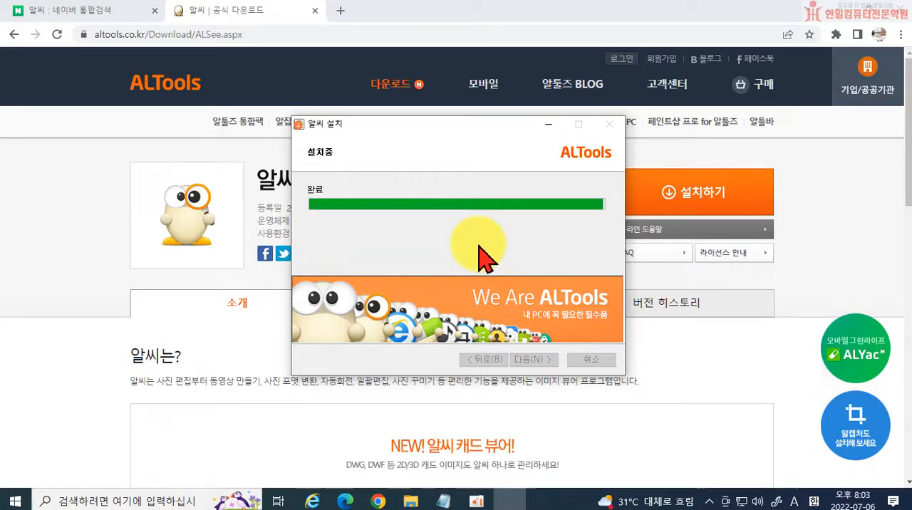
# Decline the additional 알약 installation and finish the 알씨 setup.
pyautogui.click(314, 356)
pyautogui.click(312, 356)
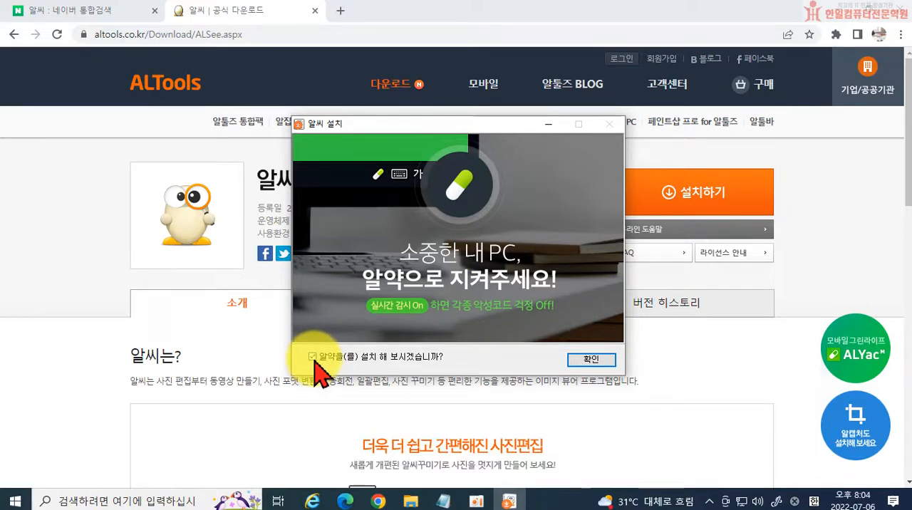
pyautogui.click(313, 356)
pyautogui.click(597, 361)
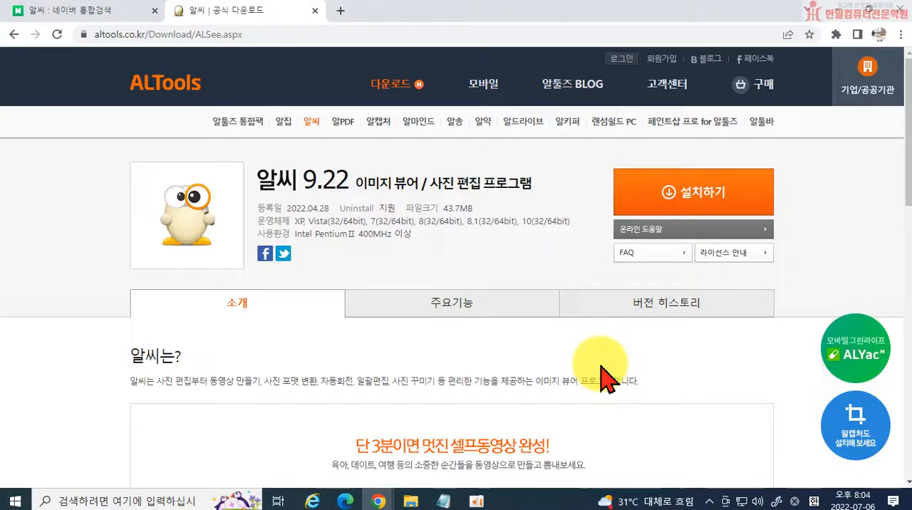
# Minimize the browser and move the 알씨 동영상 만들기 desktop shortcut to the empty spot below ITQ 수험자용.
pyautogui.click(838, 11)
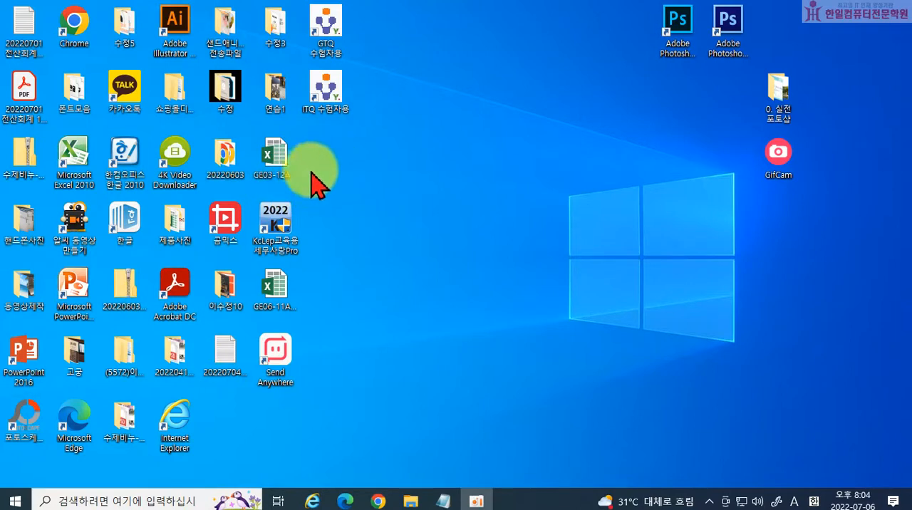
pyautogui.moveTo(86, 222); pyautogui.dragTo(329, 171)
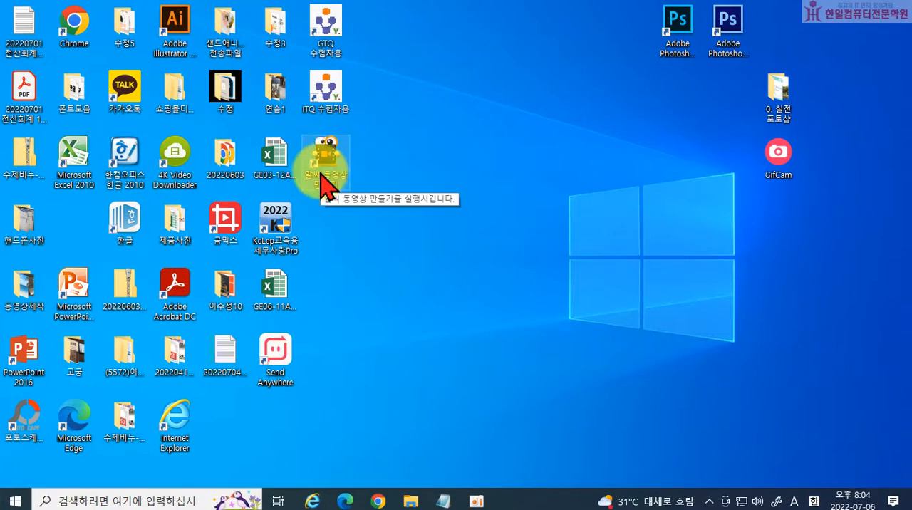
# Launch 알씨 동영상 만들기 from the installed programs and dismiss its introductory guide.
pyautogui.click(26, 501)
pyautogui.scroll(-8, 106, 228)
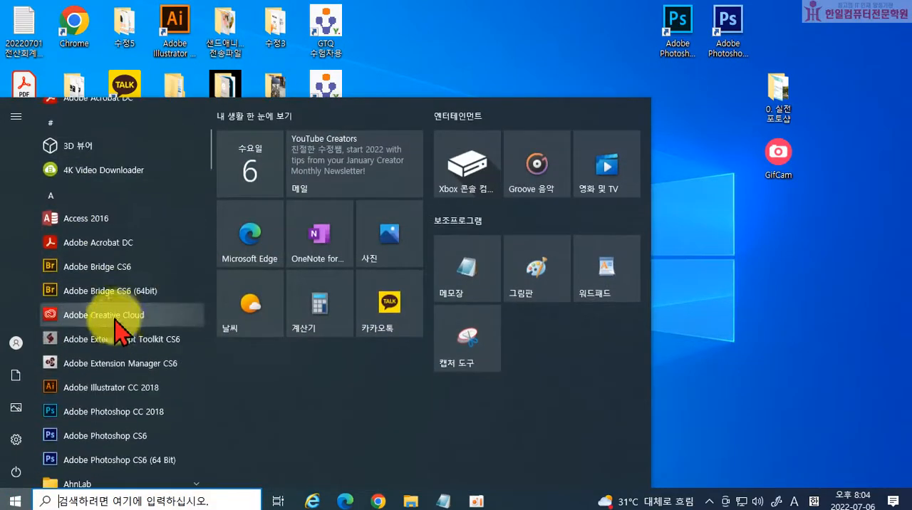
pyautogui.scroll(-20, 125, 356)
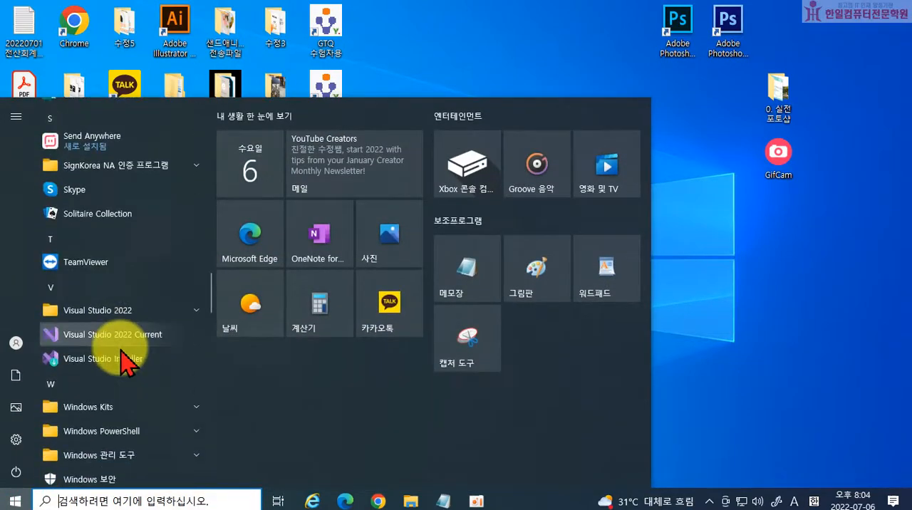
pyautogui.scroll(-12, 123, 359)
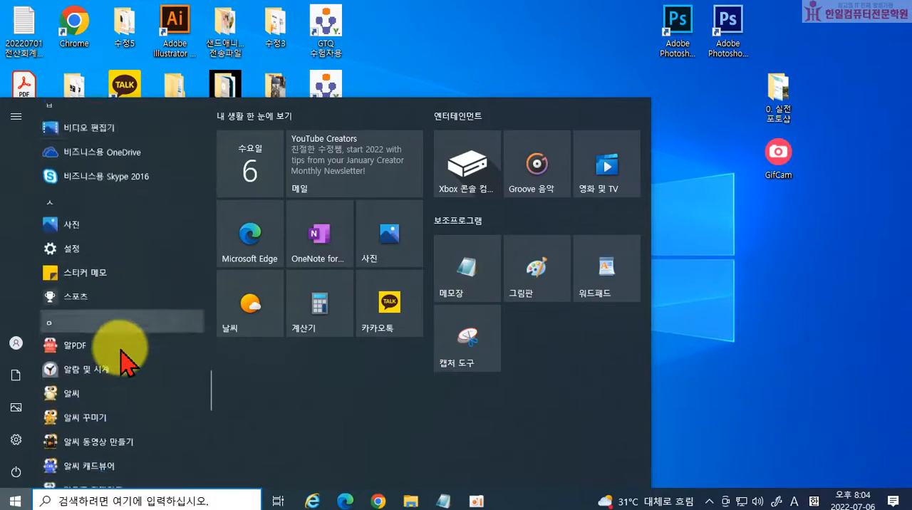
pyautogui.click(88, 348)
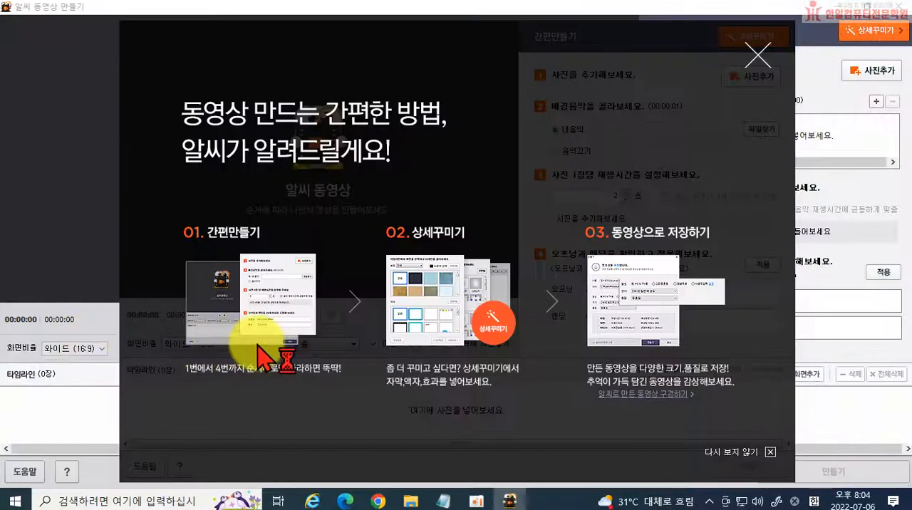
pyautogui.click(753, 57)
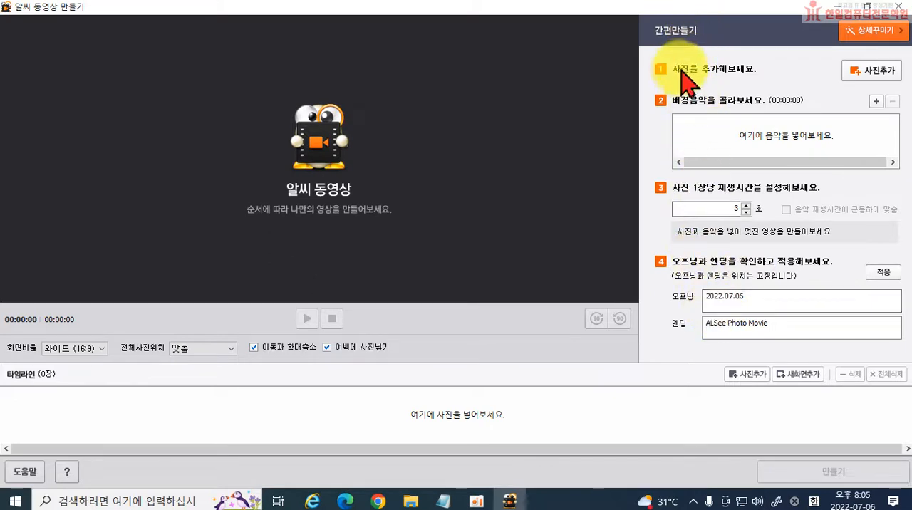
# Start adding photos to the video and browse to the 고궁 folder on 바탕 화면.
pyautogui.click(870, 78)
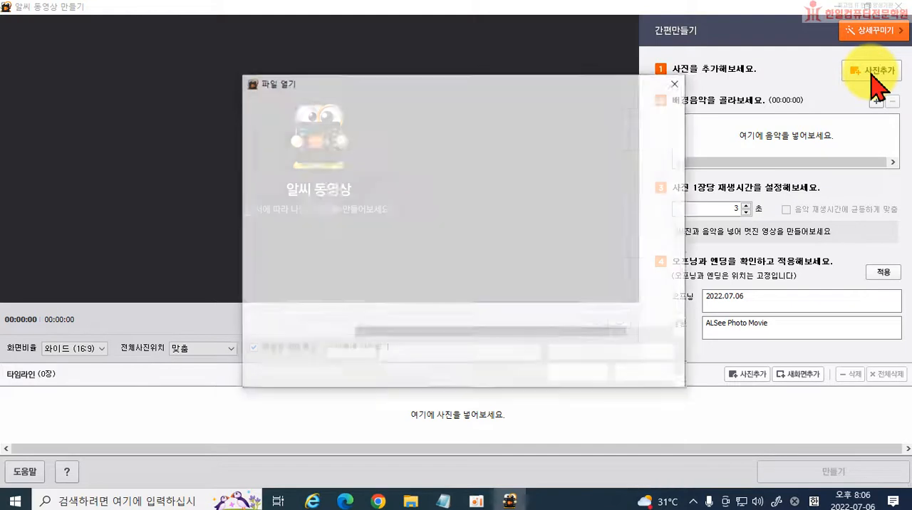
pyautogui.scroll(-5, 484, 228)
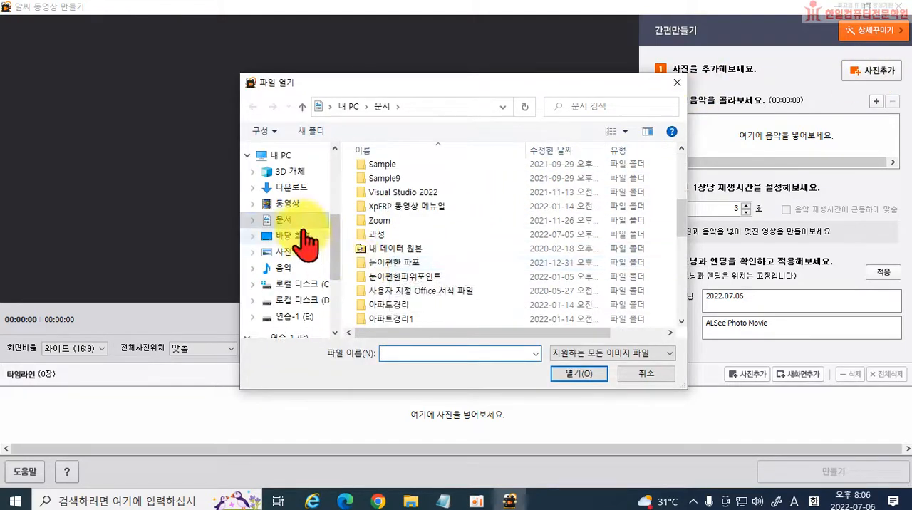
pyautogui.scroll(-1, 298, 308)
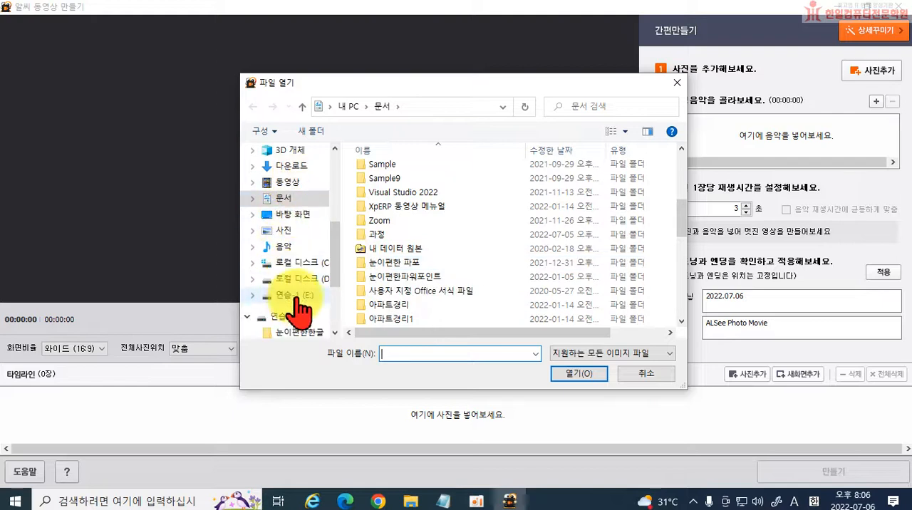
pyautogui.scroll(4, 298, 307)
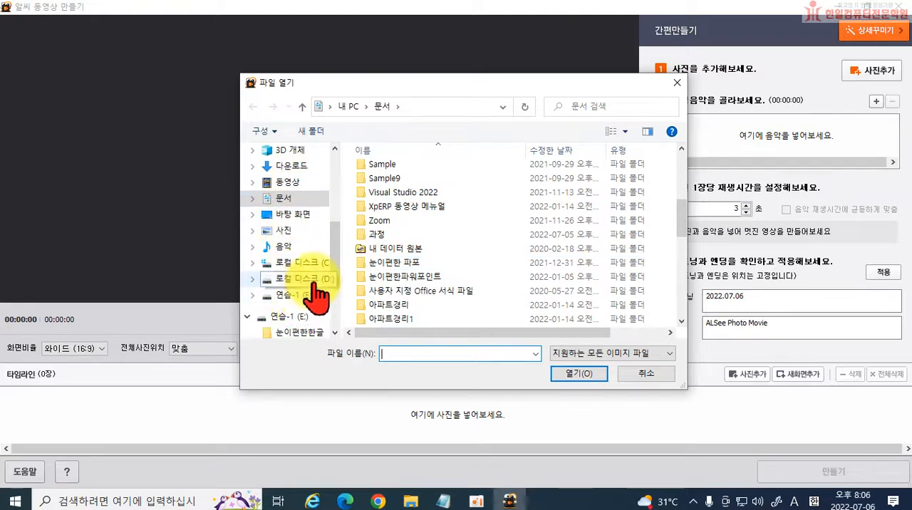
pyautogui.scroll(1, 299, 238)
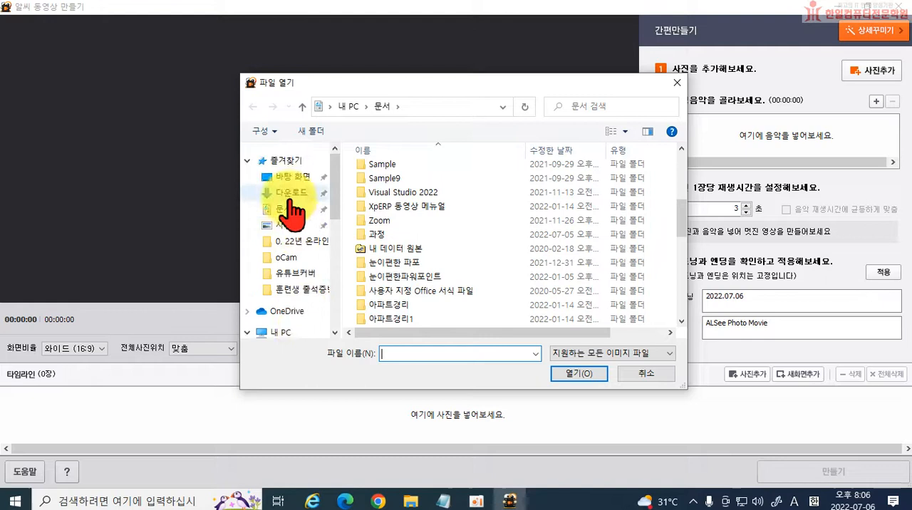
pyautogui.click(289, 177)
pyautogui.scroll(-3, 432, 232)
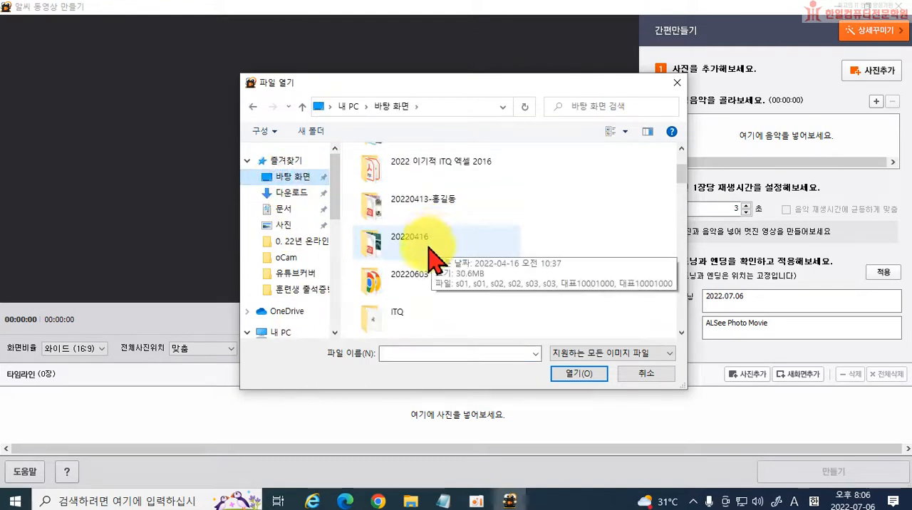
pyautogui.scroll(1, 430, 228)
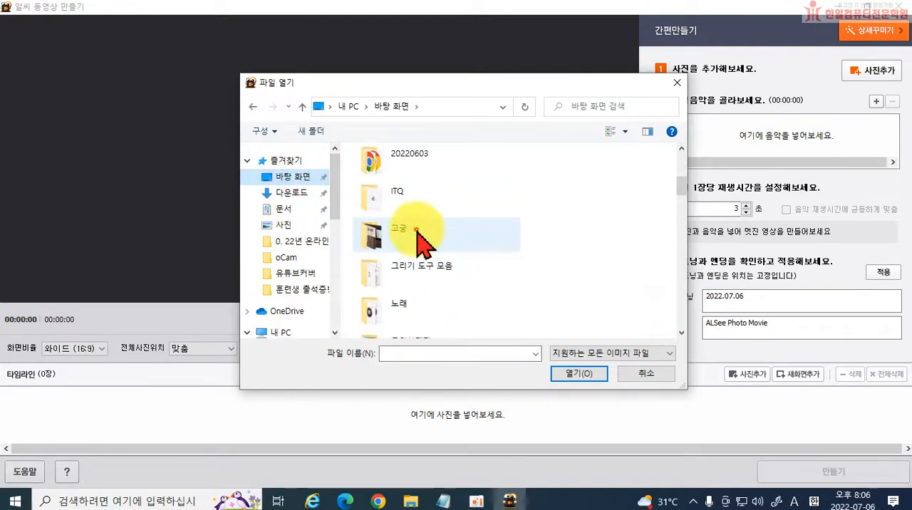
pyautogui.doubleClick(432, 246)
# Look through the 고궁 photos and select 20220702_172549, 20220702_172610, 20220702_172628 and 20220702_172641.
pyautogui.scroll(-2, 562, 270)
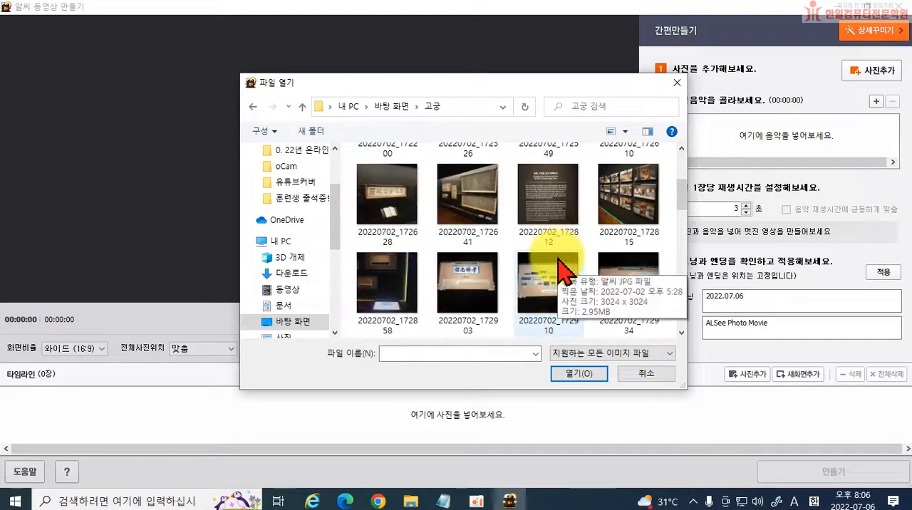
pyautogui.scroll(1, 549, 274)
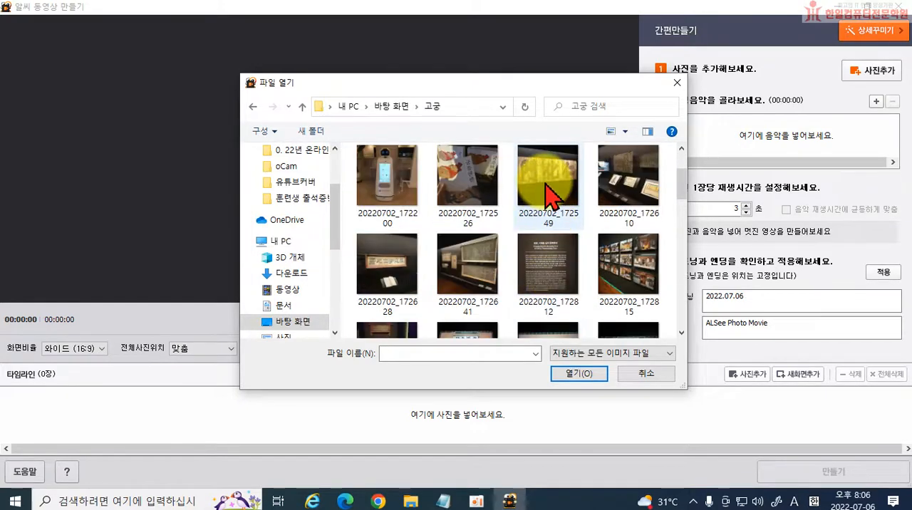
pyautogui.scroll(-4, 548, 193)
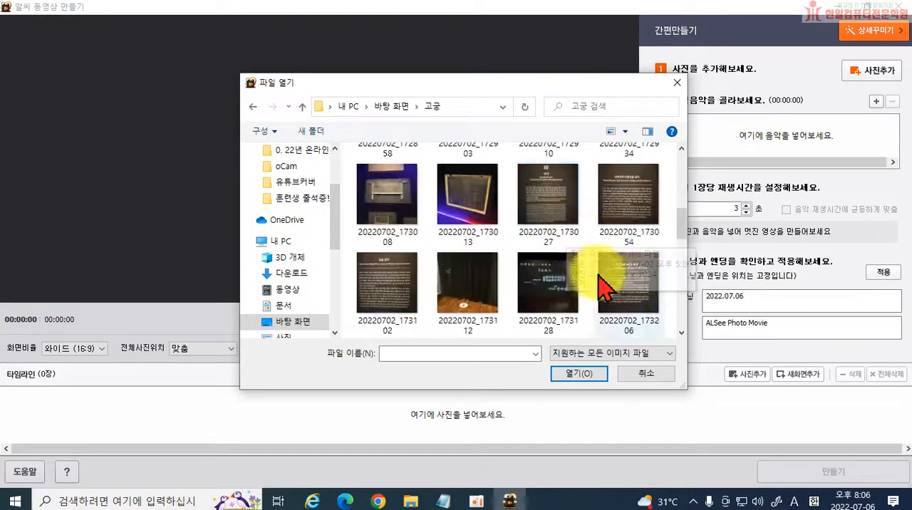
pyautogui.scroll(-4, 527, 285)
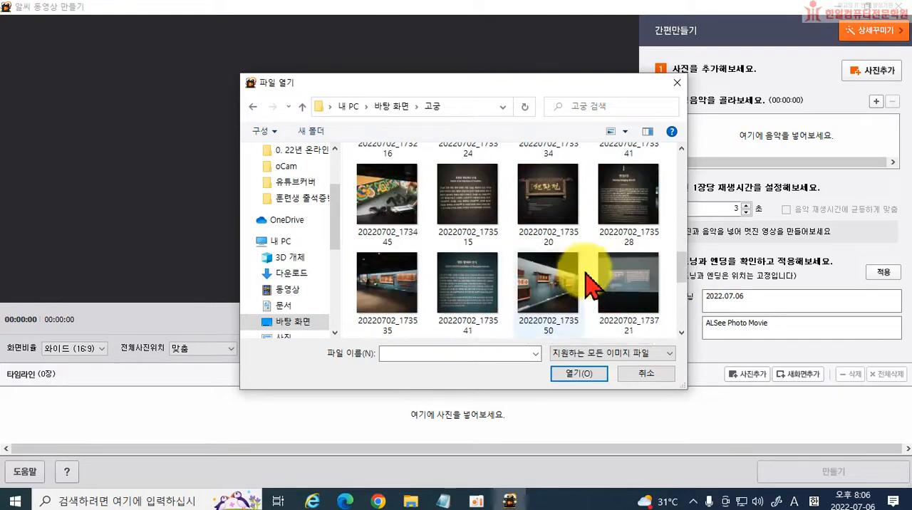
pyautogui.scroll(-2, 580, 282)
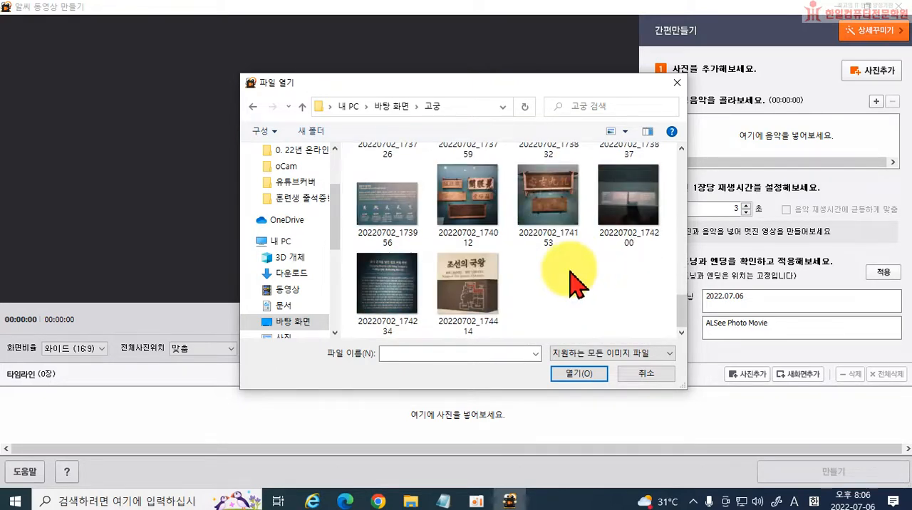
pyautogui.scroll(6, 534, 168)
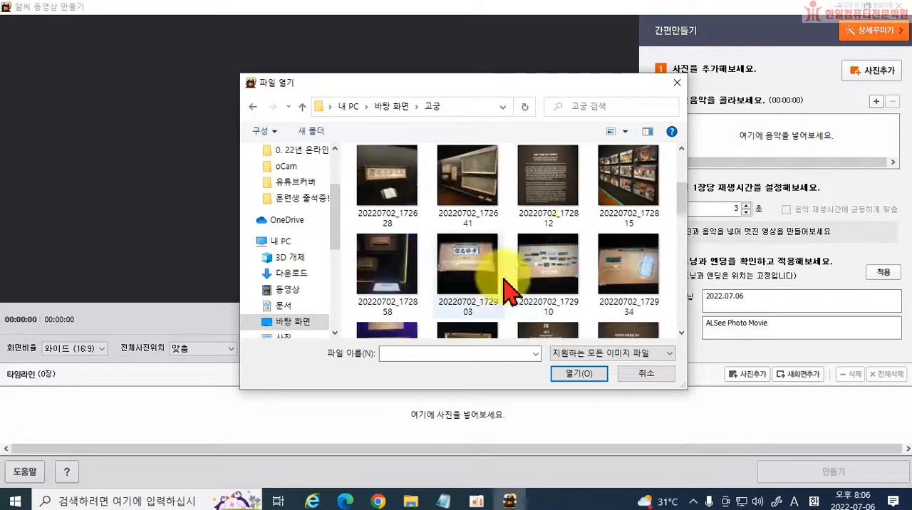
pyautogui.scroll(3, 616, 242)
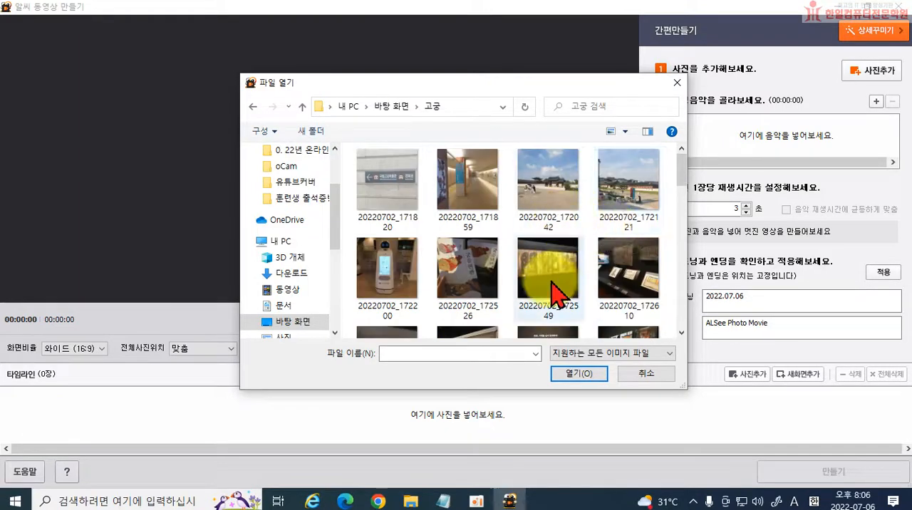
pyautogui.click(555, 292)
pyautogui.keyDown('ctrl'); pyautogui.click(606, 289); pyautogui.keyUp('ctrl')
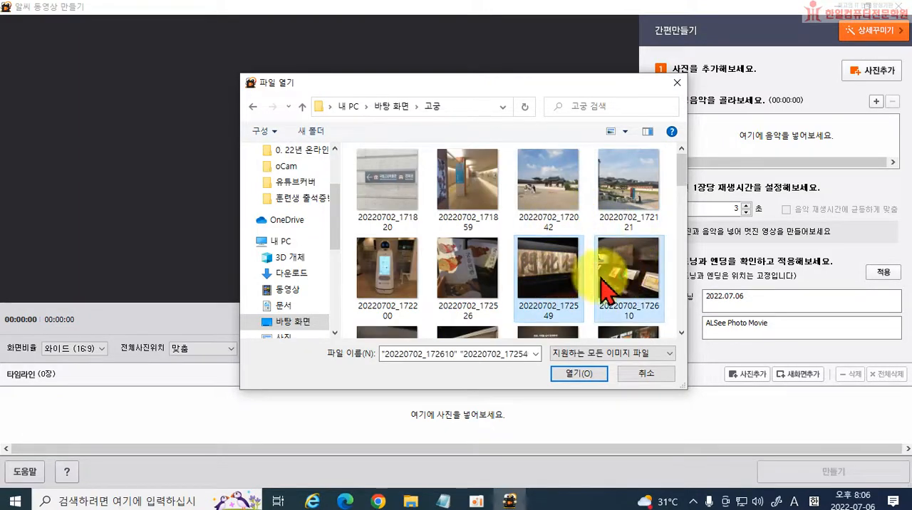
pyautogui.scroll(-1, 605, 288)
pyautogui.keyDown('ctrl'); pyautogui.click(381, 278); pyautogui.keyUp('ctrl')
pyautogui.keyDown('ctrl'); pyautogui.click(468, 287); pyautogui.keyUp('ctrl')
# Extend the selection with the 20220702 photos 173008, 173128, 173324, 173550, 174012 and 174153, and add all selected photos to the timeline.
pyautogui.scroll(-2, 562, 278)
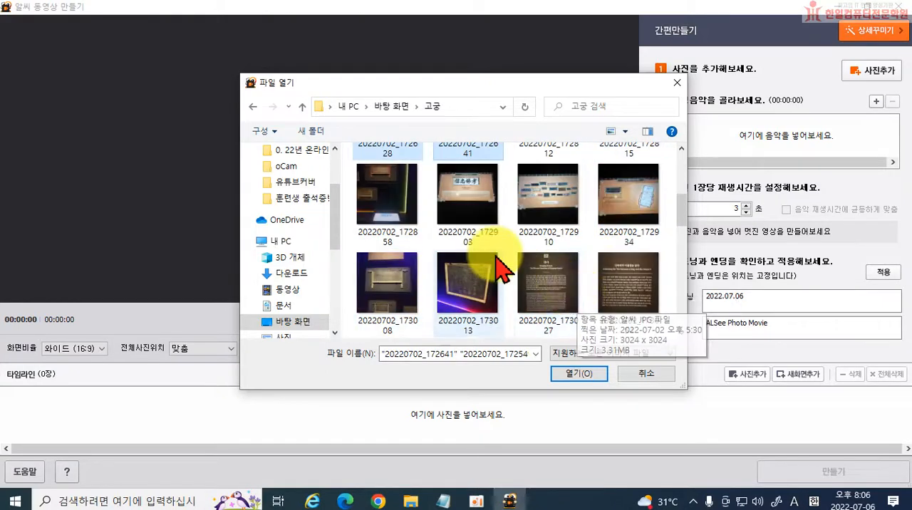
pyautogui.scroll(-1, 398, 200)
pyautogui.scroll(-2, 596, 251)
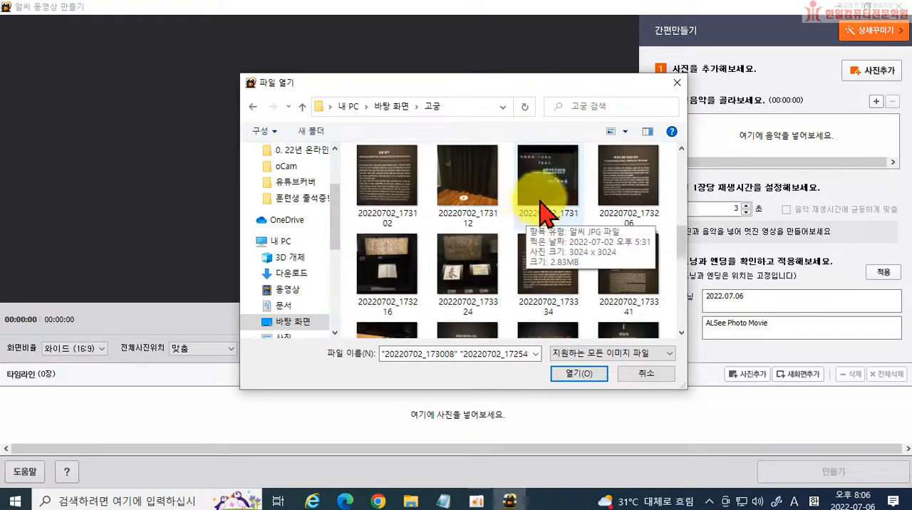
pyautogui.keyDown('ctrl'); pyautogui.click(559, 196); pyautogui.keyUp('ctrl')
pyautogui.scroll(-1, 545, 279)
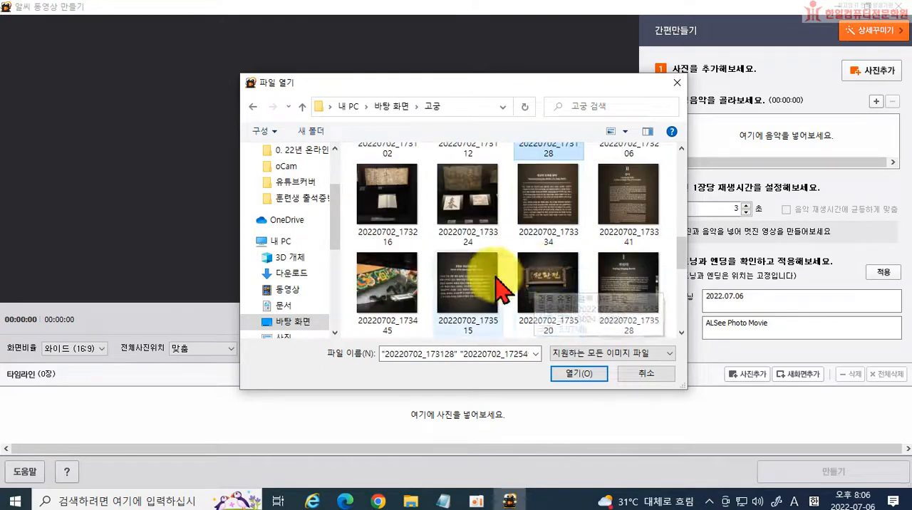
pyautogui.scroll(-1, 555, 285)
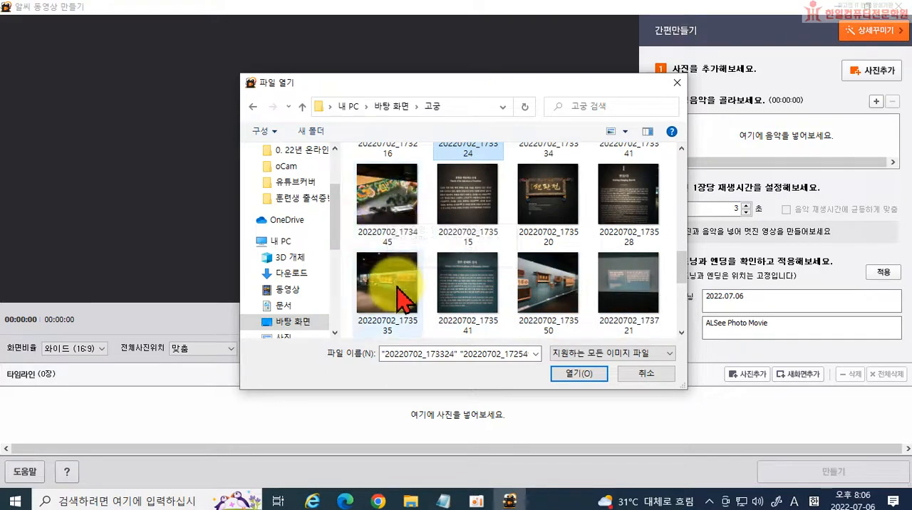
pyautogui.scroll(-3, 570, 292)
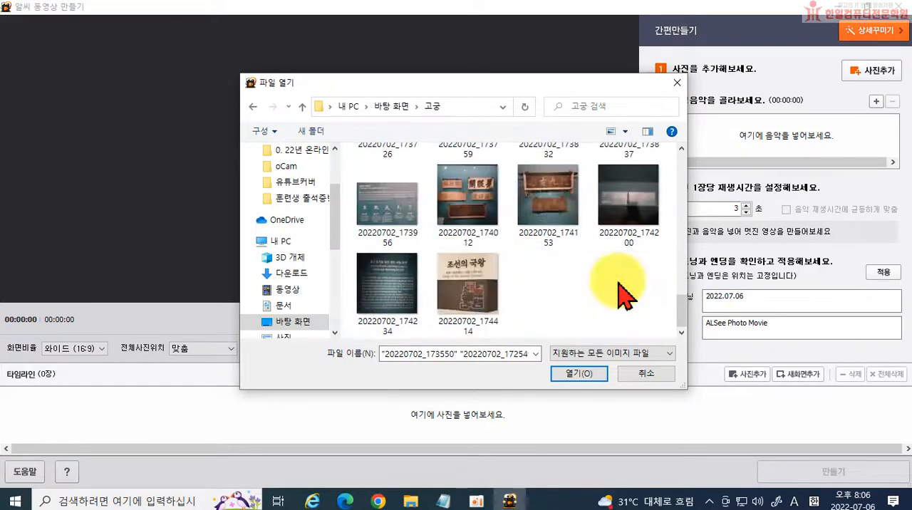
pyautogui.keyDown('ctrl'); pyautogui.click(547, 203); pyautogui.keyUp('ctrl')
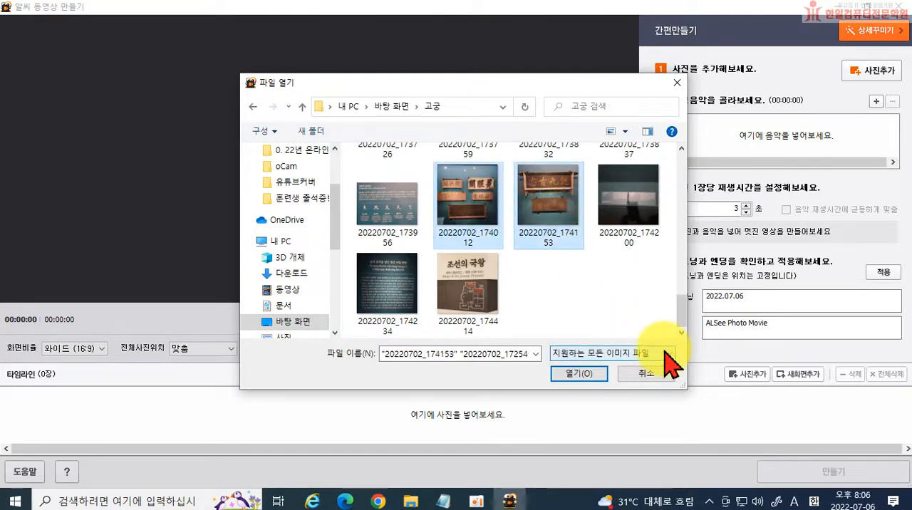
pyautogui.click(572, 372)
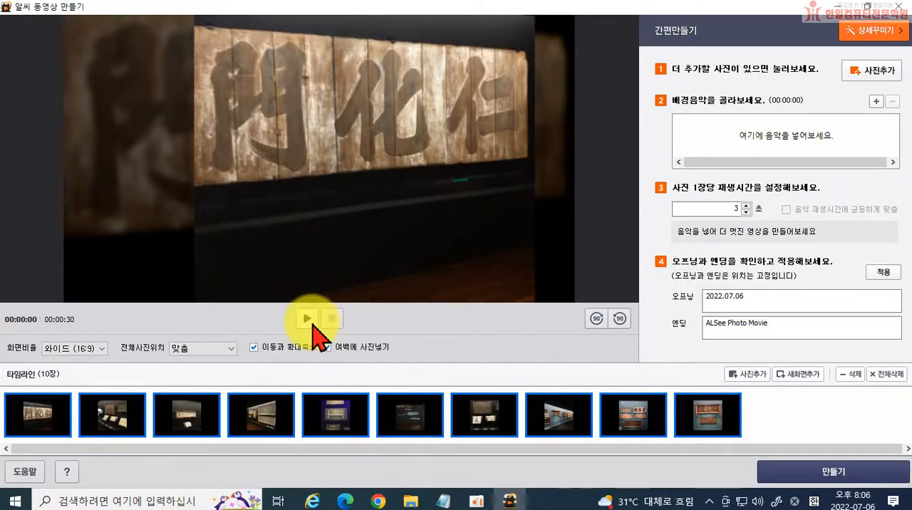
# Preview the start of the slideshow and add Splashing Around - The Green Orbs from the 음악 folder as background music.
pyautogui.click(308, 321)
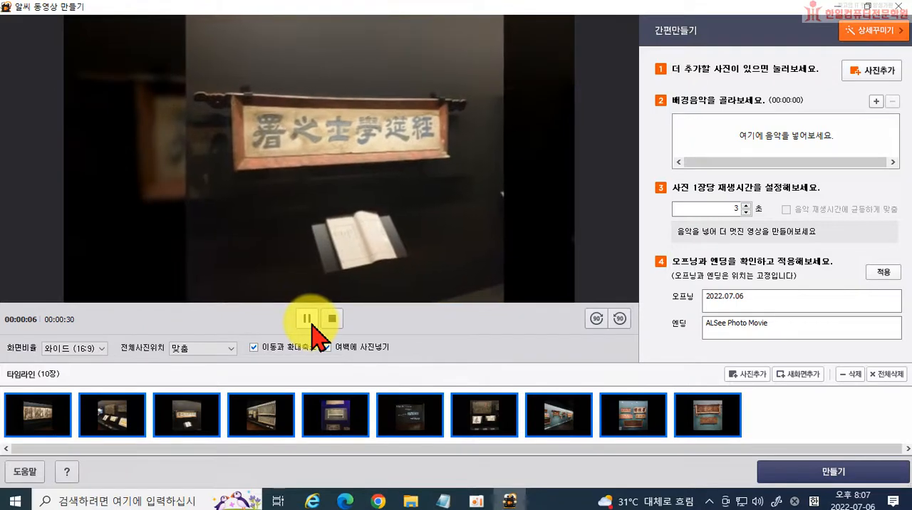
pyautogui.click(310, 322)
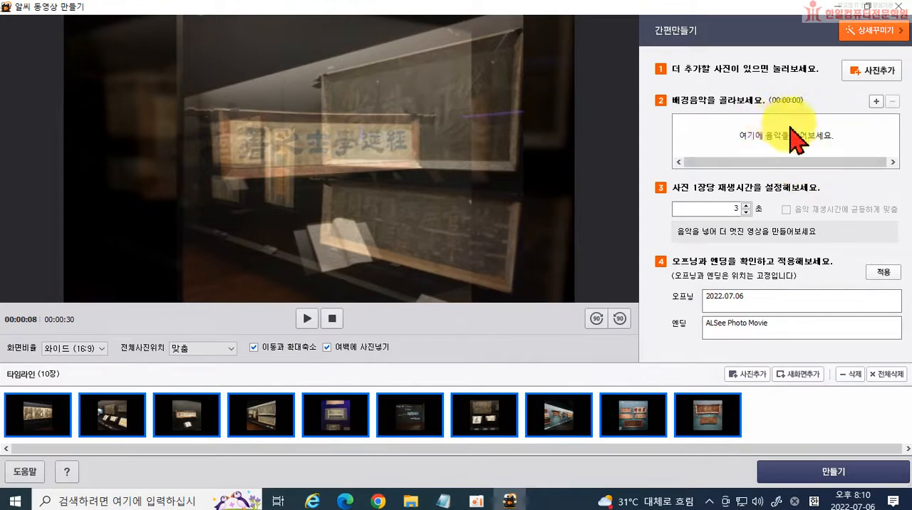
pyautogui.click(876, 102)
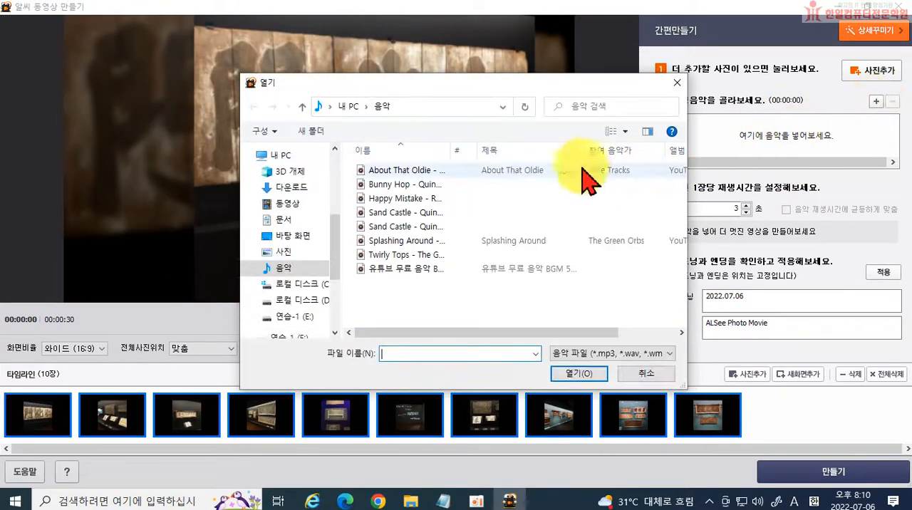
pyautogui.click(403, 241)
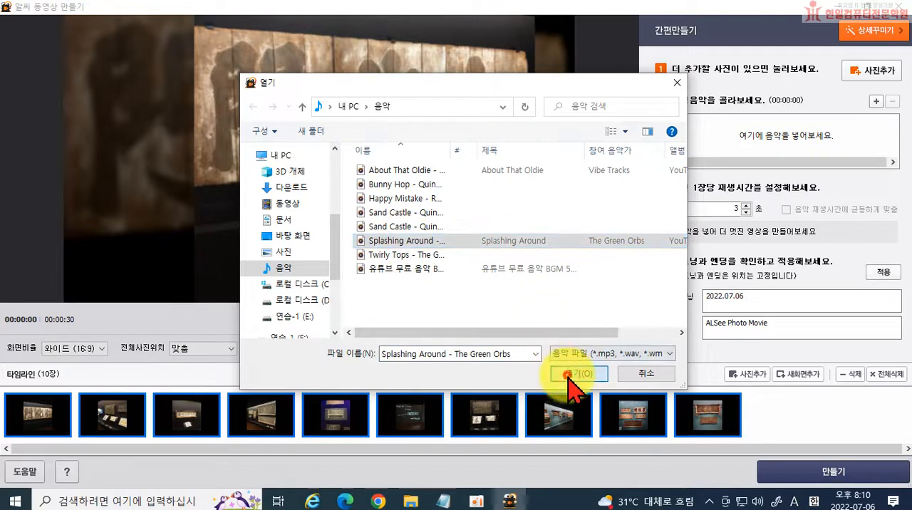
pyautogui.click(577, 373)
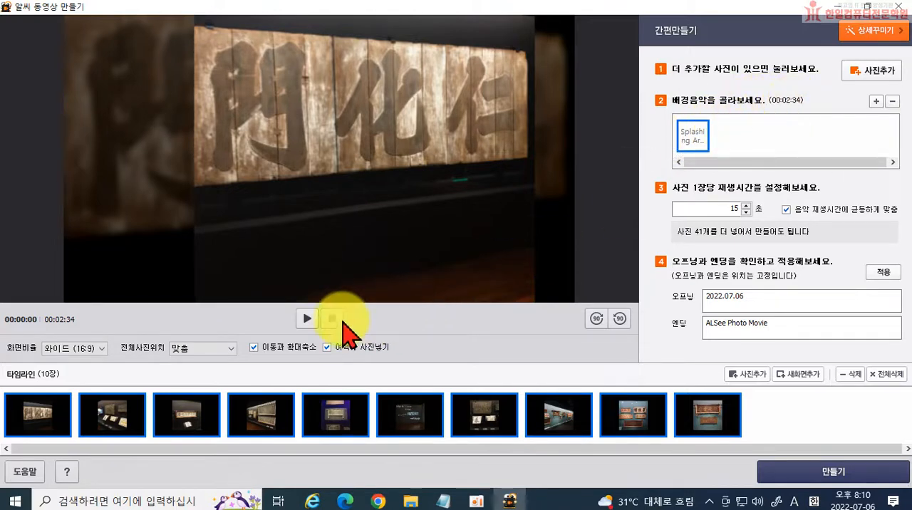
# Preview the video with music, and set 5 seconds per photo with the even fit to the music's playing time turned off.
pyautogui.click(308, 320)
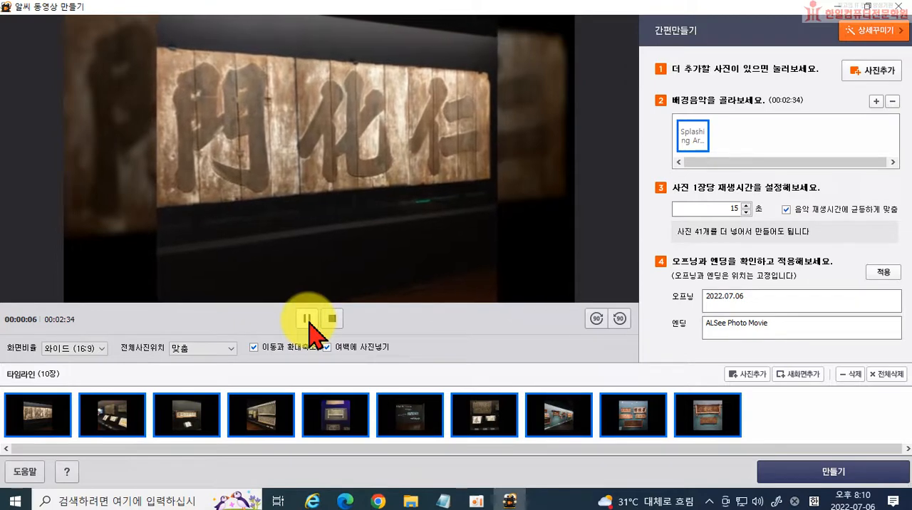
pyautogui.click(307, 319)
pyautogui.click(784, 209)
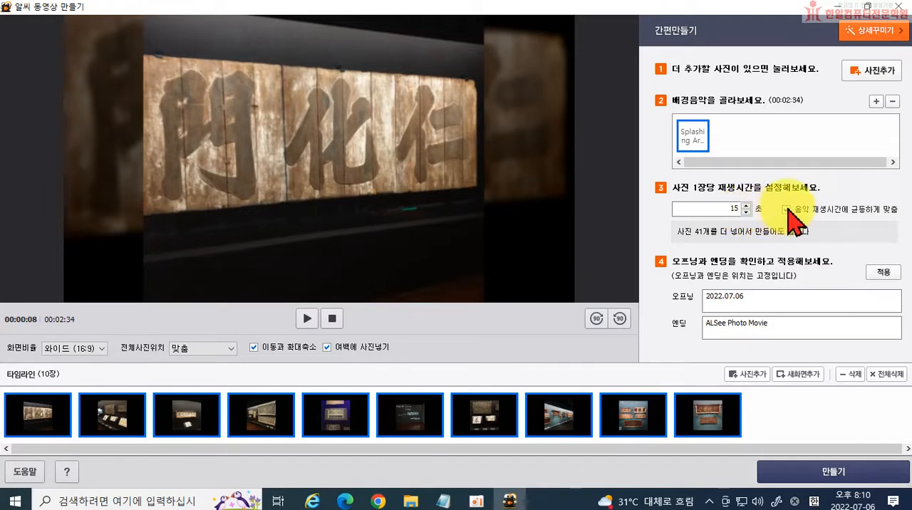
pyautogui.click(786, 209)
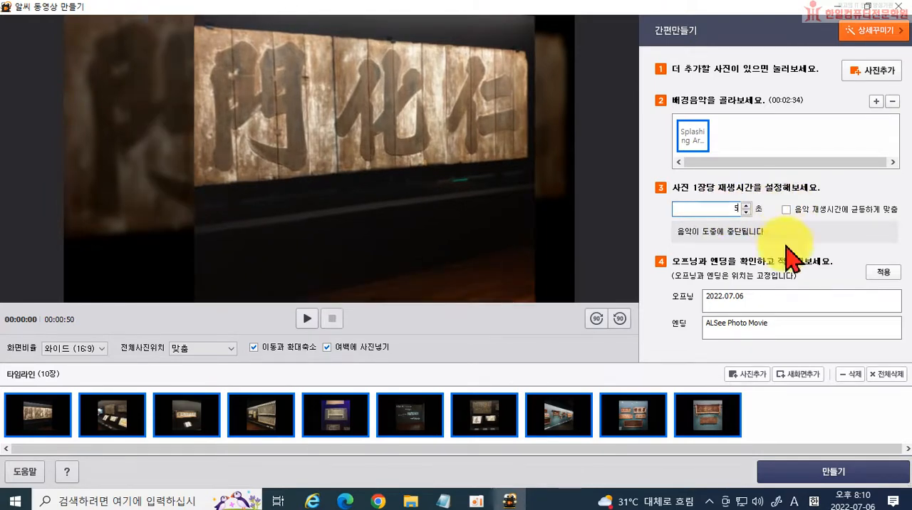
# Preview the slideshow, set the playing time to 3 seconds per photo, and preview the start again.
pyautogui.click(307, 320)
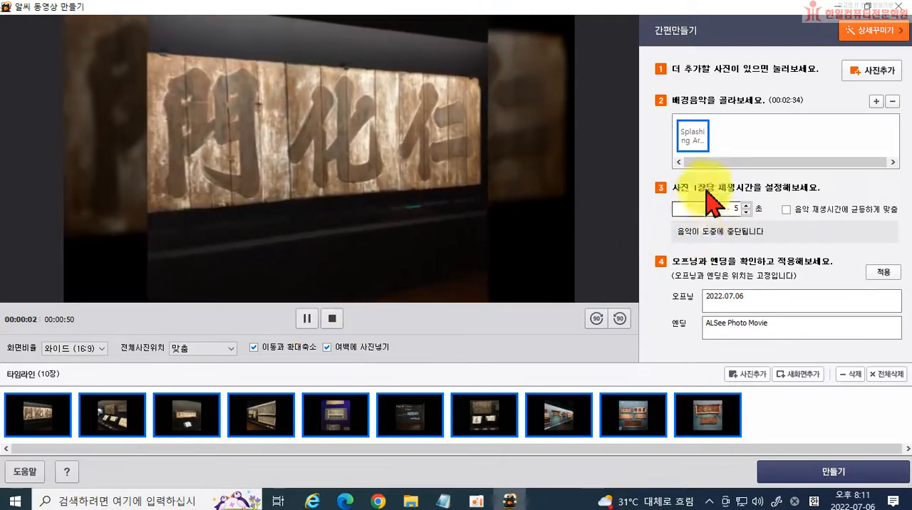
pyautogui.moveTo(717, 208); pyautogui.dragTo(758, 208)
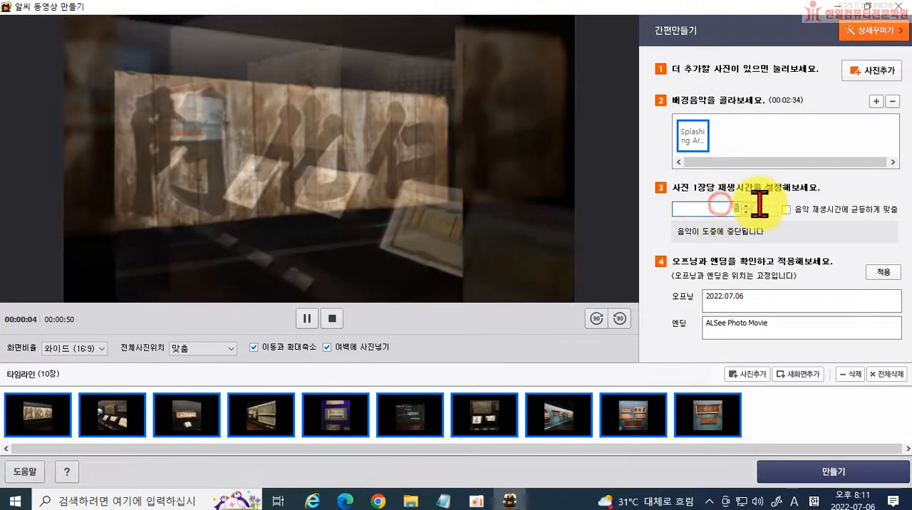
pyautogui.write('3')
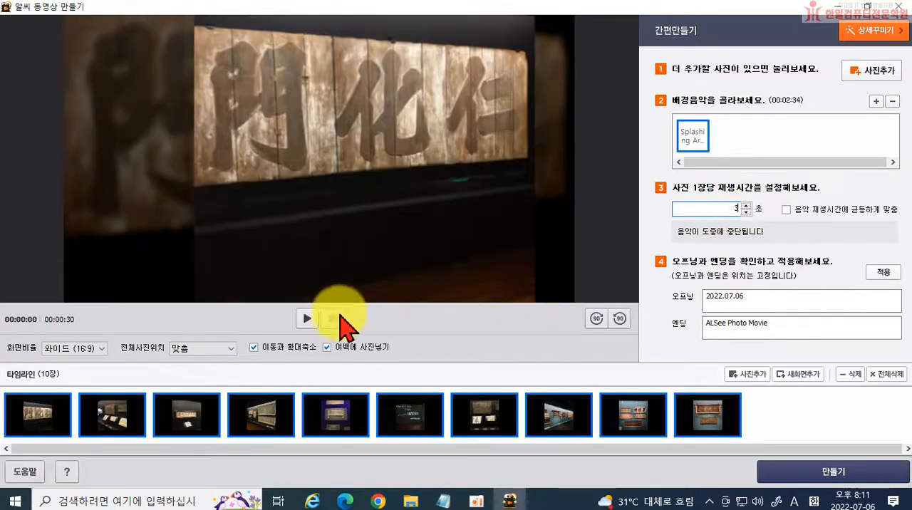
pyautogui.click(309, 318)
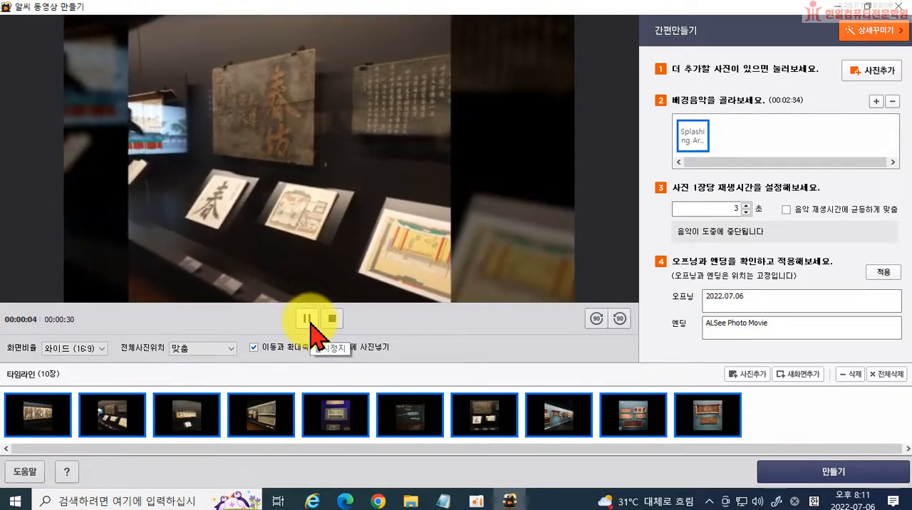
pyautogui.click(310, 322)
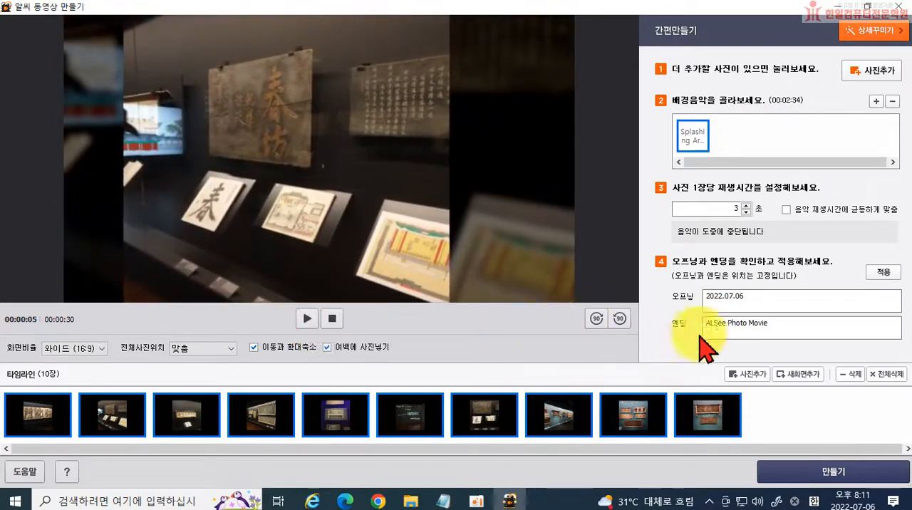
# Apply the two-line opening text "조선의이상을걸다 / 궁중현판" and the ending text "국립고궁박물관", and preview the start of the video.
pyautogui.click(670, 349)
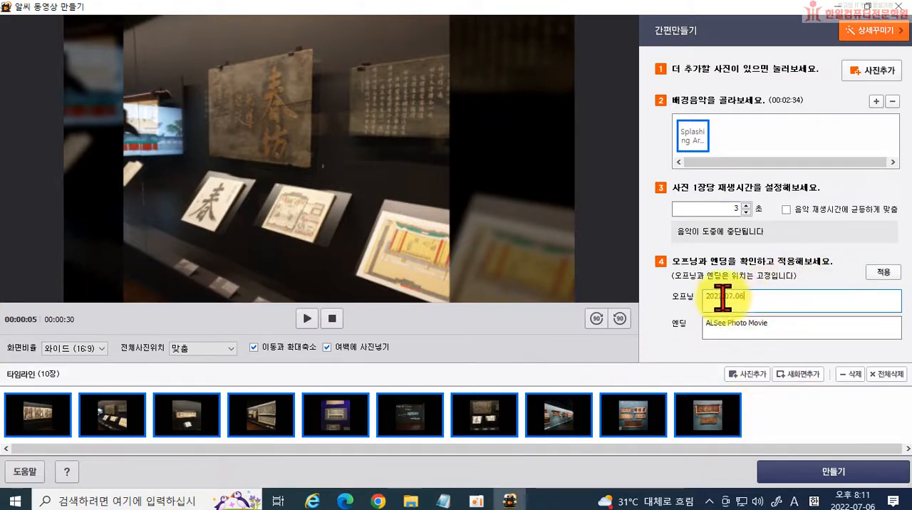
pyautogui.doubleClick(779, 299)
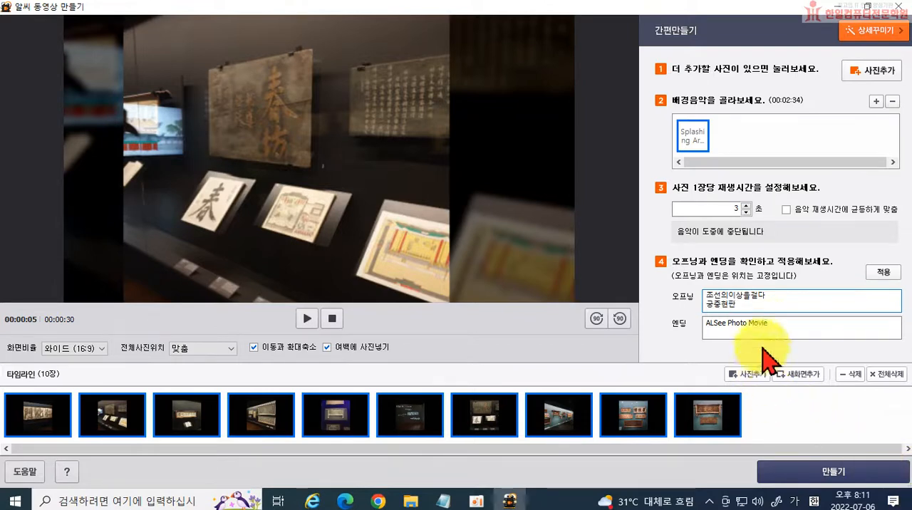
pyautogui.moveTo(775, 323); pyautogui.dragTo(695, 322)
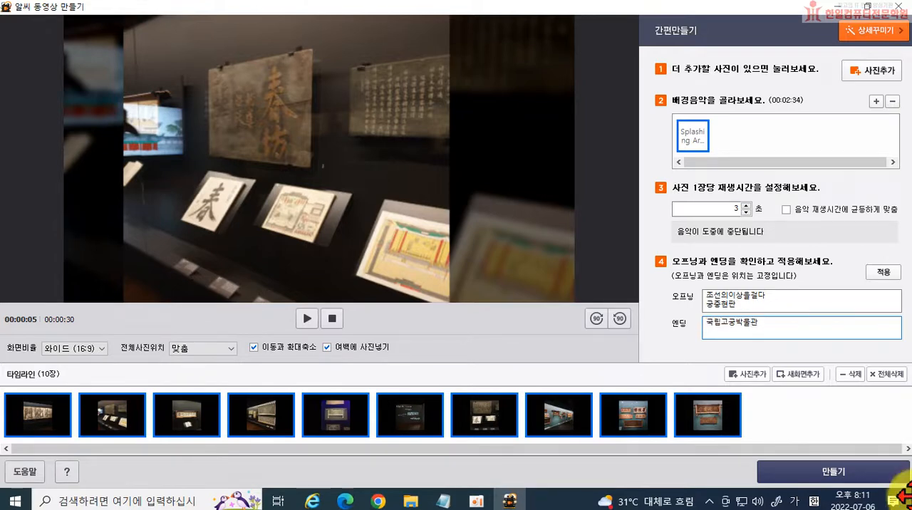
pyautogui.click(883, 271)
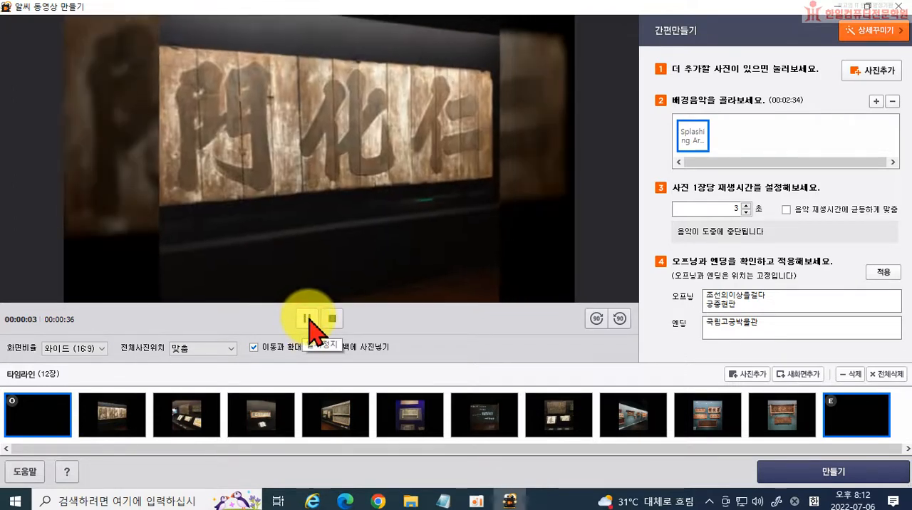
pyautogui.click(309, 319)
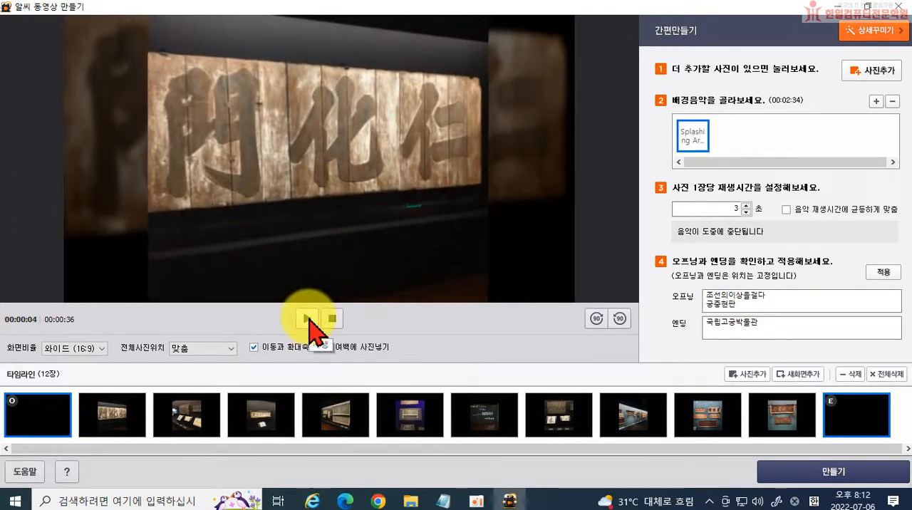
# Insert a new blank screen after the opening slide in the timeline and delete it again.
pyautogui.click(57, 415)
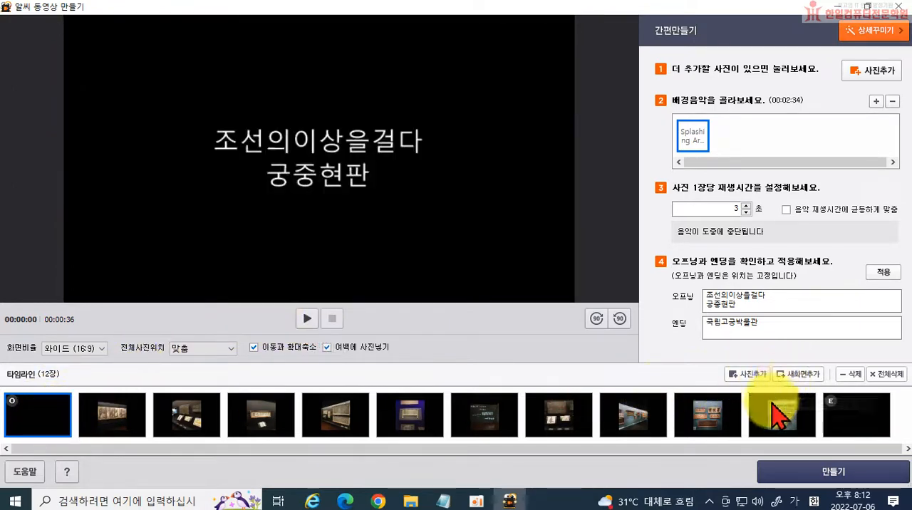
pyautogui.click(797, 374)
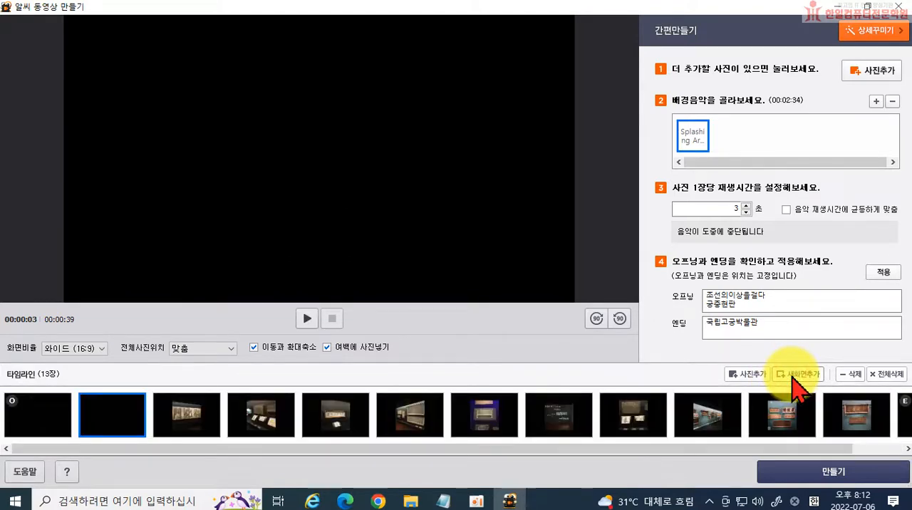
pyautogui.click(854, 375)
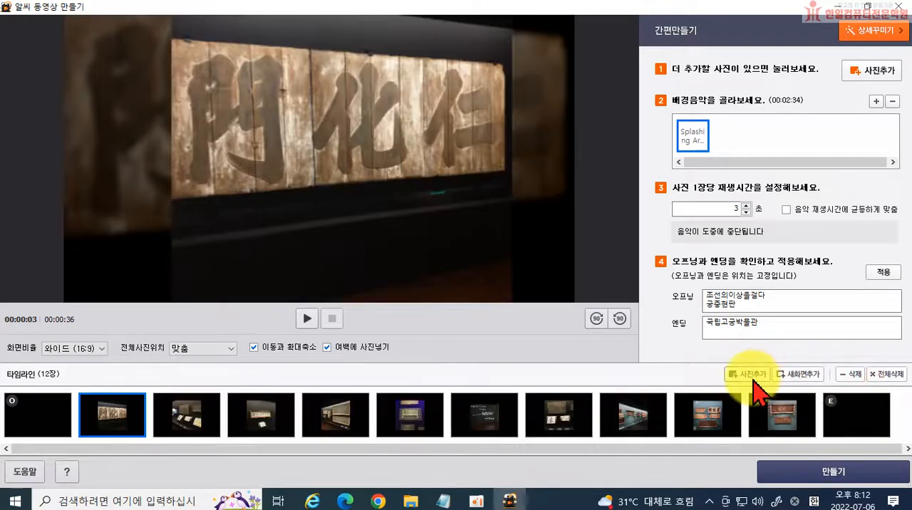
# Insert the photo 20220702_171859 from the 고궁 folder after the opening slide and remove it again.
pyautogui.click(35, 417)
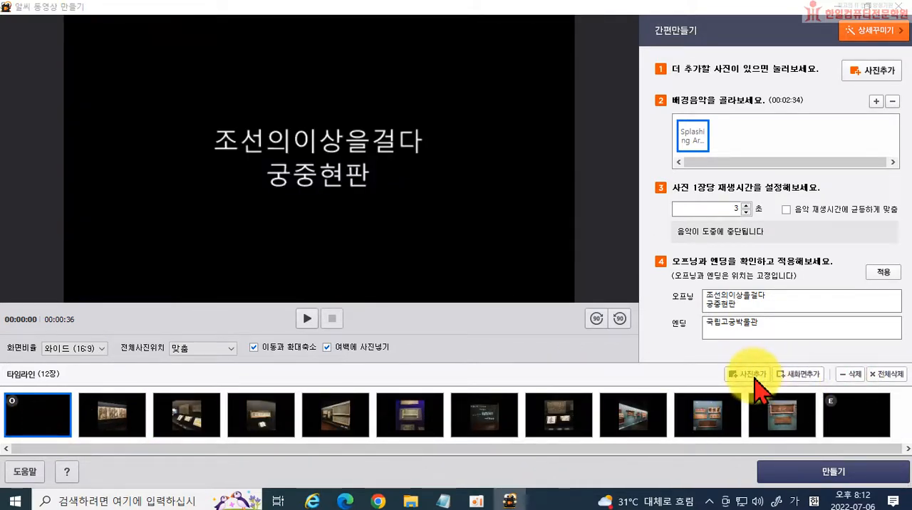
pyautogui.click(750, 375)
pyautogui.click(445, 189)
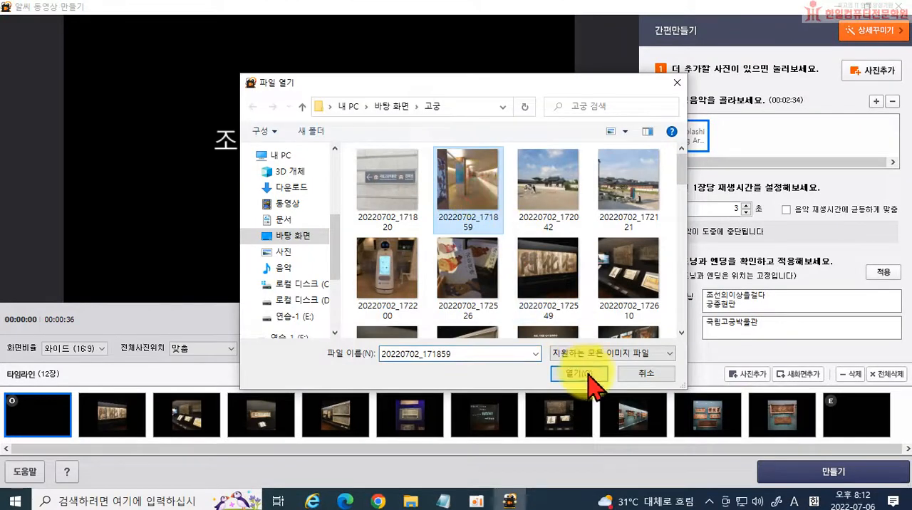
pyautogui.click(578, 373)
pyautogui.moveTo(112, 415); pyautogui.dragTo(71, 418)
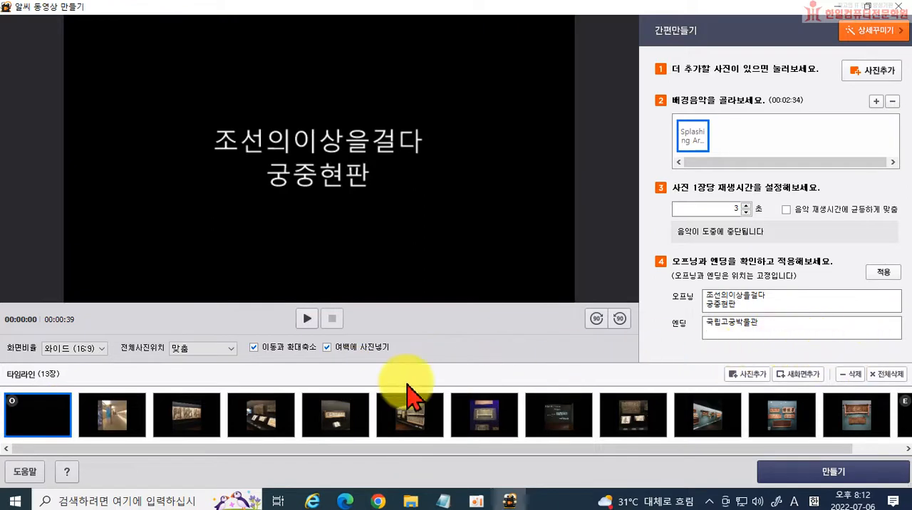
pyautogui.click(100, 420)
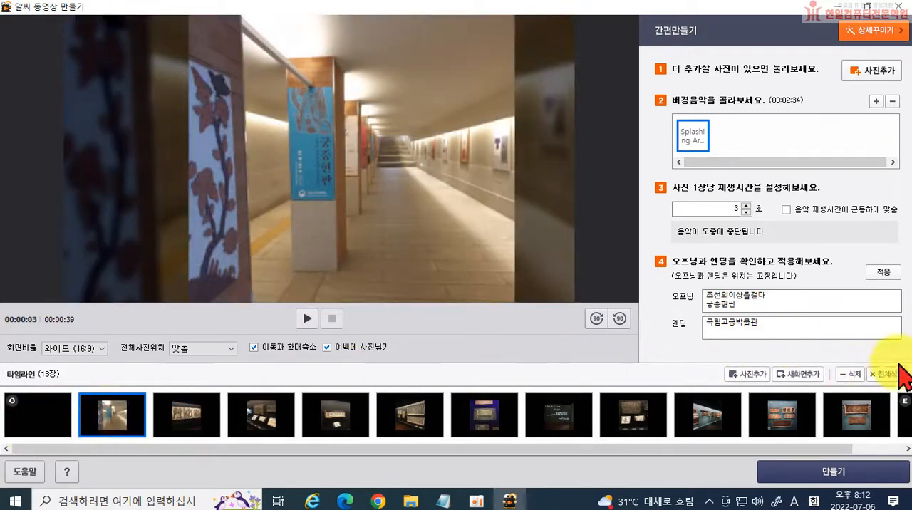
pyautogui.click(853, 375)
# Delete the opening slide and the ending slide from the timeline.
pyautogui.click(41, 429)
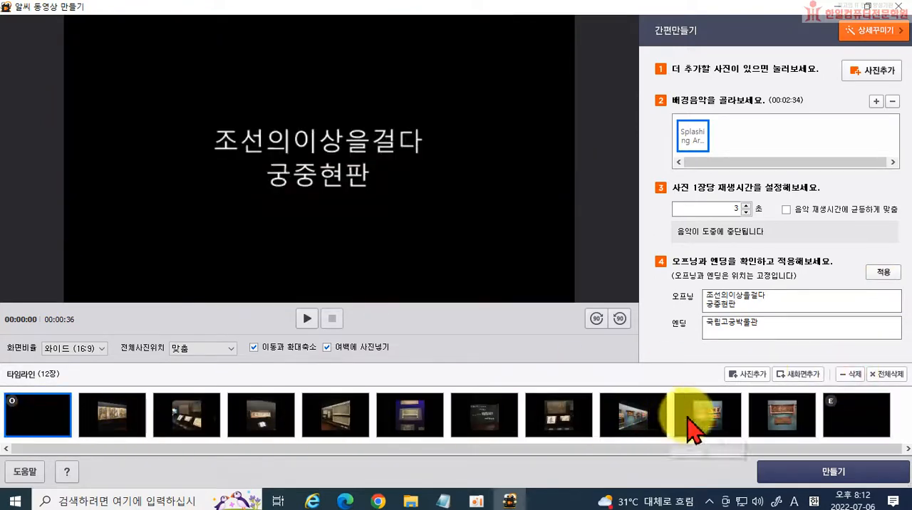
pyautogui.click(851, 375)
pyautogui.click(782, 413)
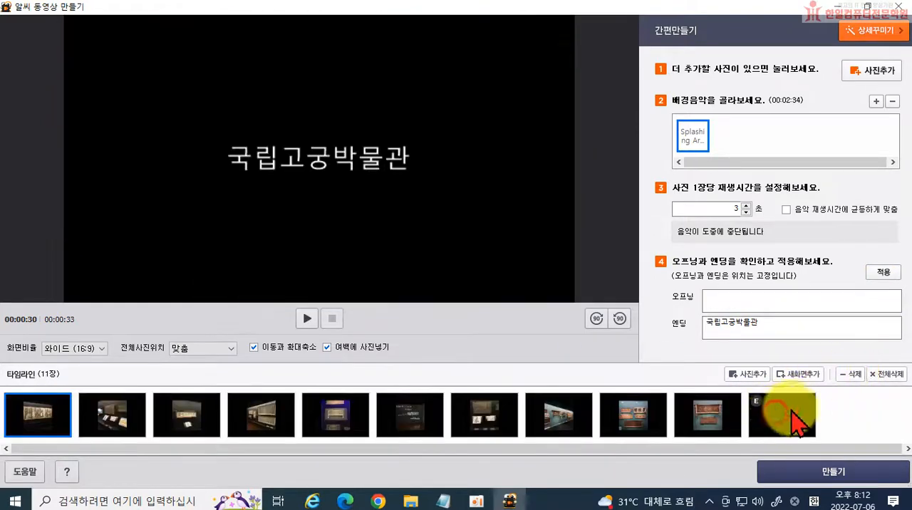
pyautogui.click(850, 375)
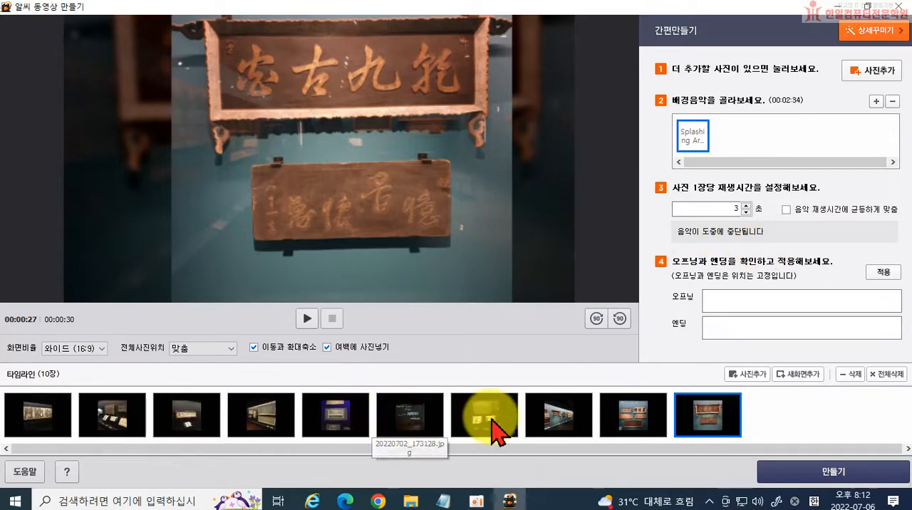
# Try moving the seventh and eighth photos to another position in the timeline.
pyautogui.moveTo(496, 431); pyautogui.dragTo(538, 431)
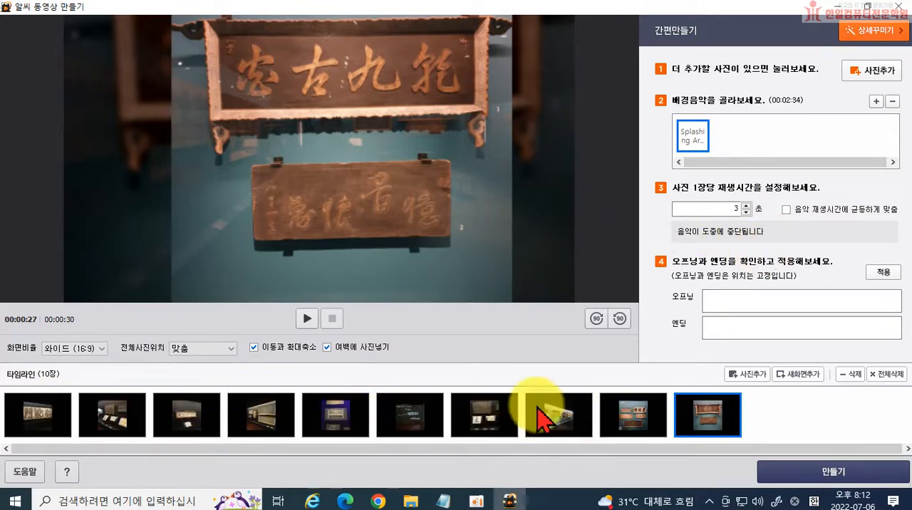
pyautogui.click(560, 414)
pyautogui.moveTo(561, 415); pyautogui.dragTo(596, 421)
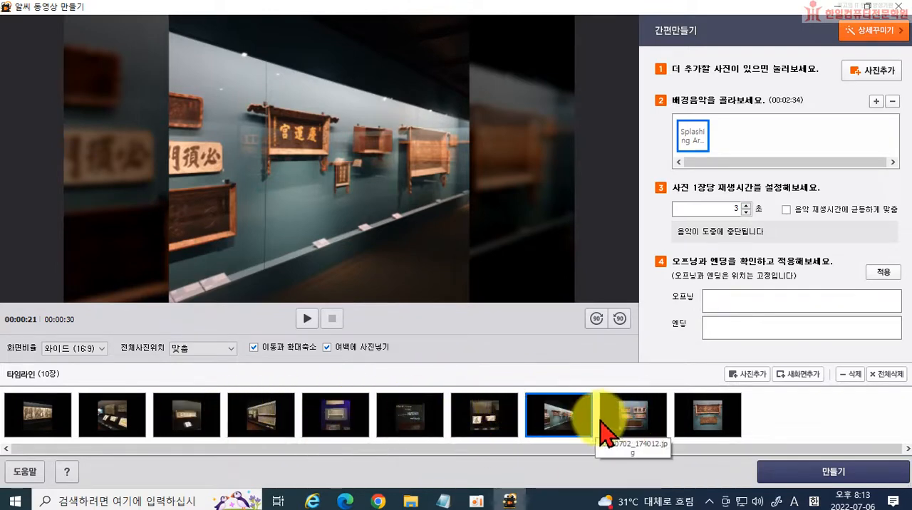
# Try rotating the last timeline photo in 90-degree turns and return it to its upright orientation.
pyautogui.click(677, 424)
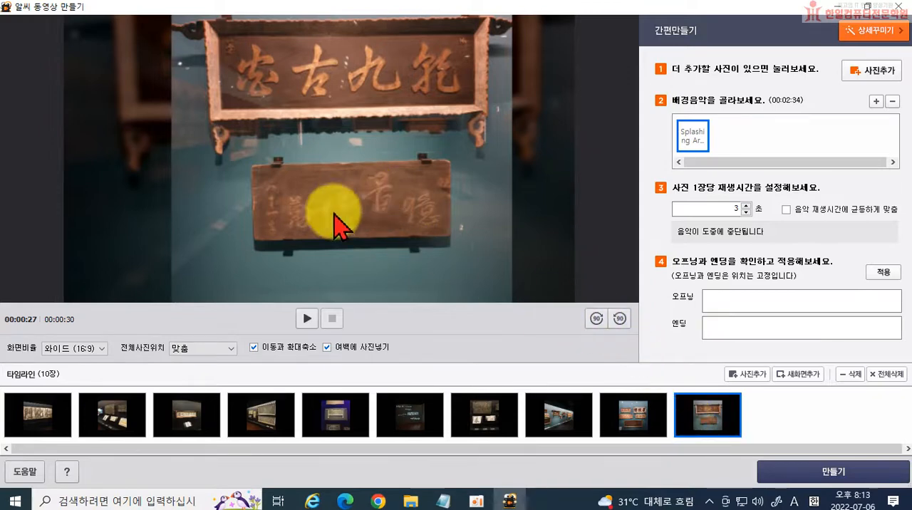
pyautogui.click(620, 319)
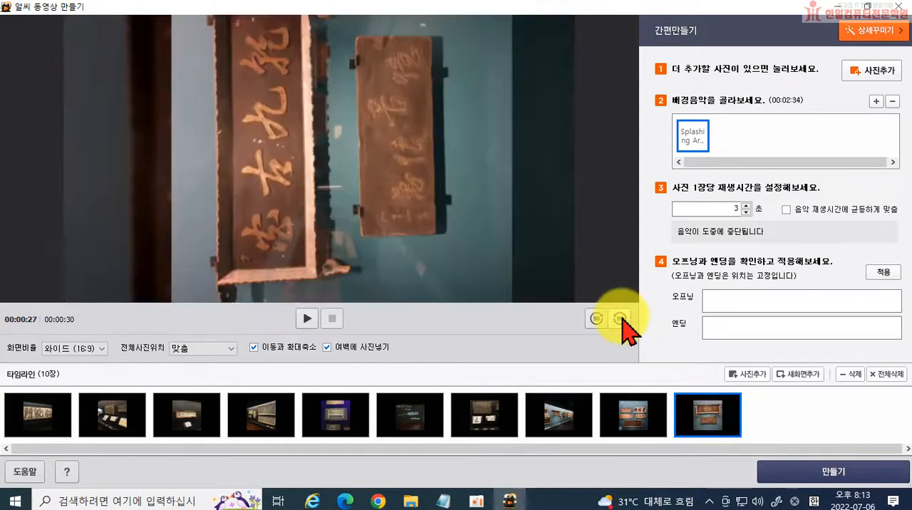
pyautogui.click(619, 318)
pyautogui.click(596, 320)
pyautogui.click(596, 320)
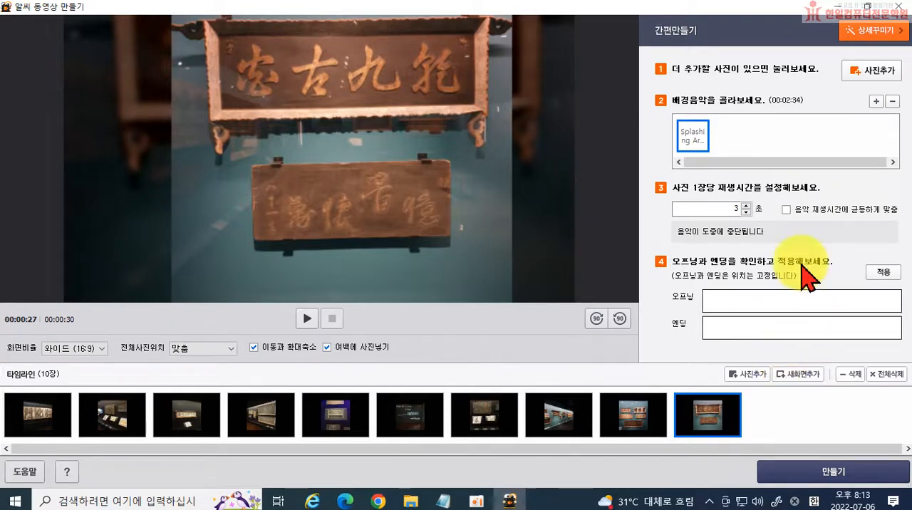
# Switch to 상세꾸미기 and give the first photo the two-line caption "조선의 이상을 걸다 / 궁중현판".
pyautogui.click(862, 35)
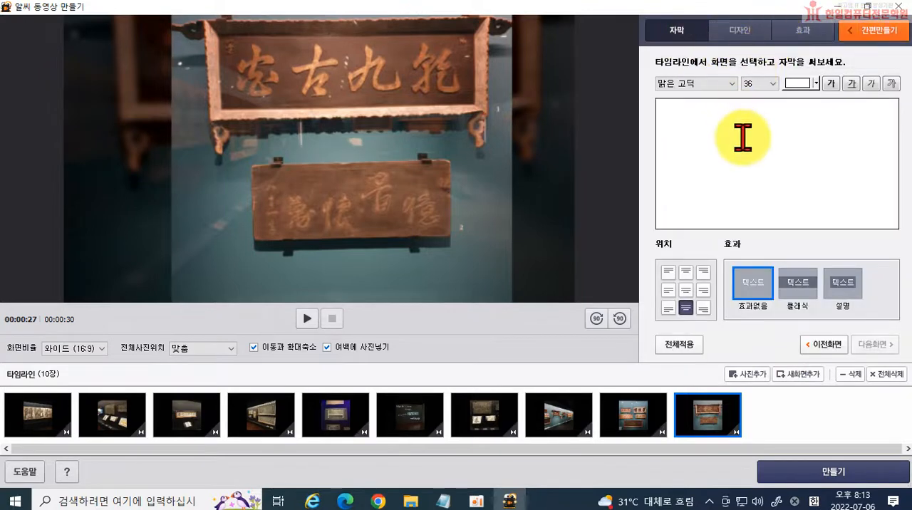
pyautogui.click(50, 426)
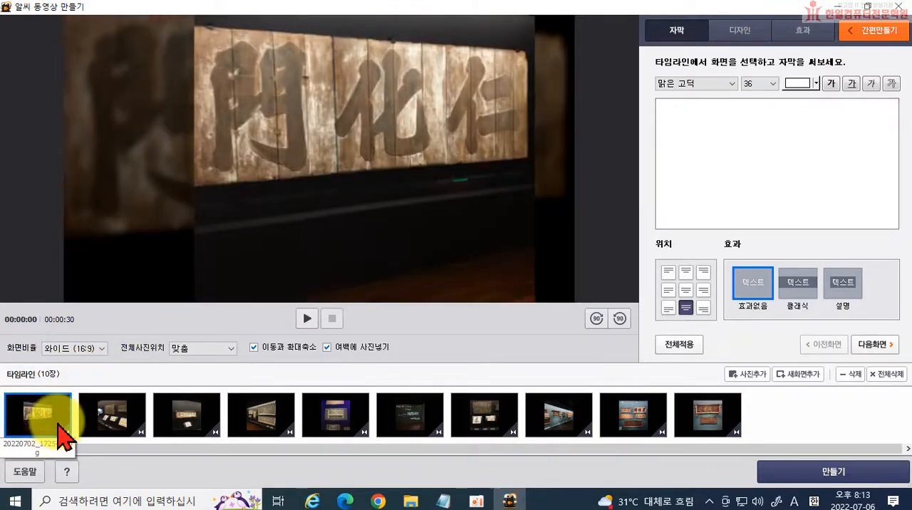
pyautogui.click(36, 415)
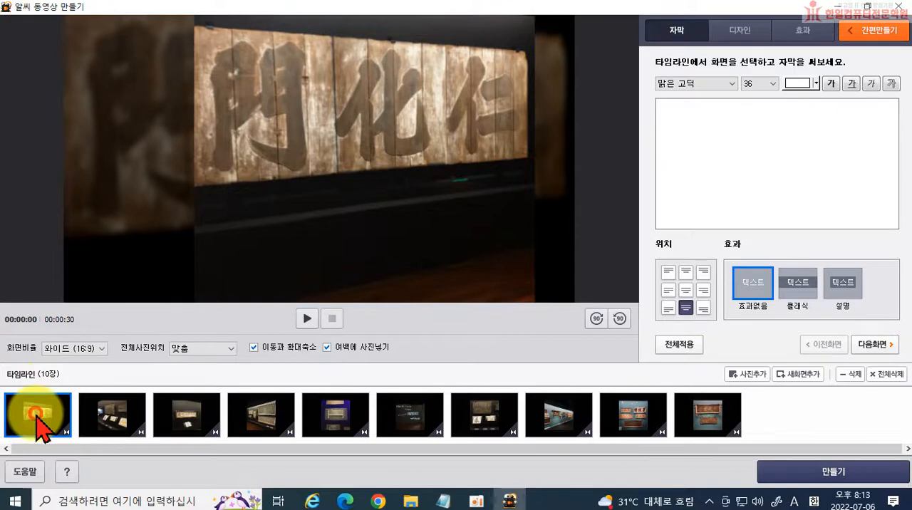
pyautogui.click(716, 118)
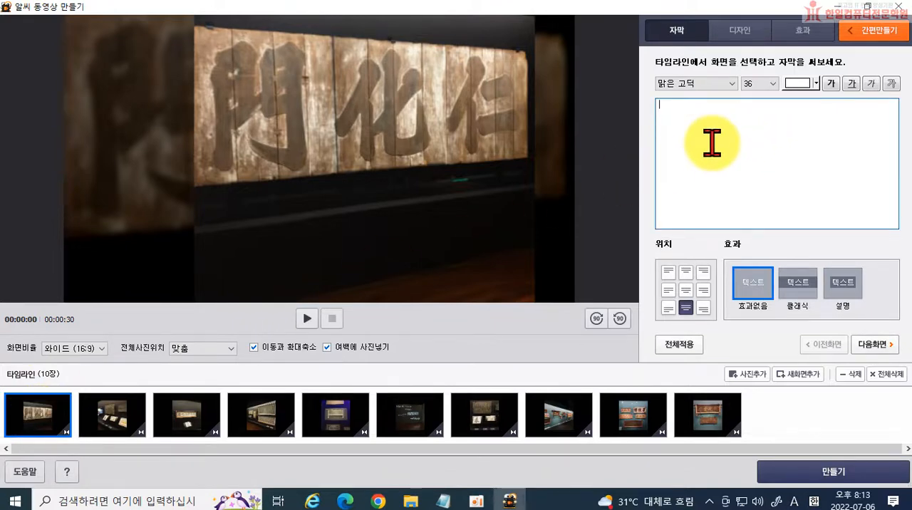
pyautogui.write('whtjsdml dltkddmf r')
pyautogui.press('BackSpace')
pyautogui.press('BackSpace')
pyautogui.press('BackSpace')
pyautogui.press('BackSpace')
pyautogui.press('BackSpace')
pyautogui.press('BackSpace')
pyautogui.press('BackSpace')
pyautogui.press('BackSpace')
pyautogui.press('BackSpace')
pyautogui.press('BackSpace')
pyautogui.press('BackSpace')
pyautogui.press('BackSpace')
pyautogui.press('BackSpace')
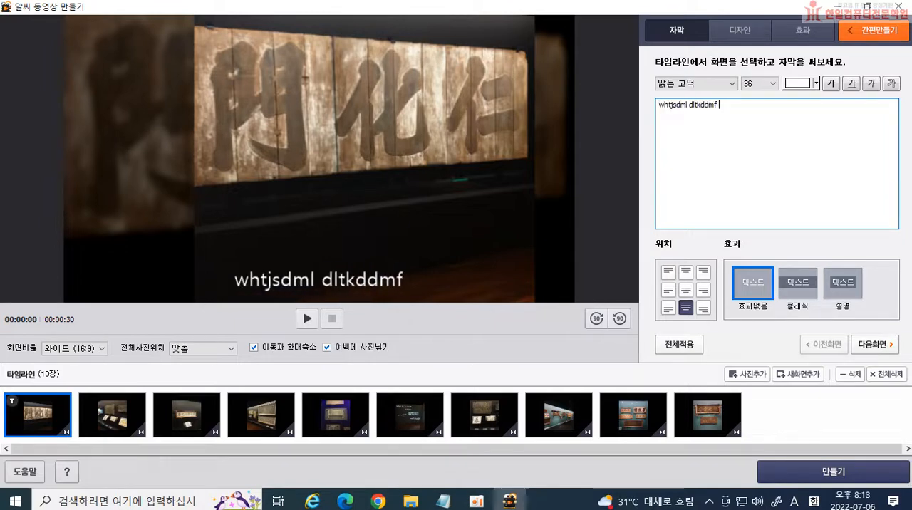
pyautogui.write('ml dltkddmf rjfek')
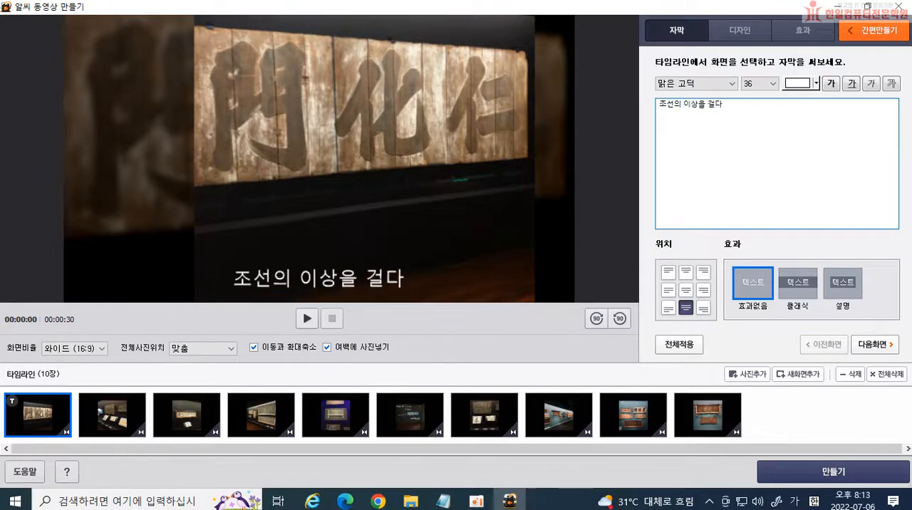
pyautogui.press('Return')
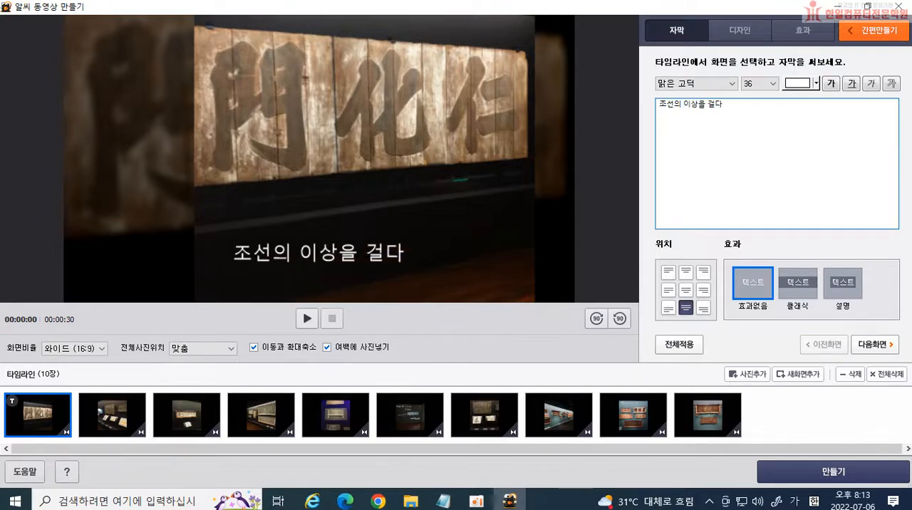
pyautogui.write('rndwndgusv')
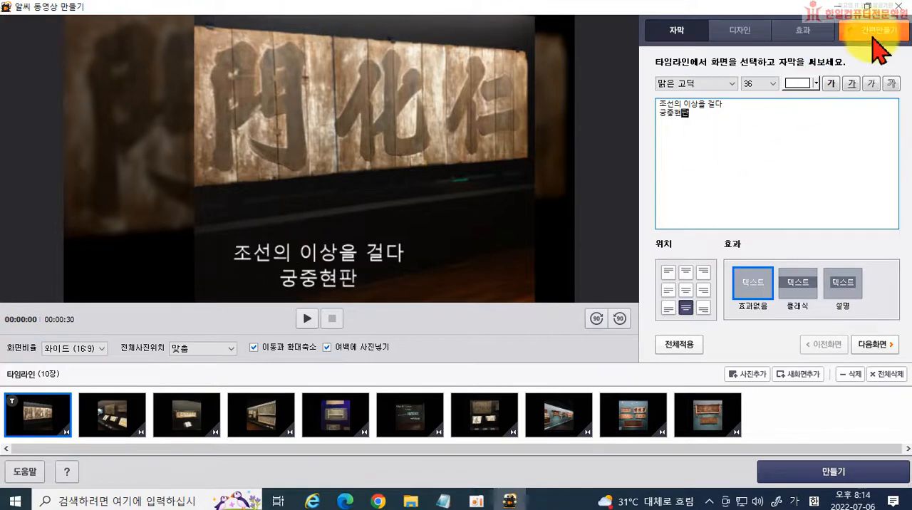
# Change the font of the first photo's caption to 문체부 훈민정음체.
pyautogui.click(730, 85)
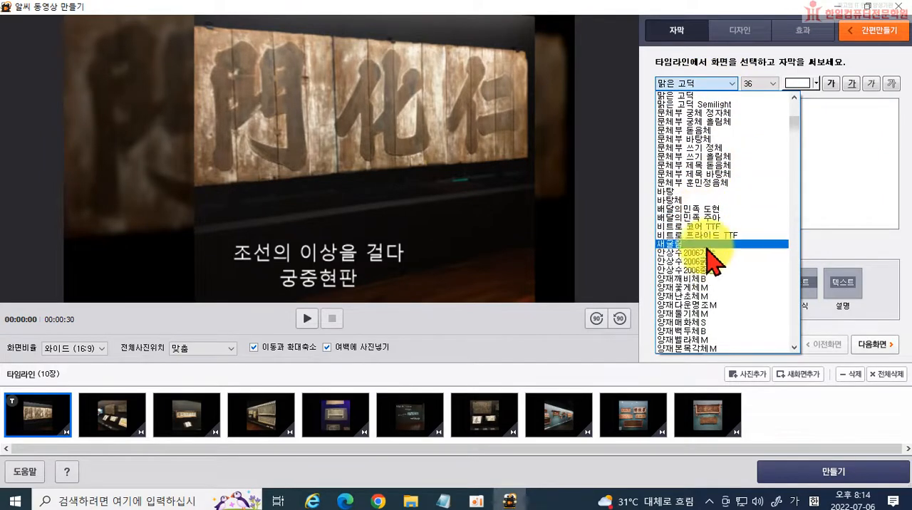
pyautogui.click(712, 183)
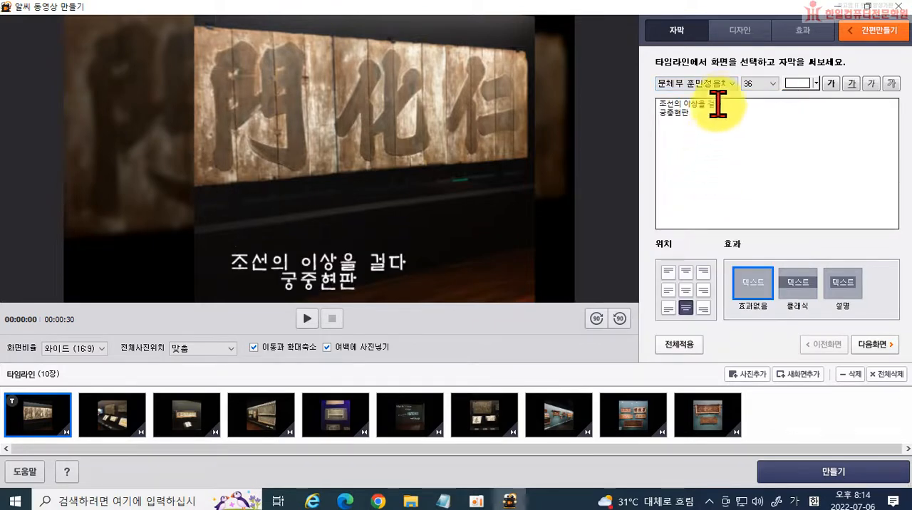
# Set the first photo's caption to the font 양재백두체B at size 72, keeping the text white.
pyautogui.click(720, 84)
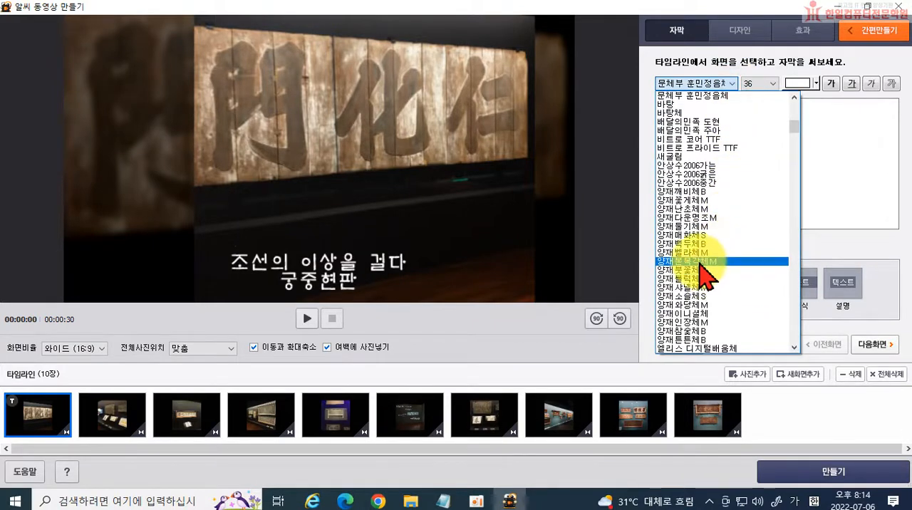
pyautogui.click(696, 243)
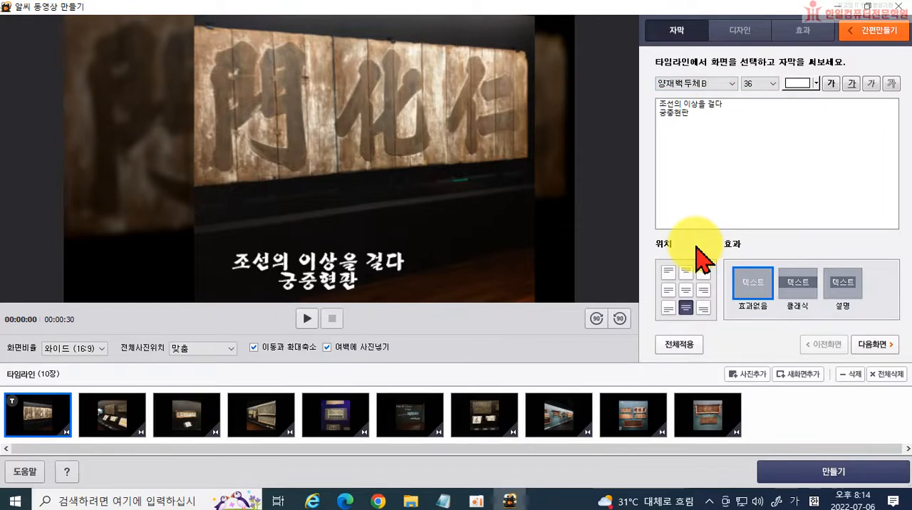
pyautogui.click(775, 86)
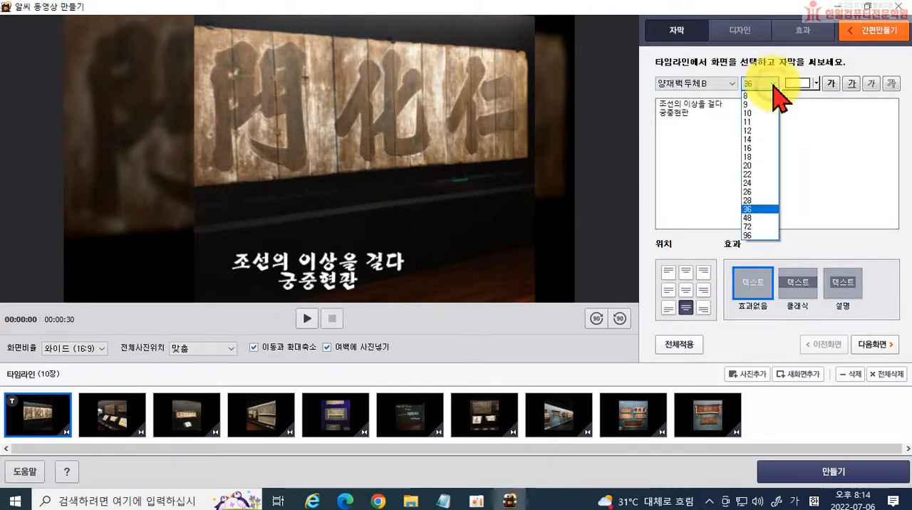
pyautogui.click(759, 227)
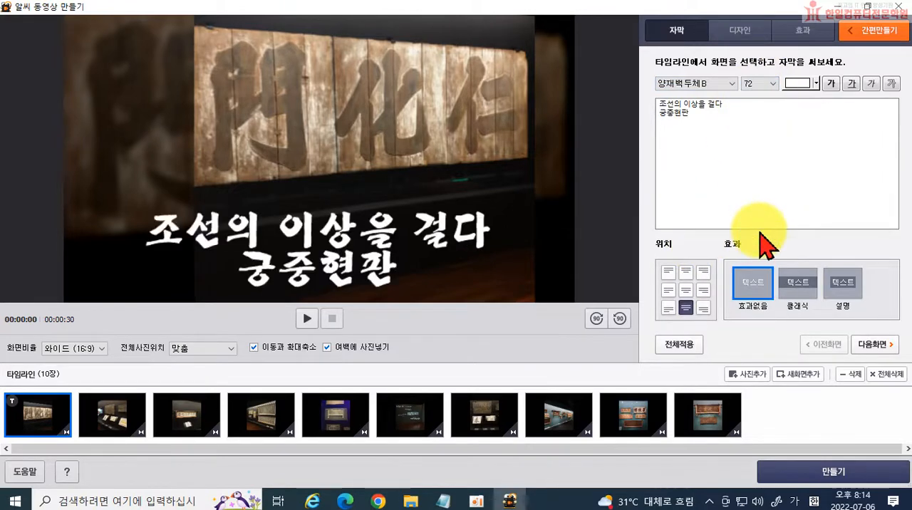
pyautogui.click(815, 84)
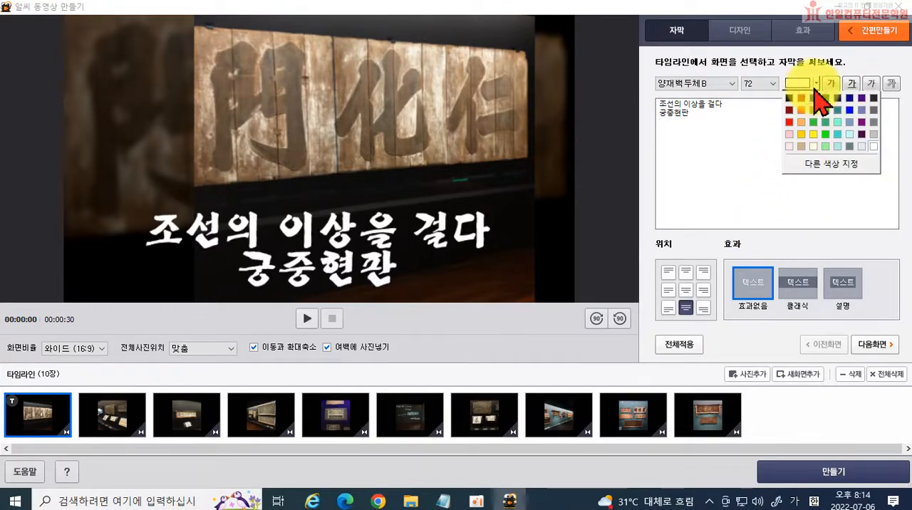
pyautogui.click(815, 85)
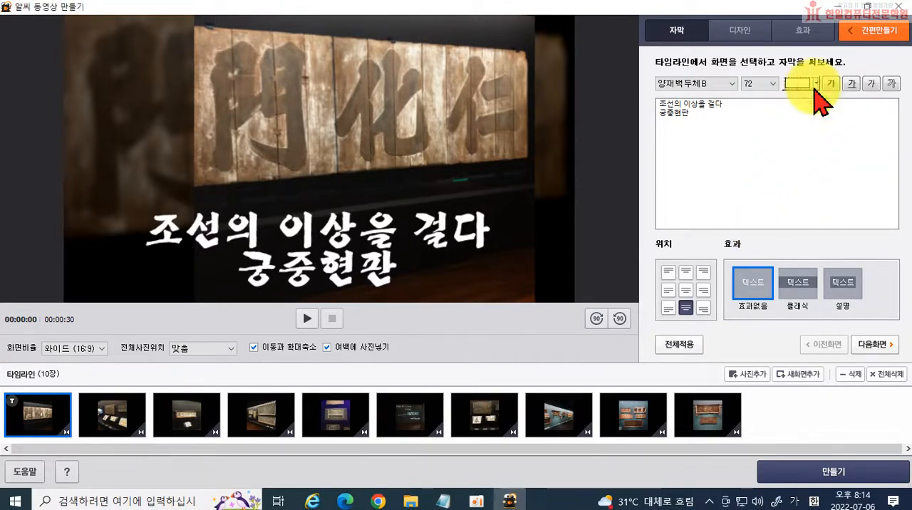
# Move the first photo's caption to the centre of the frame and give it the 클래식 text effect.
pyautogui.click(686, 307)
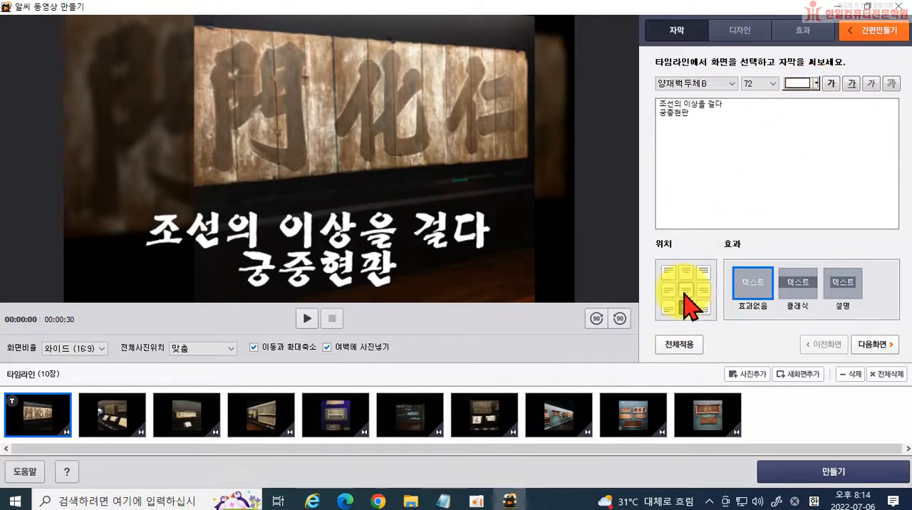
pyautogui.click(685, 291)
pyautogui.click(668, 291)
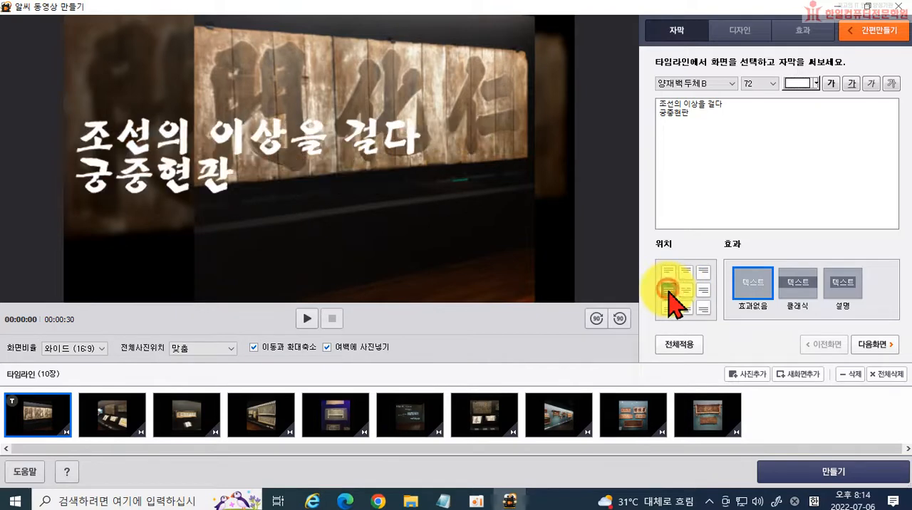
pyautogui.click(685, 291)
pyautogui.click(668, 291)
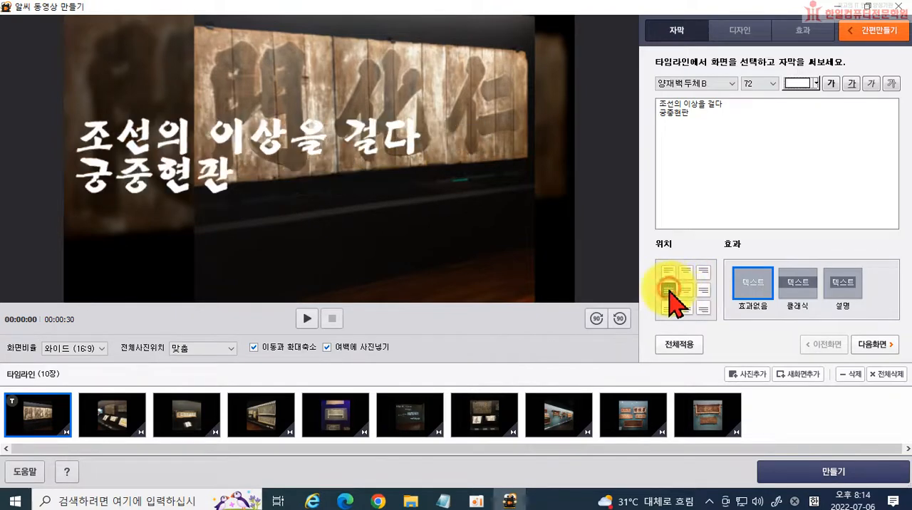
pyautogui.click(799, 289)
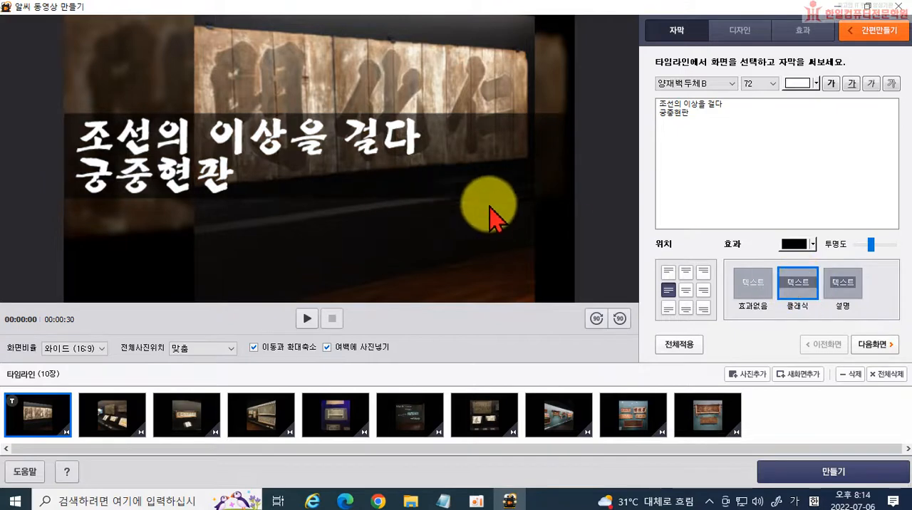
pyautogui.click(686, 289)
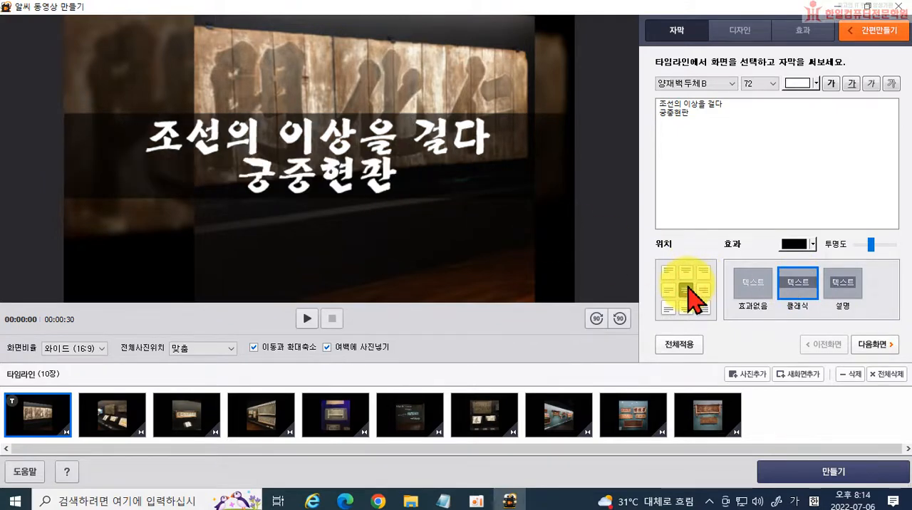
# Compare the 설명 and 효과없음 text effects, and finish the caption with a 클래식 band coloured dark orange-red.
pyautogui.click(843, 285)
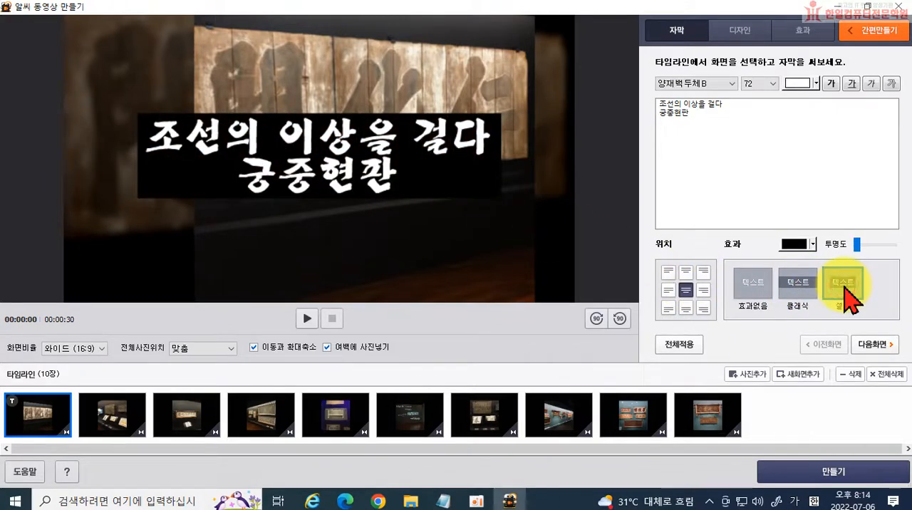
pyautogui.click(746, 285)
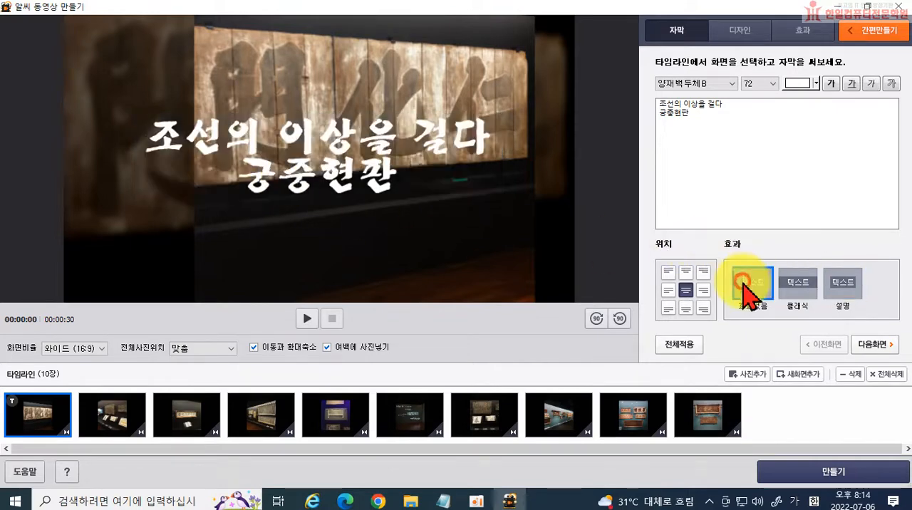
pyautogui.click(795, 287)
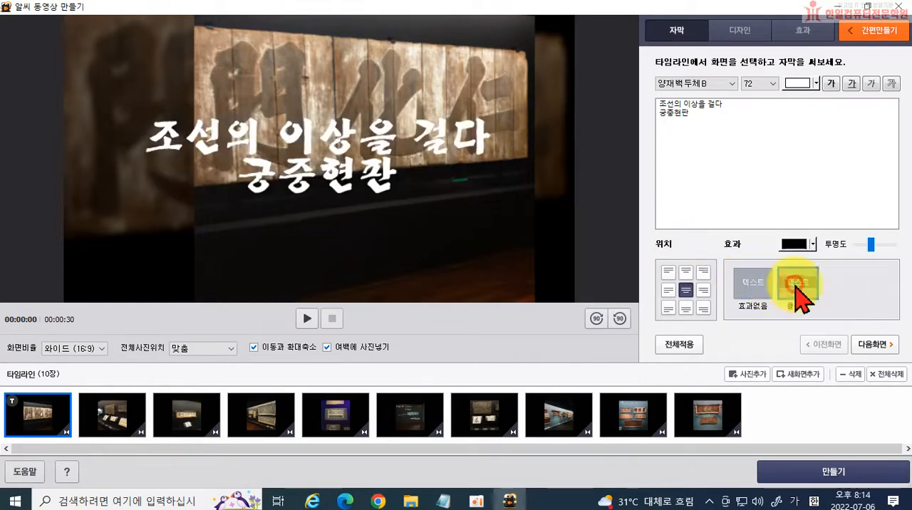
pyautogui.click(812, 244)
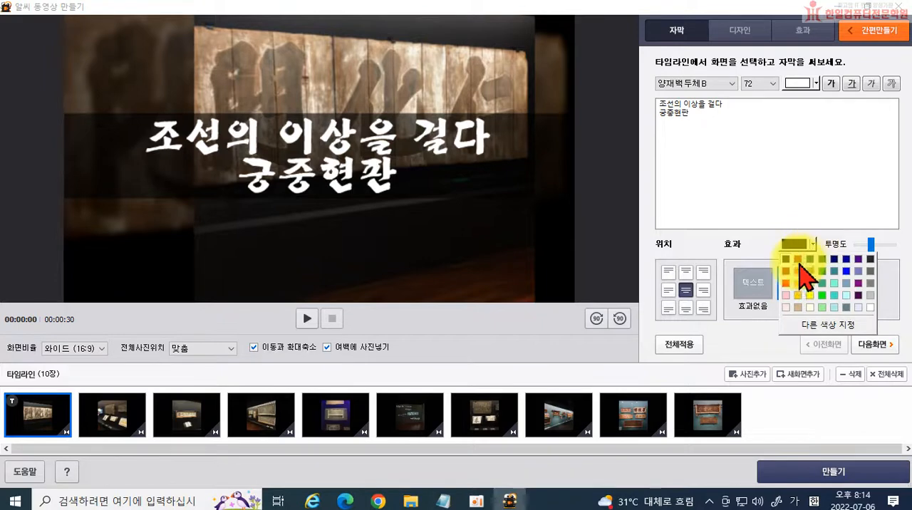
pyautogui.click(799, 271)
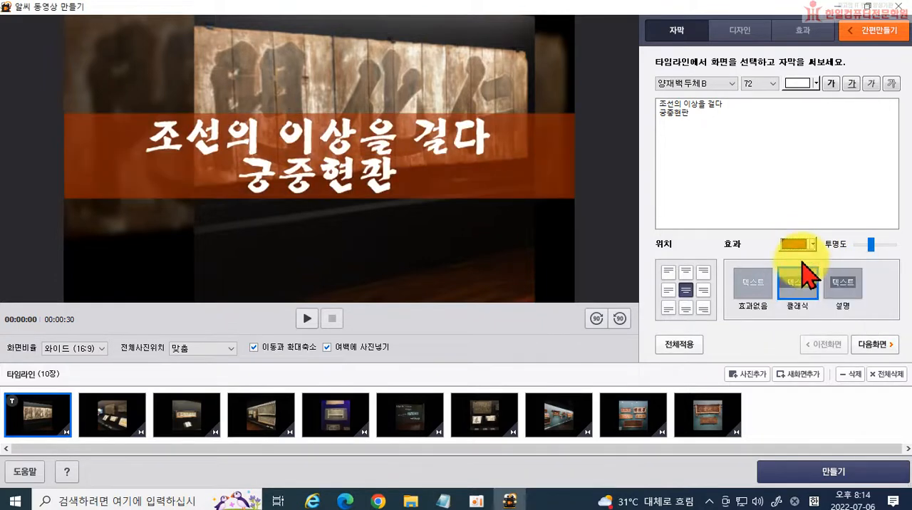
pyautogui.moveTo(876, 247); pyautogui.dragTo(867, 251)
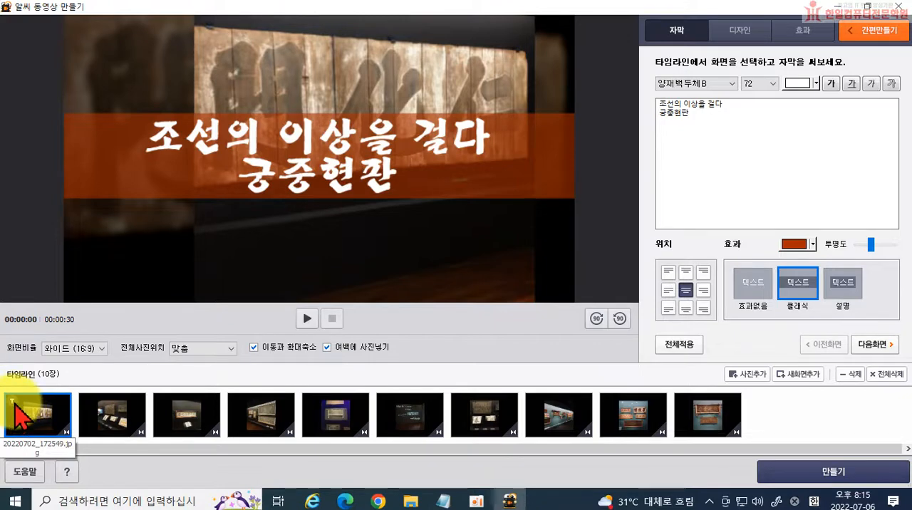
# Try the cloud-and-balloon background and other backgrounds on the second photo, and return its background to 없음.
pyautogui.click(94, 412)
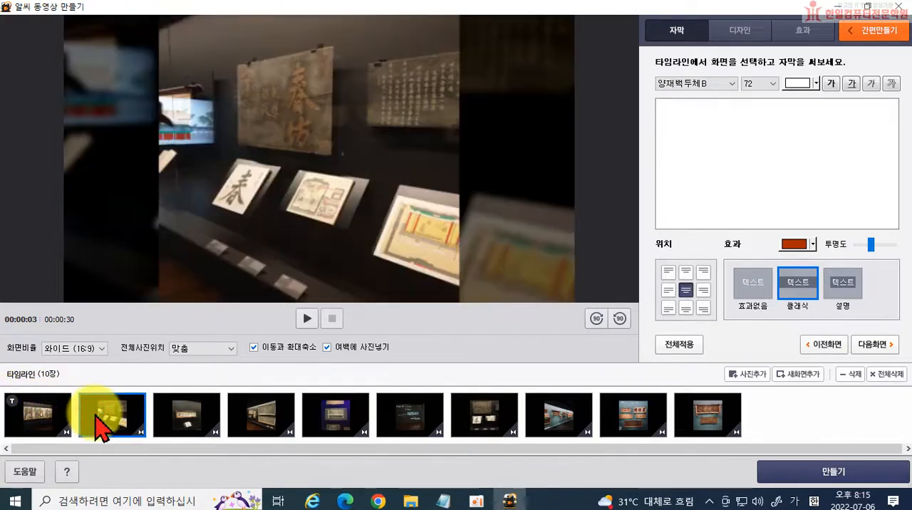
pyautogui.click(50, 417)
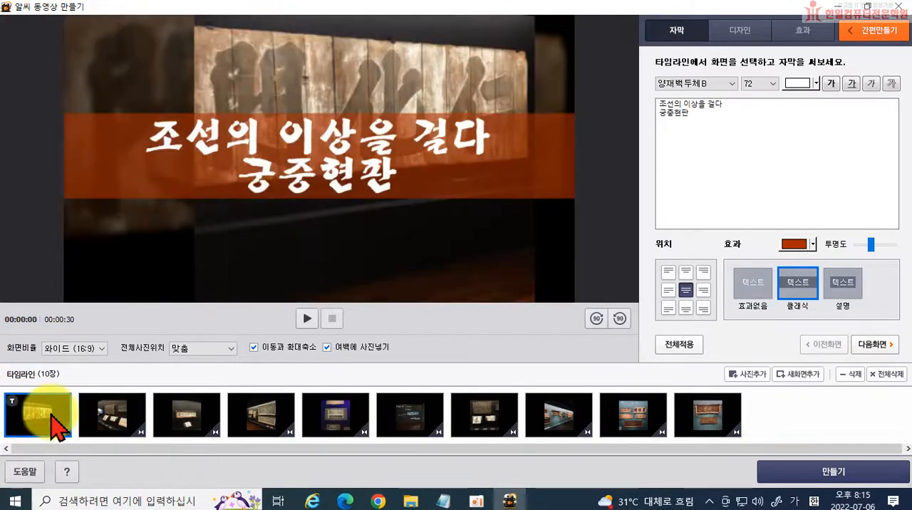
pyautogui.click(100, 419)
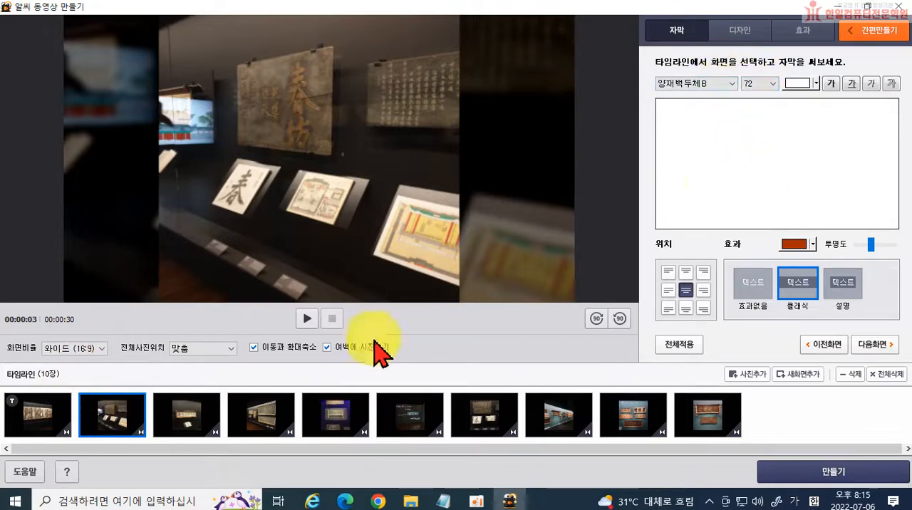
pyautogui.click(737, 31)
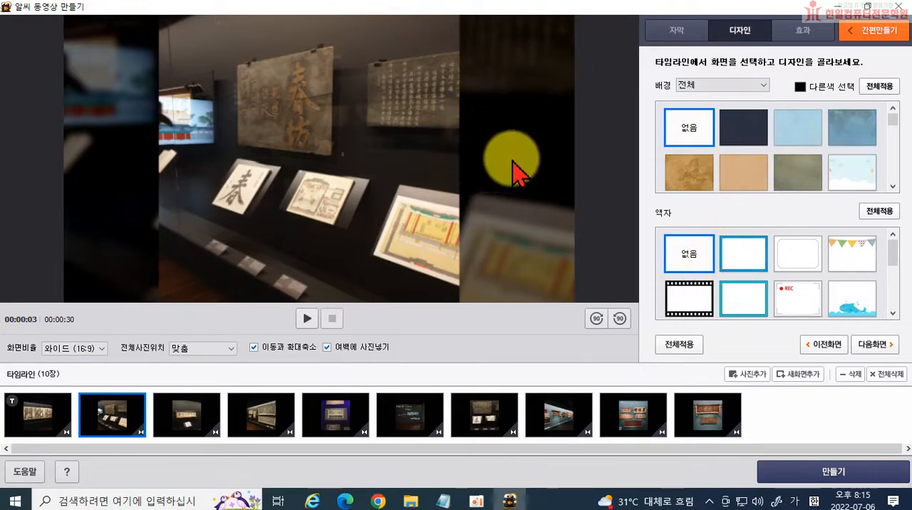
pyautogui.click(839, 173)
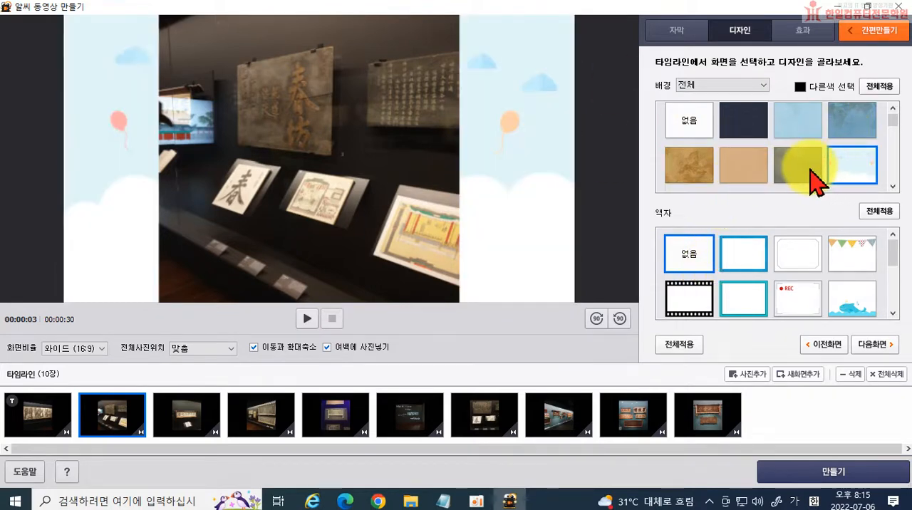
pyautogui.click(805, 168)
pyautogui.click(749, 128)
pyautogui.click(693, 128)
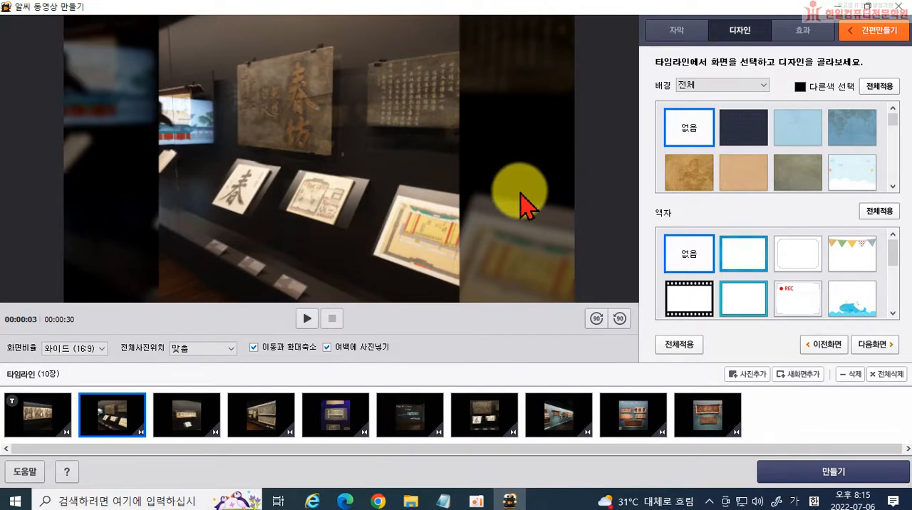
# Try the REC frame on the second photo and return its frame to 없음.
pyautogui.scroll(-3, 769, 277)
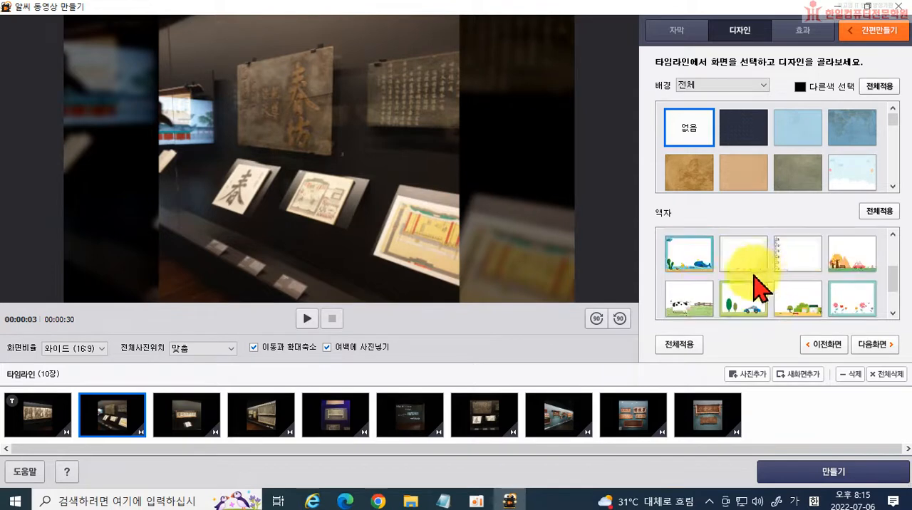
pyautogui.scroll(3, 762, 285)
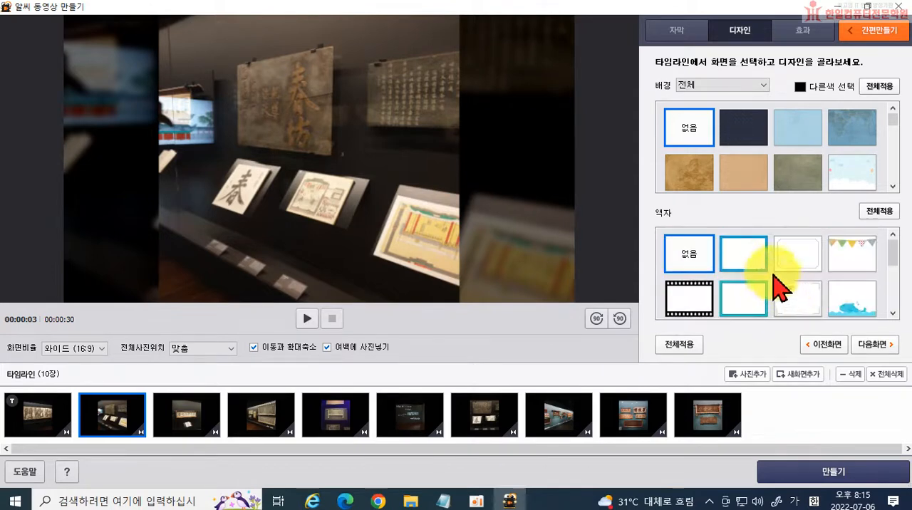
pyautogui.click(796, 300)
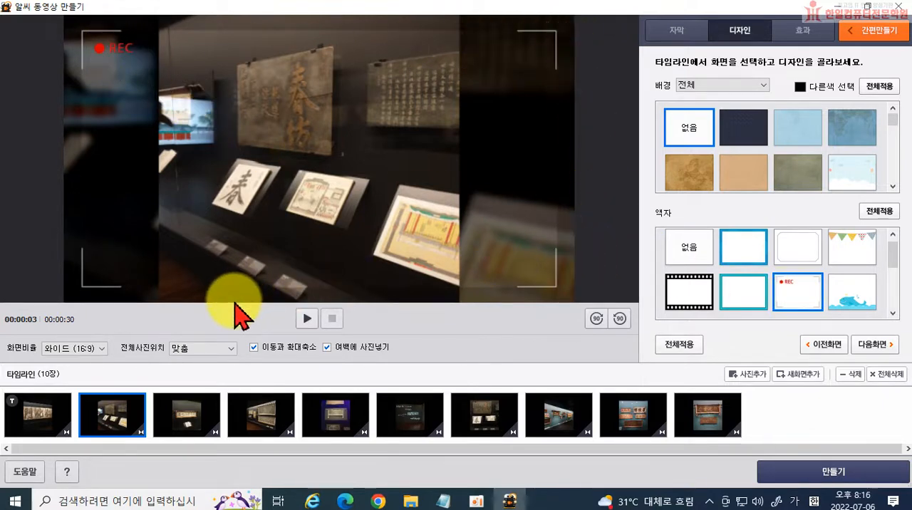
pyautogui.click(687, 249)
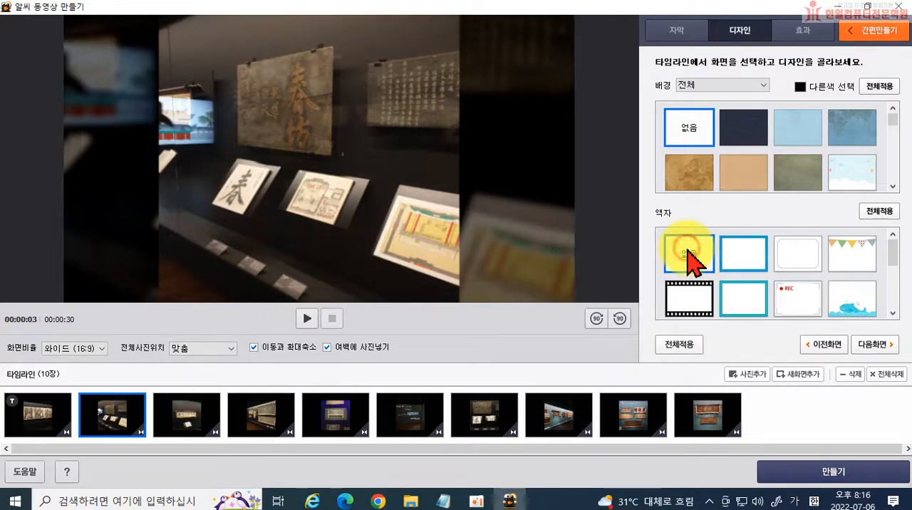
# Open the 효과 settings and preview the second photo's transition into the third photo.
pyautogui.click(803, 32)
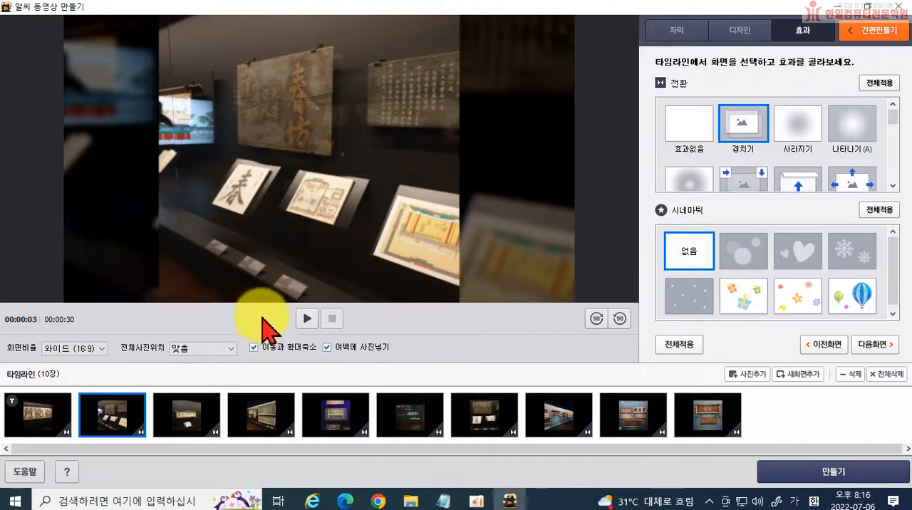
pyautogui.click(307, 319)
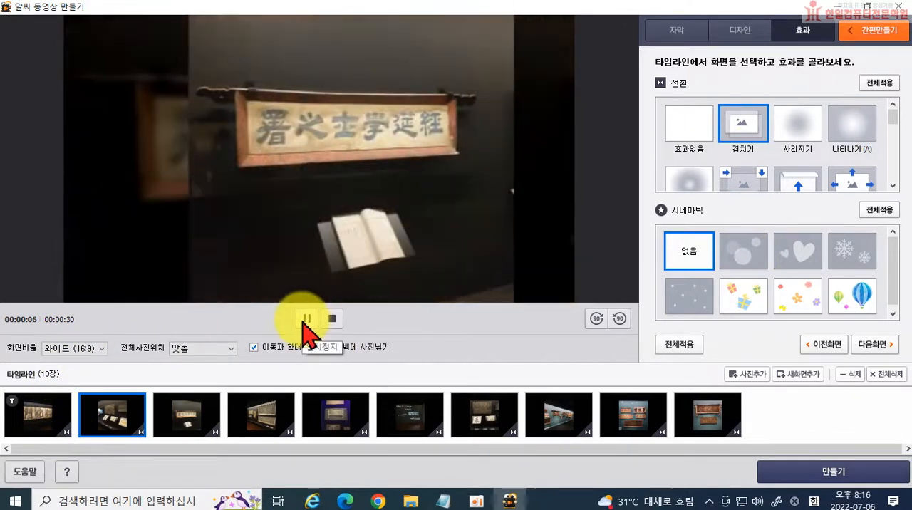
pyautogui.click(305, 320)
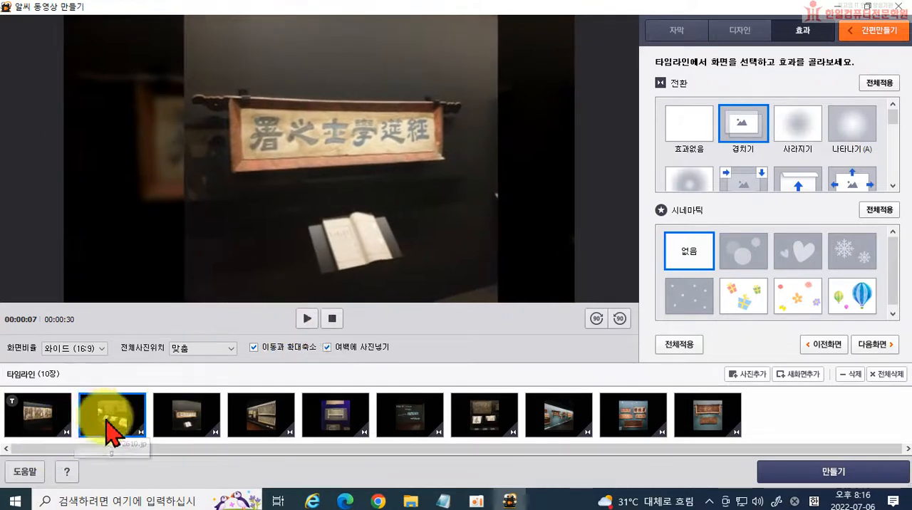
# Apply the 고급펼치기 transition to the second photo and the 바람개비 transition to the third photo.
pyautogui.scroll(-1, 796, 162)
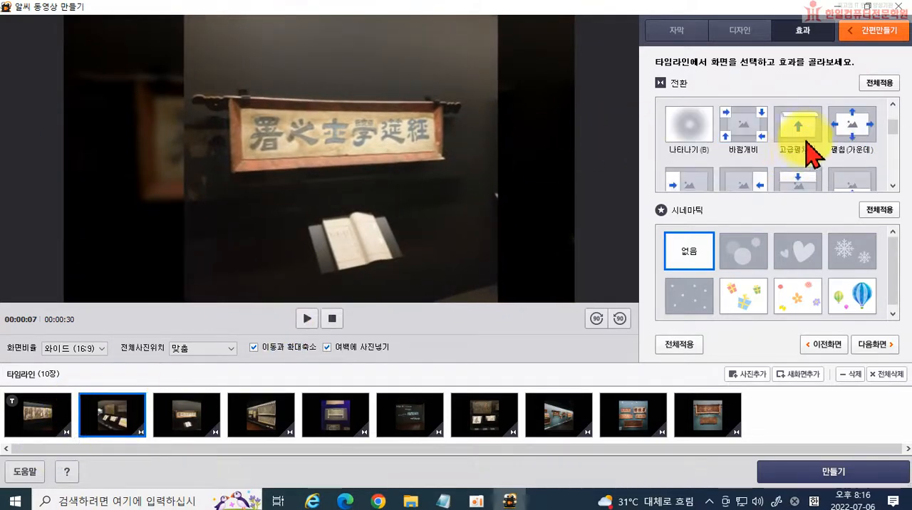
pyautogui.click(803, 134)
pyautogui.click(187, 413)
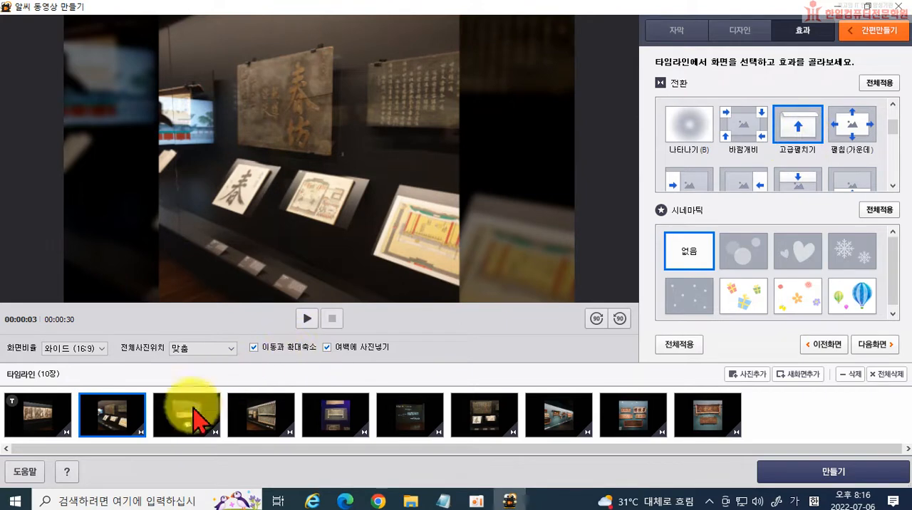
pyautogui.scroll(-1, 747, 171)
pyautogui.click(745, 134)
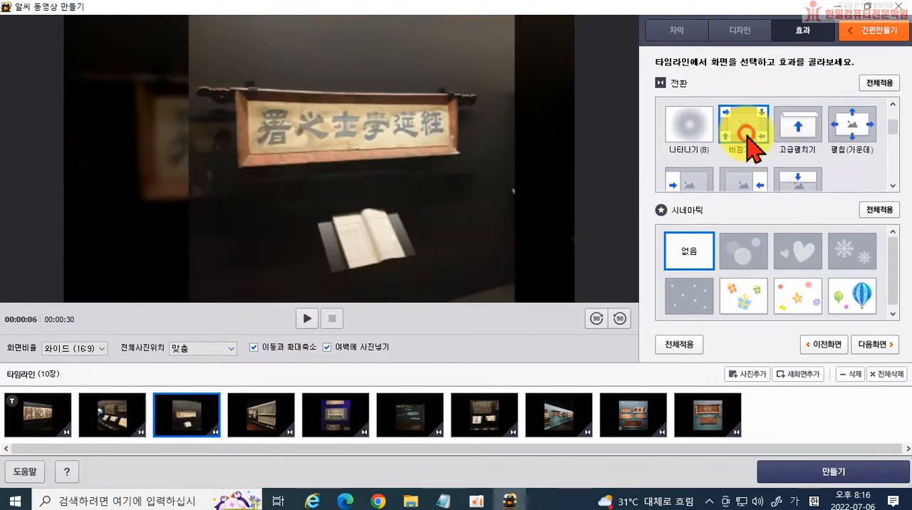
# Apply the 날아오기↓ transition to the fourth photo and the 날아오기↘ transition to the fifth photo.
pyautogui.click(242, 420)
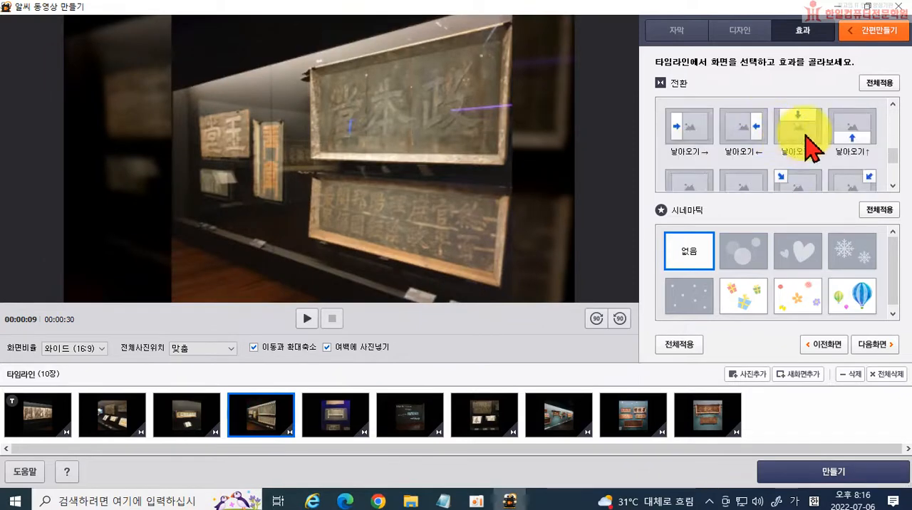
pyautogui.click(353, 416)
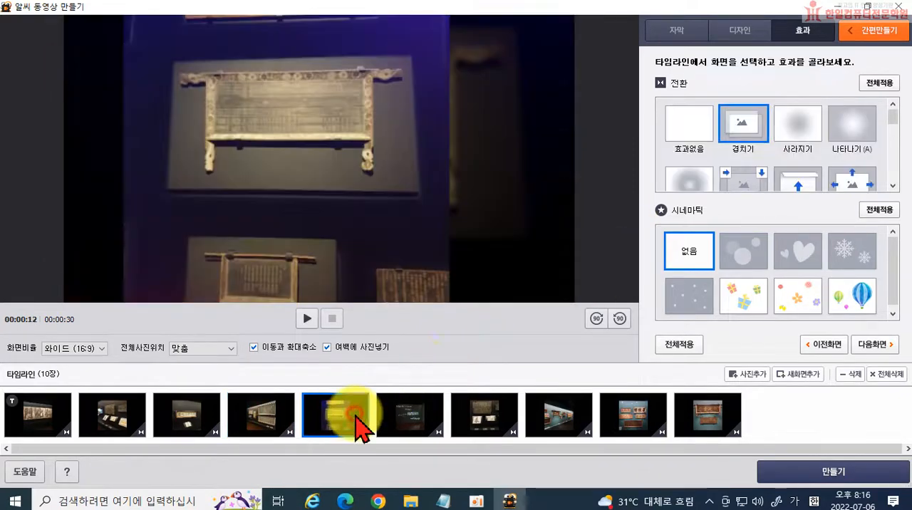
pyautogui.scroll(-2, 812, 153)
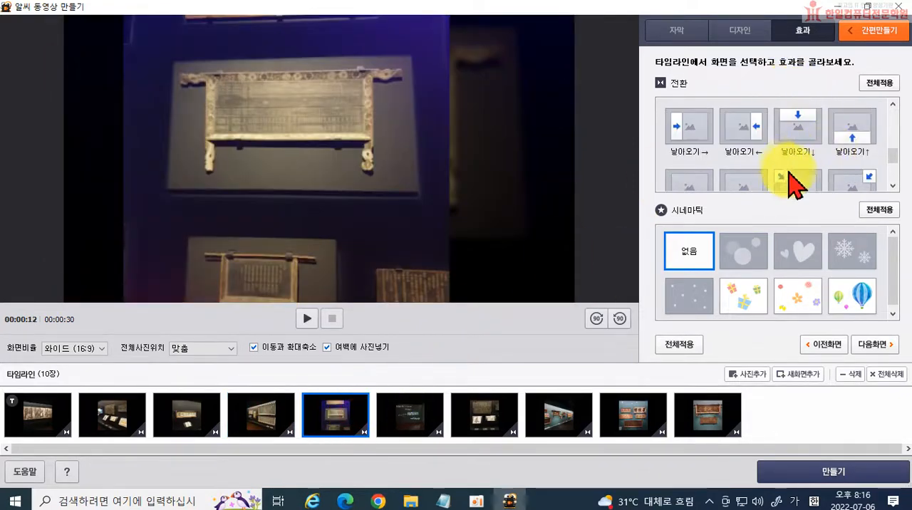
pyautogui.scroll(-3, 794, 179)
pyautogui.click(791, 183)
# Apply the 펼치기→ transition to the seventh photo and the 날아오기↓ transition to the eighth photo.
pyautogui.click(410, 417)
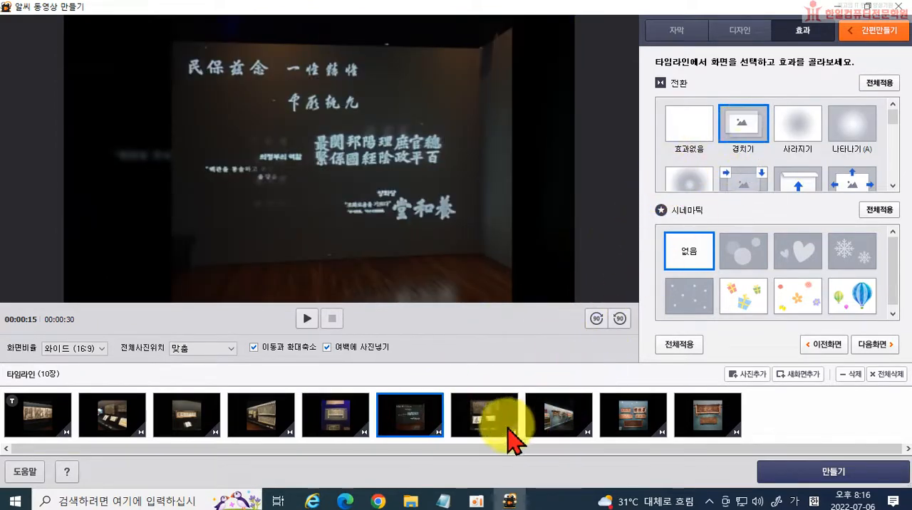
pyautogui.click(483, 419)
pyautogui.scroll(-3, 712, 156)
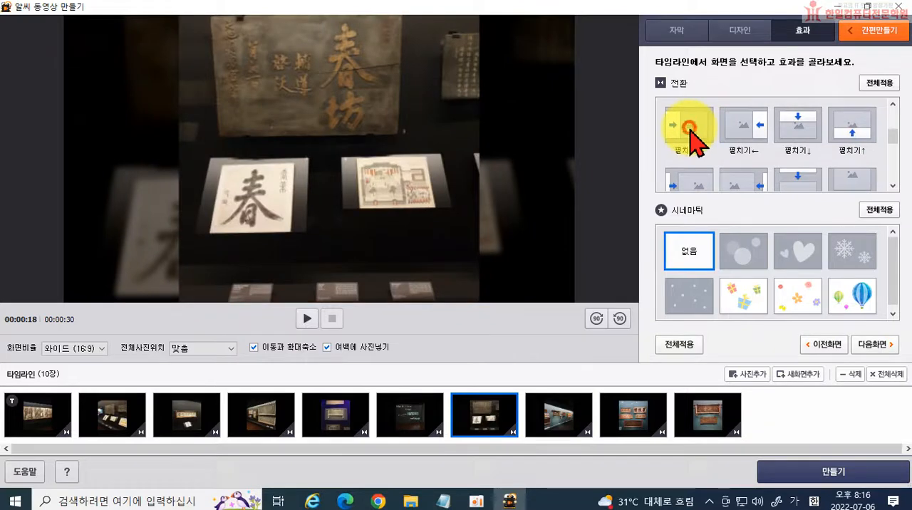
pyautogui.click(581, 422)
pyautogui.scroll(-3, 798, 146)
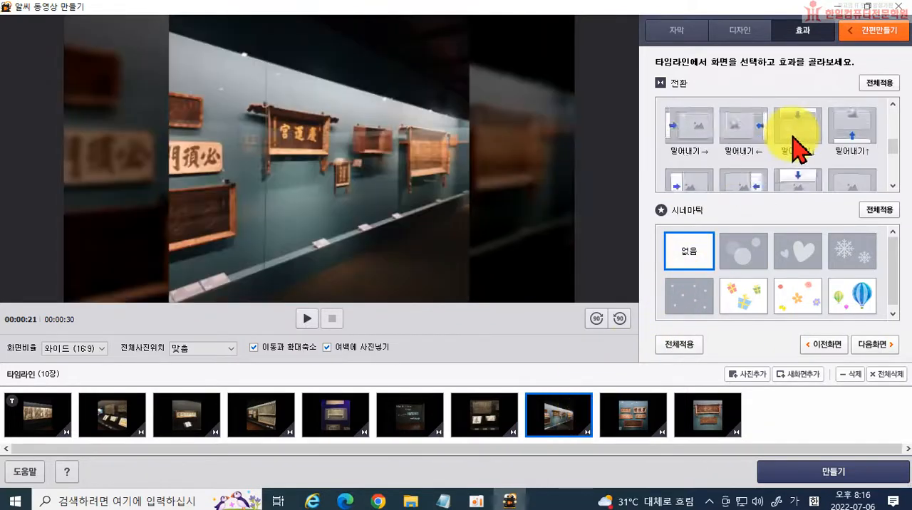
pyautogui.click(799, 173)
# Apply the 당기기→ transition to the ninth photo and the 당기기↑ transition to the tenth photo.
pyautogui.click(638, 412)
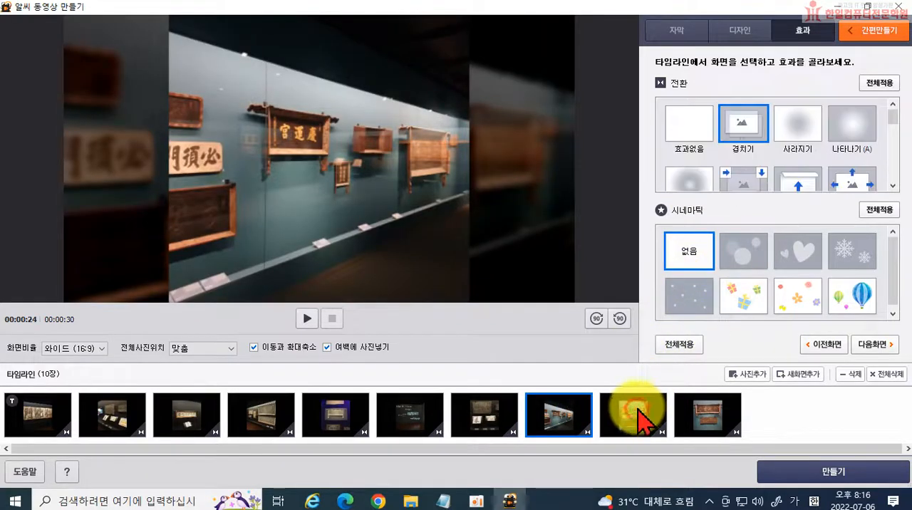
pyautogui.scroll(-5, 763, 153)
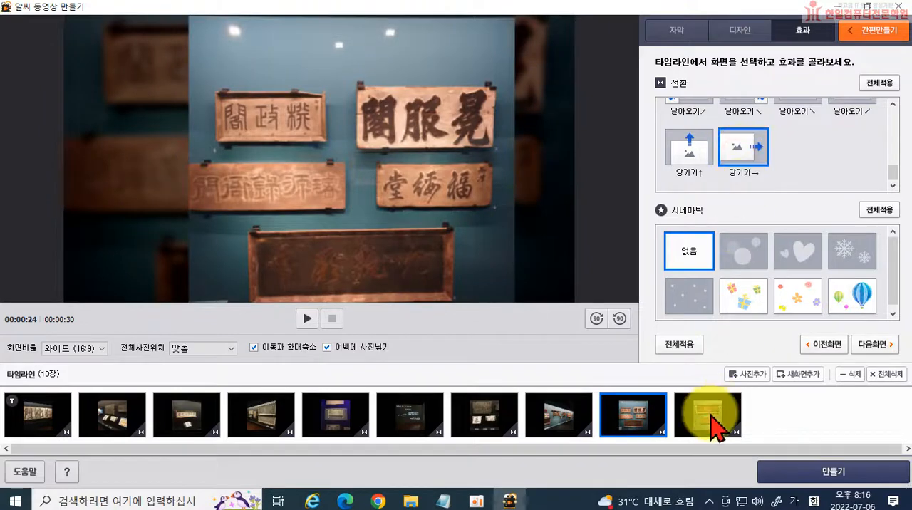
pyautogui.click(704, 410)
pyautogui.scroll(-5, 689, 164)
pyautogui.click(693, 161)
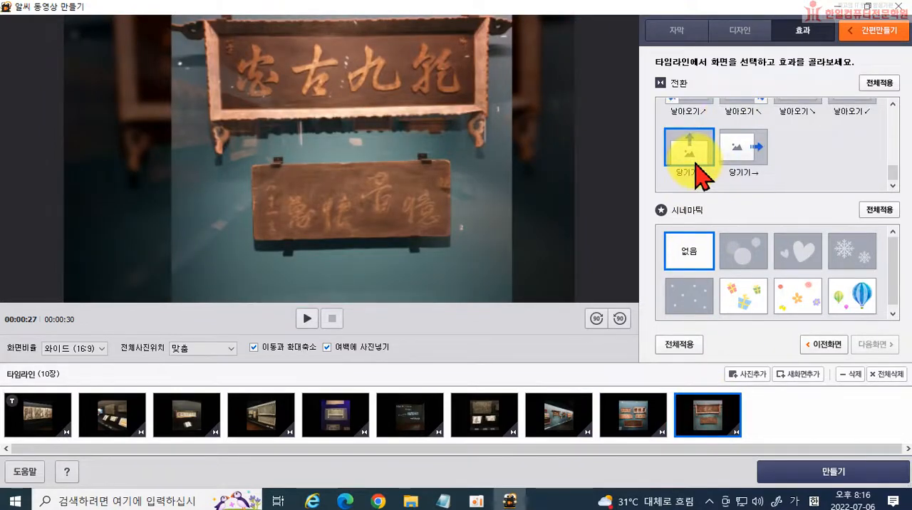
# Apply the 나타나기(A) transition to the first photo and preview the video from the beginning.
pyautogui.click(41, 420)
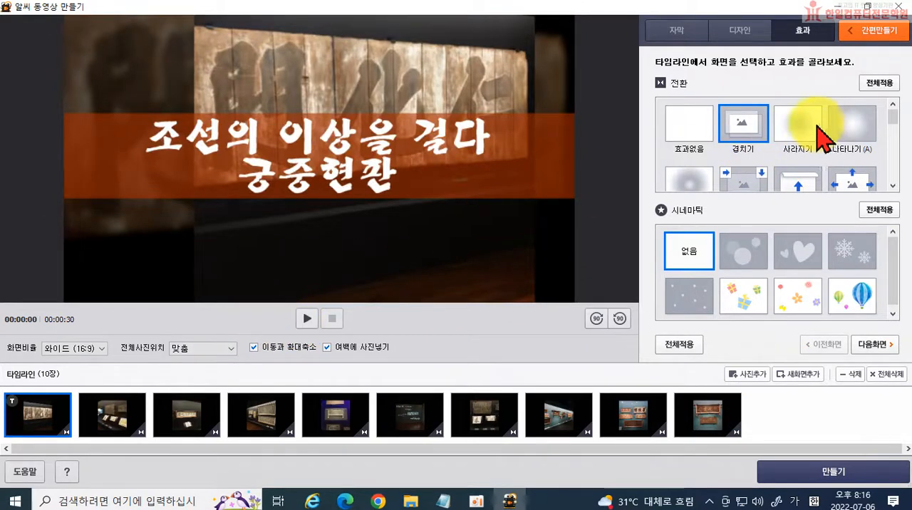
pyautogui.click(847, 128)
pyautogui.click(304, 322)
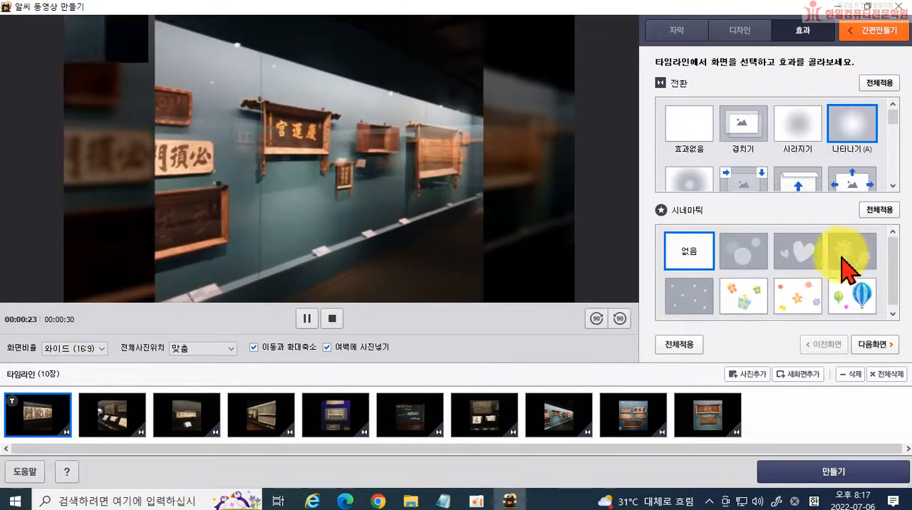
# Add the floating-bubbles 시네마틱 effect to the sixth photo and preview it.
pyautogui.click(405, 423)
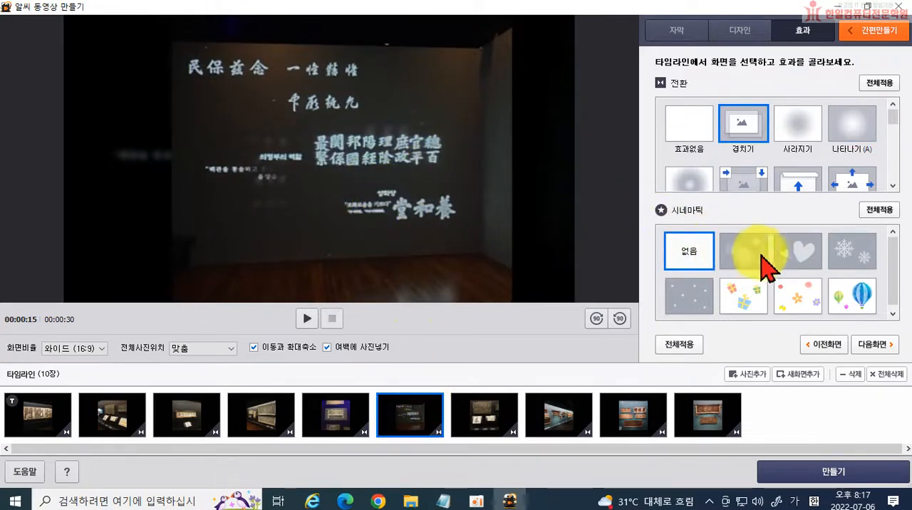
pyautogui.click(752, 264)
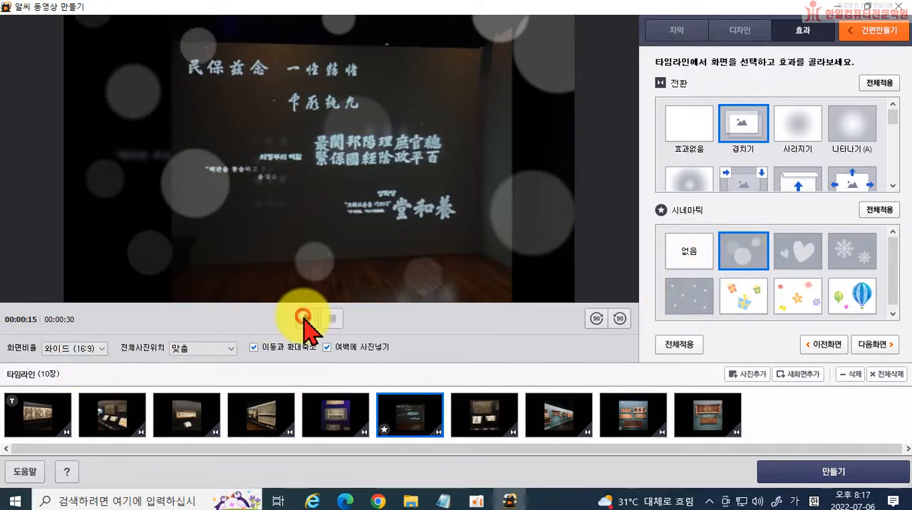
pyautogui.click(303, 317)
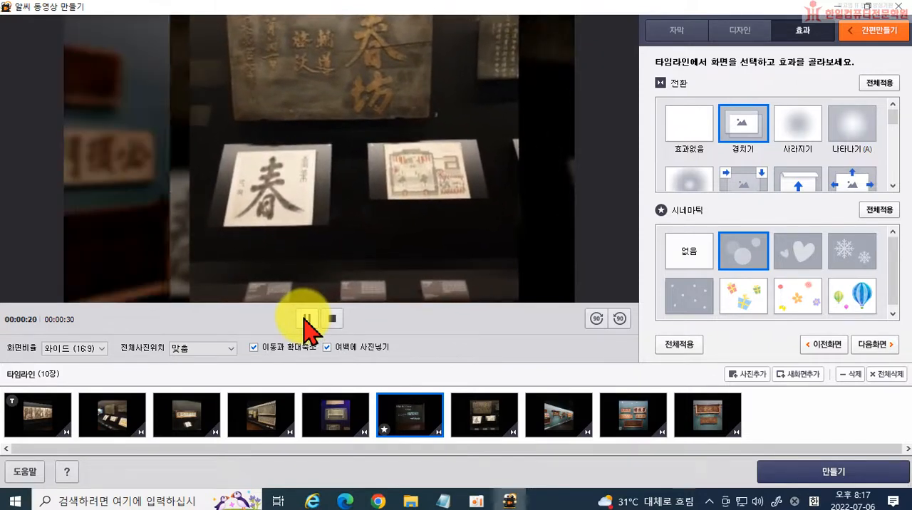
pyautogui.click(307, 319)
pyautogui.scroll(-1, 724, 269)
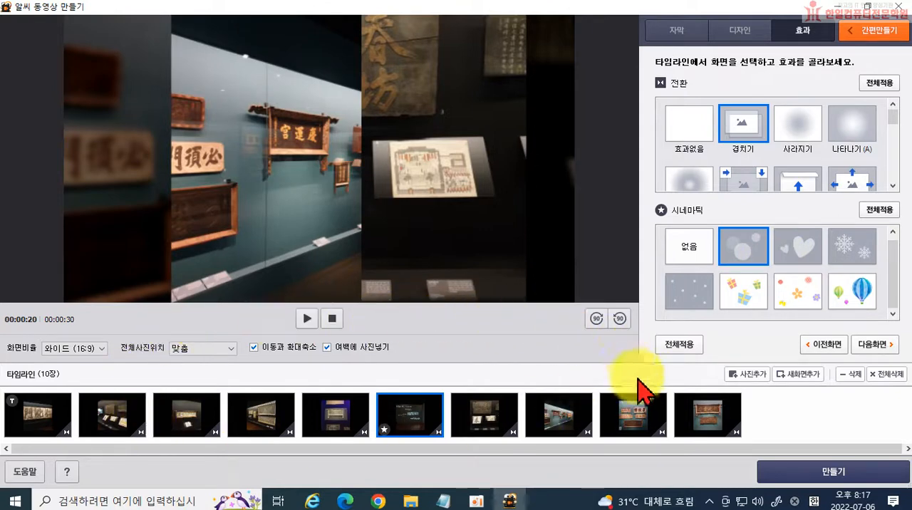
# Export the video under the name 궁중현판 into the 고궁 folder on the desktop.
pyautogui.click(837, 476)
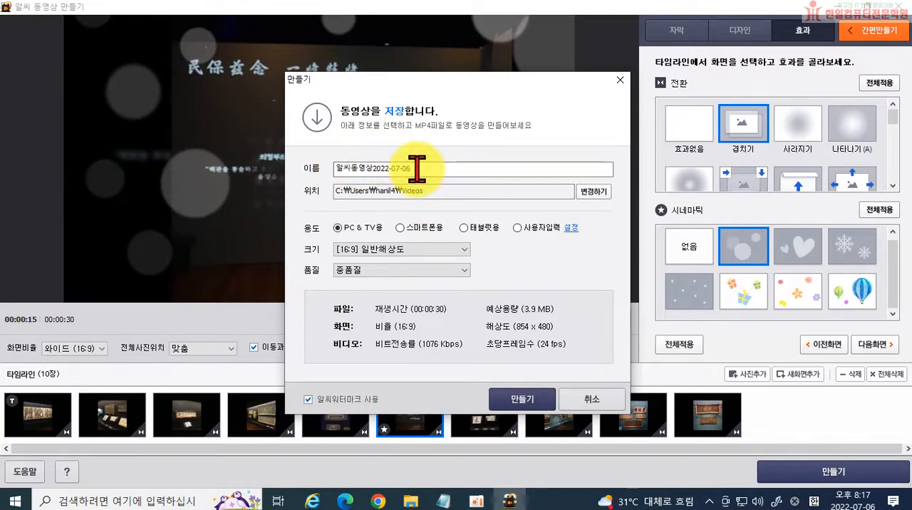
pyautogui.moveTo(417, 169); pyautogui.dragTo(335, 171)
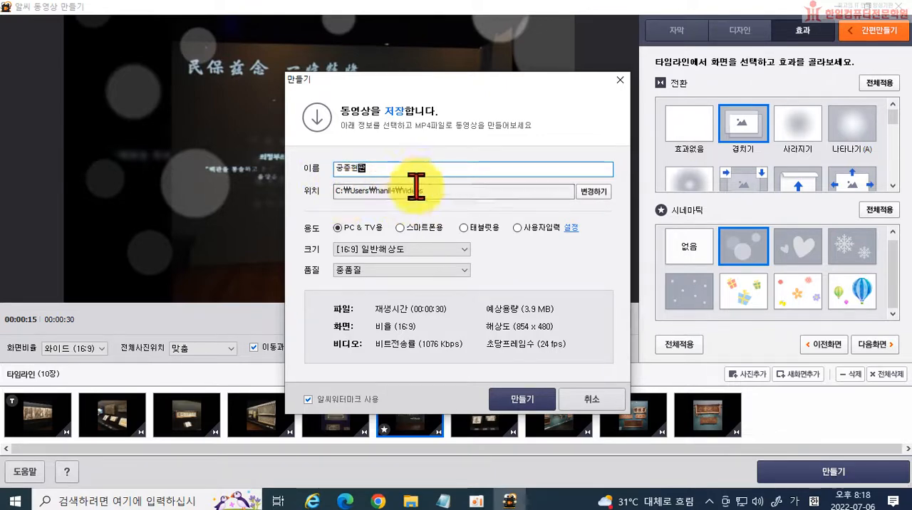
pyautogui.click(594, 193)
pyautogui.click(335, 172)
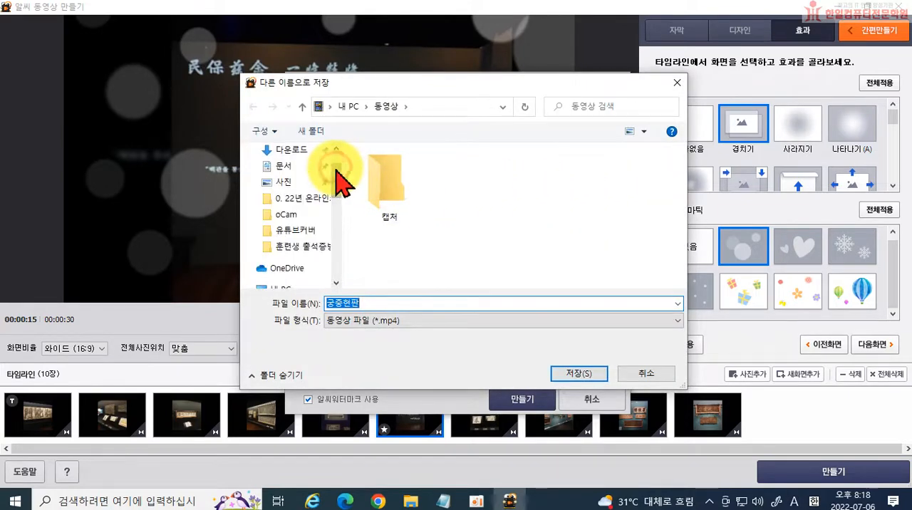
pyautogui.moveTo(338, 175); pyautogui.dragTo(340, 163)
pyautogui.click(289, 177)
pyautogui.scroll(-3, 499, 199)
pyautogui.scroll(-2, 514, 203)
pyautogui.click(383, 273)
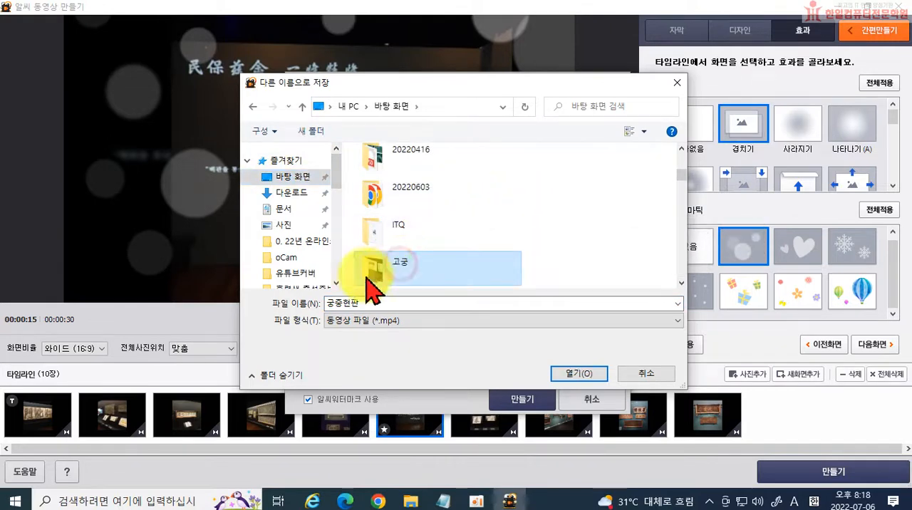
pyautogui.doubleClick(370, 272)
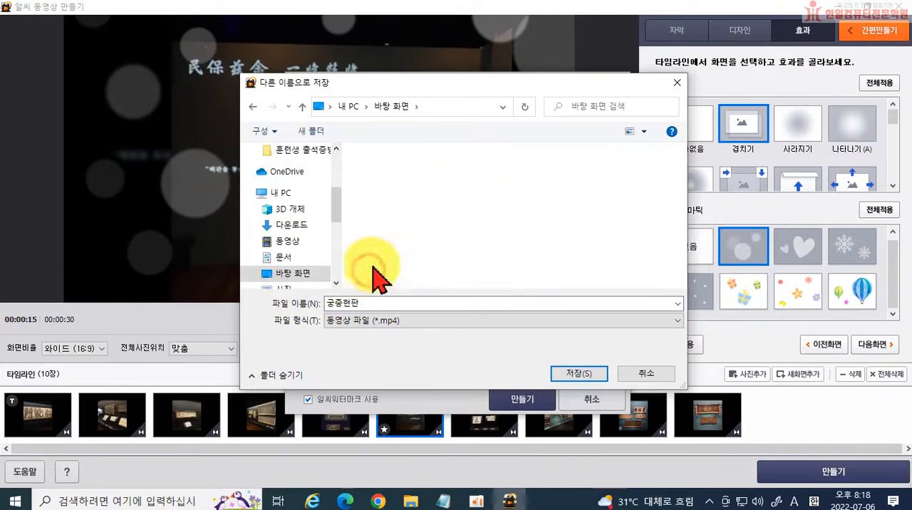
pyautogui.click(580, 375)
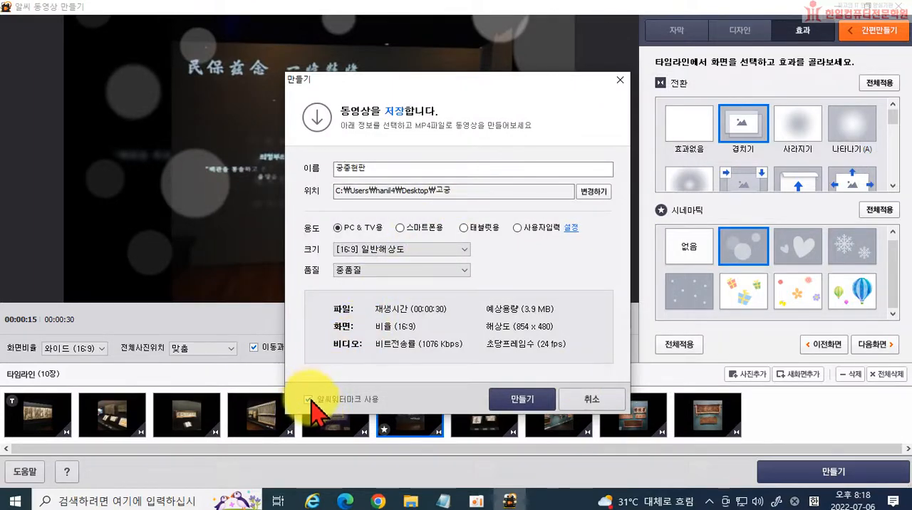
pyautogui.click(528, 404)
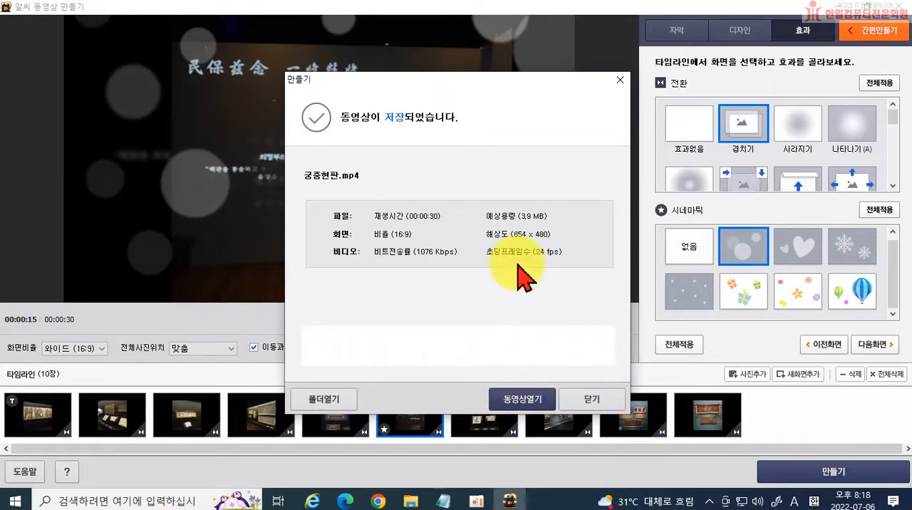
# Open the export folder and play 궁중현판.mp4 in GOM Player, dismissing the advertisement.
pyautogui.click(321, 399)
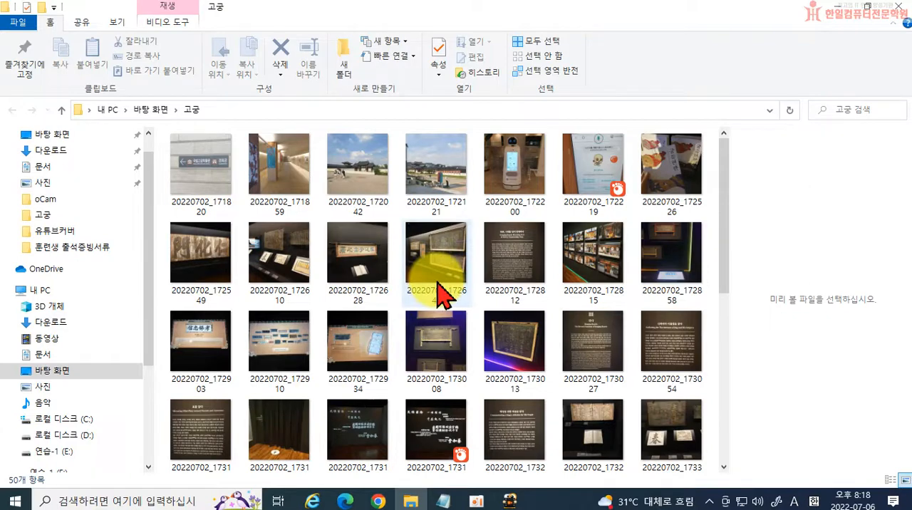
pyautogui.scroll(-5, 513, 300)
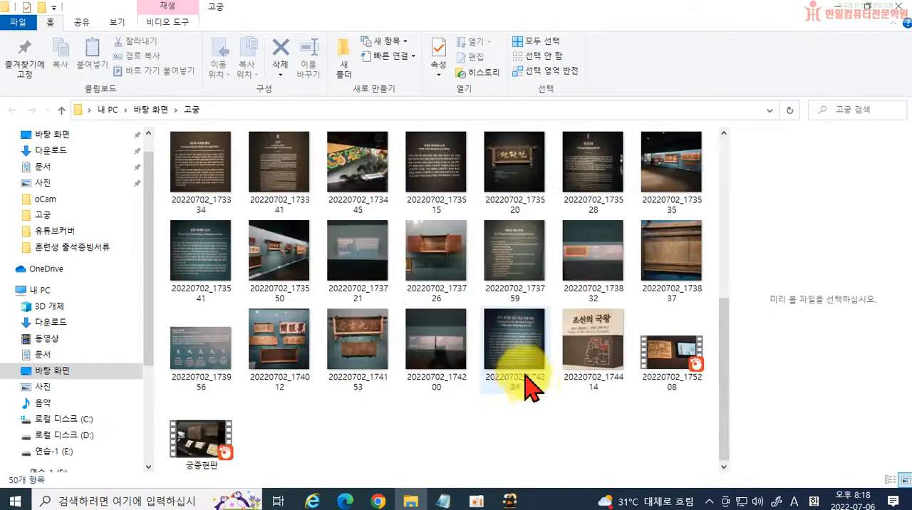
pyautogui.click(196, 449)
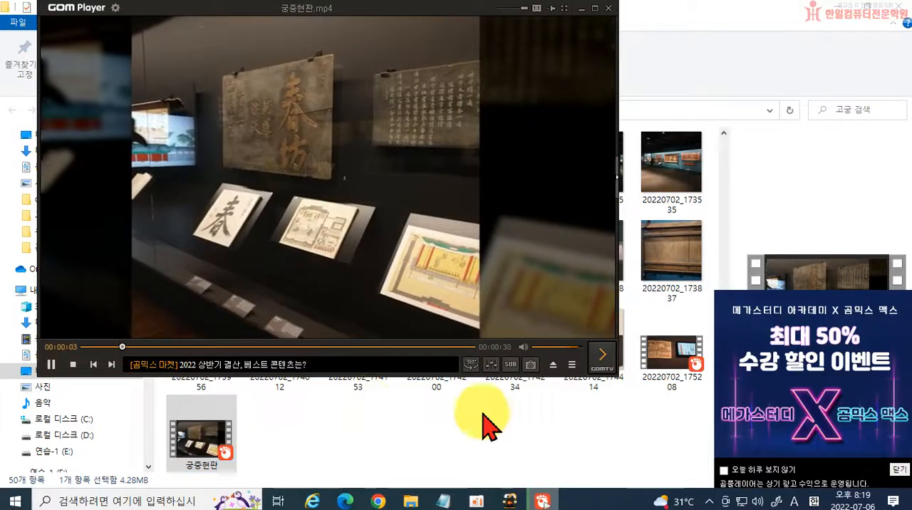
pyautogui.click(899, 472)
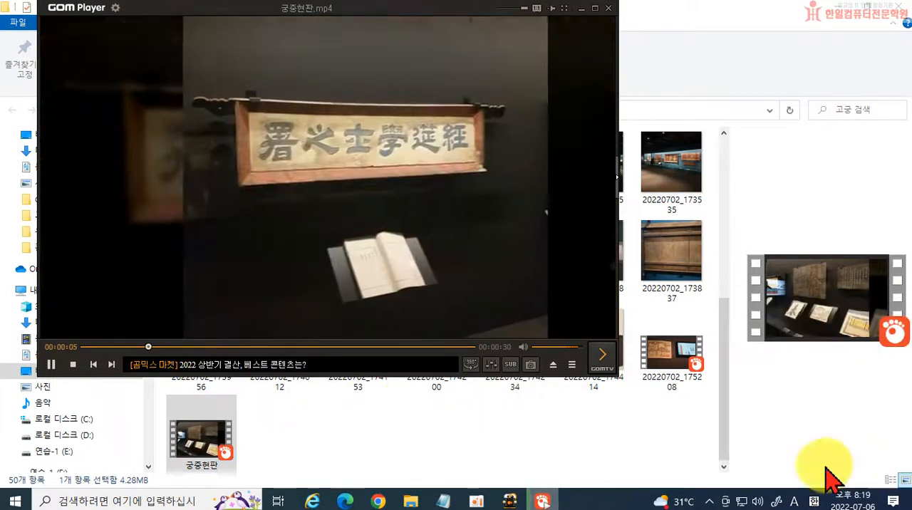
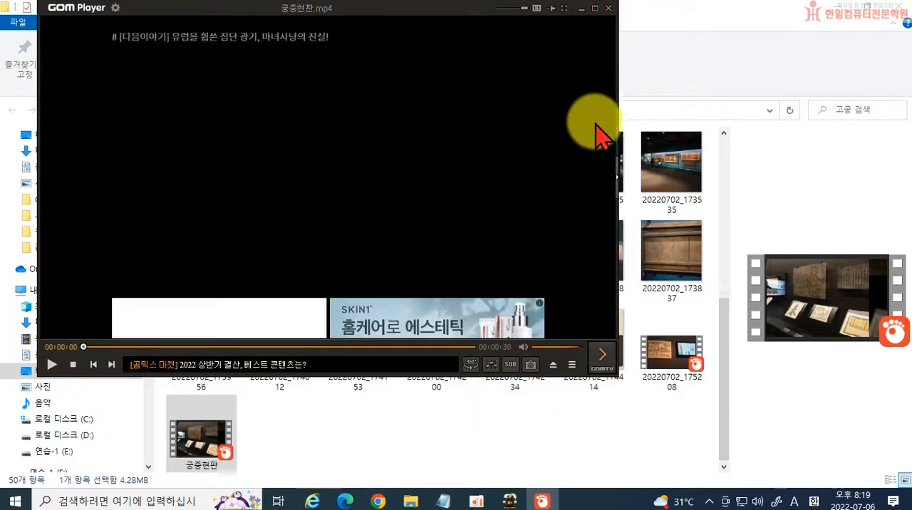
# Close GOM Player and accept the update offered in its update notice.
pyautogui.click(607, 9)
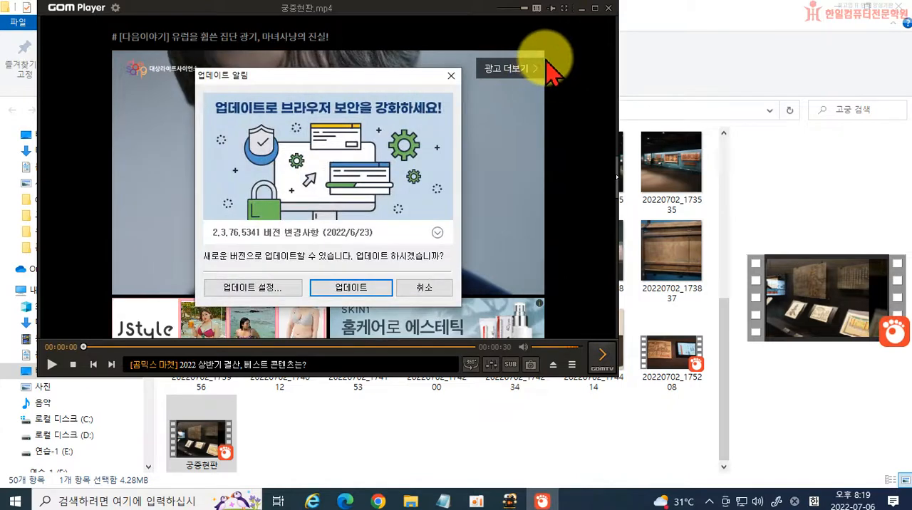
pyautogui.click(345, 289)
pyautogui.click(541, 242)
pyautogui.click(459, 279)
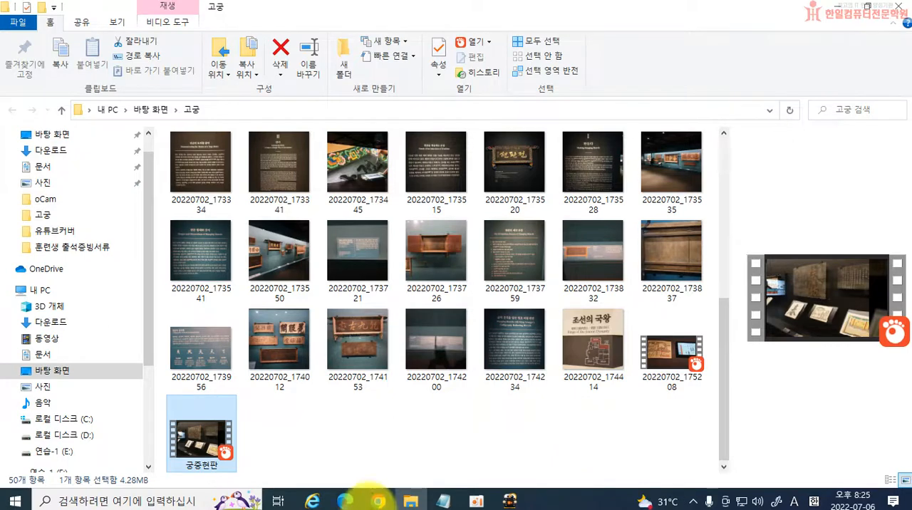
# Close the Chrome window with the 알씨 download page and open NAVER in a new Chrome window.
pyautogui.moveTo(369, 496)
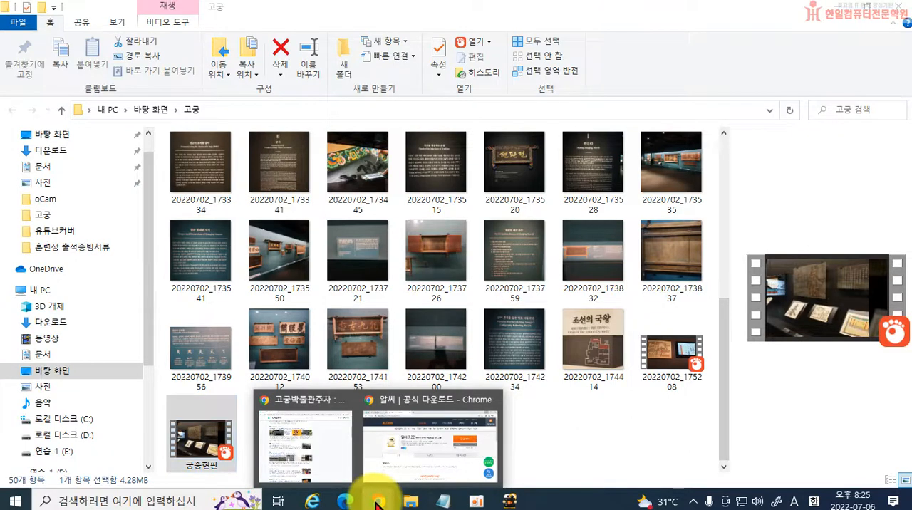
pyautogui.click(491, 400)
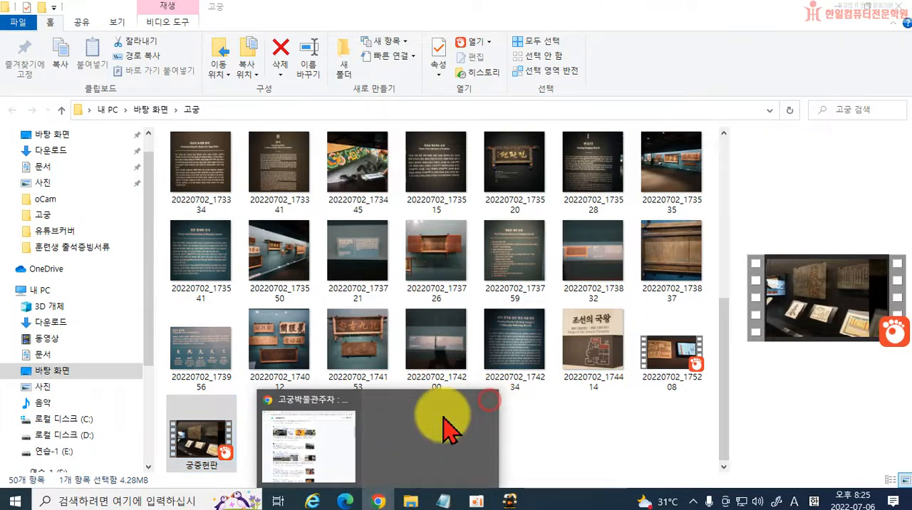
pyautogui.rightClick(378, 497)
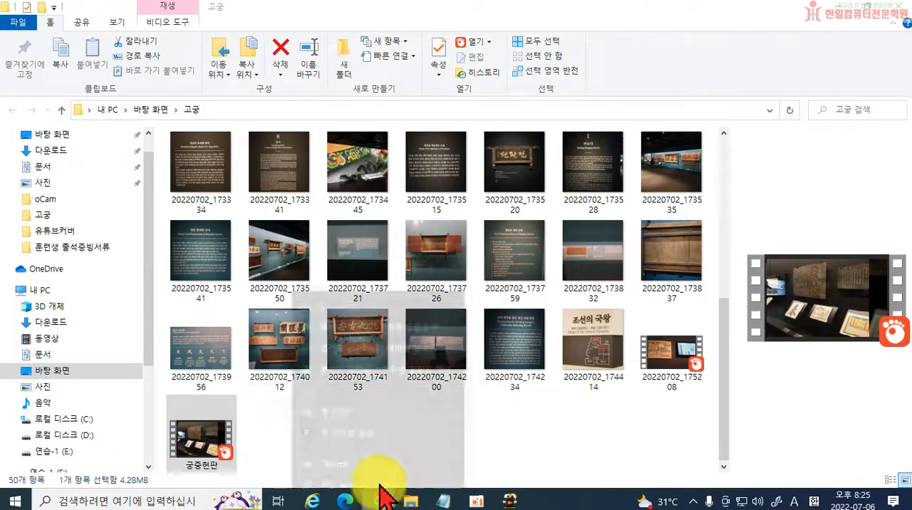
pyautogui.click(347, 432)
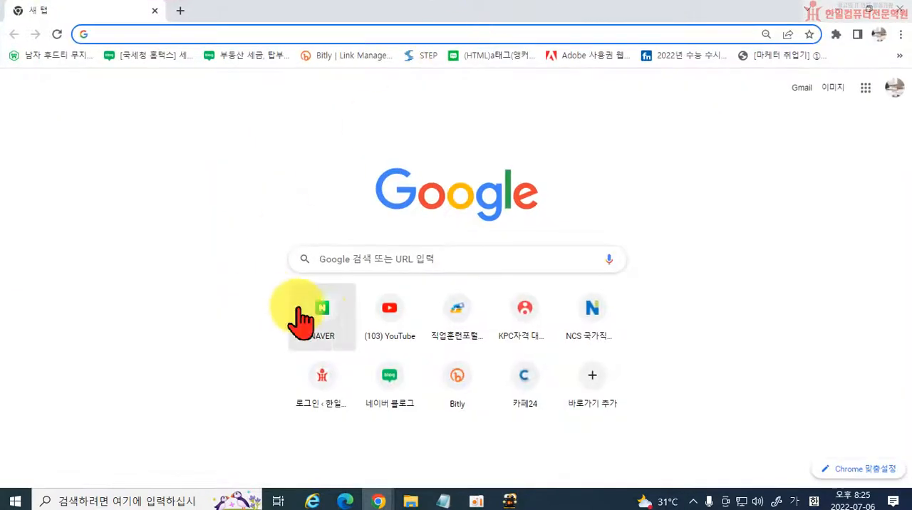
pyautogui.click(322, 330)
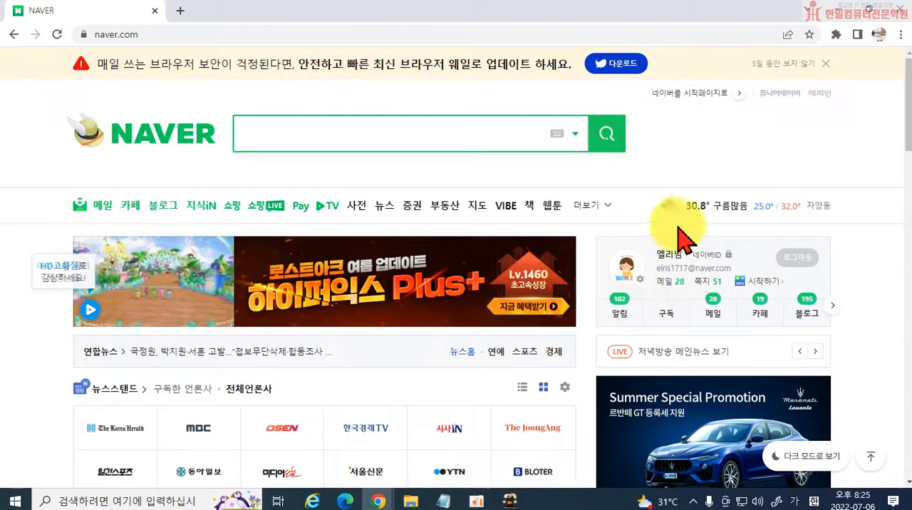
# Open the account's own blog from the blog section of the NAVER home page.
pyautogui.click(807, 313)
pyautogui.scroll(-2, 874, 383)
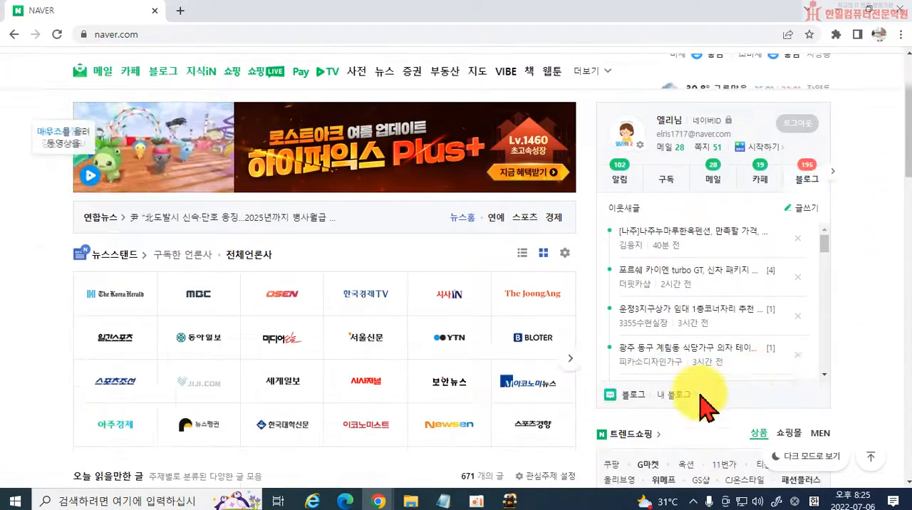
pyautogui.click(688, 397)
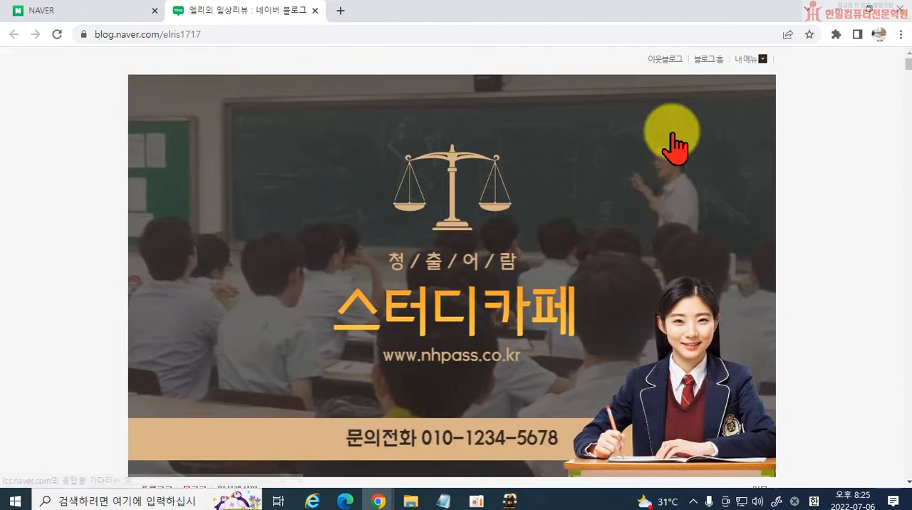
# Start a new blog post and load the saved draft 국립고궁박물관 특별기획전 궁중현판 관람후기.
pyautogui.click(696, 60)
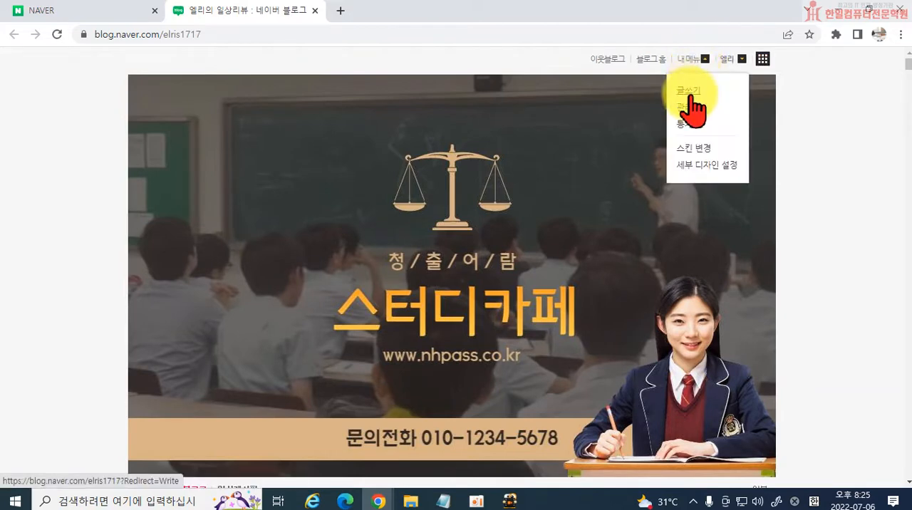
pyautogui.click(689, 93)
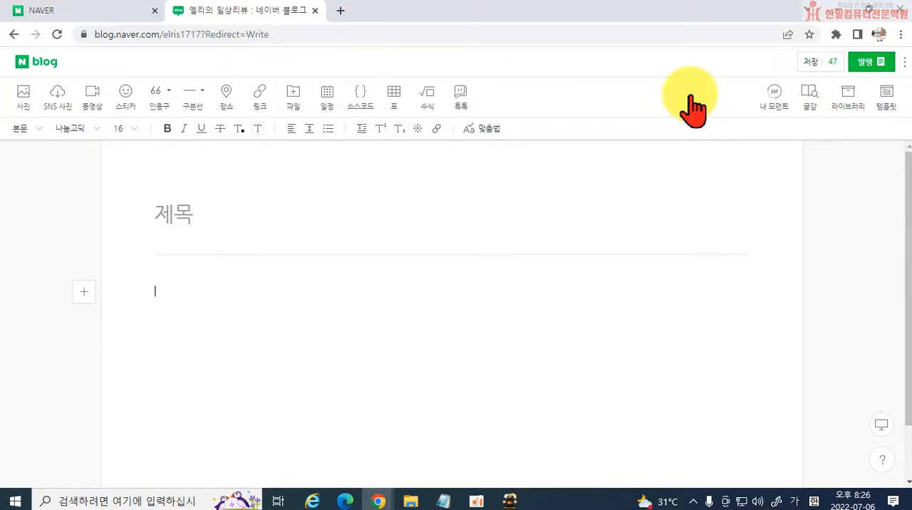
pyautogui.click(834, 63)
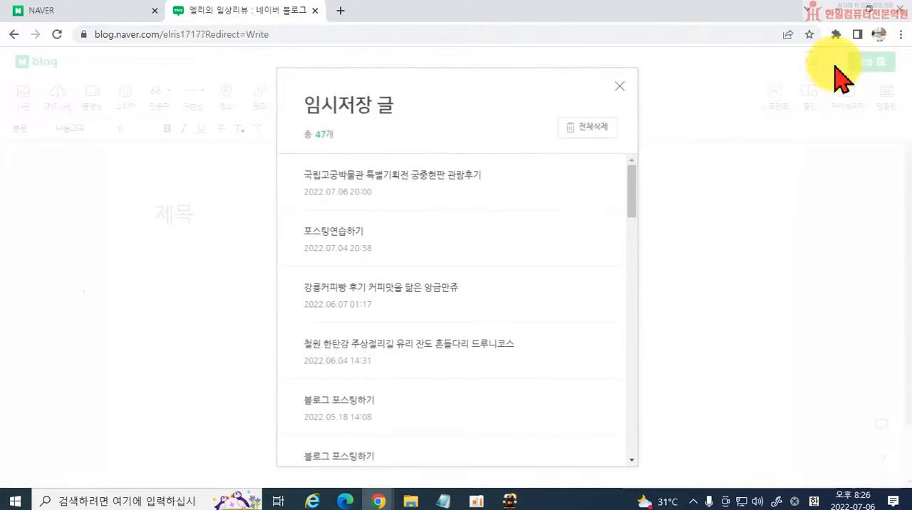
pyautogui.click(411, 191)
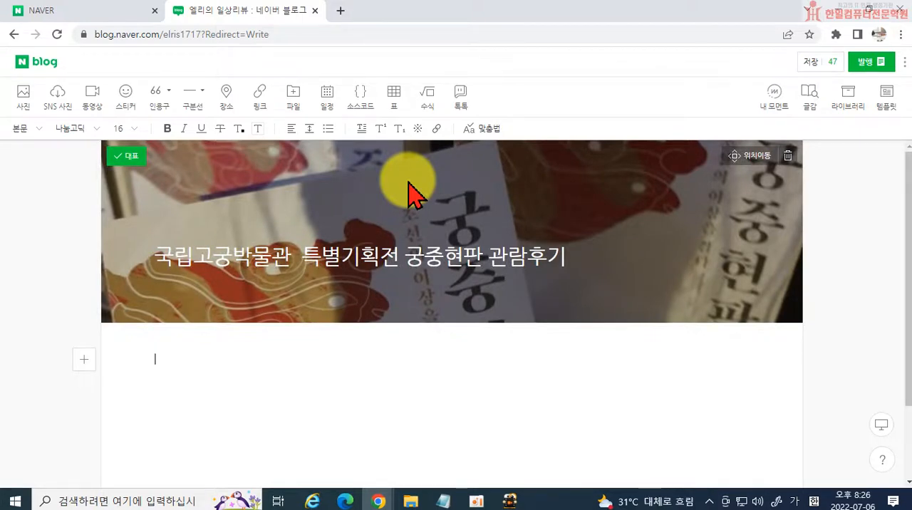
# Insert the word 주차 before 궁중현판 in the post title and place the cursor in the empty body.
pyautogui.click(402, 274)
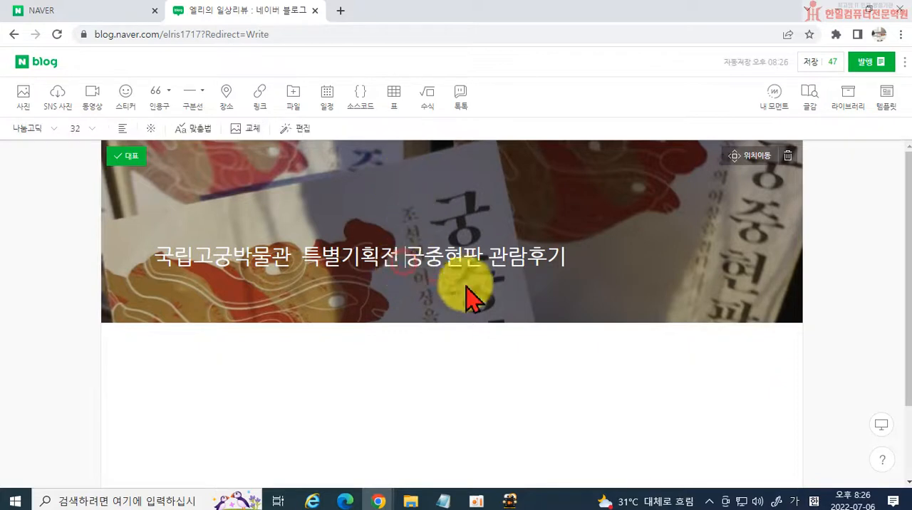
pyautogui.write('ㅈㅜ차')
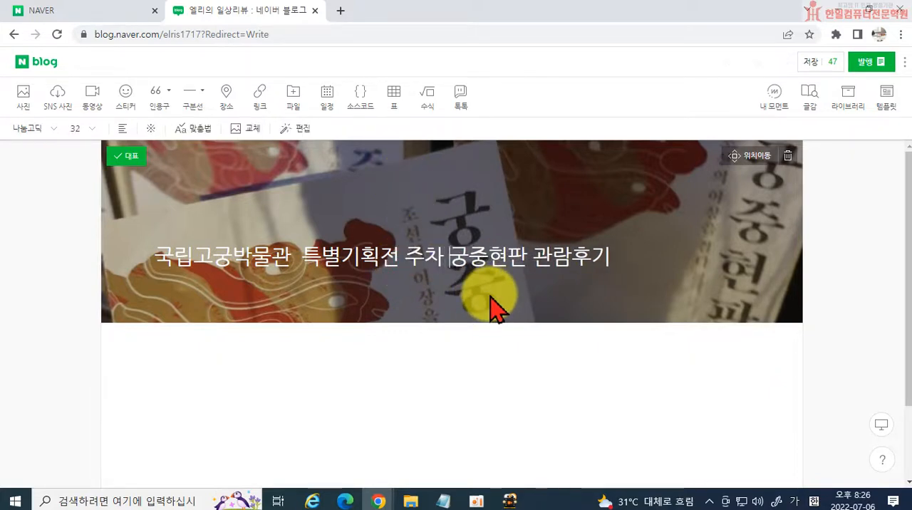
pyautogui.click(424, 361)
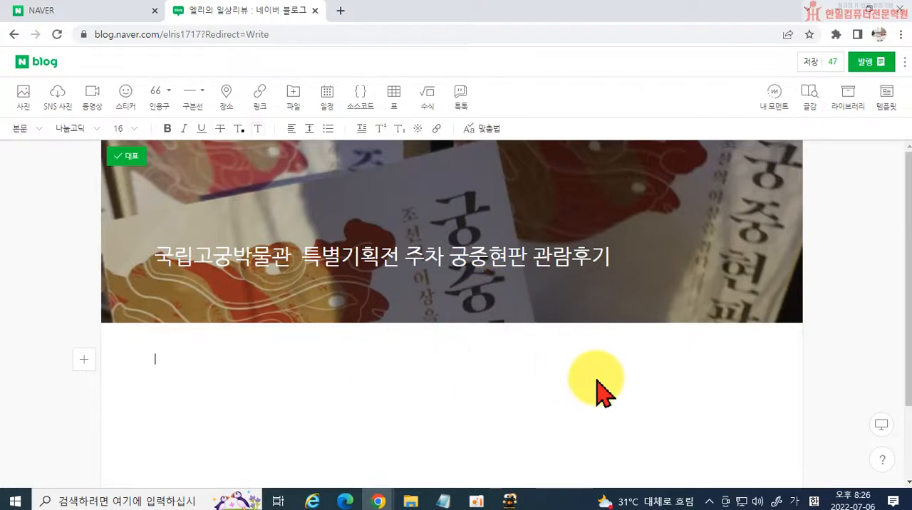
pyautogui.scroll(-1, 444, 394)
pyautogui.scroll(1, 456, 388)
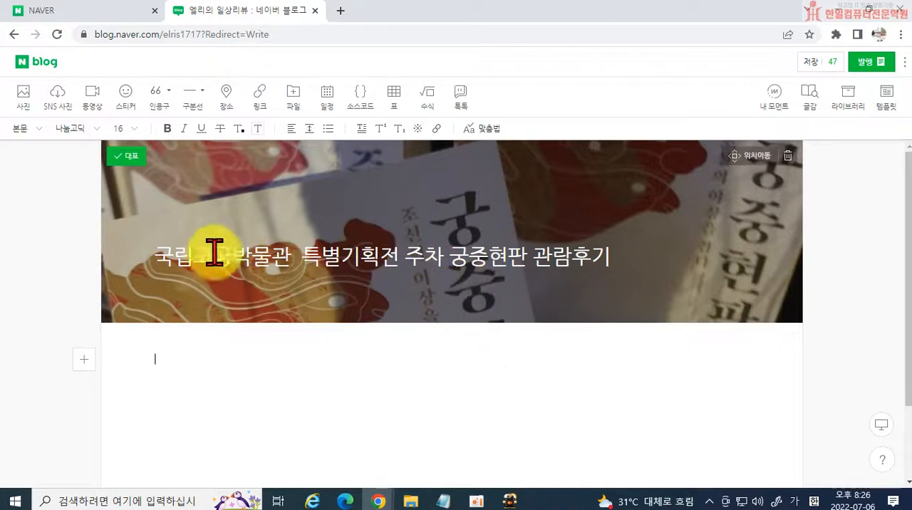
# Insert a quotation block in the body, try each of its styles and settle on the centred quotation-mark style.
pyautogui.click(158, 95)
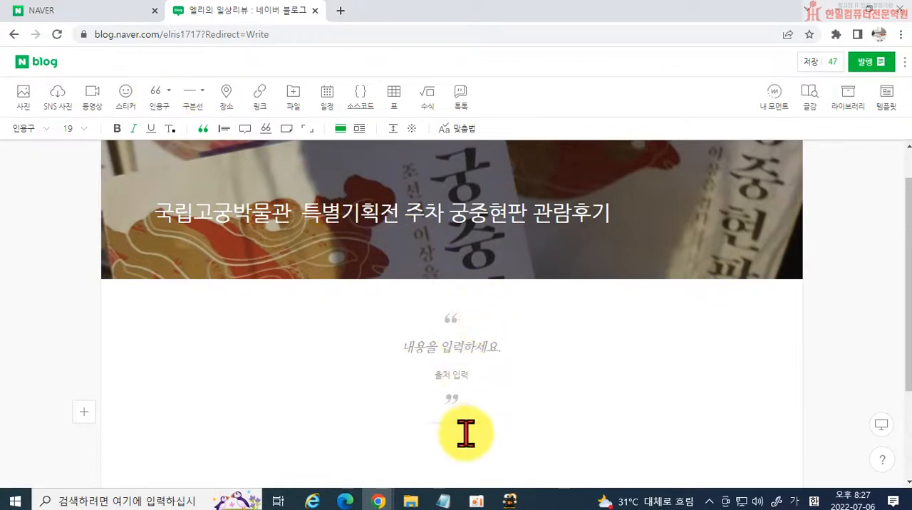
pyautogui.click(220, 130)
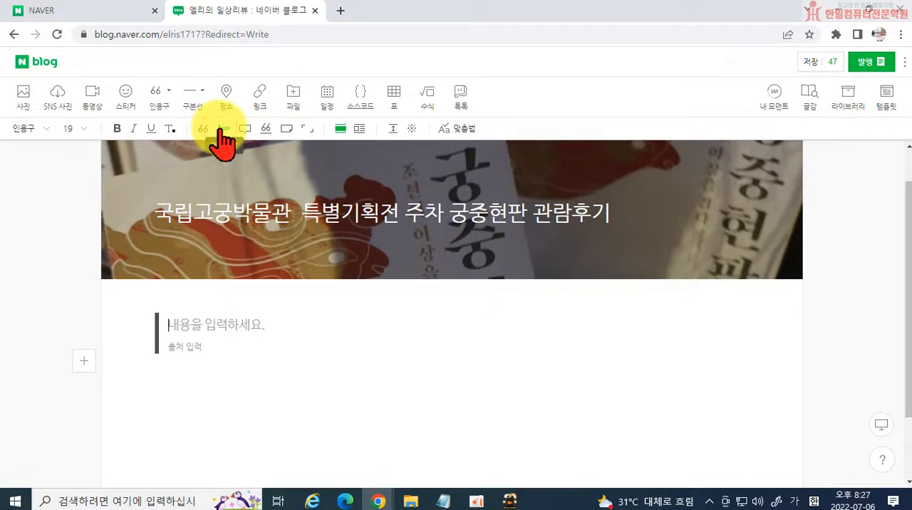
pyautogui.click(244, 130)
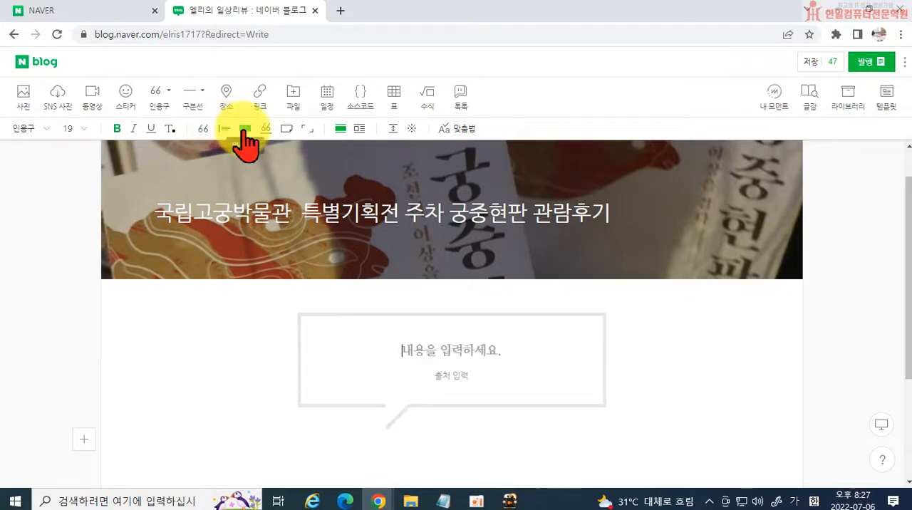
pyautogui.click(265, 129)
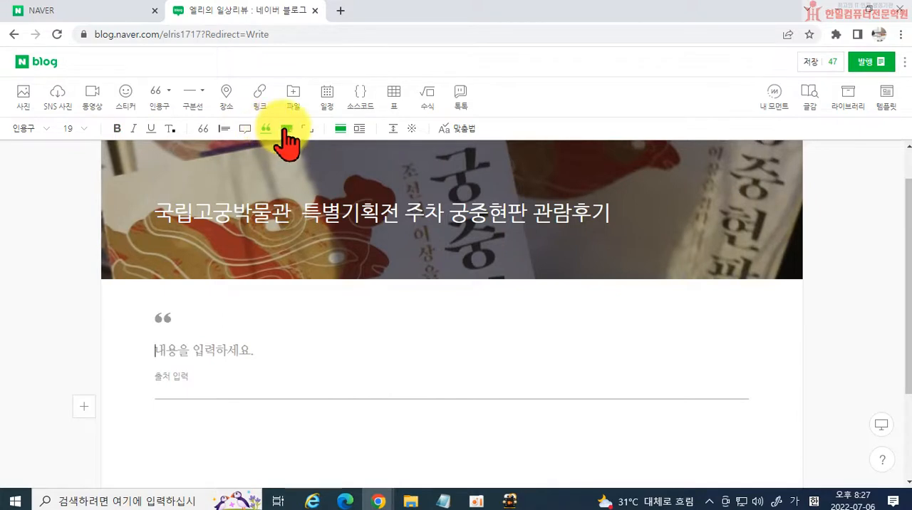
pyautogui.click(286, 129)
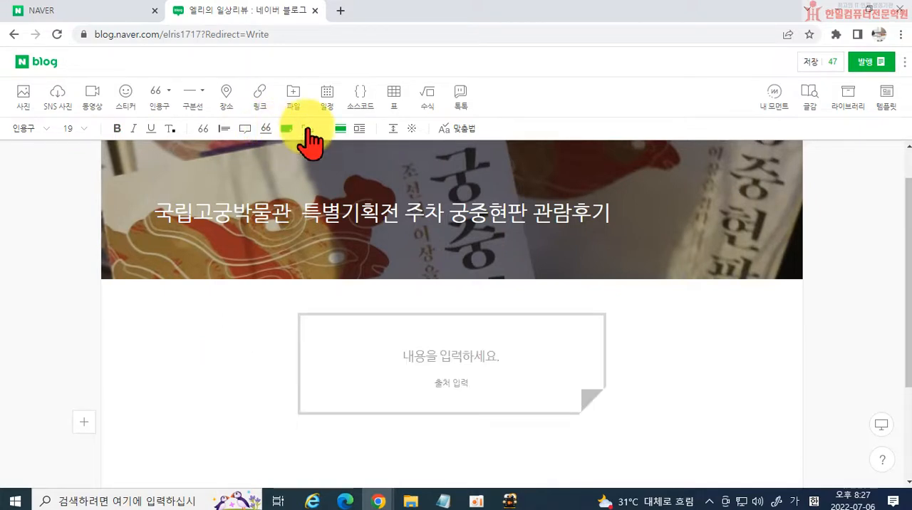
pyautogui.click(307, 129)
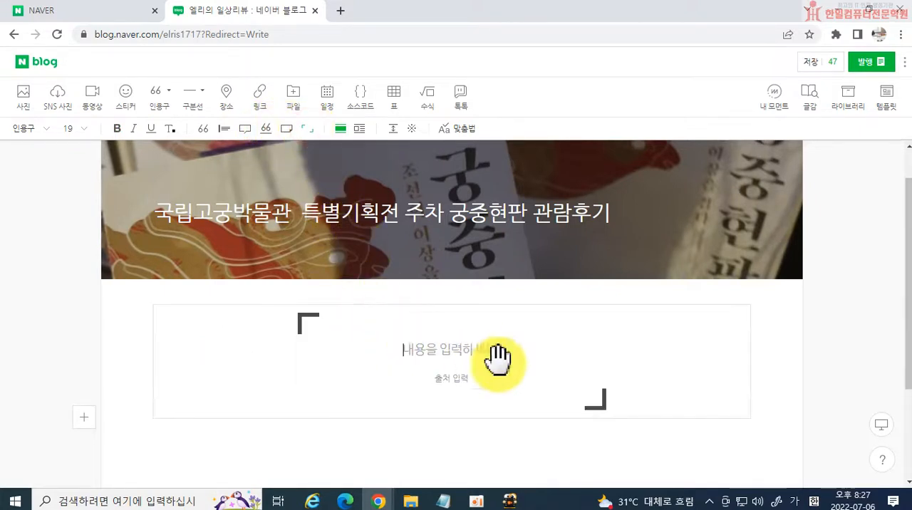
pyautogui.click(203, 131)
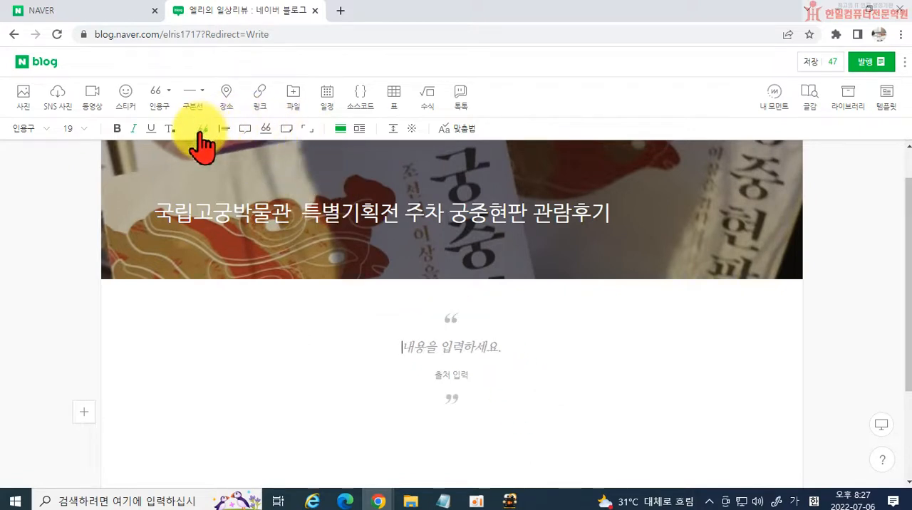
# Copy the post title into the quotation block and break the line before 궁중현판.
pyautogui.moveTo(154, 206); pyautogui.dragTo(612, 209)
pyautogui.hotkey('ctrl', 'c')
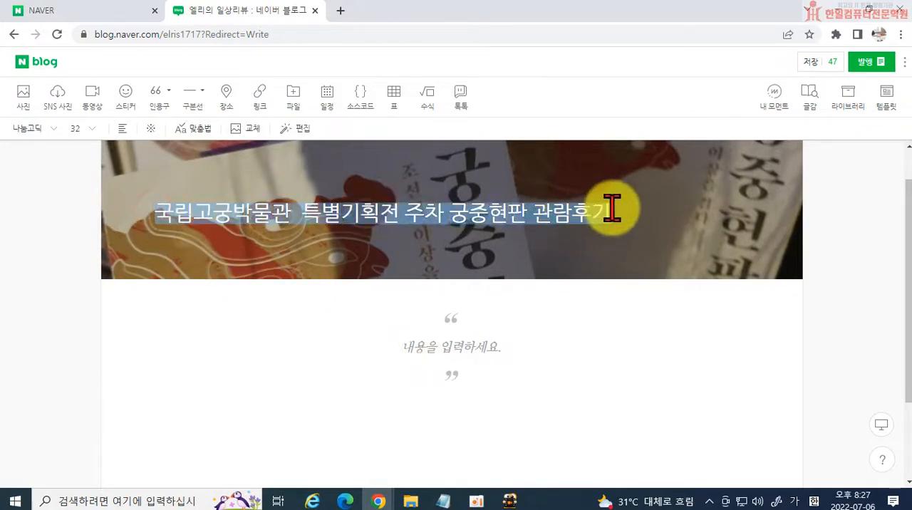
pyautogui.click(434, 349)
pyautogui.hotkey('ctrl', 'v')
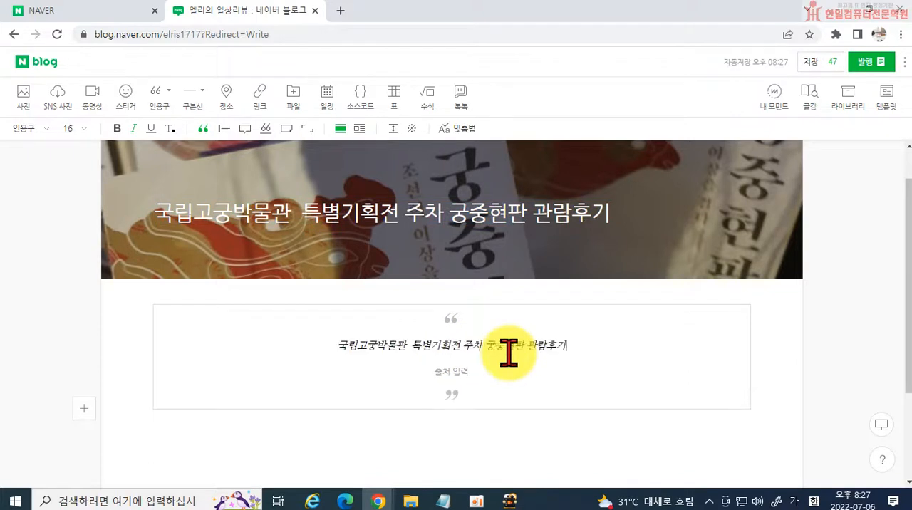
pyautogui.click(464, 345)
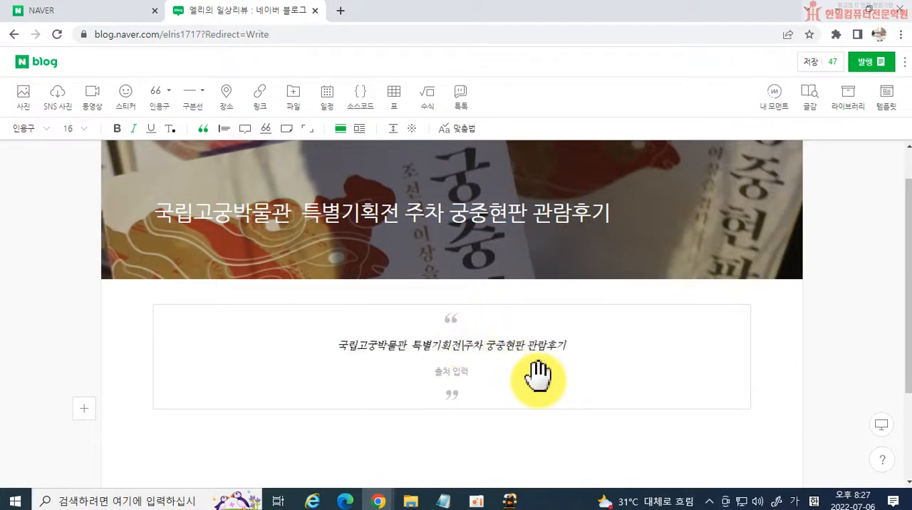
pyautogui.click(487, 345)
pyautogui.press('Return')
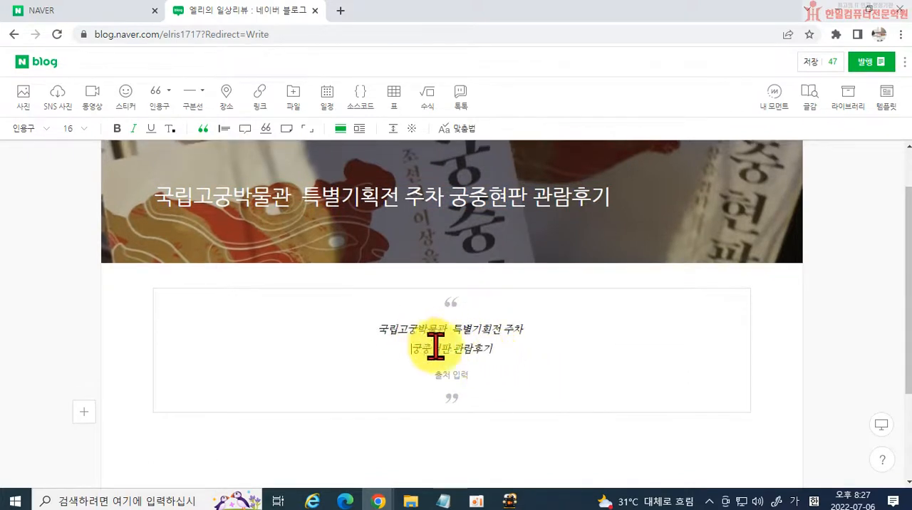
# Set the font size of both quotation lines to 28.
pyautogui.moveTo(371, 330); pyautogui.dragTo(539, 362)
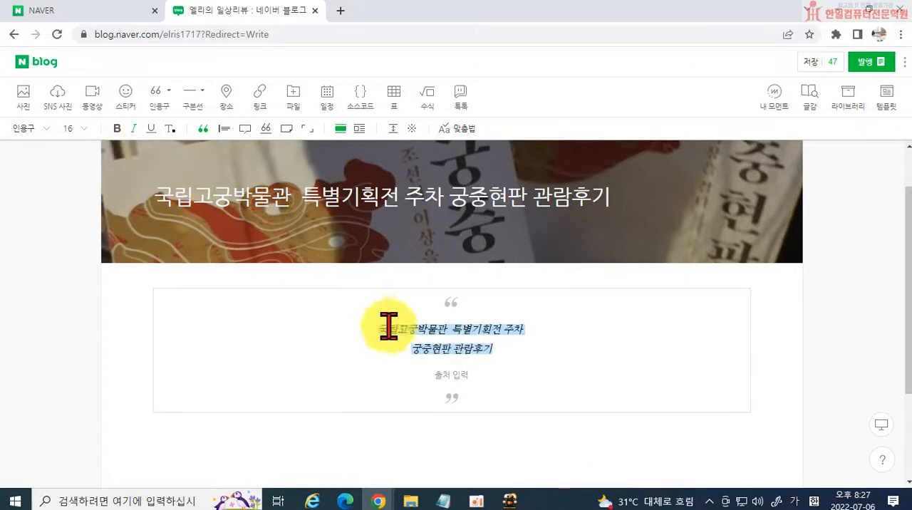
pyautogui.click(80, 128)
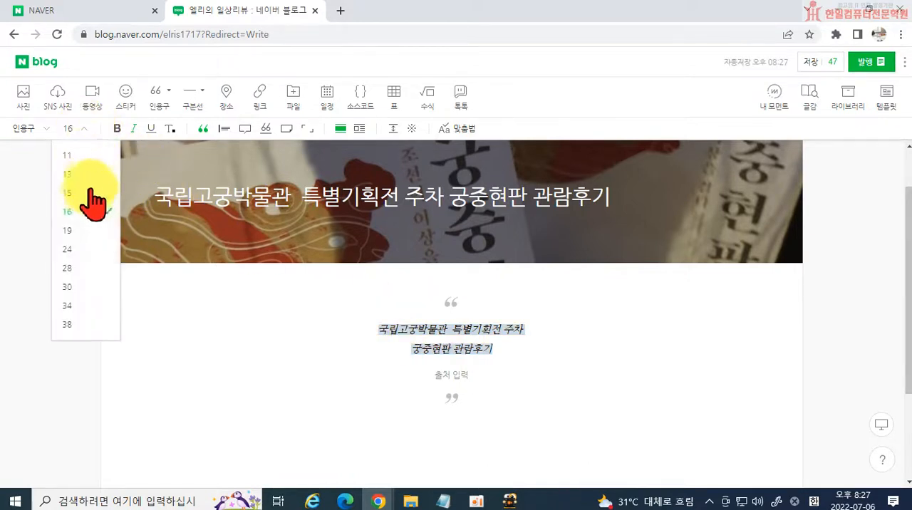
pyautogui.click(77, 268)
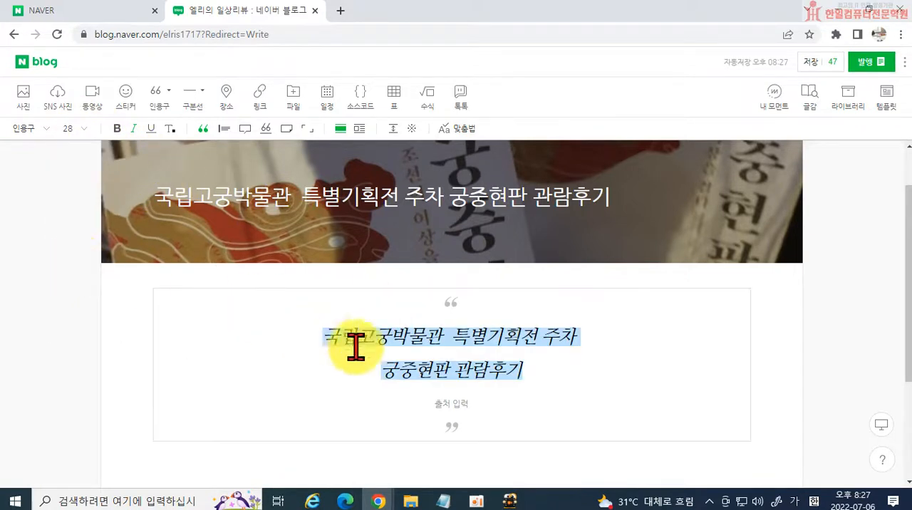
pyautogui.click(433, 370)
pyautogui.click(542, 339)
pyautogui.click(607, 350)
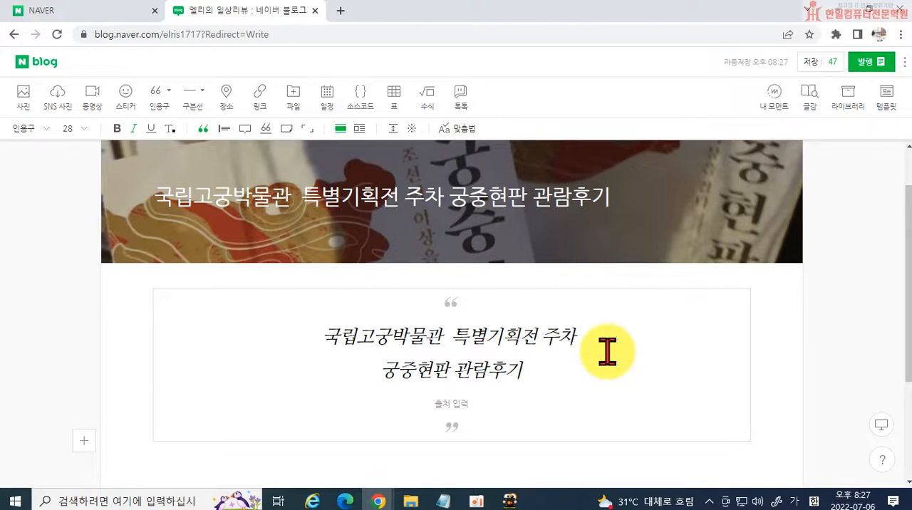
# Place the cursor below the quotation, start adding photos and open the 고궁 folder on the desktop.
pyautogui.click(342, 469)
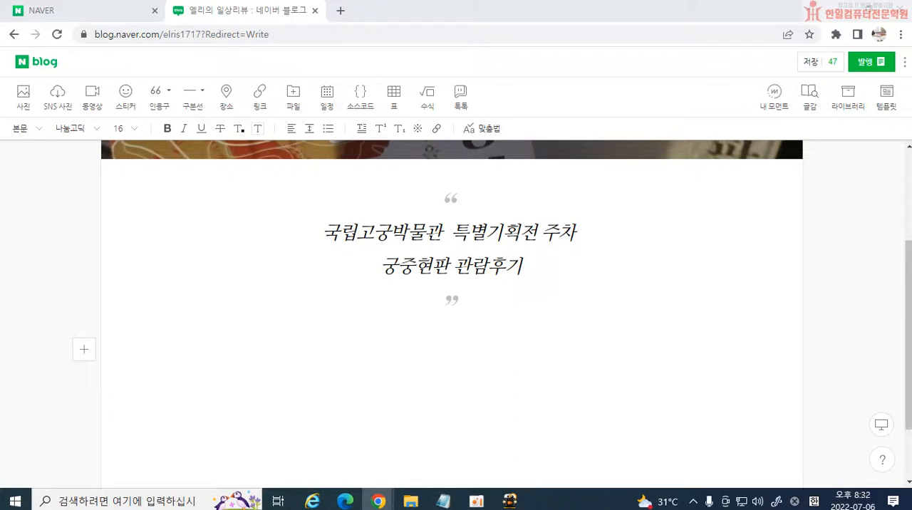
pyautogui.click(26, 102)
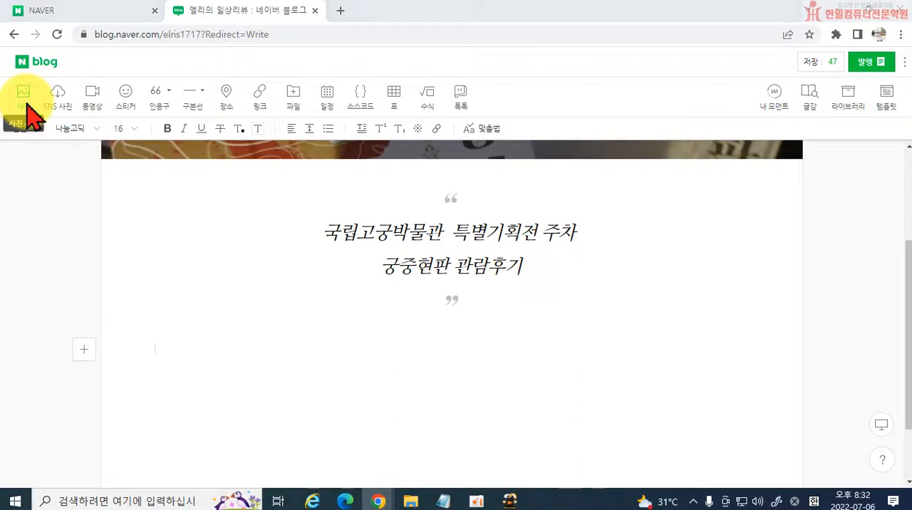
pyautogui.moveTo(264, 10); pyautogui.dragTo(525, 120)
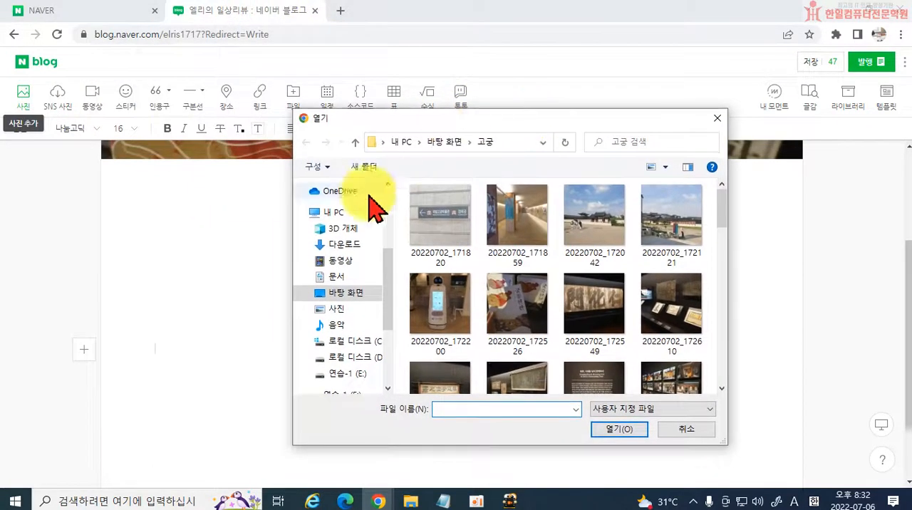
pyautogui.click(347, 293)
pyautogui.scroll(-5, 504, 326)
pyautogui.scroll(5, 485, 321)
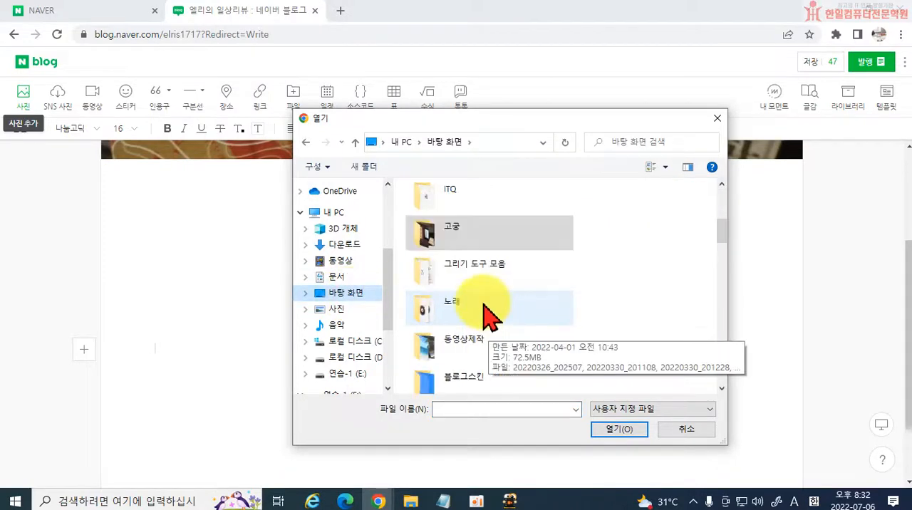
pyautogui.click(433, 230)
pyautogui.doubleClick(434, 231)
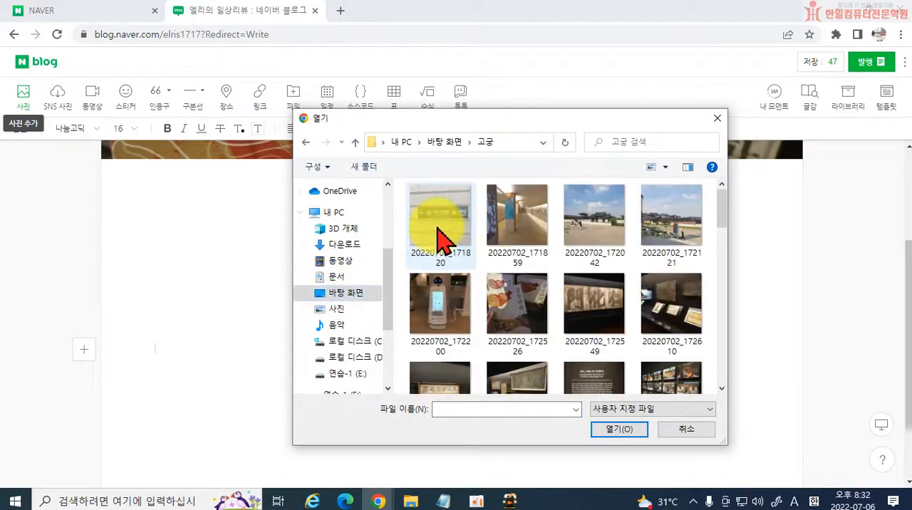
# Try selecting the whole range of photos from 20220702_171820 to 20220702_174414.
pyautogui.click(440, 238)
pyautogui.scroll(-10, 543, 295)
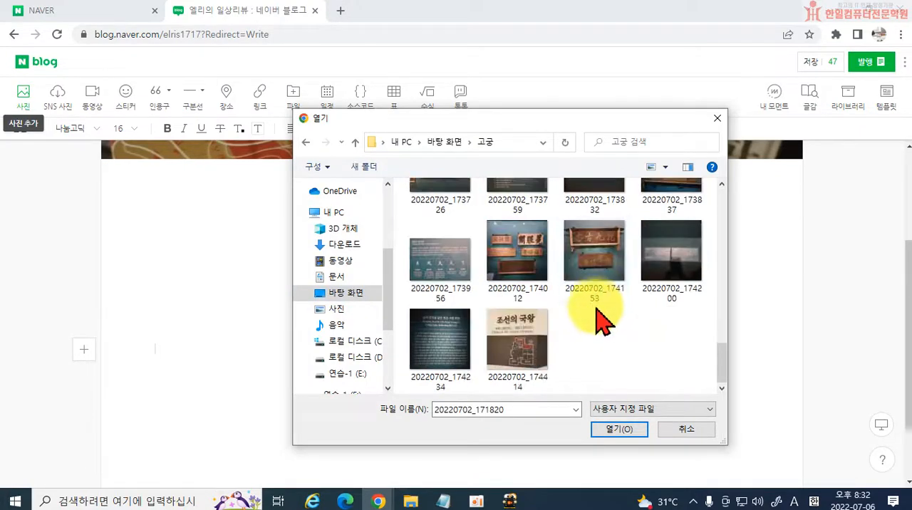
pyautogui.click(512, 350)
pyautogui.scroll(10, 517, 288)
pyautogui.click(445, 218)
pyautogui.scroll(-10, 519, 335)
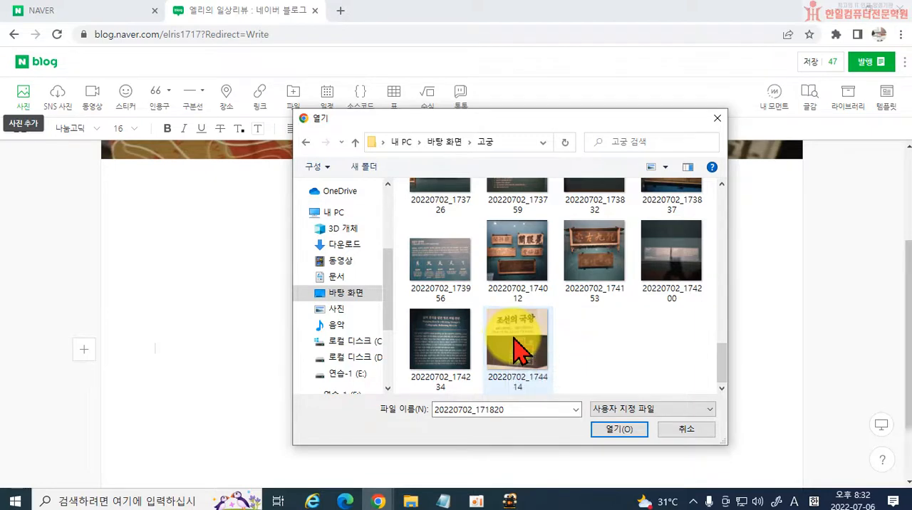
pyautogui.keyDown('shift'); pyautogui.click(516, 351); pyautogui.keyUp('shift')
pyautogui.scroll(8, 604, 314)
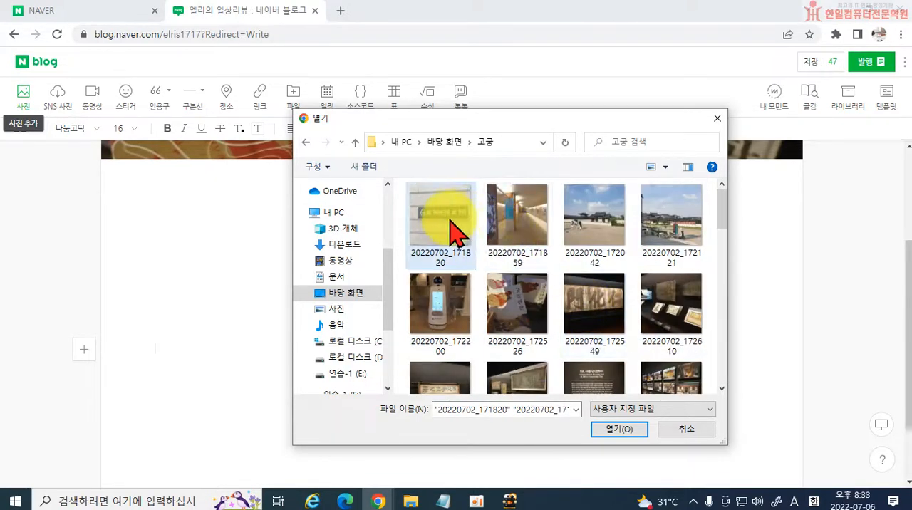
# Try picking separate photos, including 20220702_171820, 20220702_172042, 20220702_172121 and 20220702_172526, and reduce the selection to 20220702_171859.
pyautogui.click(452, 228)
pyautogui.keyDown('ctrl'); pyautogui.click(581, 235); pyautogui.keyUp('ctrl')
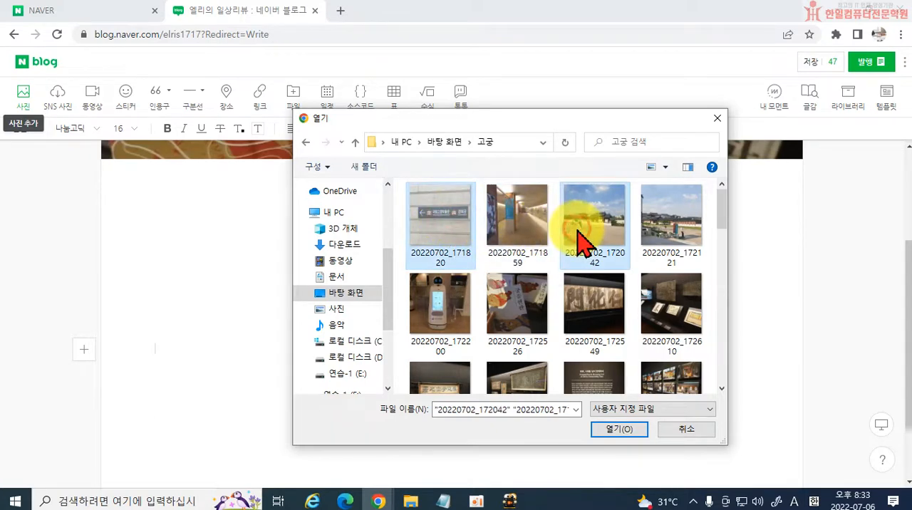
pyautogui.keyDown('ctrl'); pyautogui.click(652, 224); pyautogui.keyUp('ctrl')
pyautogui.keyDown('ctrl'); pyautogui.click(502, 292); pyautogui.keyUp('ctrl')
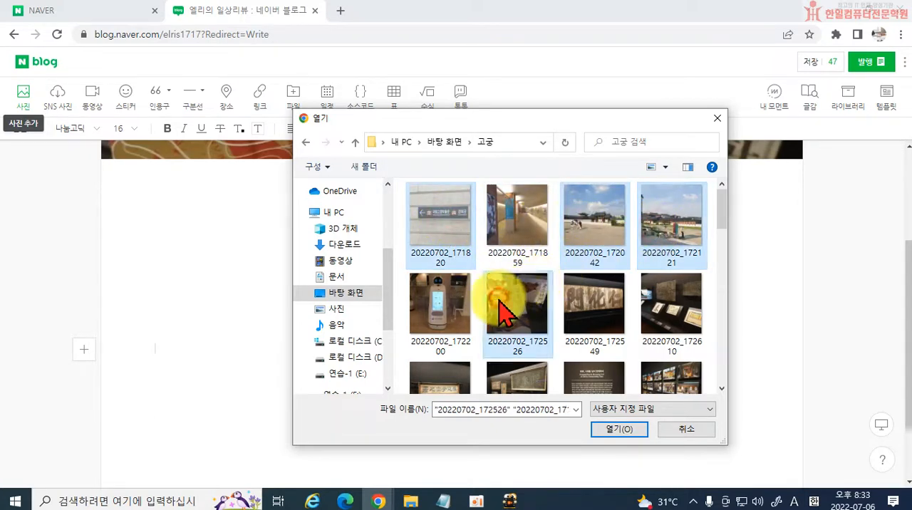
pyautogui.keyDown('ctrl'); pyautogui.click(589, 317); pyautogui.keyUp('ctrl')
pyautogui.keyDown('ctrl'); pyautogui.click(671, 314); pyautogui.keyUp('ctrl')
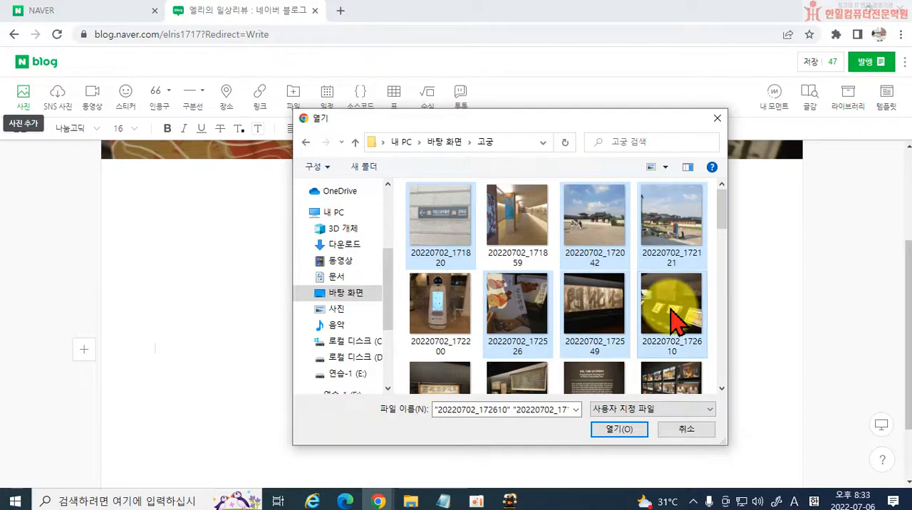
pyautogui.click(492, 221)
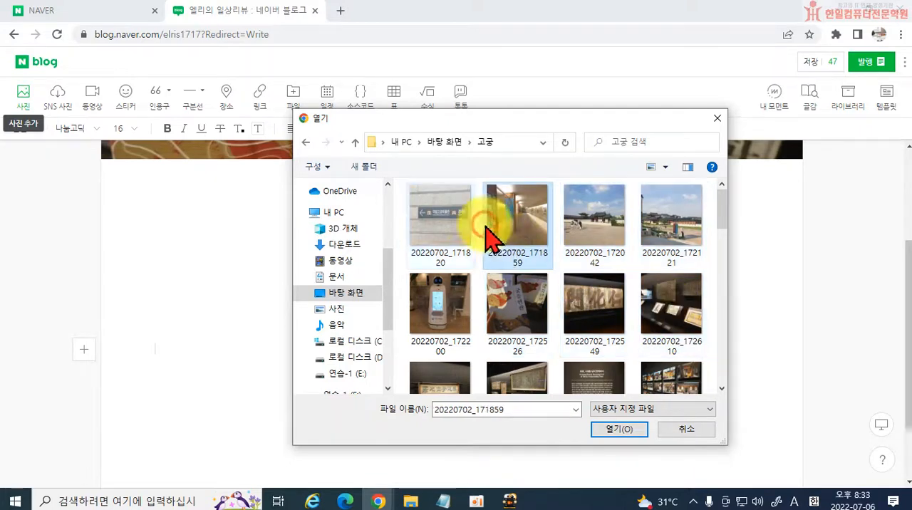
# Insert all photos from 20220702_171820 to 20220702_174414 into the post as individual photos (개별사진).
pyautogui.click(442, 221)
pyautogui.scroll(-10, 503, 254)
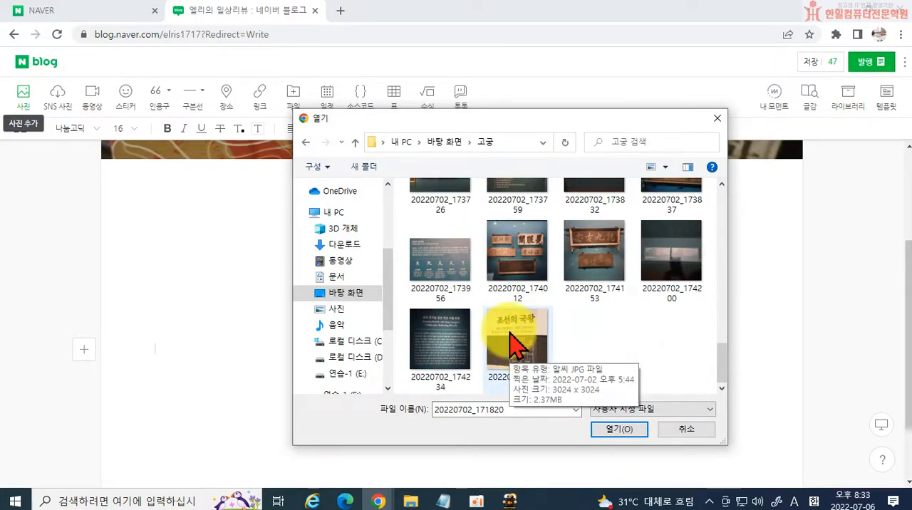
pyautogui.keyDown('shift'); pyautogui.click(516, 347); pyautogui.keyUp('shift')
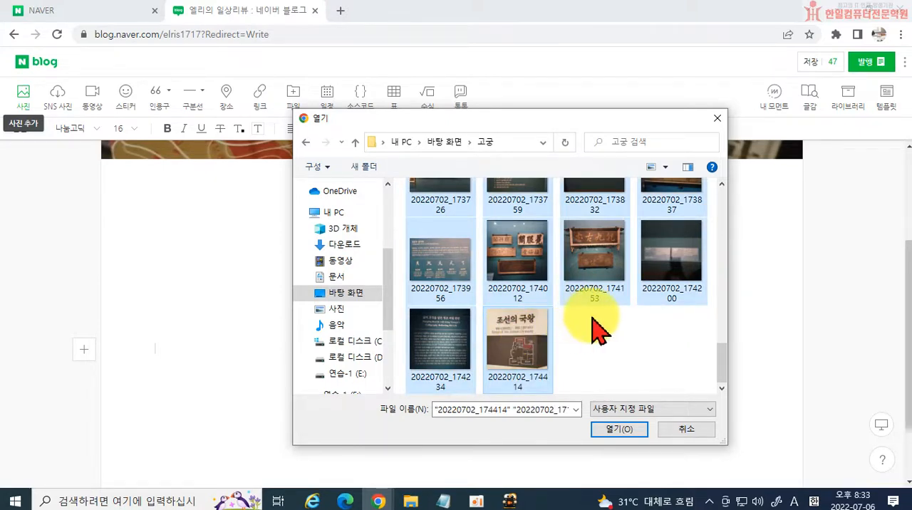
pyautogui.scroll(15, 597, 326)
pyautogui.click(626, 428)
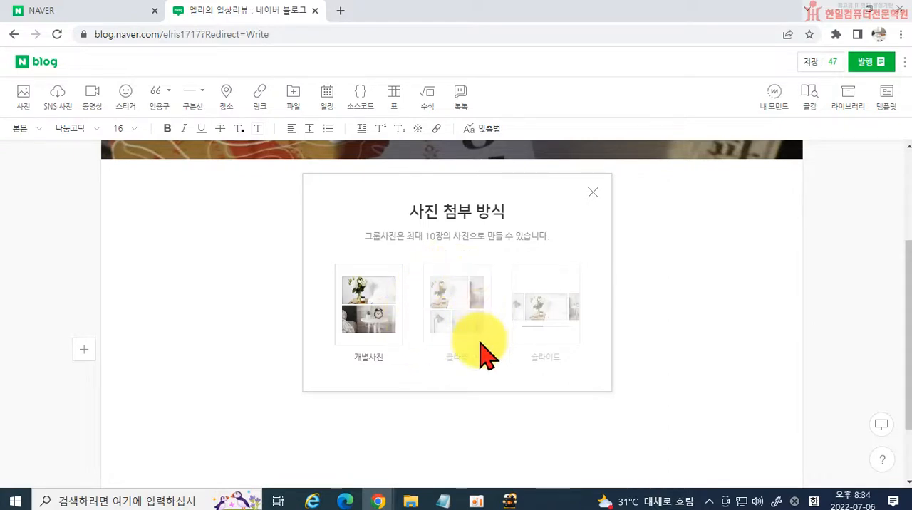
pyautogui.click(377, 317)
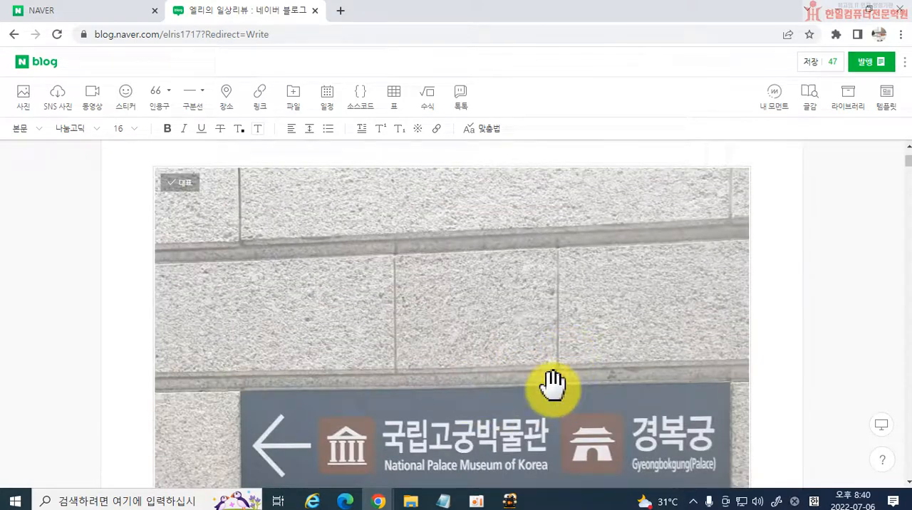
# Open the first photo, the museum sign, in the photo editor and apply the 900 size to all photos.
pyautogui.scroll(-3, 546, 385)
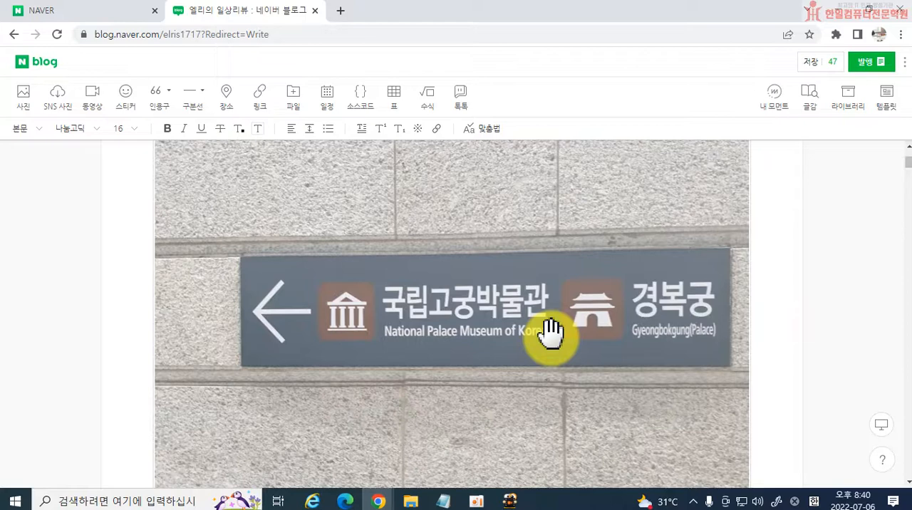
pyautogui.scroll(2, 550, 332)
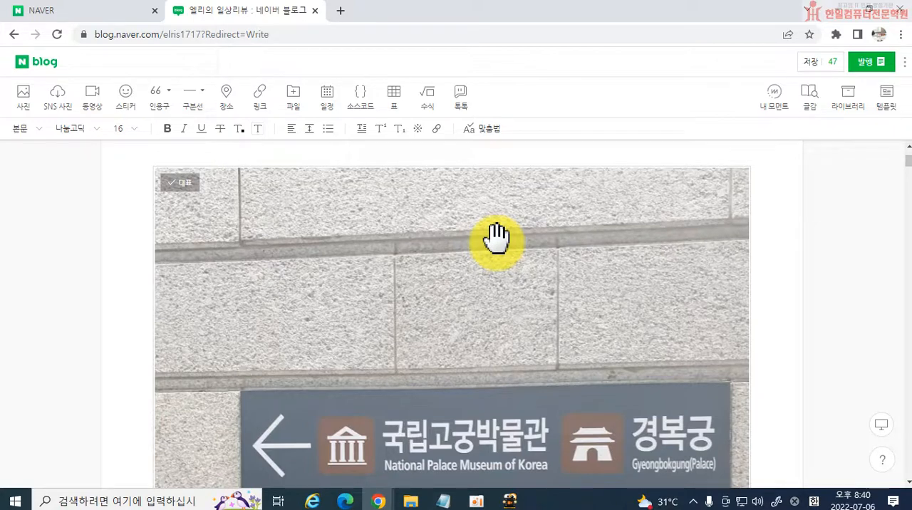
pyautogui.click(477, 306)
pyautogui.doubleClick(478, 306)
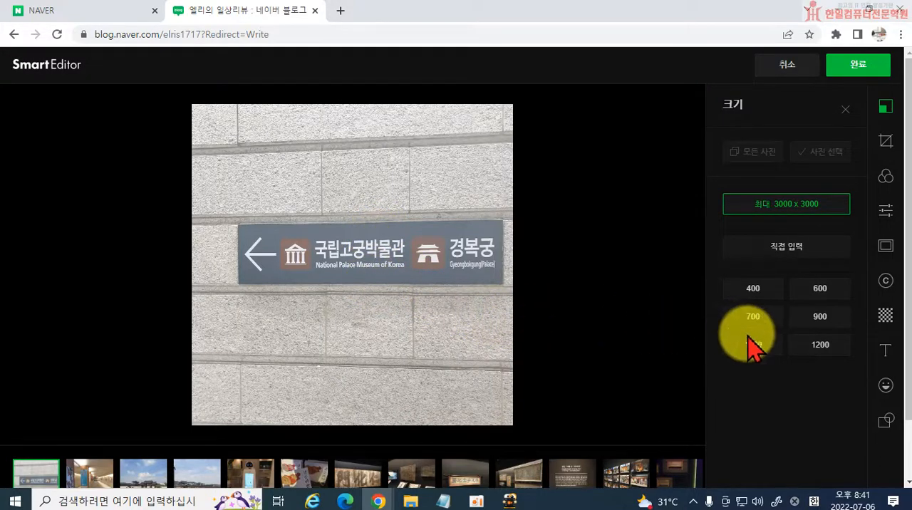
pyautogui.click(807, 318)
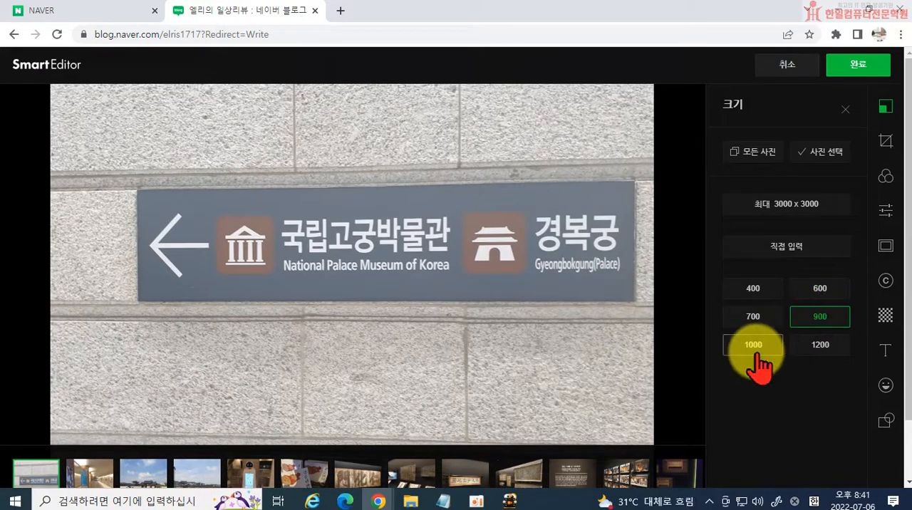
pyautogui.click(751, 159)
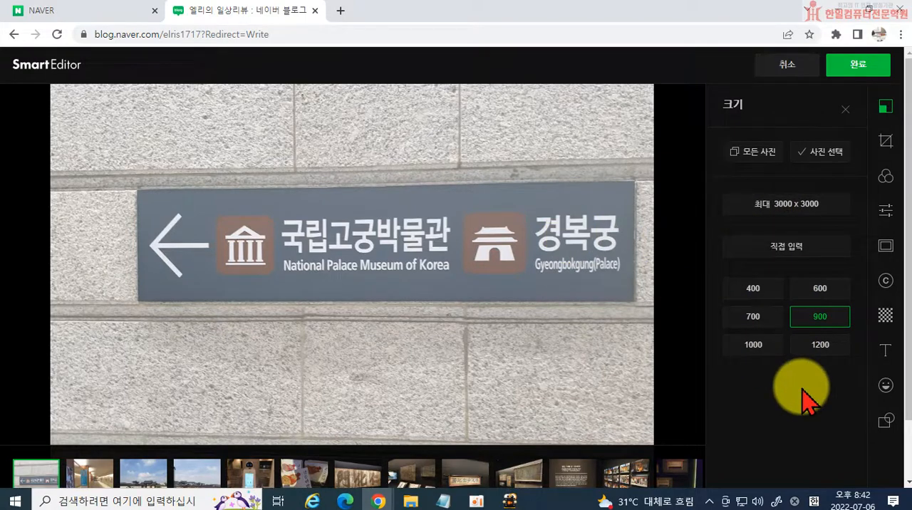
# Crop away the strips above and below the sign in the first photo, adjust its rotation and save the crop.
pyautogui.click(885, 143)
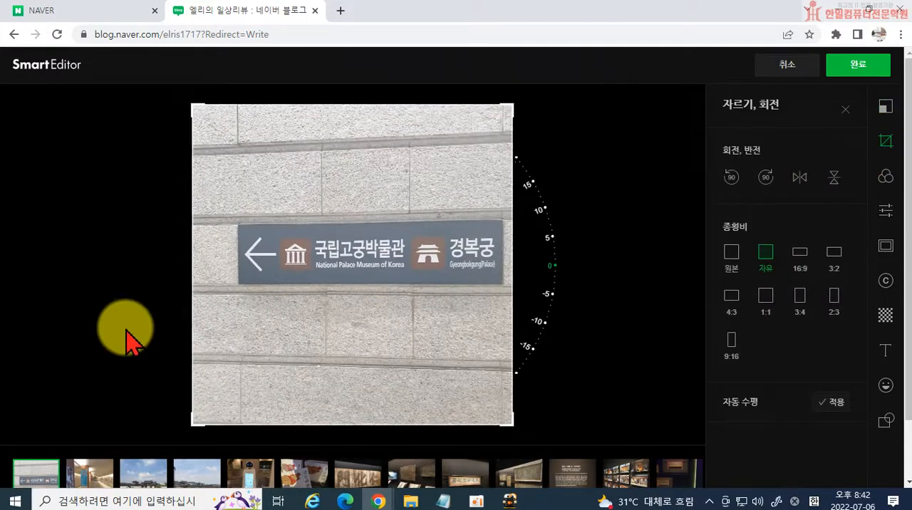
pyautogui.moveTo(500, 110); pyautogui.dragTo(504, 162)
pyautogui.moveTo(437, 424); pyautogui.dragTo(472, 331)
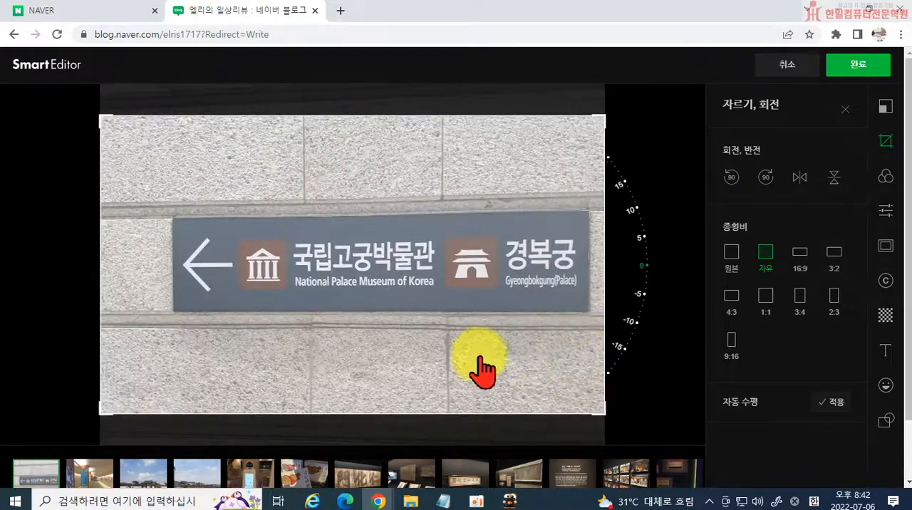
pyautogui.moveTo(645, 264); pyautogui.dragTo(664, 265)
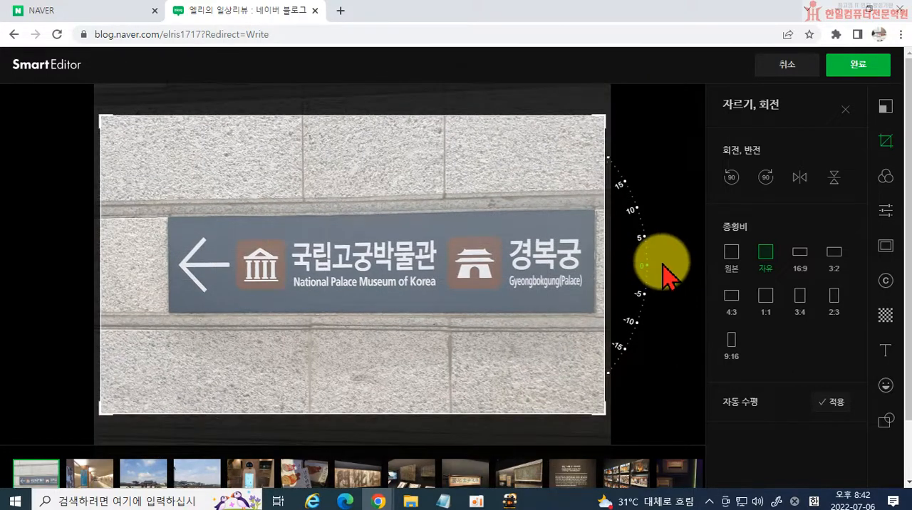
pyautogui.moveTo(647, 269)
pyautogui.mouseDown()
pyautogui.moveTo(643, 261)
pyautogui.moveTo(643, 269)
pyautogui.mouseUp()
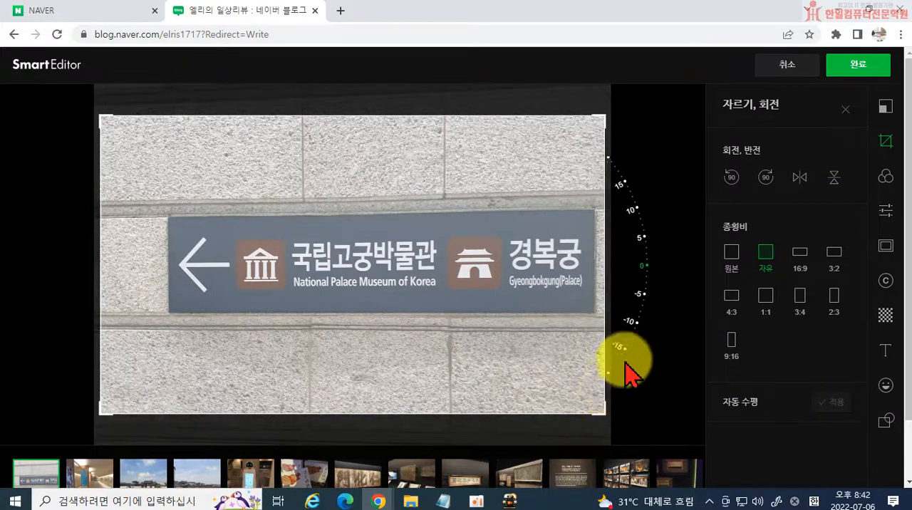
pyautogui.click(885, 179)
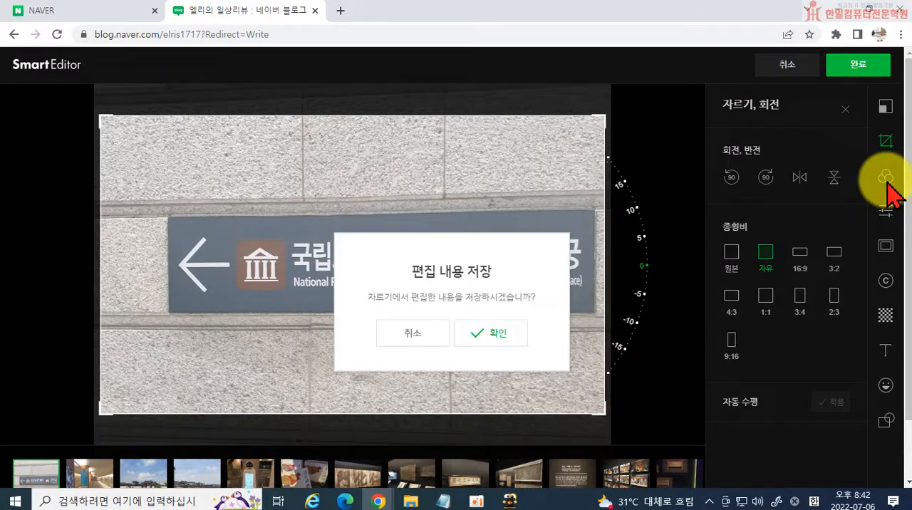
pyautogui.click(491, 342)
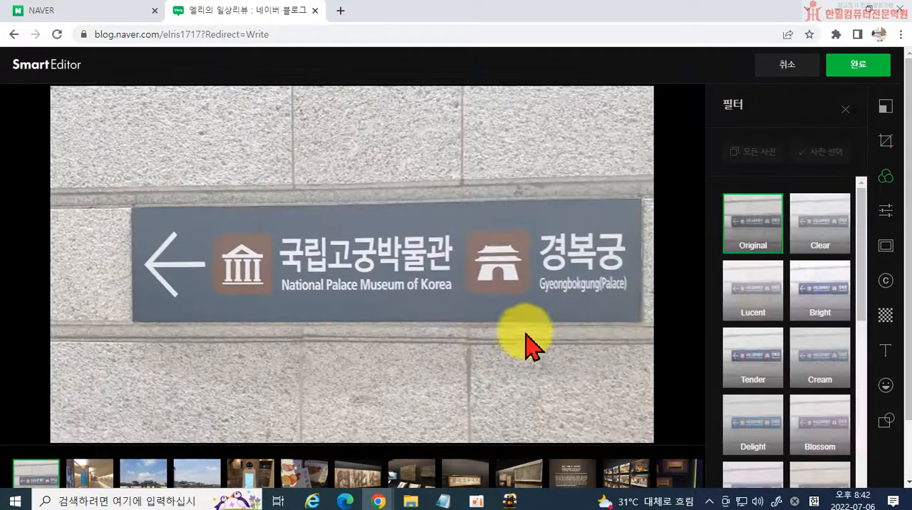
# Try the Clear, Lucent, Bright, Tender and Cream filters on the sign photo, with Cream at strength 31.
pyautogui.click(823, 245)
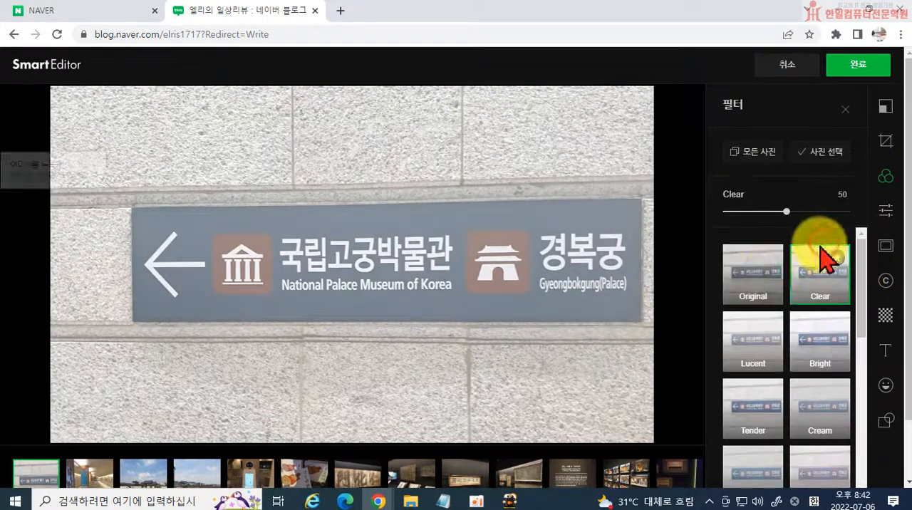
pyautogui.click(753, 294)
pyautogui.click(820, 300)
pyautogui.click(755, 349)
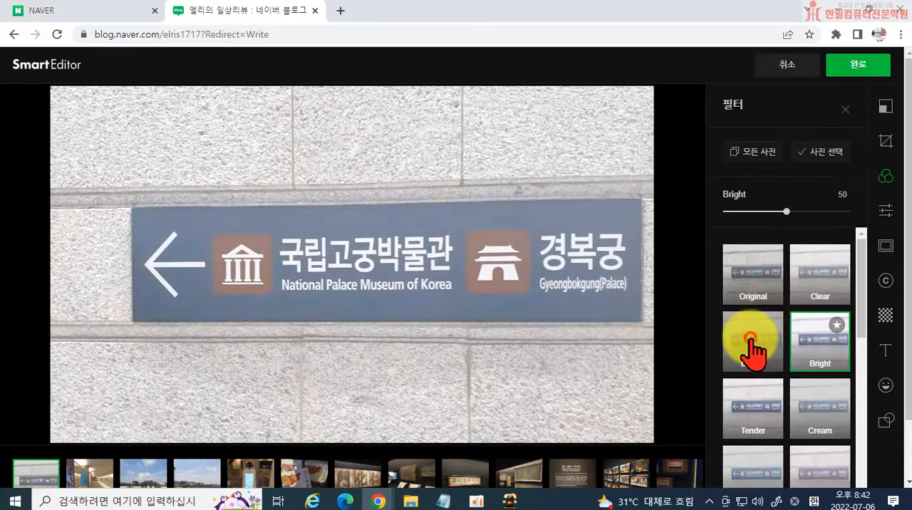
pyautogui.click(823, 353)
pyautogui.click(778, 396)
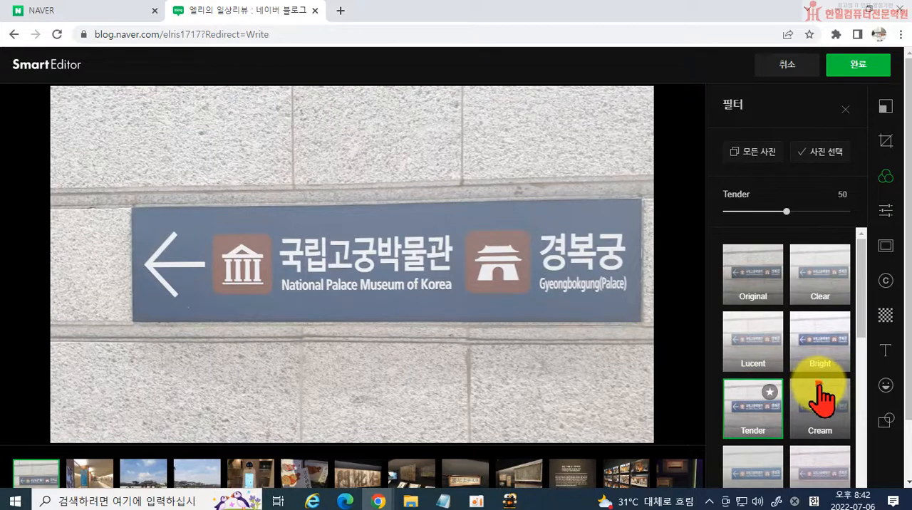
pyautogui.click(814, 396)
pyautogui.moveTo(786, 212); pyautogui.dragTo(763, 214)
# Compare more filters on the sign photo, returning to Cream and trying Tender.
pyautogui.click(755, 300)
pyautogui.scroll(-2, 763, 399)
pyautogui.click(749, 451)
pyautogui.click(814, 420)
pyautogui.click(817, 349)
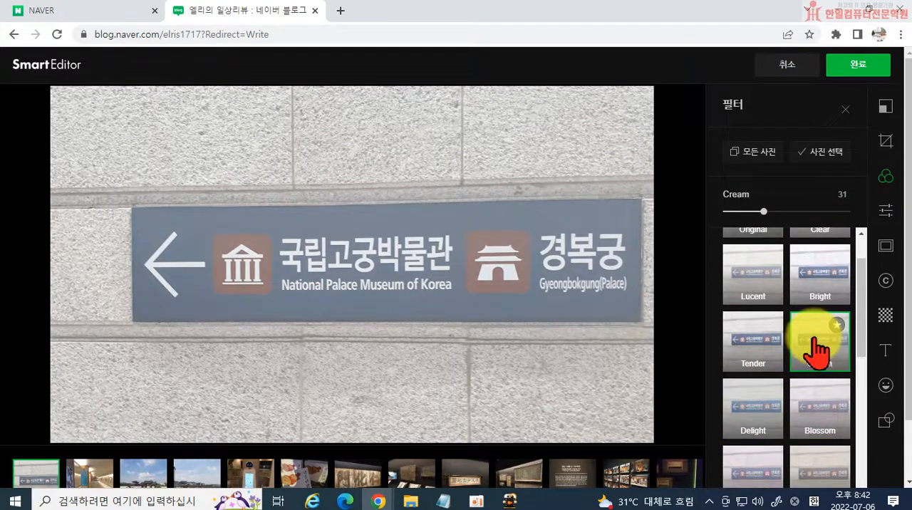
pyautogui.click(748, 356)
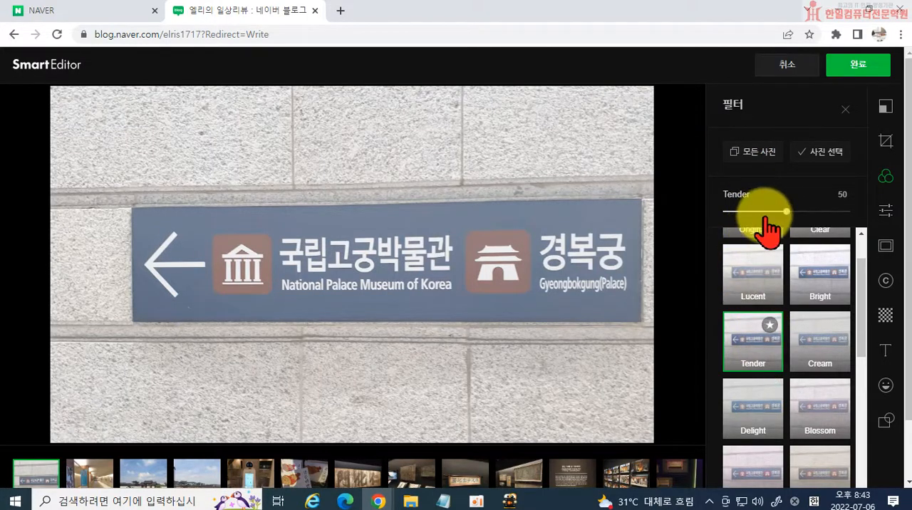
# Apply the Lucent filter to the sign photo, mark it as a favourite and set its strength to 52.
pyautogui.click(750, 269)
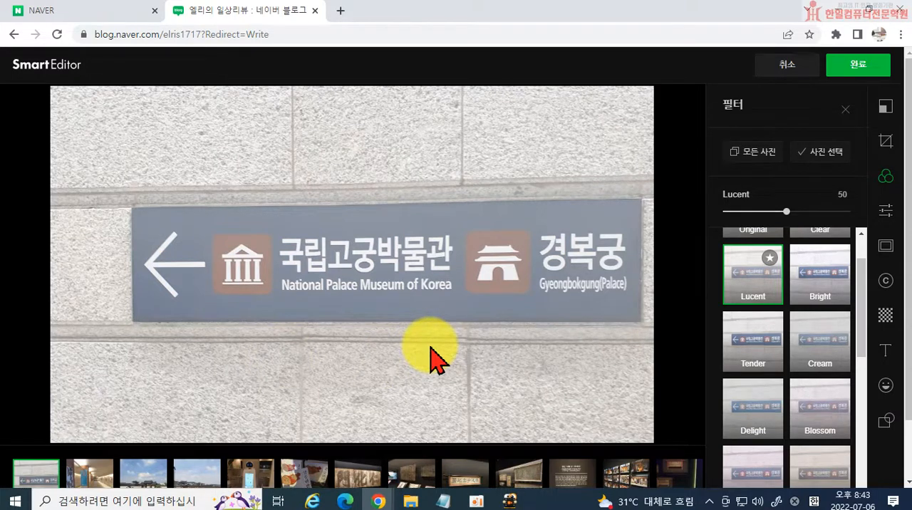
pyautogui.click(775, 262)
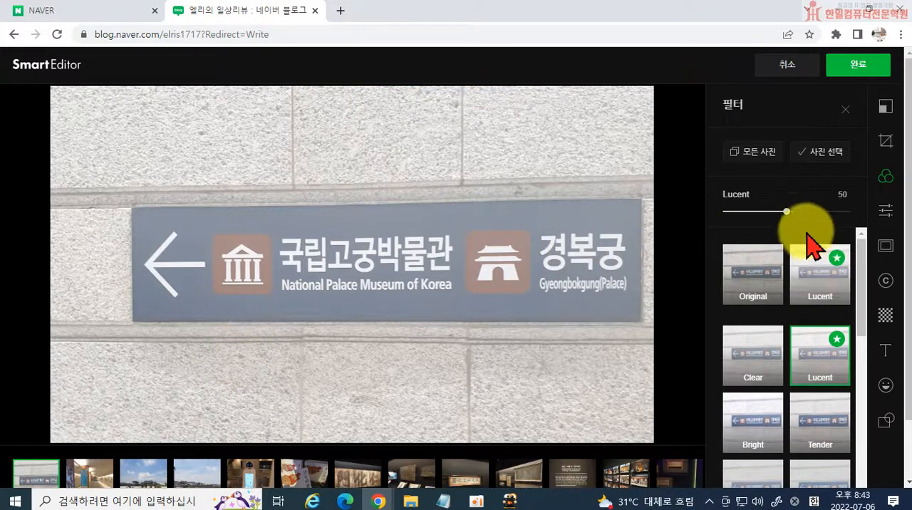
pyautogui.click(786, 211)
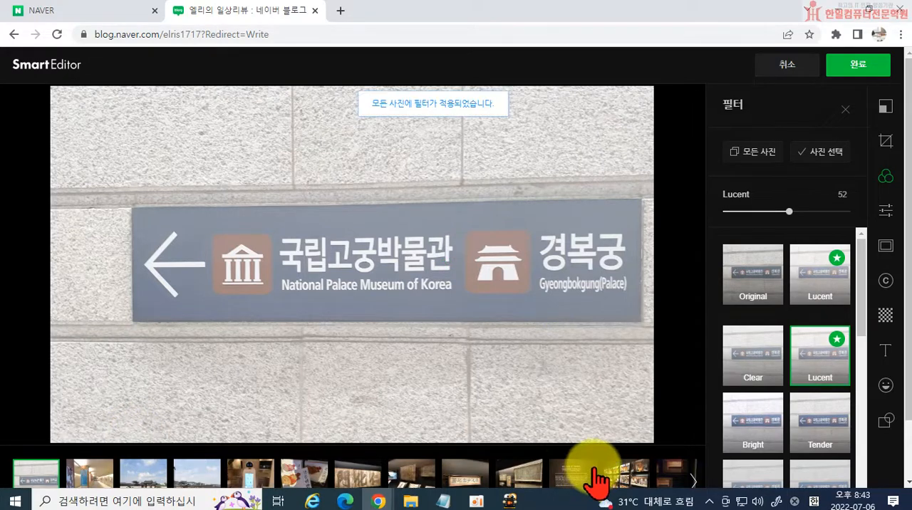
# Adjust the sign photo's brightness (밝기) to -10 and its sharpness (선명도) to 11.
pyautogui.click(885, 210)
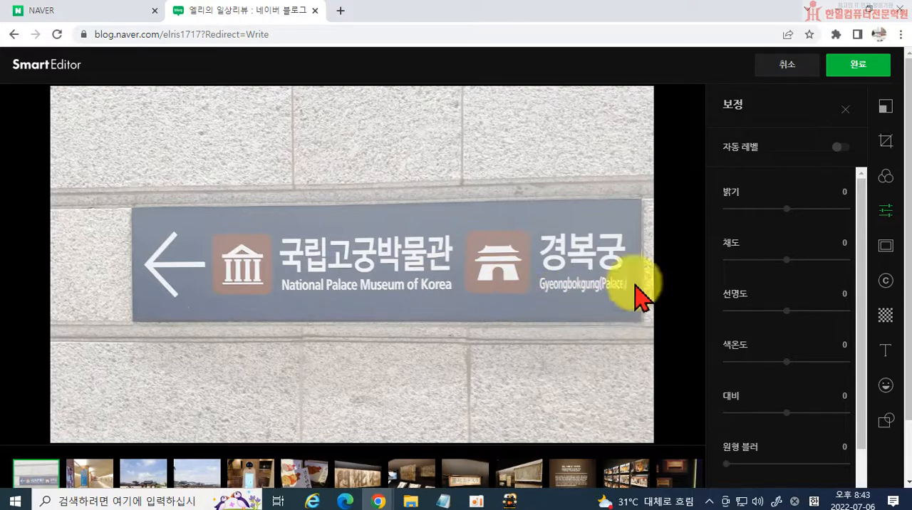
pyautogui.moveTo(787, 209); pyautogui.dragTo(781, 209)
pyautogui.moveTo(786, 312); pyautogui.dragTo(795, 327)
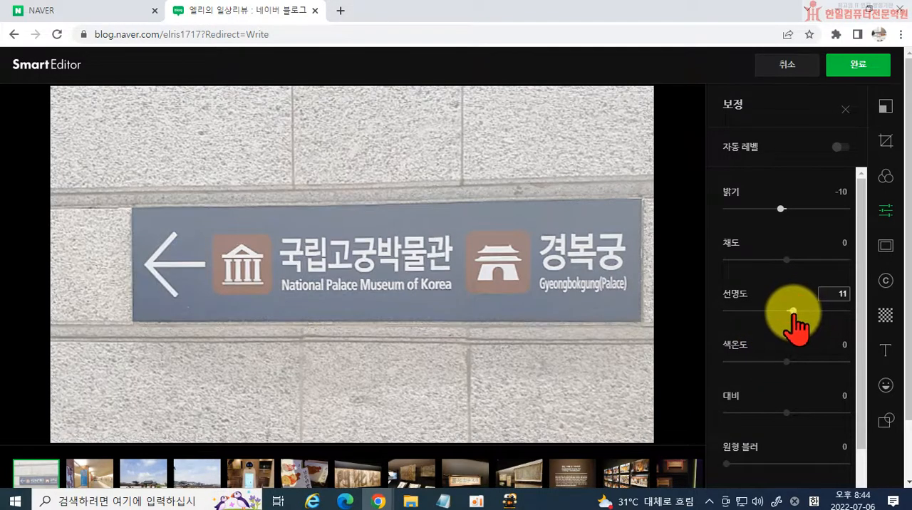
# Try the plain white and the shaded-edge frames on the sign photo, returning to no frame.
pyautogui.click(885, 246)
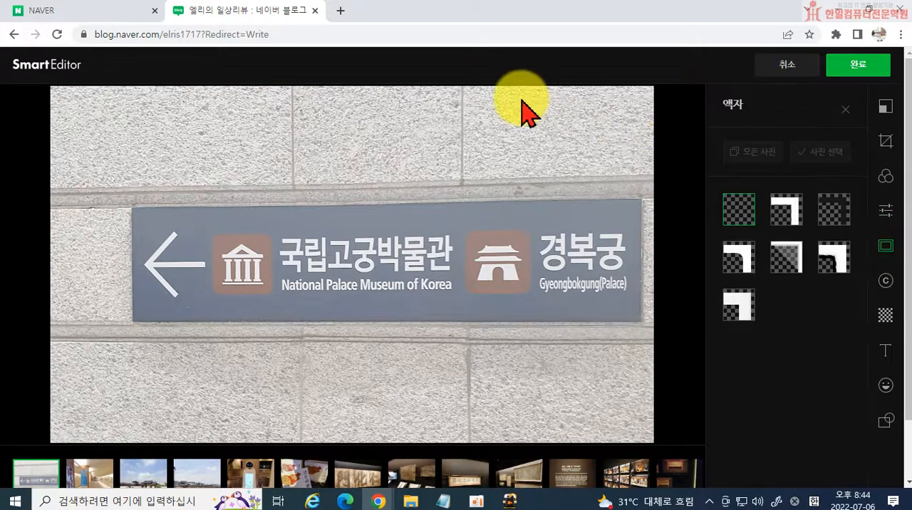
pyautogui.click(787, 216)
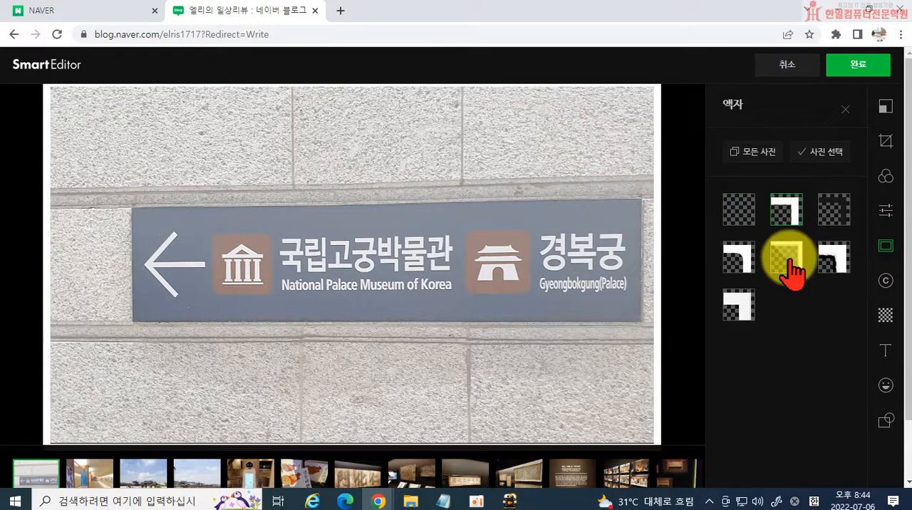
pyautogui.click(789, 265)
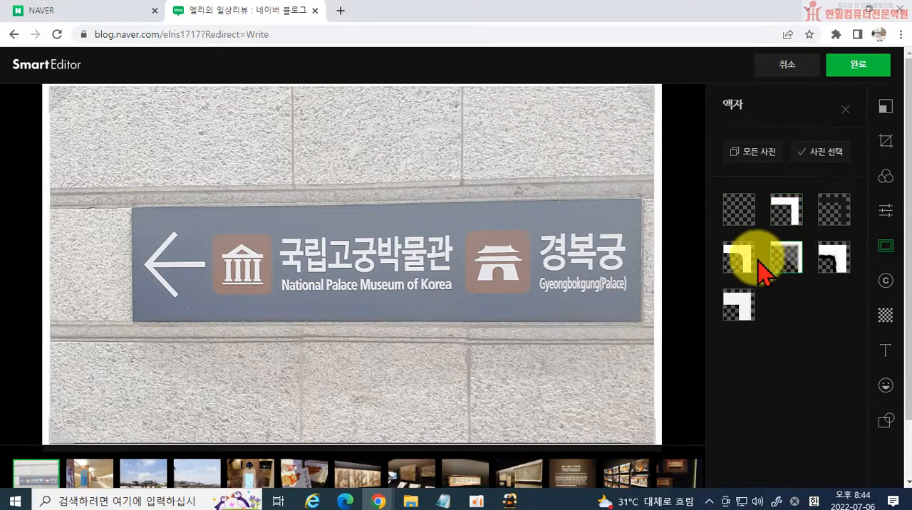
pyautogui.click(738, 213)
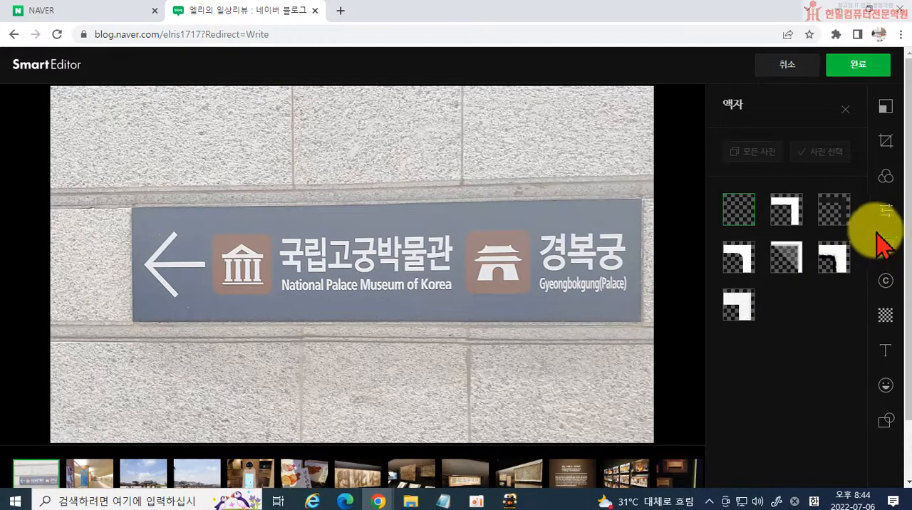
# Try the blog's character logo as an image signature near the photo's lower right corner, then remove it.
pyautogui.click(886, 282)
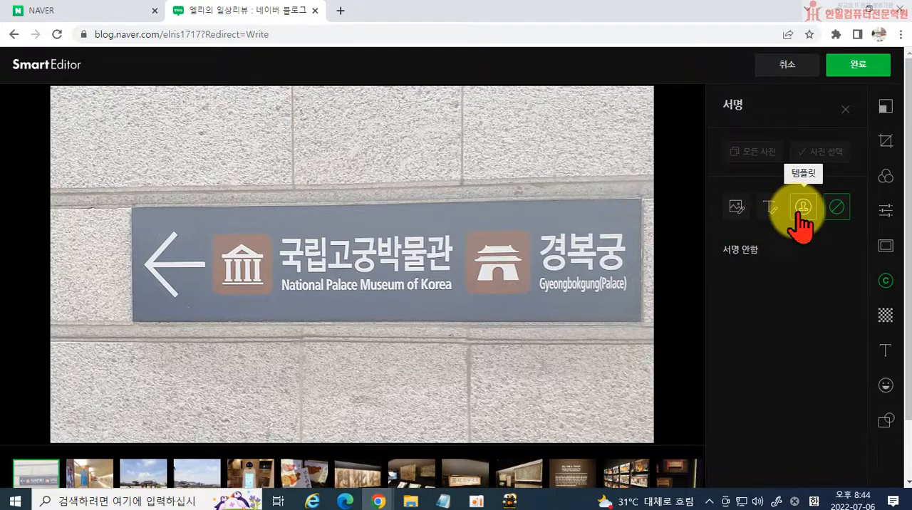
pyautogui.click(737, 208)
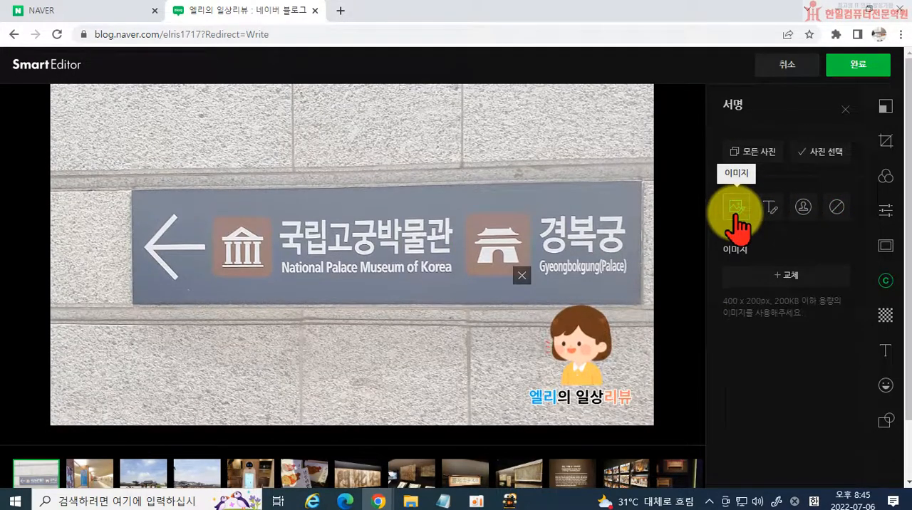
pyautogui.moveTo(535, 309)
pyautogui.mouseDown()
pyautogui.moveTo(494, 326)
pyautogui.moveTo(346, 275)
pyautogui.moveTo(452, 332)
pyautogui.moveTo(604, 381)
pyautogui.mouseUp()
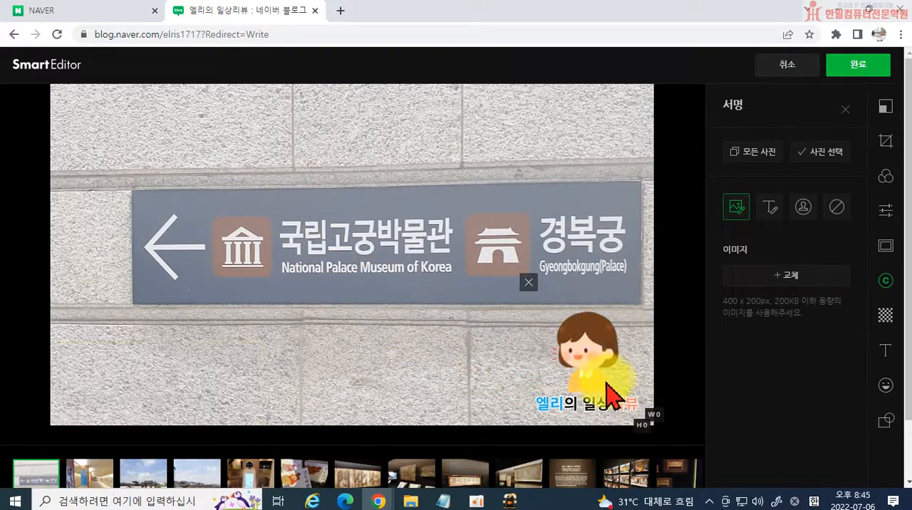
pyautogui.click(528, 282)
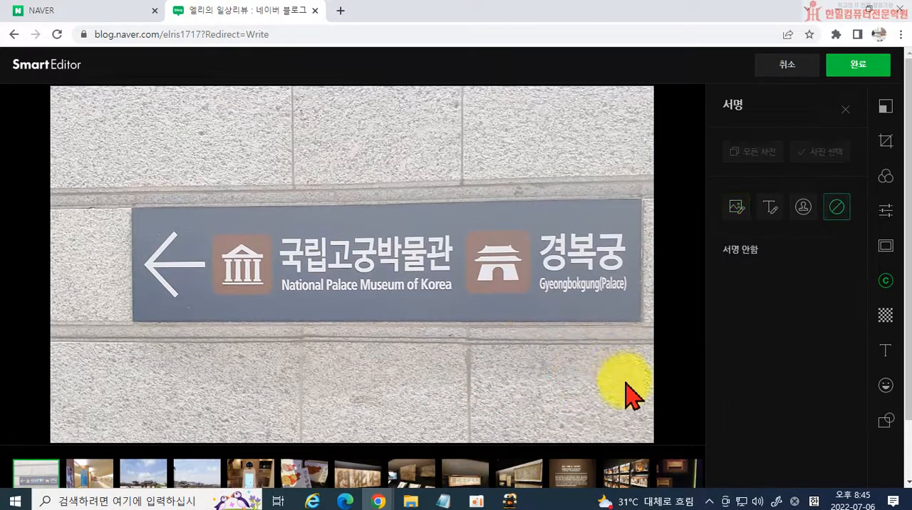
# Add a text signature to the sign photo and replace its blog address with "엘리의 일상리뷰".
pyautogui.click(770, 208)
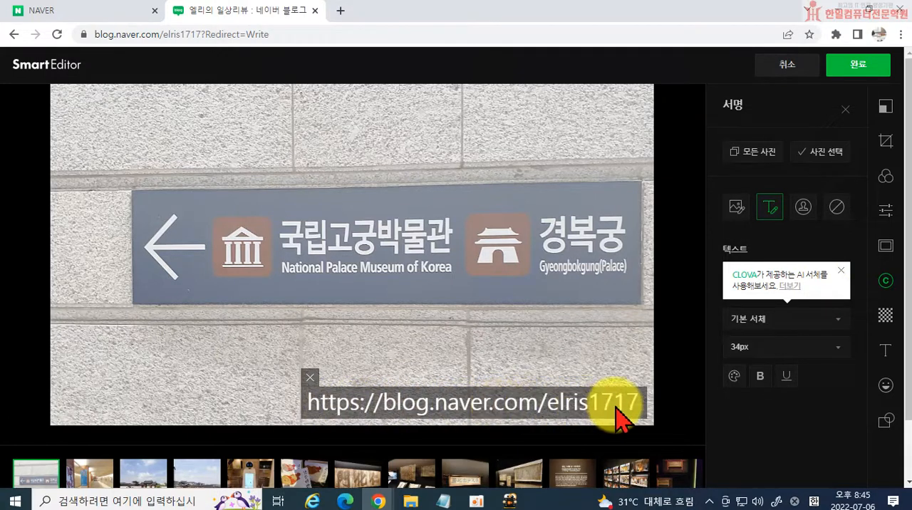
pyautogui.doubleClick(525, 411)
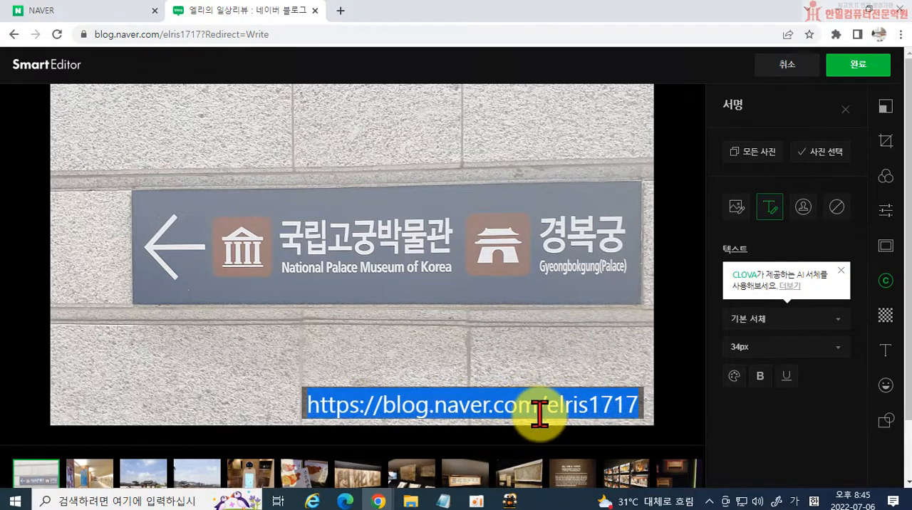
pyautogui.write('에ㄹ리')
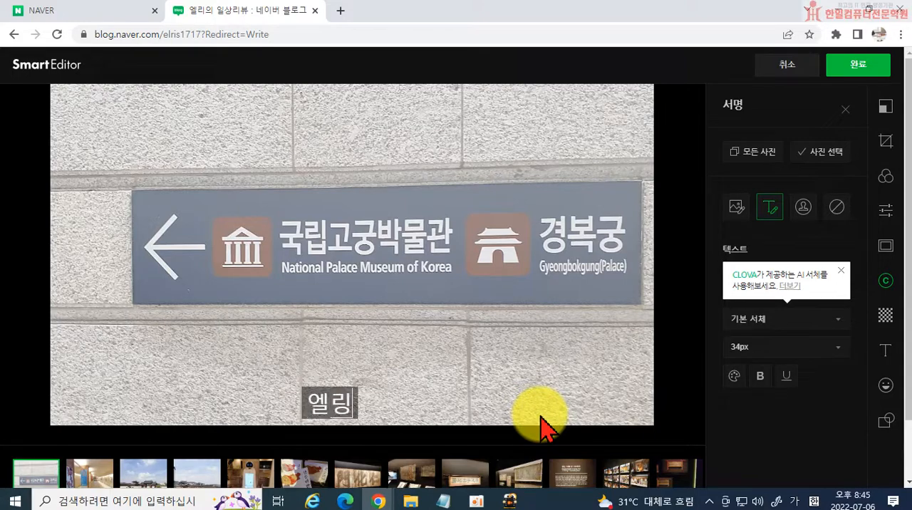
pyautogui.write('의 일상리뷰')
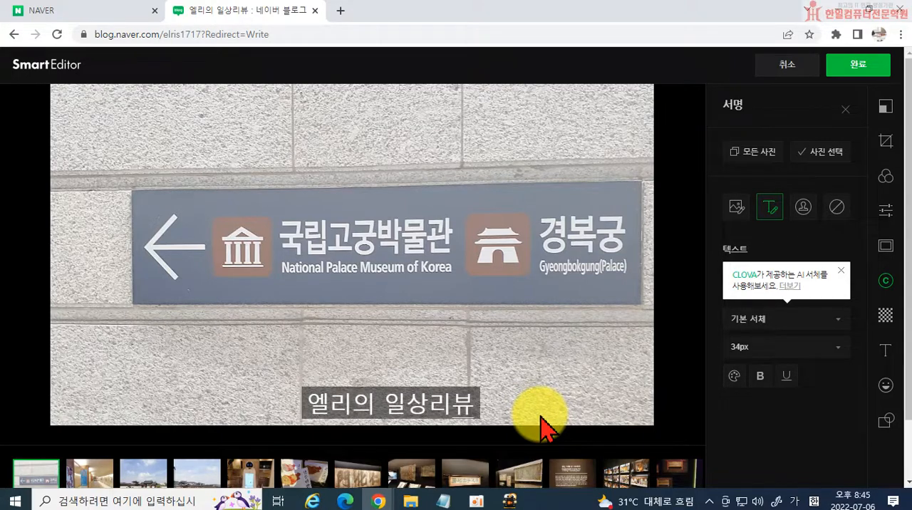
pyautogui.click(541, 426)
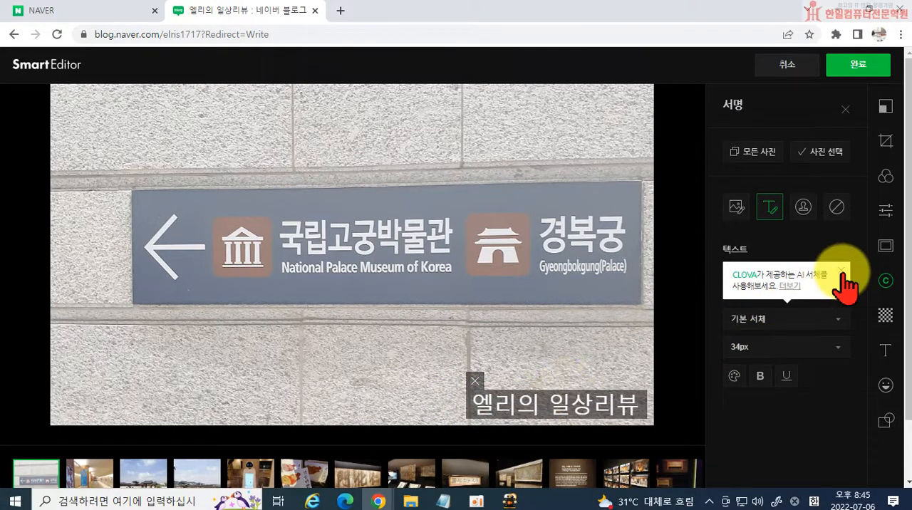
# Set the signature text to the 고딕 아니고 고딩 font at 28px.
pyautogui.click(842, 272)
pyautogui.click(758, 319)
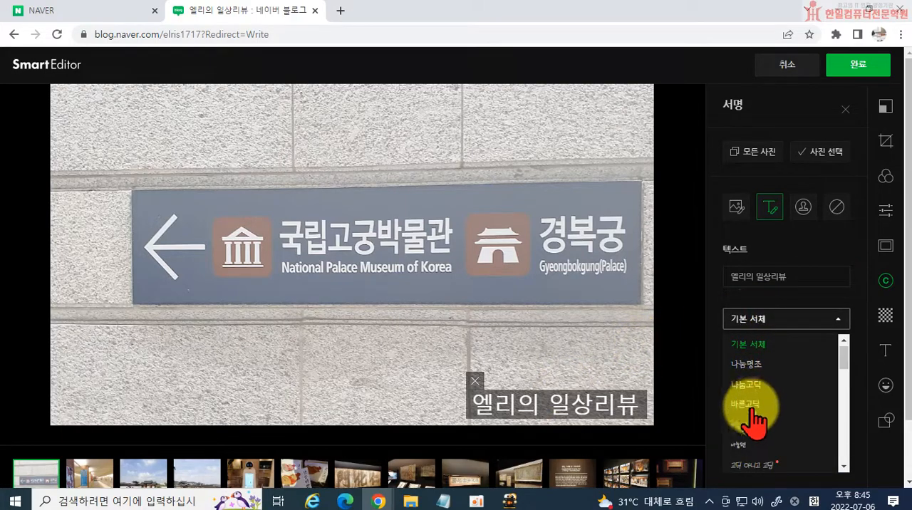
pyautogui.click(755, 467)
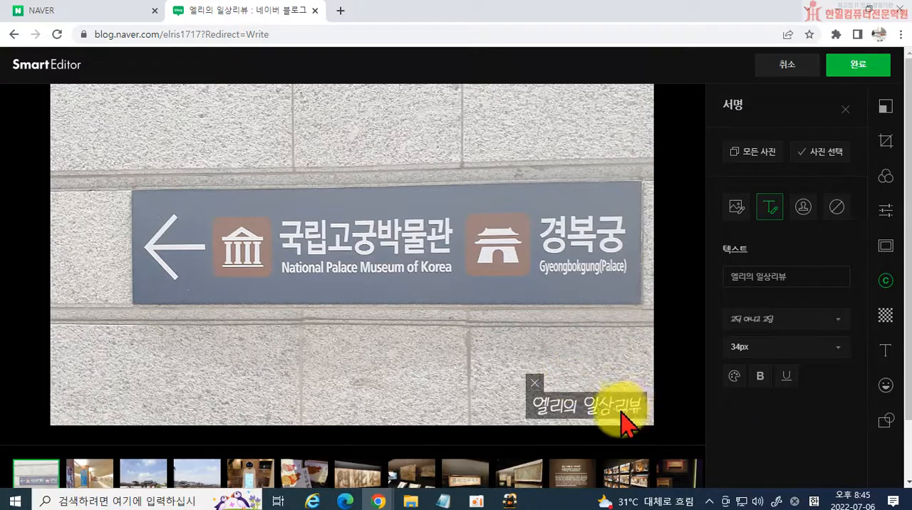
pyautogui.click(769, 349)
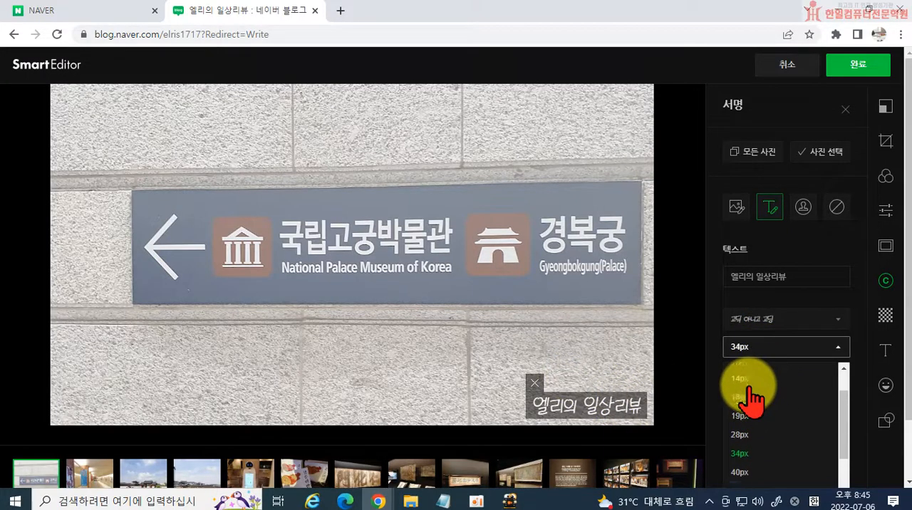
pyautogui.click(742, 441)
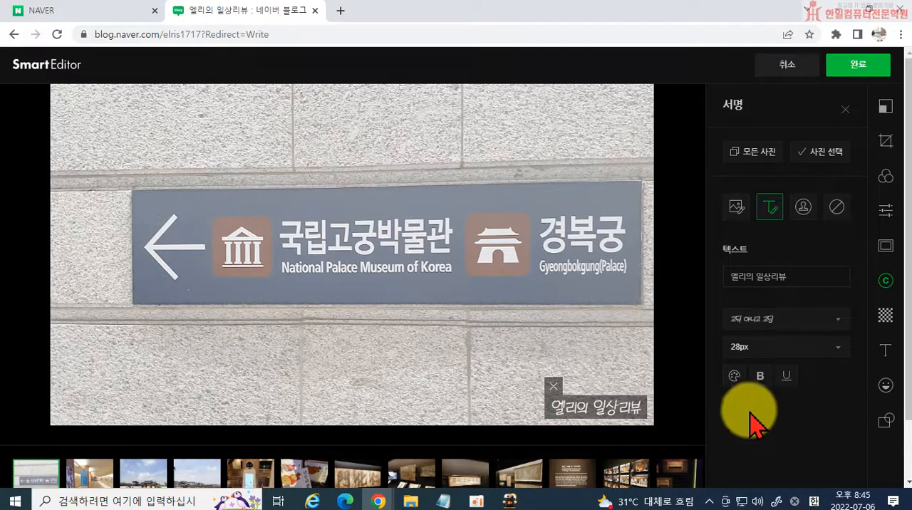
# Set the opacity of the signature's background colour to 0.
pyautogui.click(733, 376)
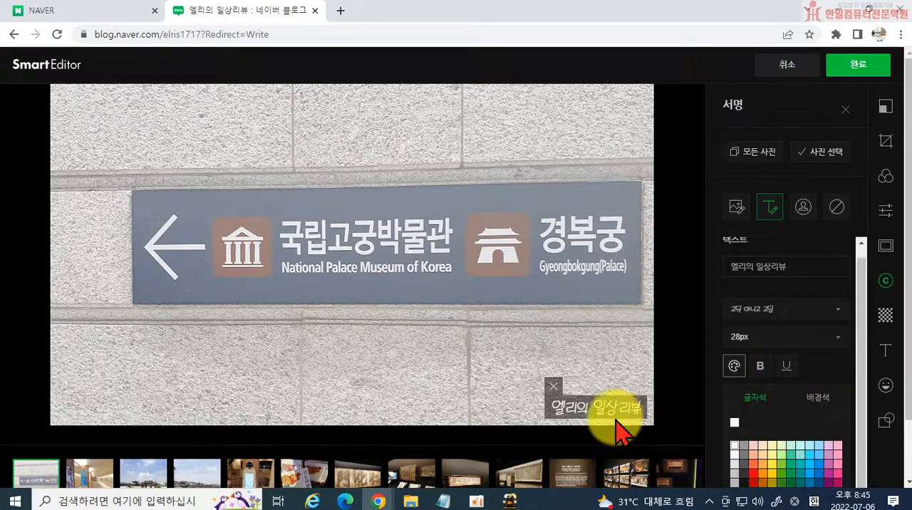
pyautogui.scroll(-1, 738, 439)
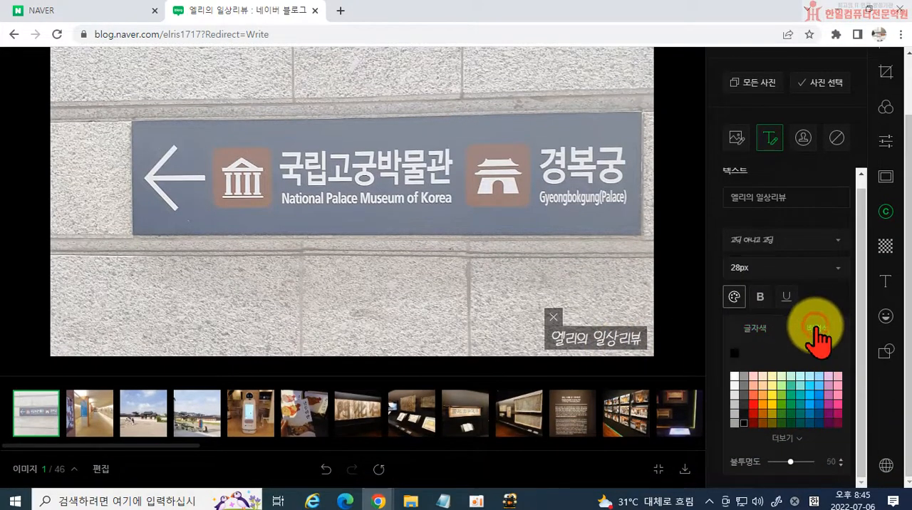
pyautogui.click(815, 329)
pyautogui.moveTo(789, 461); pyautogui.dragTo(767, 462)
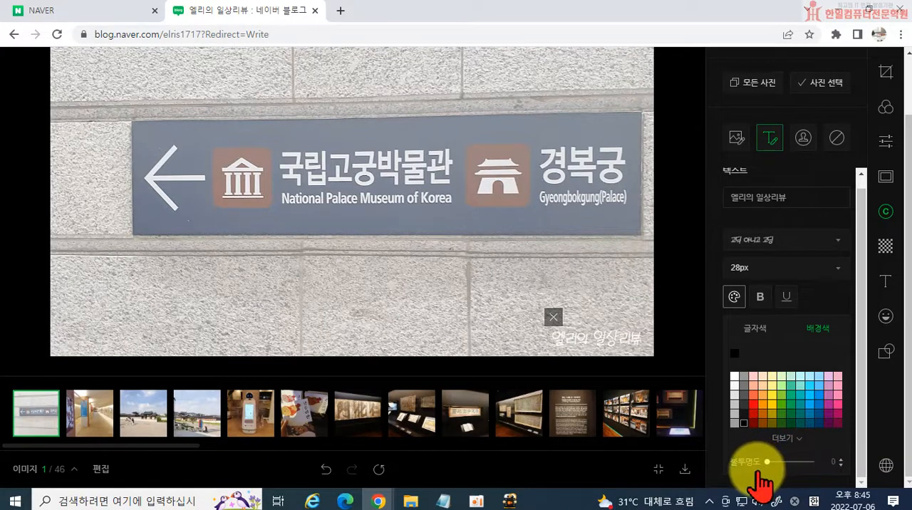
pyautogui.click(795, 302)
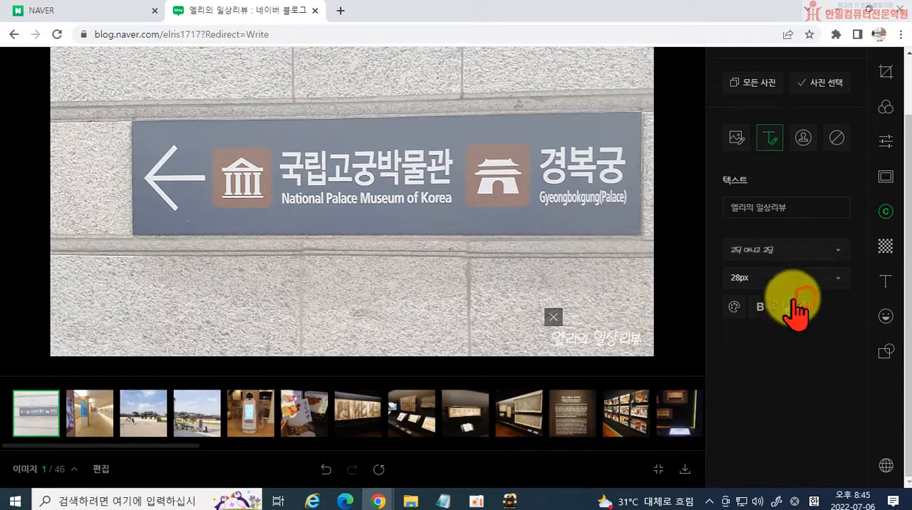
pyautogui.click(735, 307)
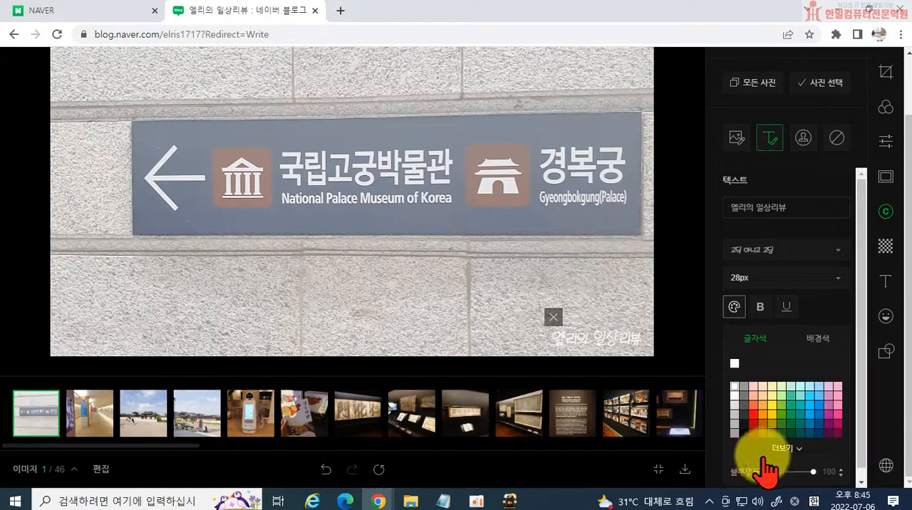
pyautogui.click(812, 322)
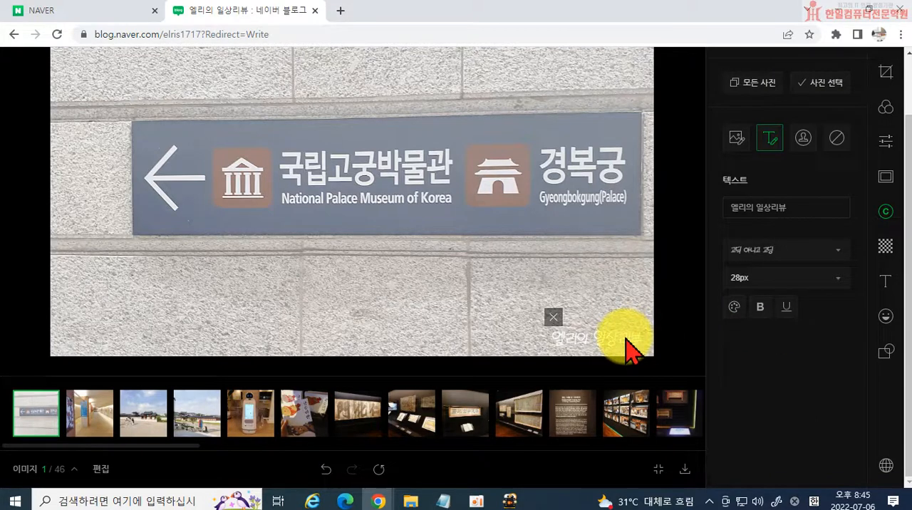
# Set the signature's text colour opacity to 29 and try the signature at different places along the sign's lower edge.
pyautogui.moveTo(620, 341)
pyautogui.mouseDown()
pyautogui.moveTo(580, 302)
pyautogui.moveTo(629, 281)
pyautogui.moveTo(611, 243)
pyautogui.moveTo(620, 241)
pyautogui.moveTo(403, 241)
pyautogui.moveTo(427, 265)
pyautogui.moveTo(607, 346)
pyautogui.moveTo(621, 342)
pyautogui.moveTo(617, 354)
pyautogui.mouseUp()
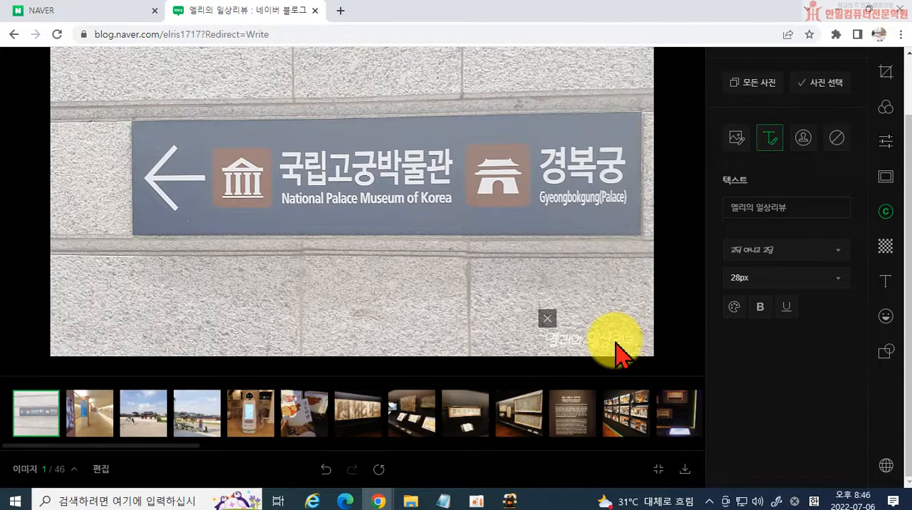
pyautogui.moveTo(609, 349); pyautogui.dragTo(411, 250)
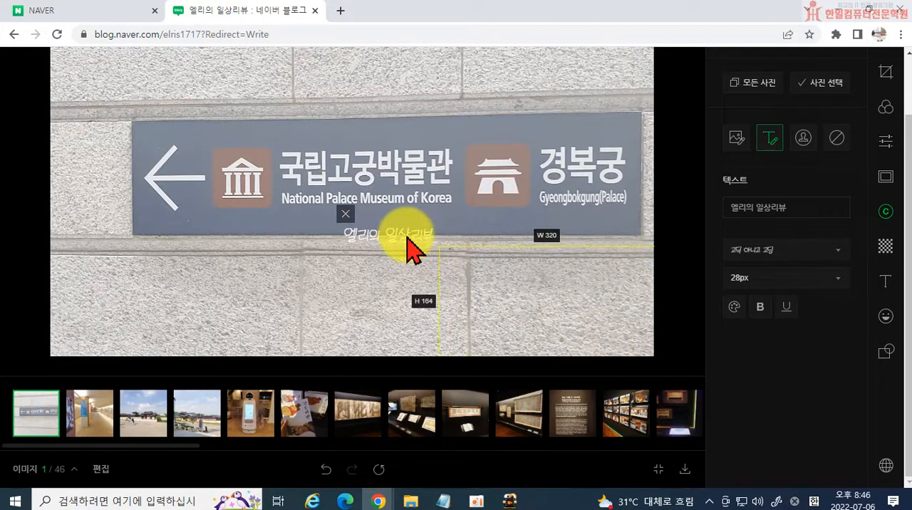
pyautogui.click(734, 307)
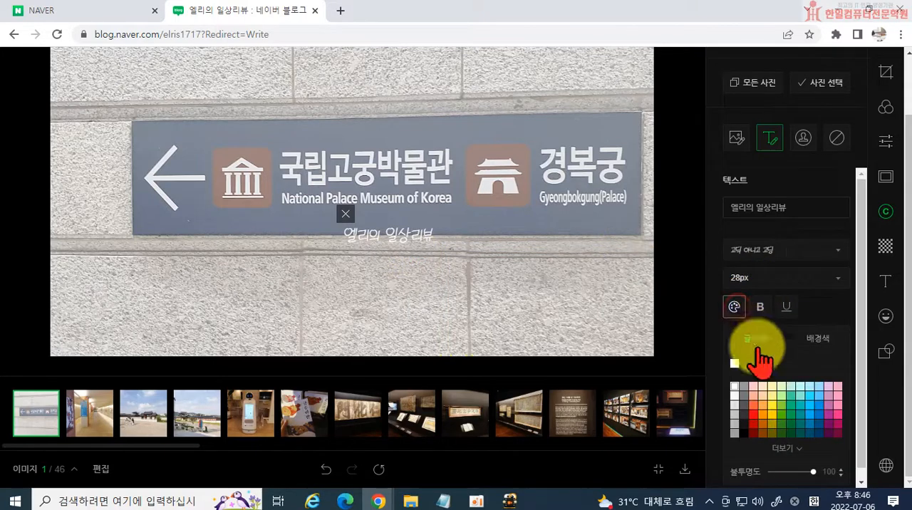
pyautogui.click(788, 472)
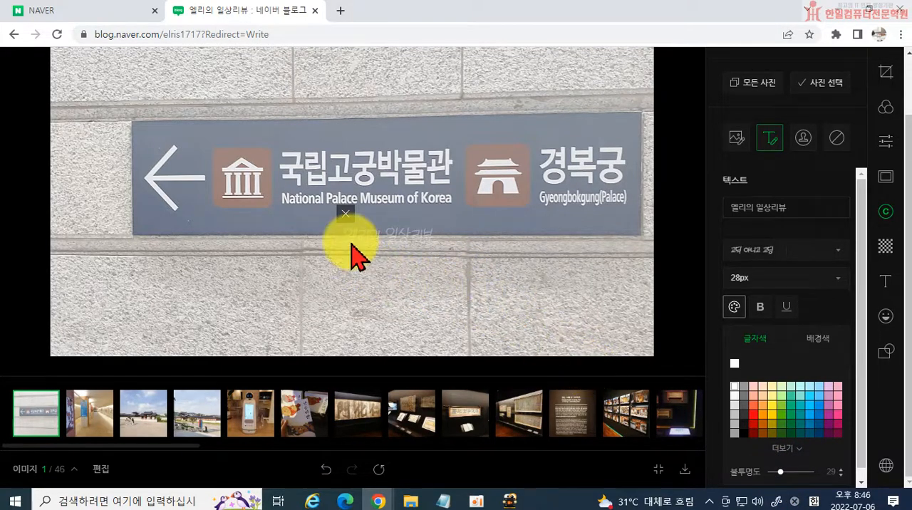
pyautogui.moveTo(382, 244); pyautogui.dragTo(581, 238)
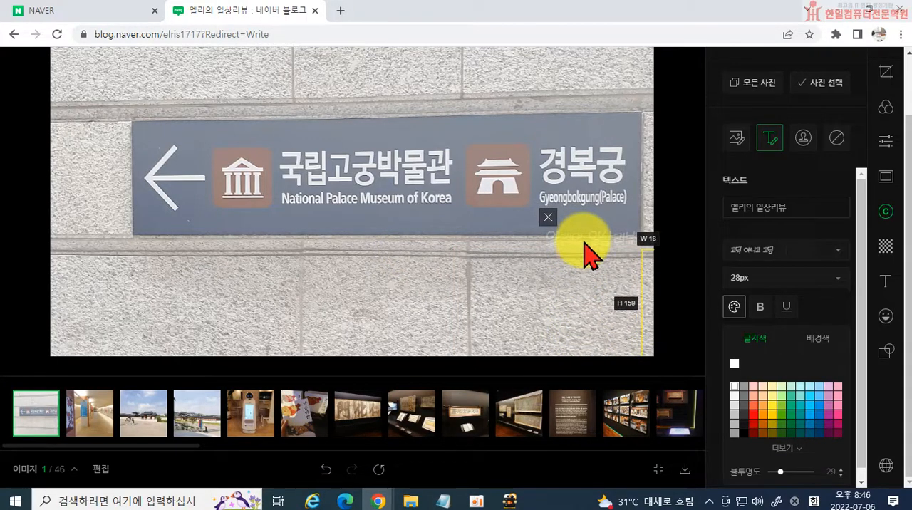
pyautogui.moveTo(585, 242); pyautogui.dragTo(584, 239)
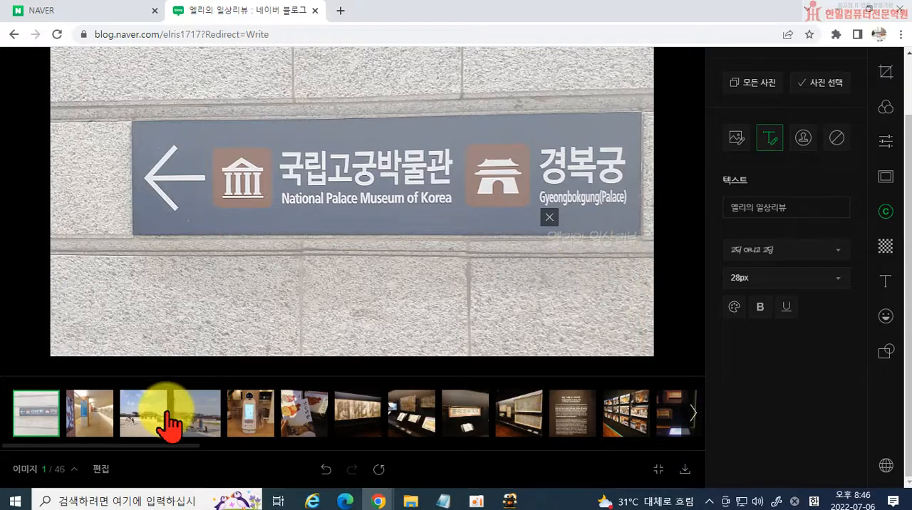
# Place the signature near the first photo's lower right corner, apply it to all photos and open the second photo to check it.
pyautogui.click(88, 427)
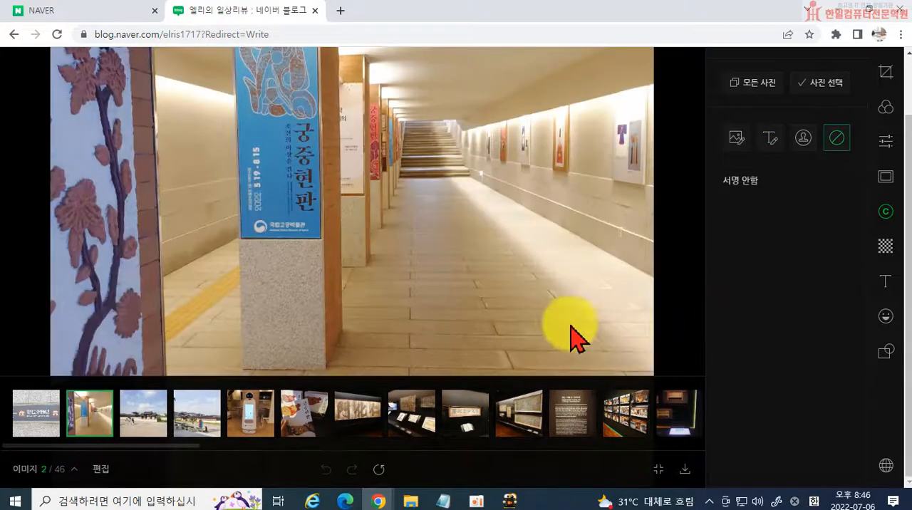
pyautogui.click(35, 420)
pyautogui.moveTo(591, 271); pyautogui.dragTo(598, 363)
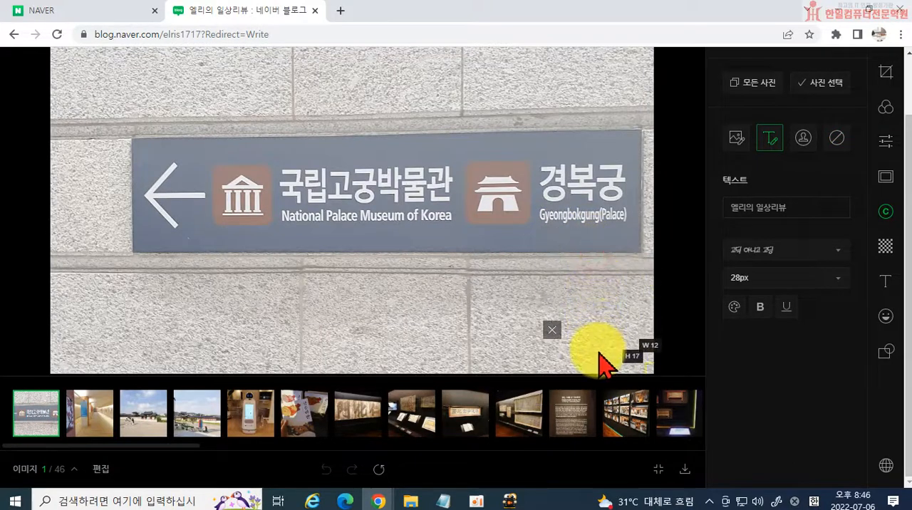
pyautogui.click(759, 82)
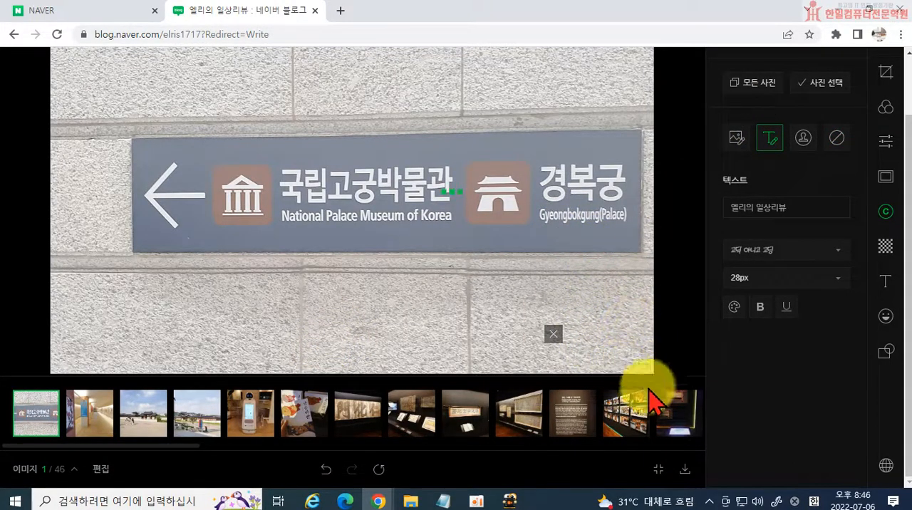
pyautogui.click(90, 424)
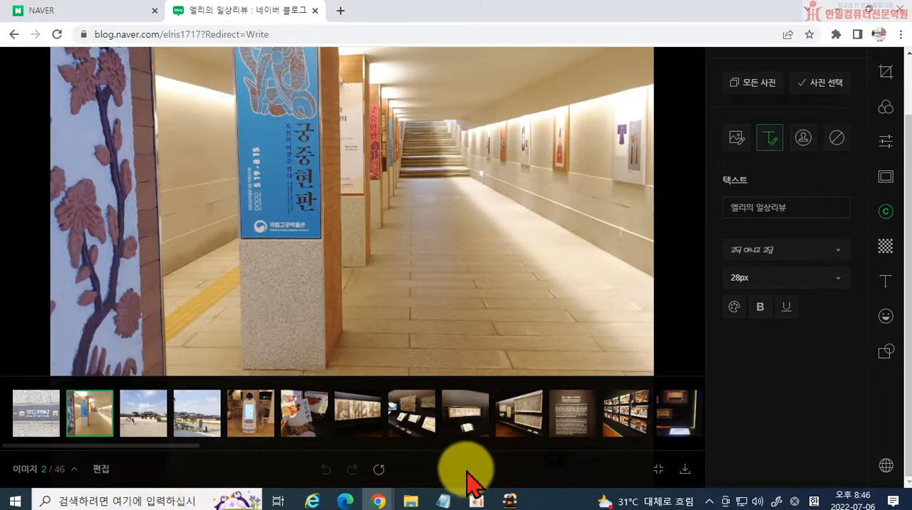
# Fit the second photo in the view and check the signature on the second, third and fourth photos.
pyautogui.click(658, 470)
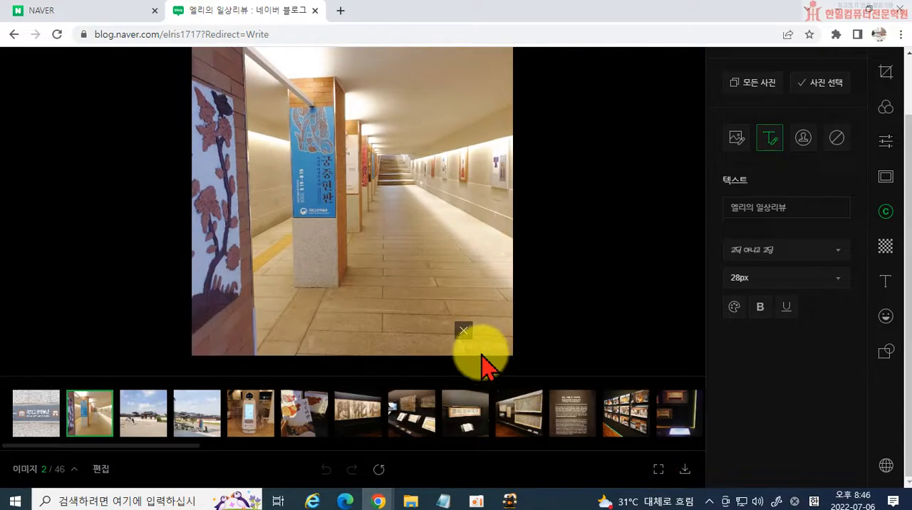
pyautogui.click(150, 426)
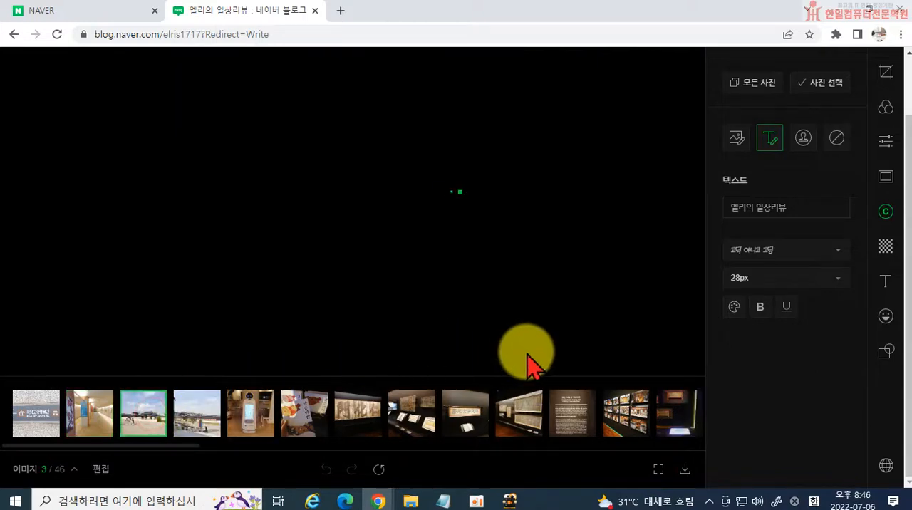
pyautogui.click(202, 429)
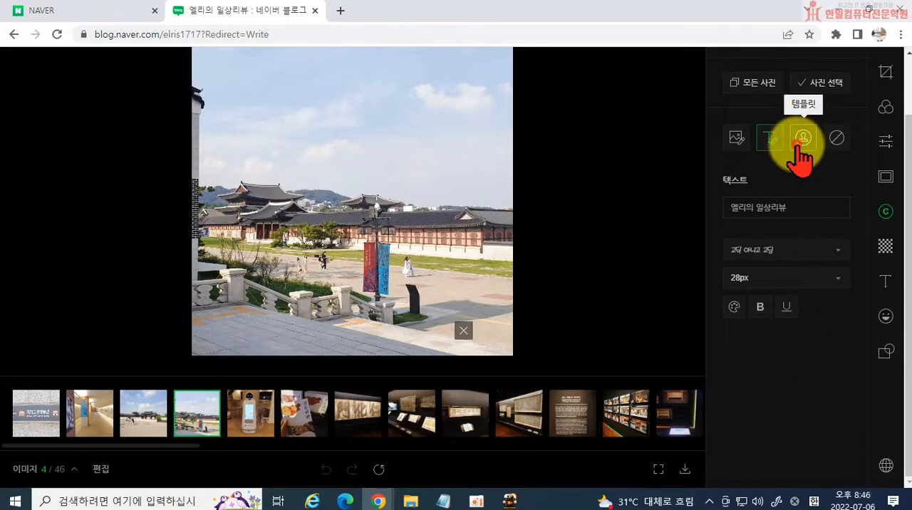
# Try signature templates on the fourth photo, including the 에디의 맛집여행 laurel design.
pyautogui.click(798, 144)
pyautogui.click(792, 274)
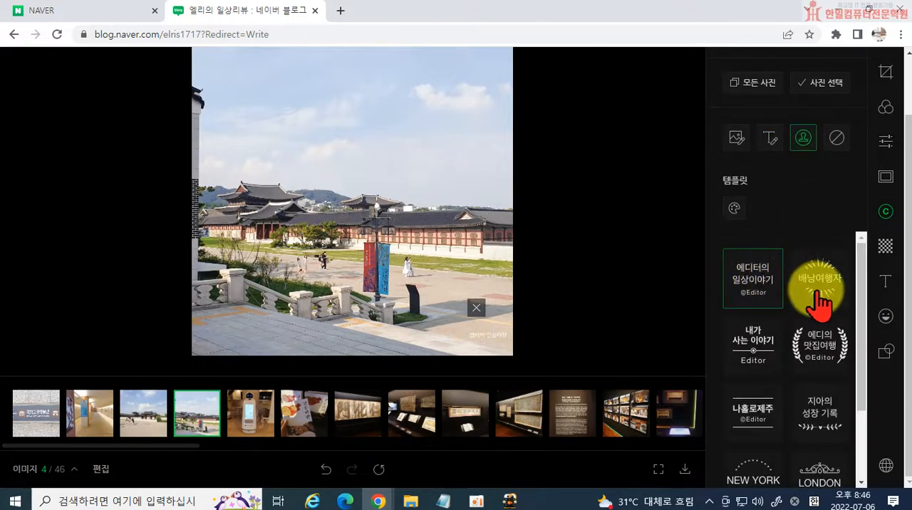
pyautogui.click(816, 344)
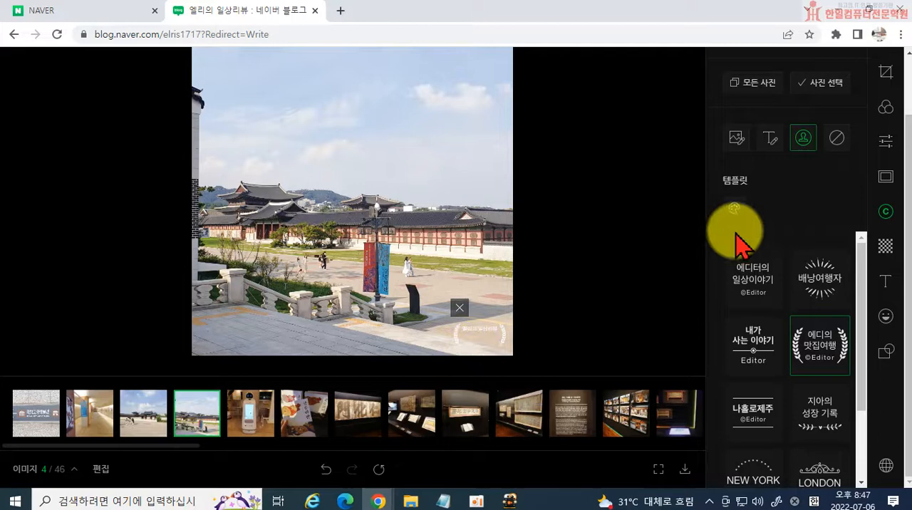
# Return to the text signature, set its text colour opacity to 46 and apply it to all photos.
pyautogui.click(767, 140)
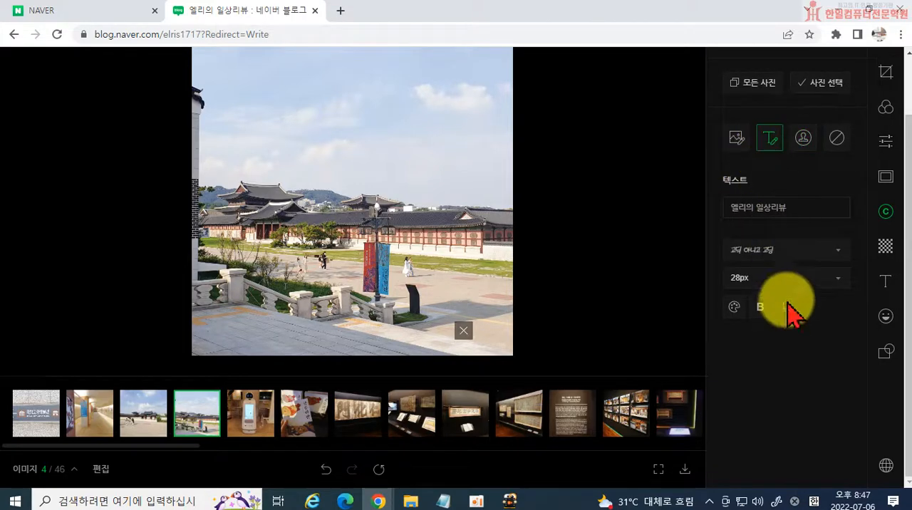
pyautogui.click(733, 307)
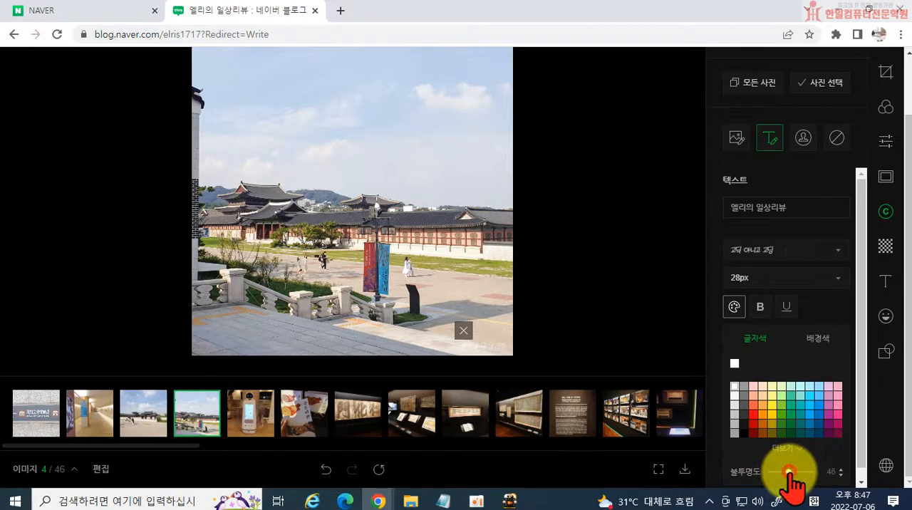
pyautogui.click(755, 89)
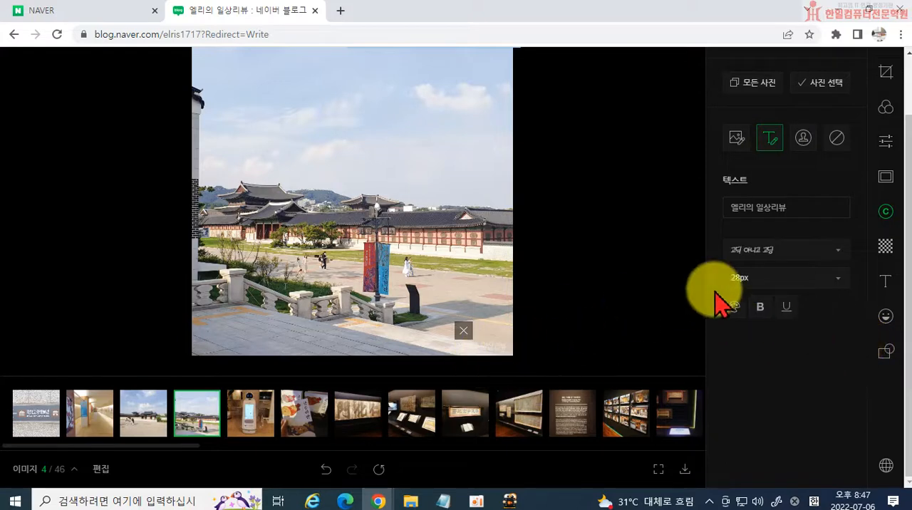
# Try the square mosaic on the fourth photo with its level set to 3.
pyautogui.click(887, 247)
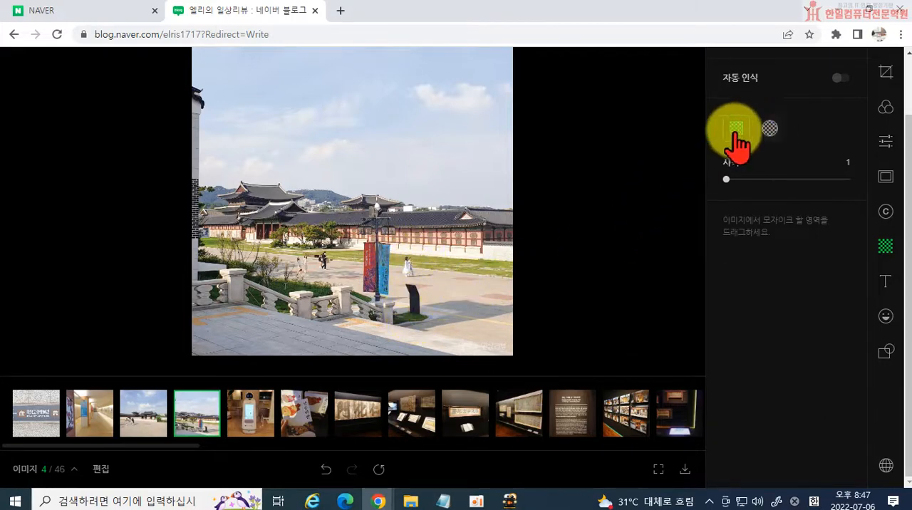
pyautogui.click(411, 264)
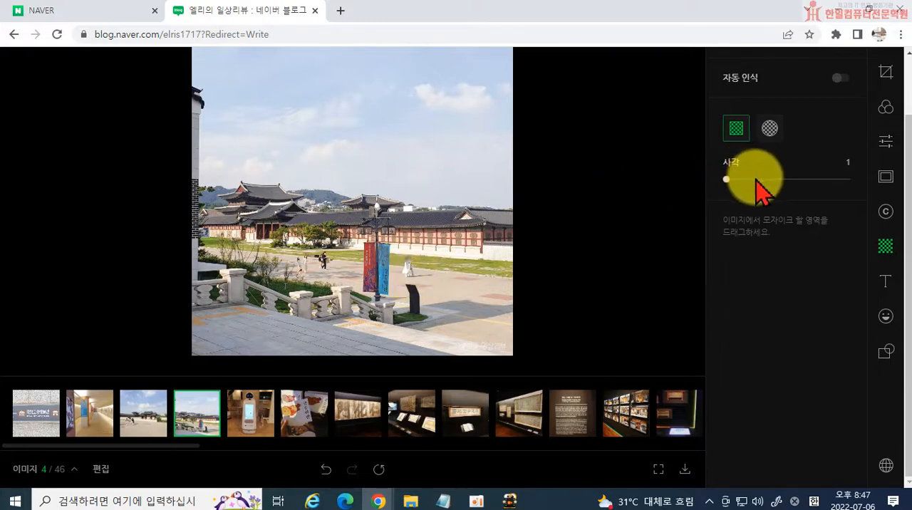
pyautogui.moveTo(757, 180); pyautogui.dragTo(774, 180)
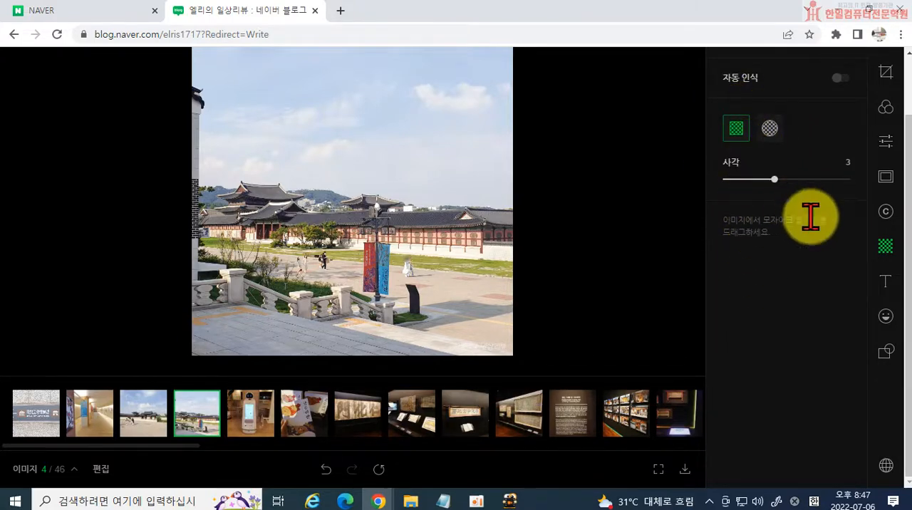
# Add the 제주도의 맛있는 음식 일기 art typography to the third photo and enlarge it across the picture.
pyautogui.click(884, 285)
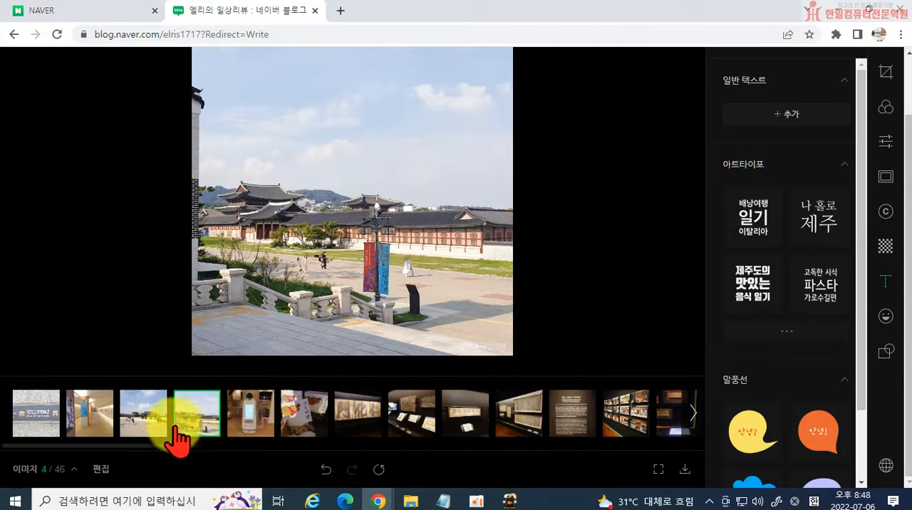
pyautogui.click(143, 424)
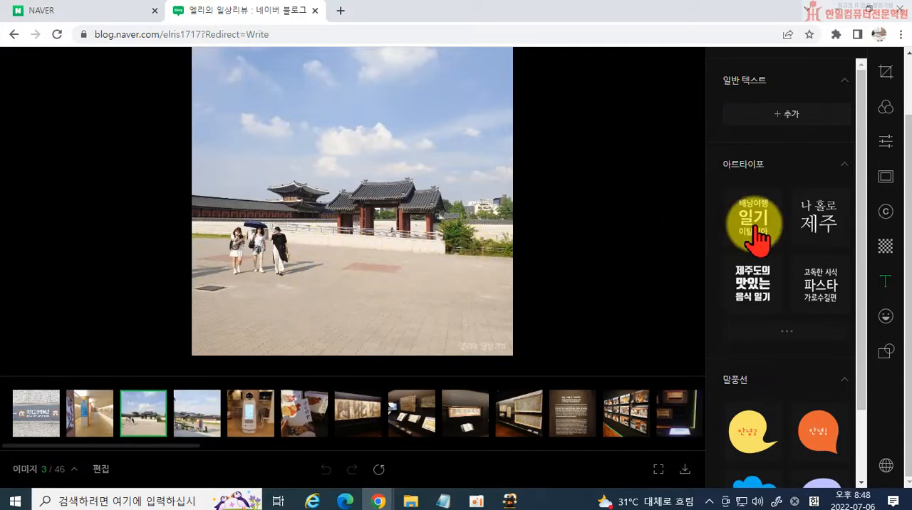
pyautogui.scroll(1, 768, 129)
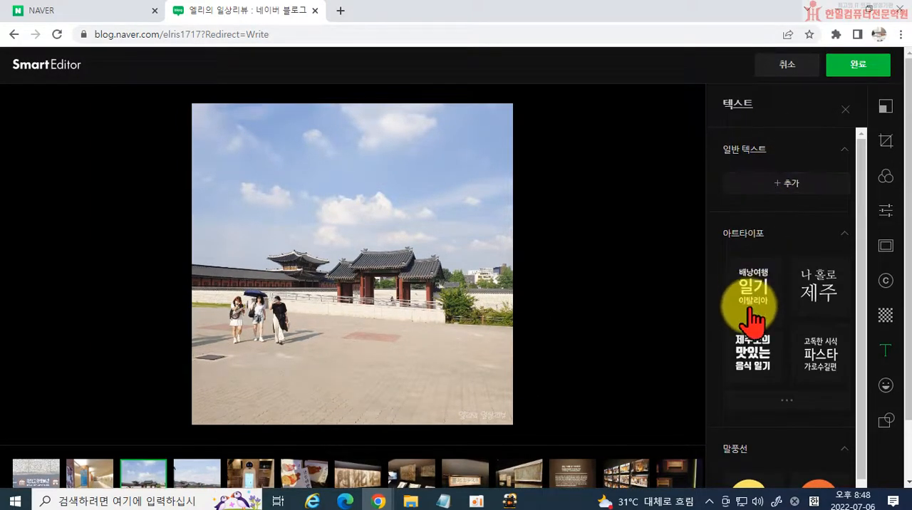
pyautogui.click(752, 360)
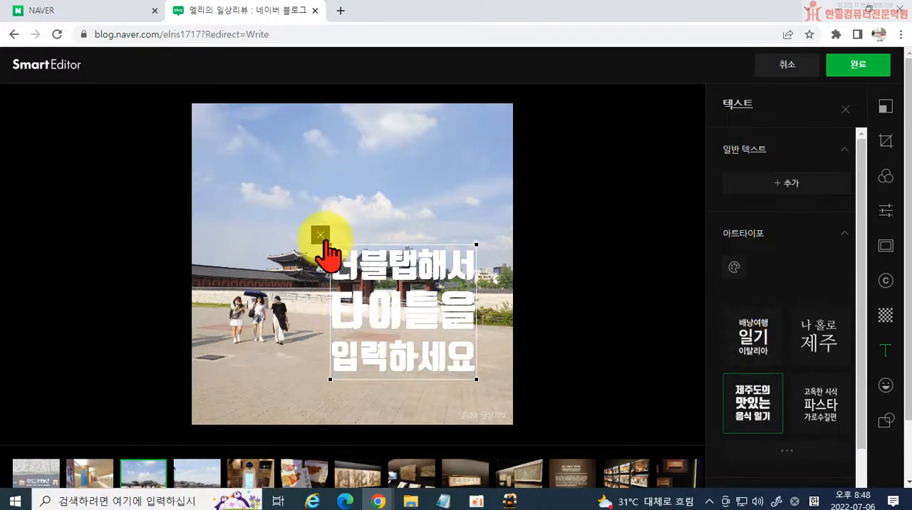
pyautogui.moveTo(332, 243); pyautogui.dragTo(234, 178)
pyautogui.moveTo(352, 276); pyautogui.dragTo(353, 280)
# Replace the title's three lines with 조선의 이상을 걸다, 궁중현판 and 기획전시회, and shift the title slightly lower on the photo.
pyautogui.doubleClick(314, 195)
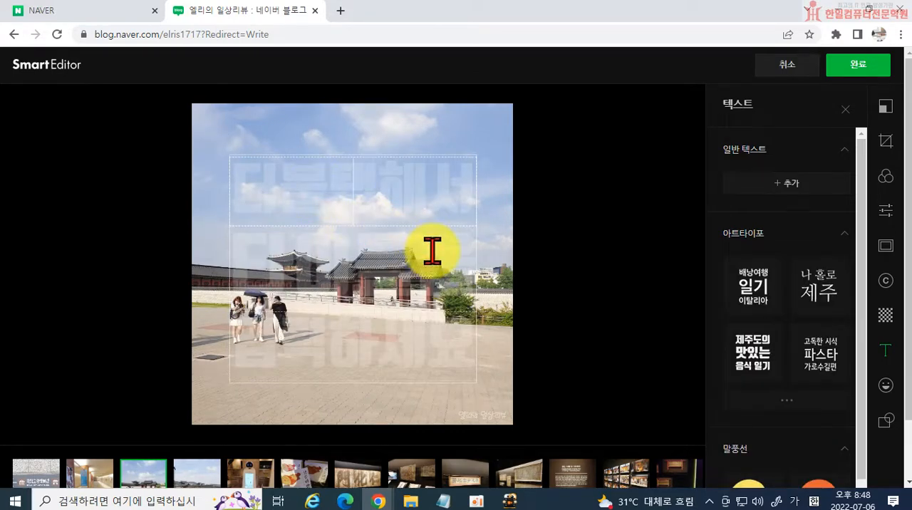
pyautogui.write('ㄱ')
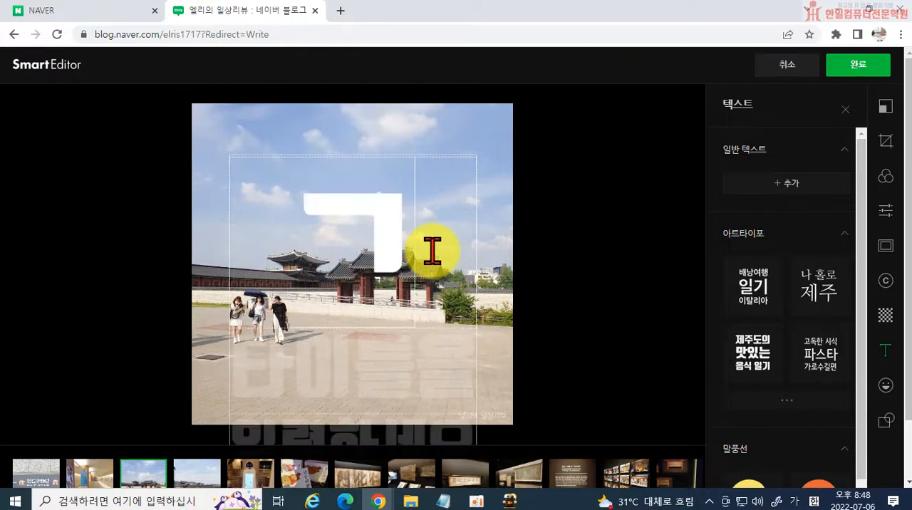
pyautogui.press('BackSpace')
pyautogui.write('조선의 이사')
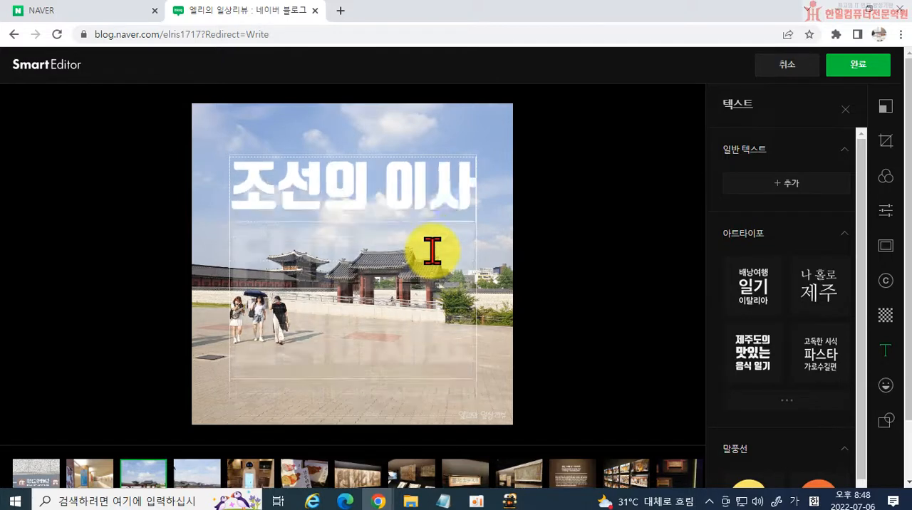
pyautogui.write('상을 걸다')
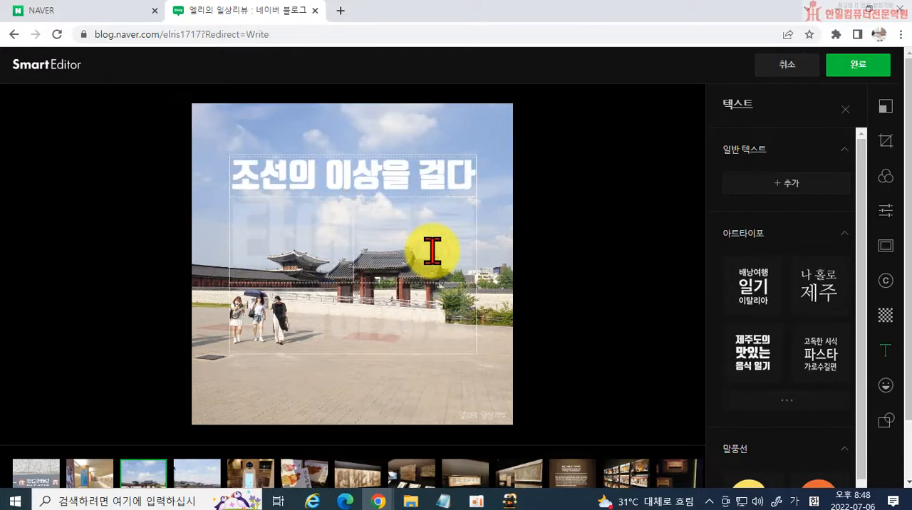
pyautogui.write('궁중현파')
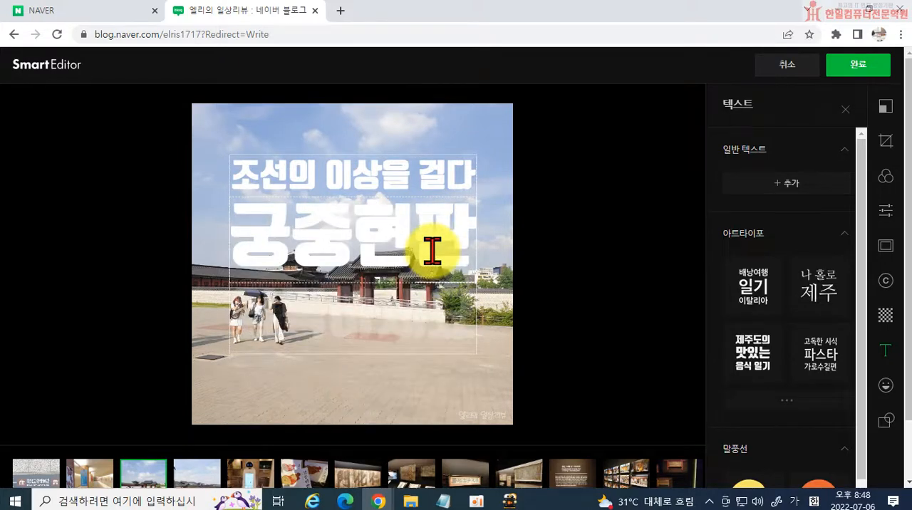
pyautogui.write('ㅈ')
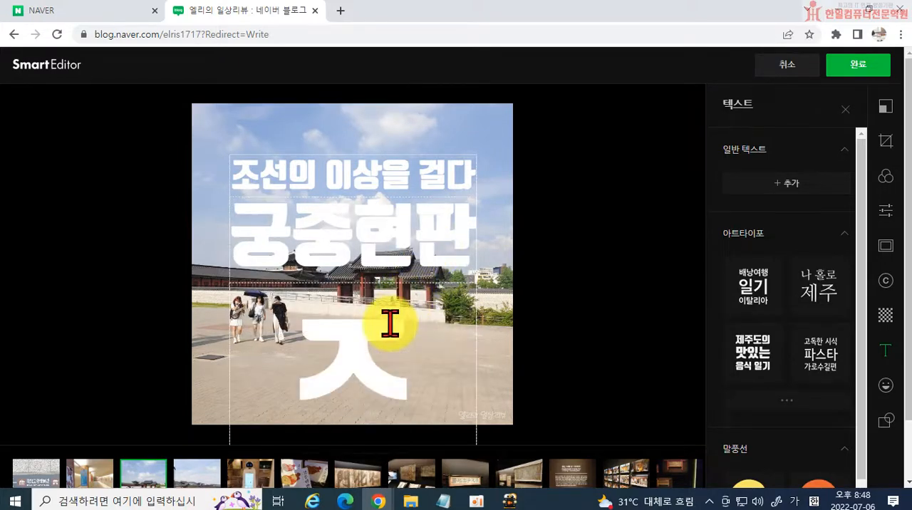
pyautogui.press('BackSpace')
pyautogui.write('기획전시회')
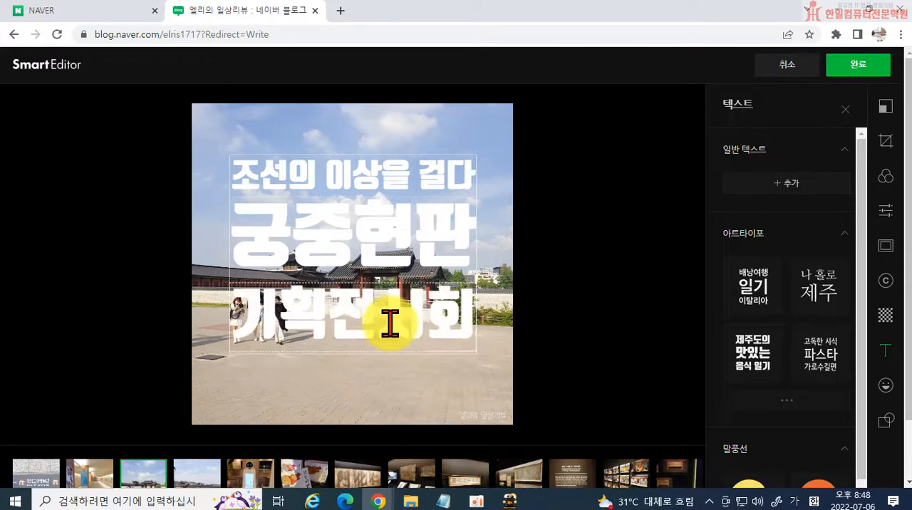
pyautogui.click(407, 336)
pyautogui.moveTo(407, 335); pyautogui.dragTo(418, 347)
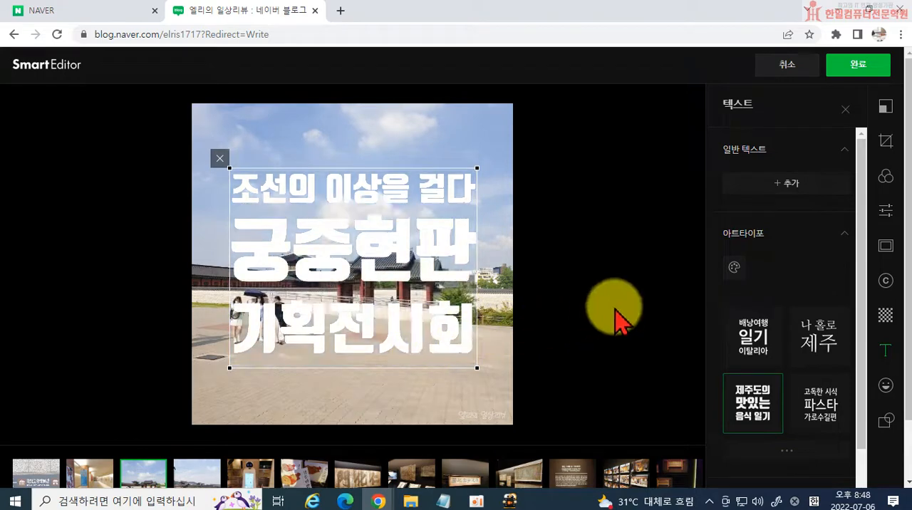
# Try the title in orange and pale yellow, and restore its colour to white.
pyautogui.click(734, 267)
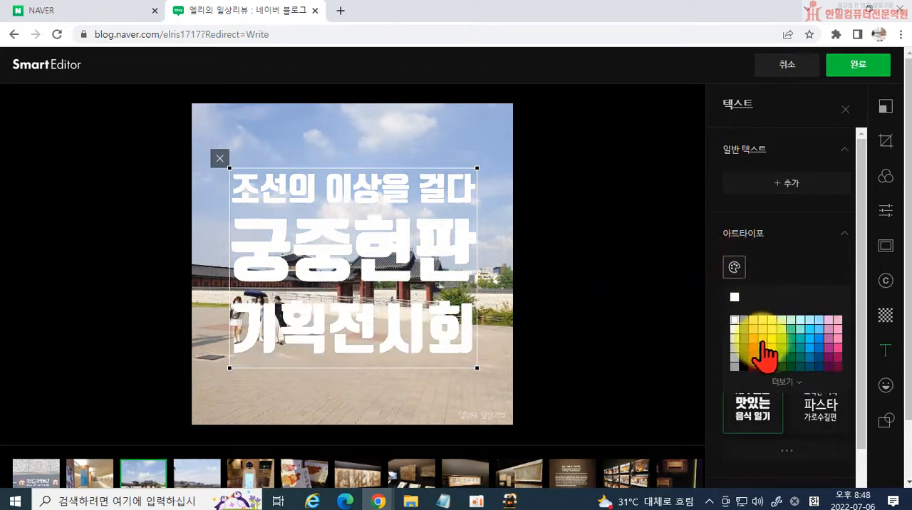
pyautogui.click(756, 346)
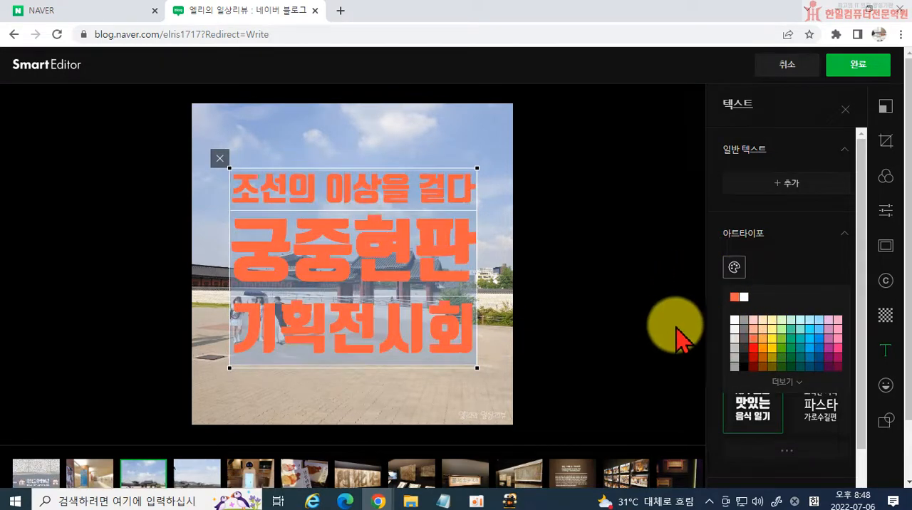
pyautogui.click(771, 329)
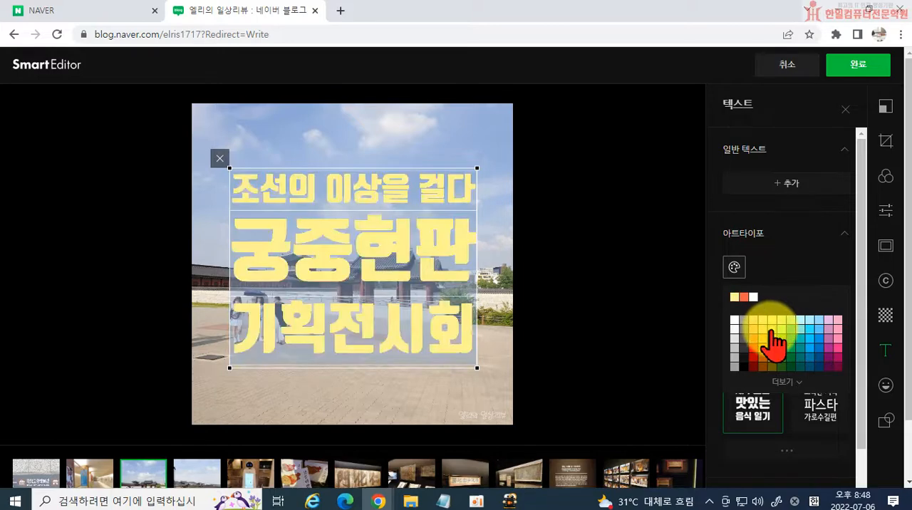
pyautogui.click(734, 320)
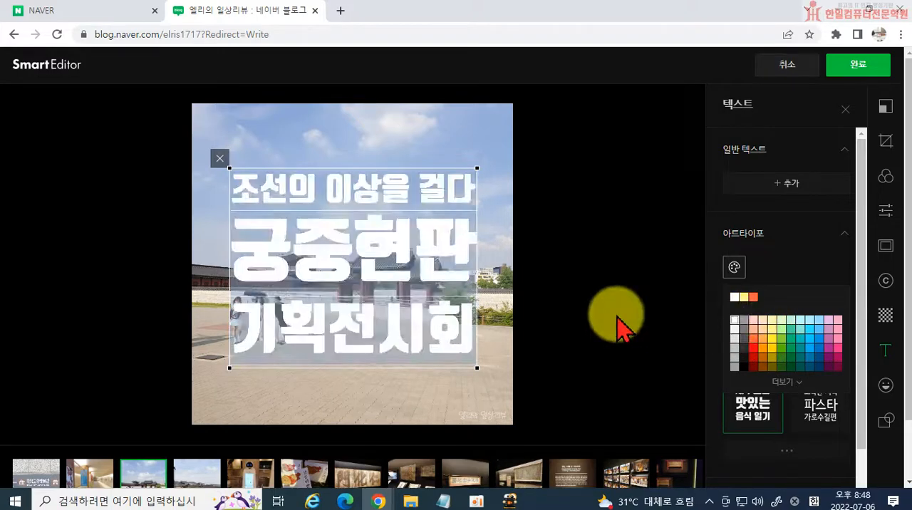
pyautogui.click(617, 316)
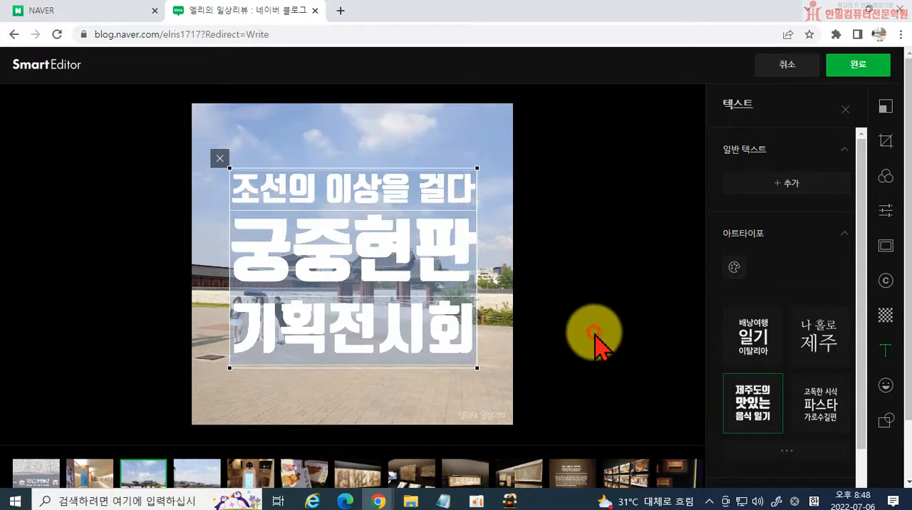
pyautogui.click(502, 332)
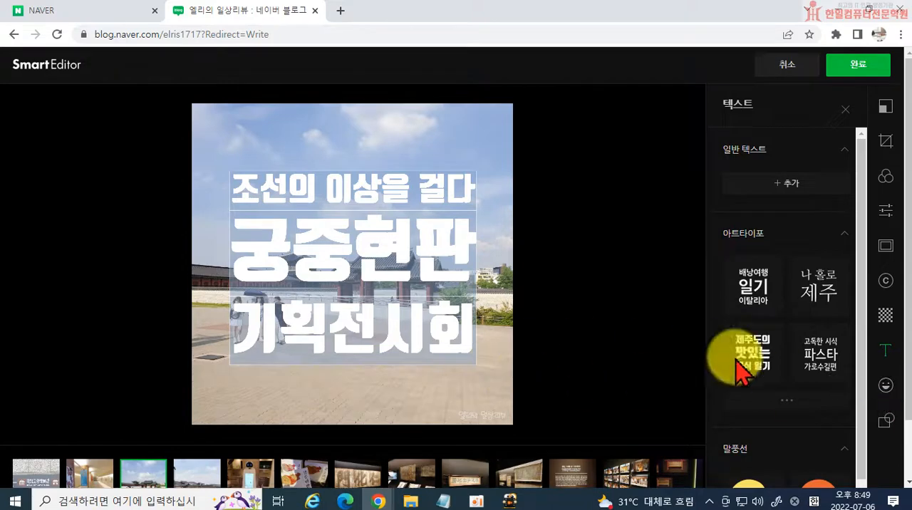
# Add the white 좋아요 text sticker of two figures to the third photo and place it in the lower-right corner above the signature.
pyautogui.click(885, 387)
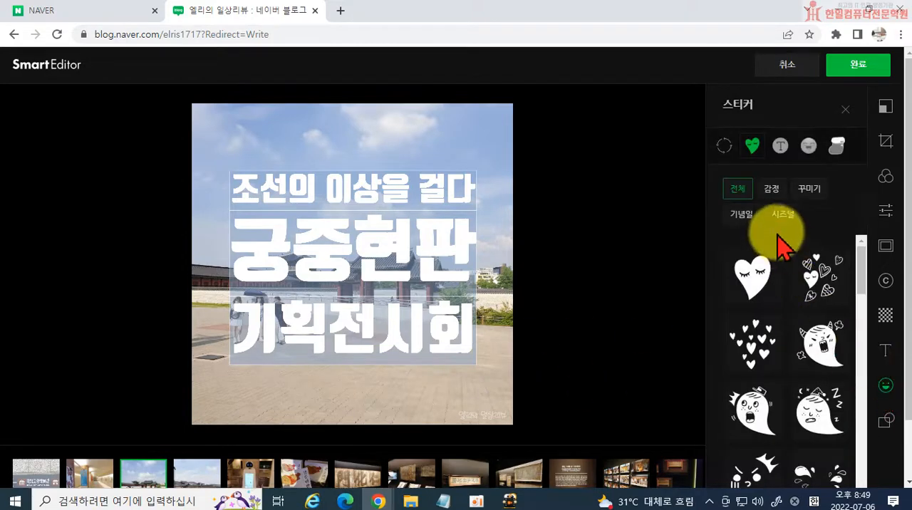
pyautogui.click(779, 152)
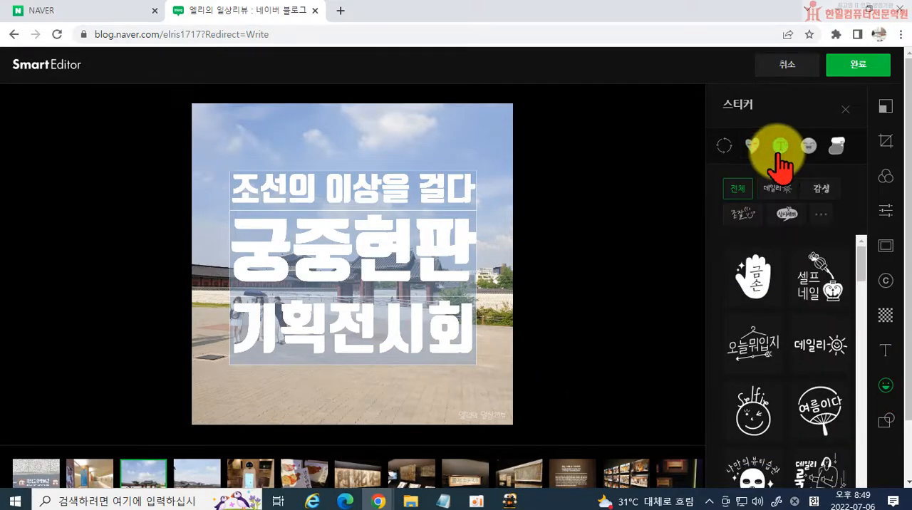
pyautogui.click(806, 148)
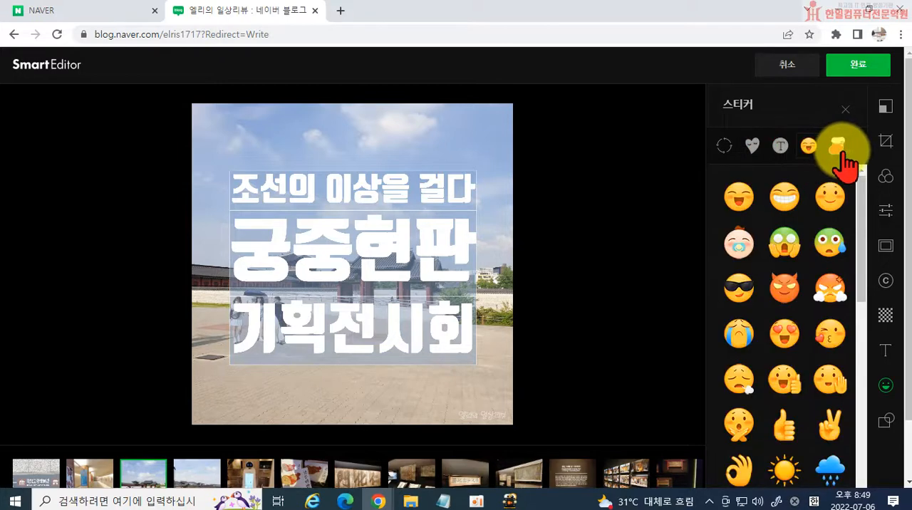
pyautogui.click(839, 152)
pyautogui.click(808, 148)
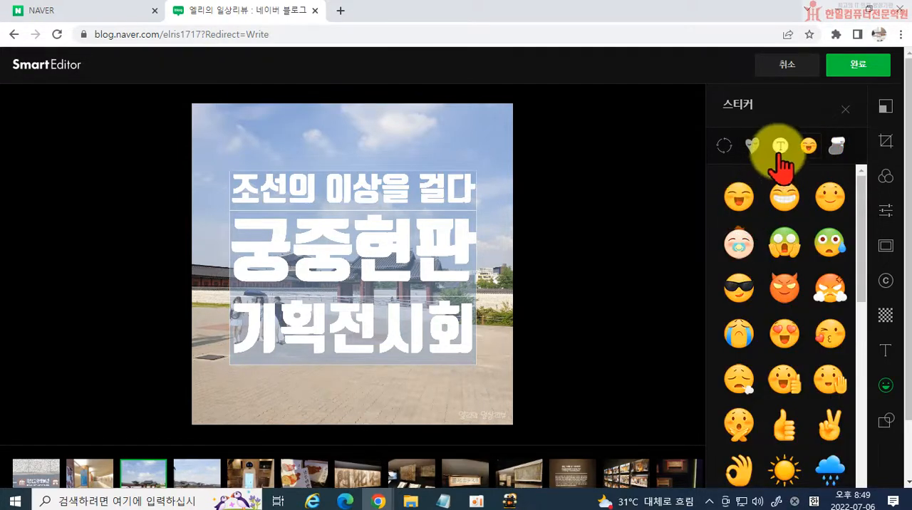
pyautogui.click(780, 150)
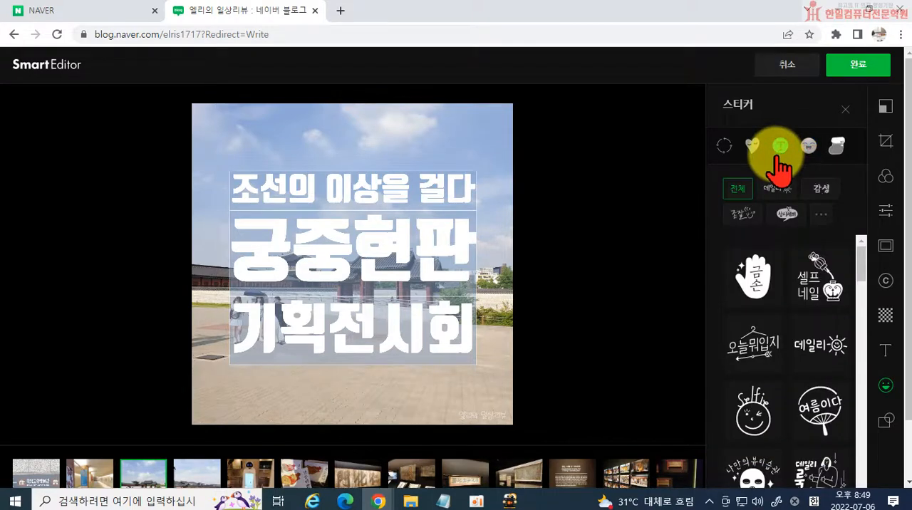
pyautogui.scroll(-3, 798, 384)
pyautogui.scroll(-3, 800, 403)
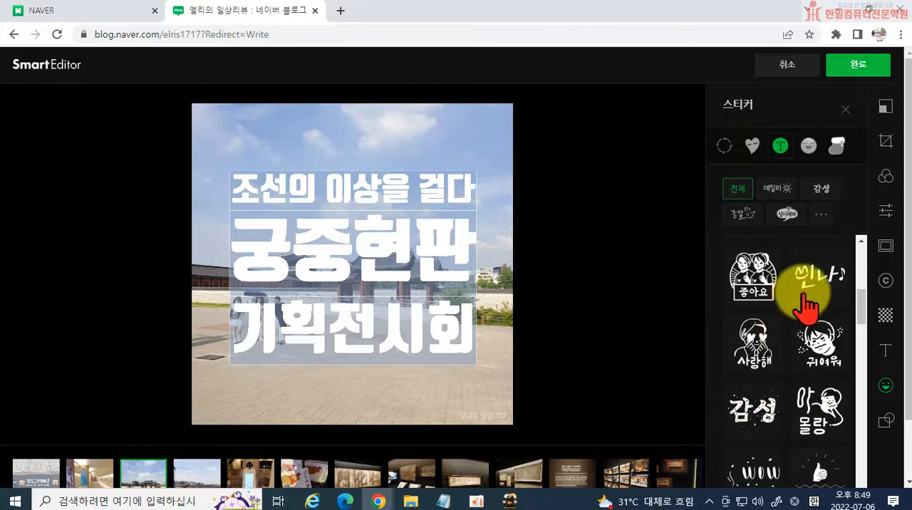
pyautogui.click(751, 298)
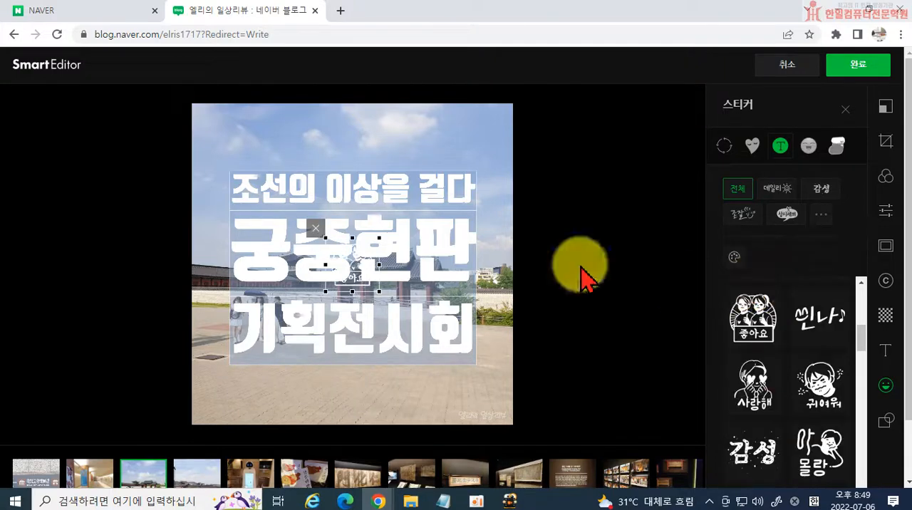
pyautogui.moveTo(361, 268); pyautogui.dragTo(485, 391)
pyautogui.click(591, 385)
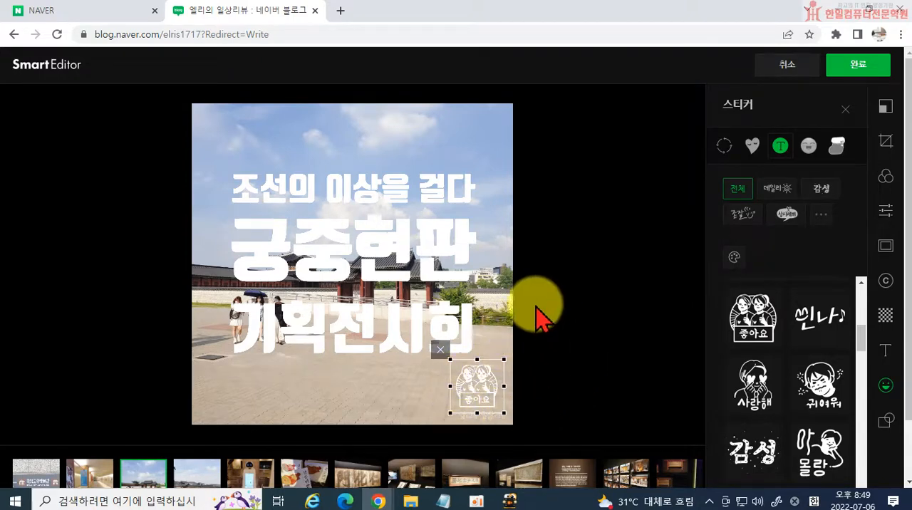
# Try a circular mask on the fourth photo, enlarged to nearly the full picture with the palace scene centred inside it.
pyautogui.scroll(-1, 285, 463)
pyautogui.moveTo(632, 416)
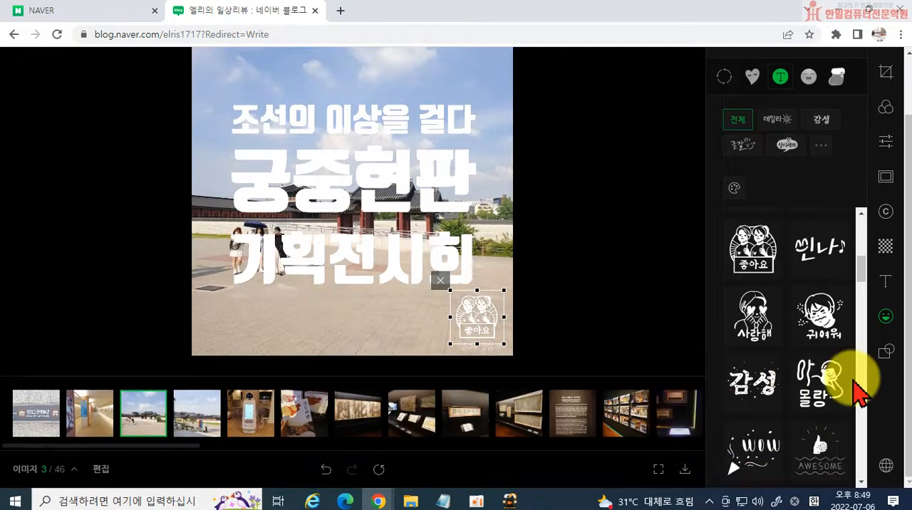
pyautogui.scroll(3, 865, 370)
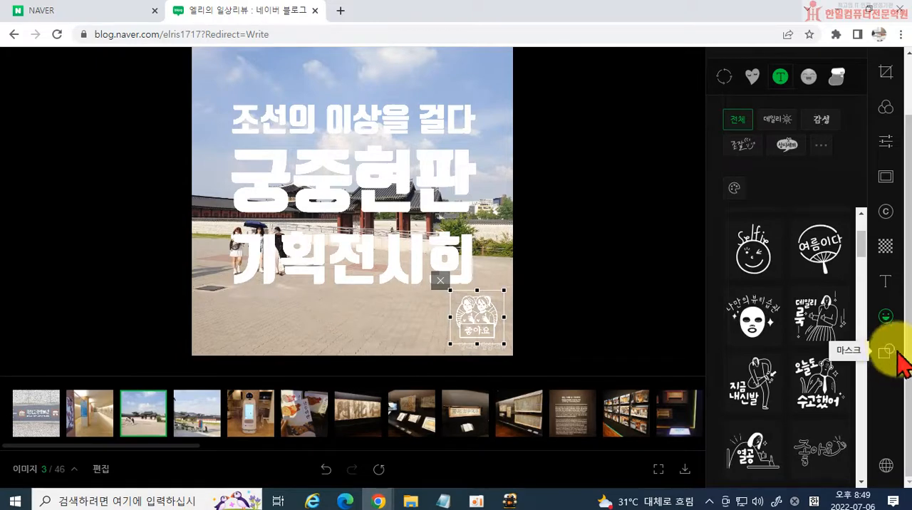
pyautogui.click(200, 426)
pyautogui.scroll(1, 733, 406)
pyautogui.click(886, 352)
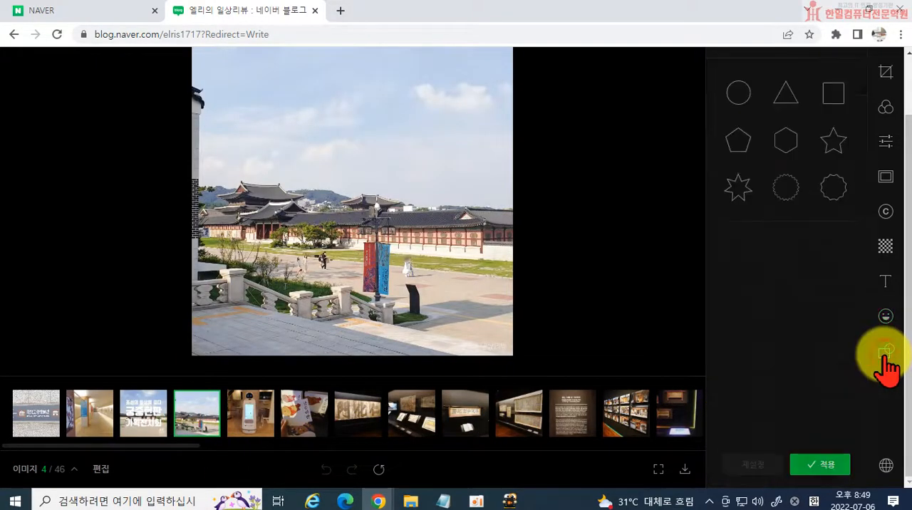
pyautogui.scroll(1, 743, 213)
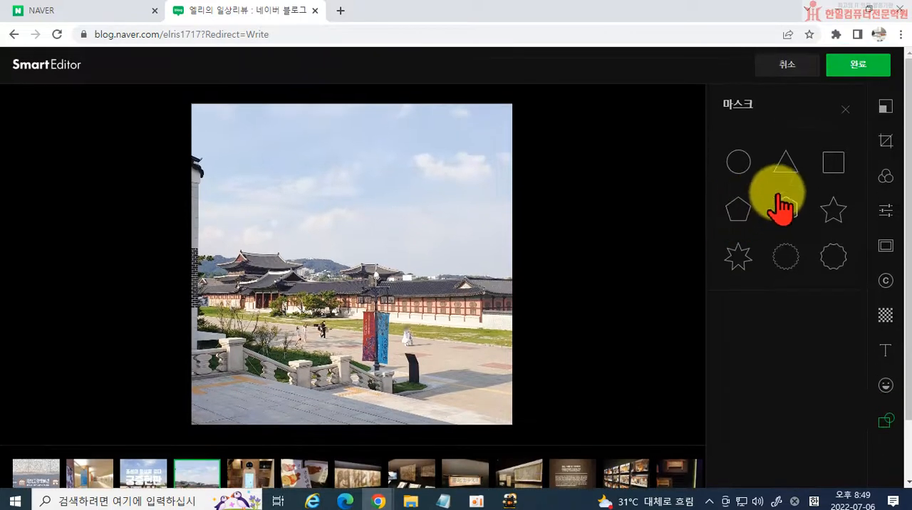
pyautogui.click(739, 164)
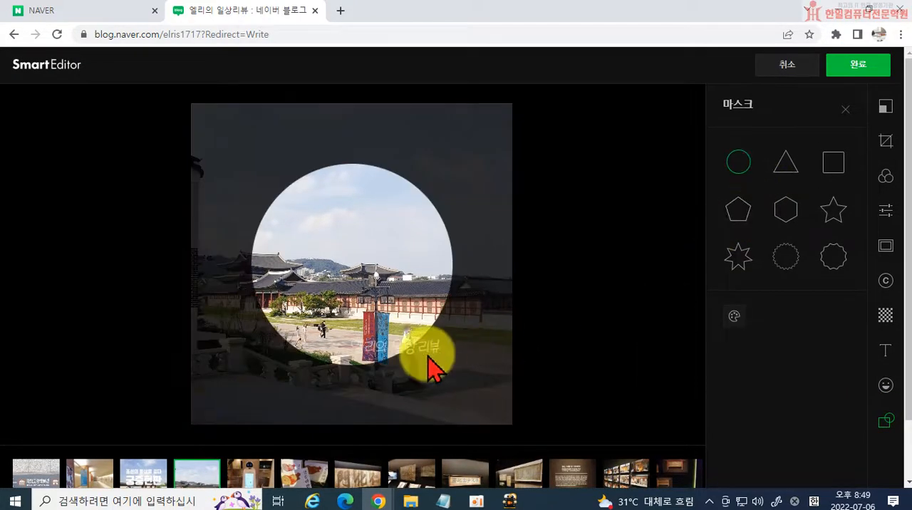
pyautogui.moveTo(388, 335); pyautogui.dragTo(485, 397)
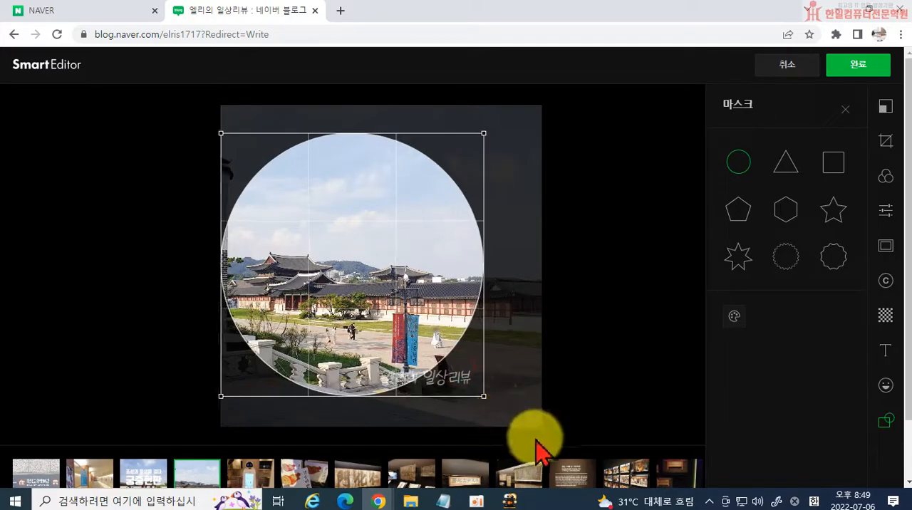
pyautogui.moveTo(397, 325); pyautogui.dragTo(416, 330)
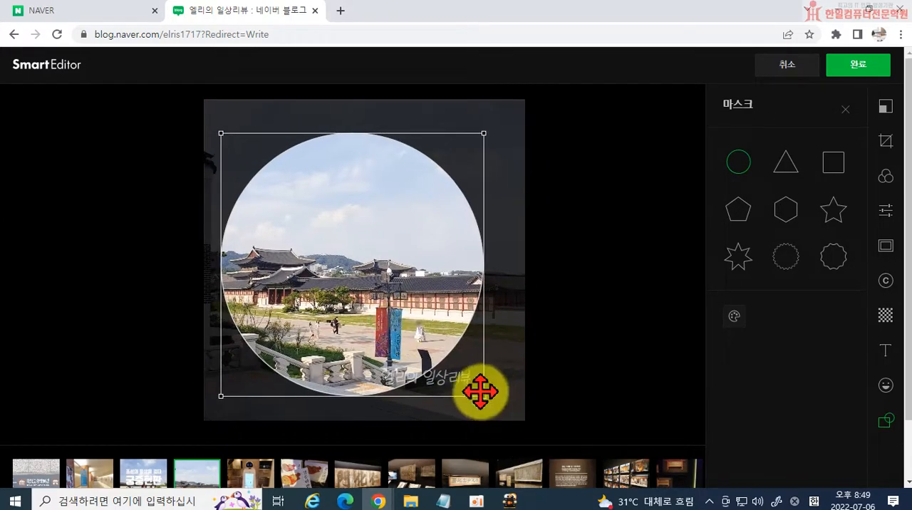
pyautogui.moveTo(486, 397); pyautogui.dragTo(515, 411)
pyautogui.moveTo(448, 366); pyautogui.dragTo(454, 360)
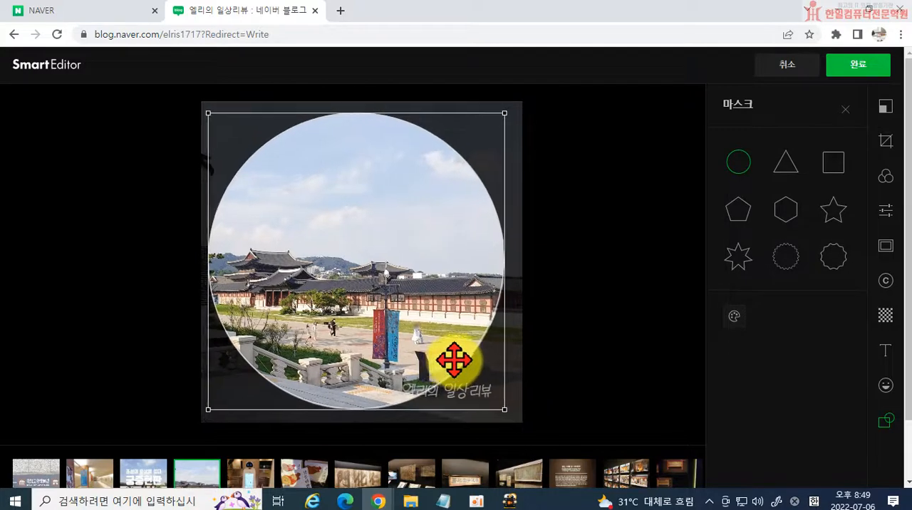
# Try a magenta outline with thickness 11 on the fourth photo's circular mask, apply it, and undo the mask.
pyautogui.click(751, 332)
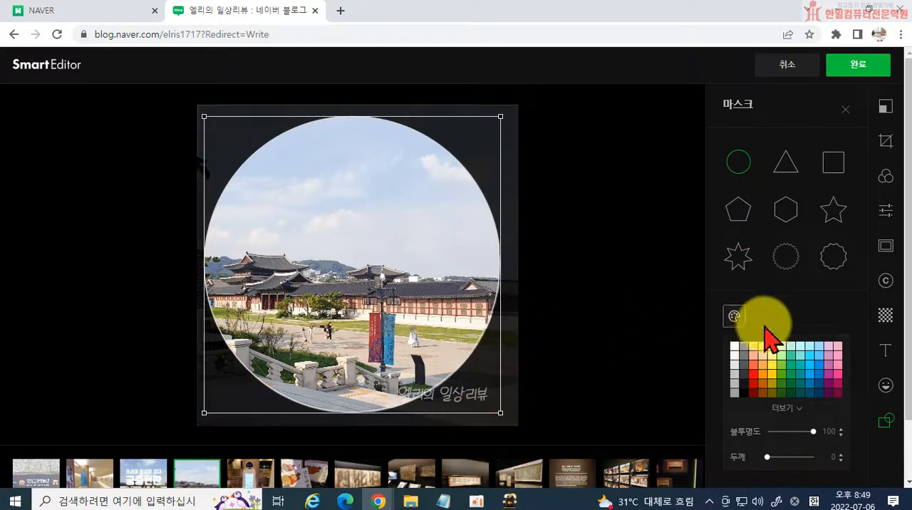
pyautogui.click(827, 373)
pyautogui.moveTo(766, 480); pyautogui.dragTo(771, 413)
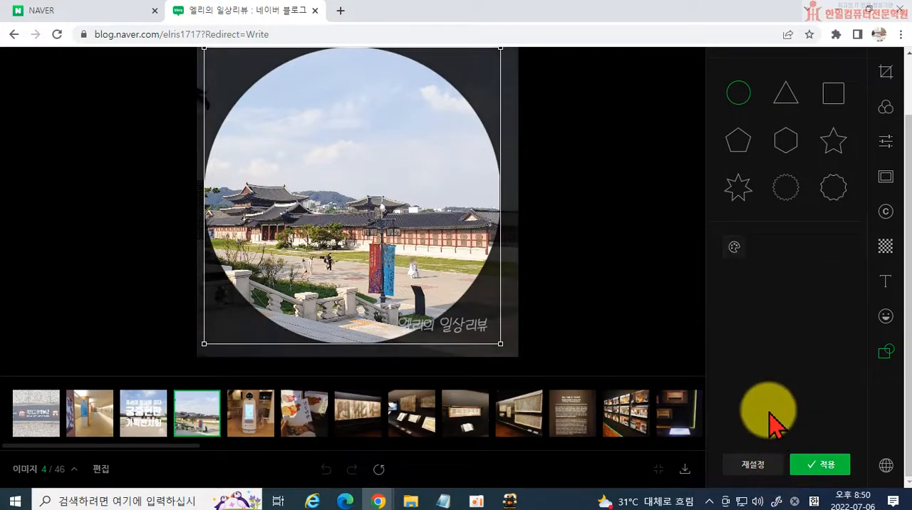
pyautogui.click(734, 248)
pyautogui.moveTo(767, 410); pyautogui.dragTo(783, 410)
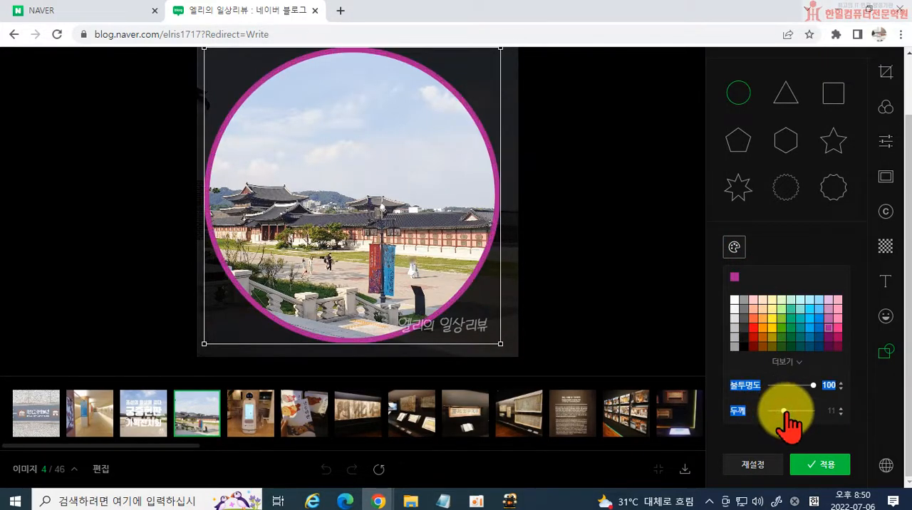
pyautogui.click(804, 464)
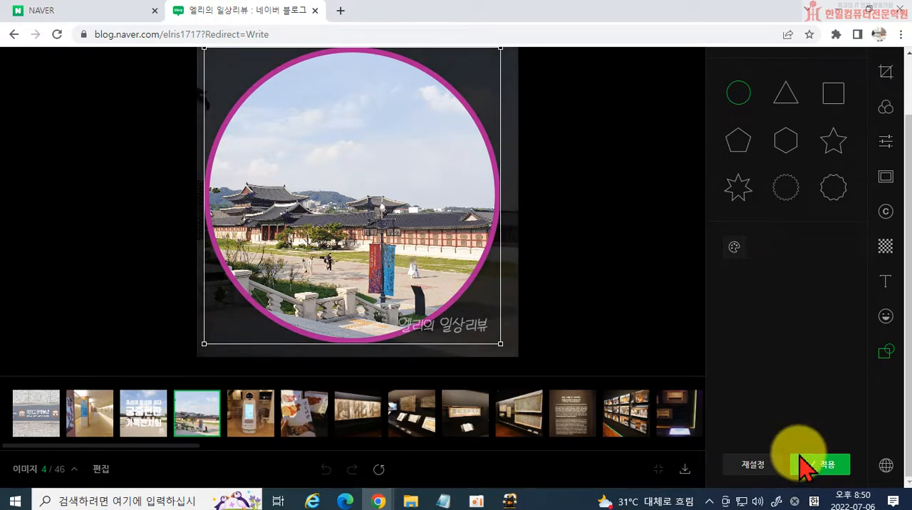
pyautogui.click(805, 466)
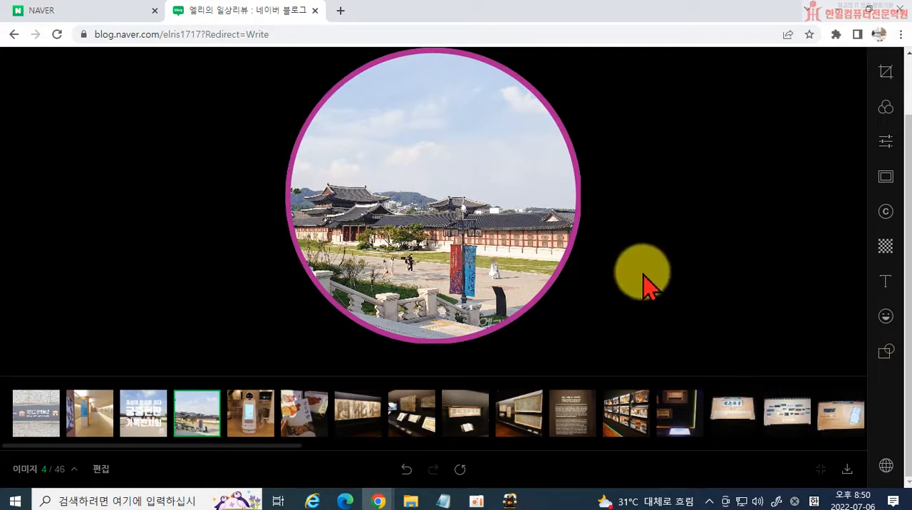
pyautogui.scroll(2, 563, 242)
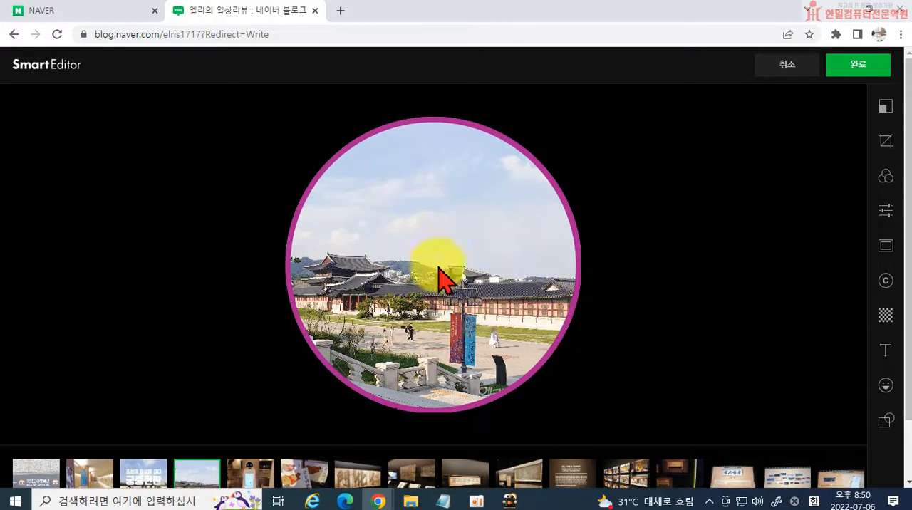
pyautogui.click(433, 295)
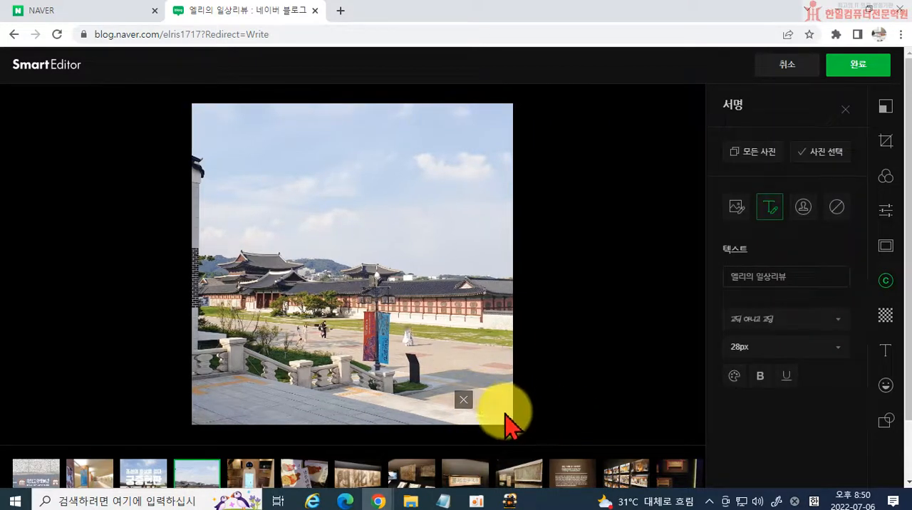
# Place the text signature in the lower-right corner of the fourth photo and complete the photo editing.
pyautogui.moveTo(507, 421)
pyautogui.mouseDown()
pyautogui.moveTo(417, 309)
pyautogui.moveTo(367, 283)
pyautogui.mouseUp()
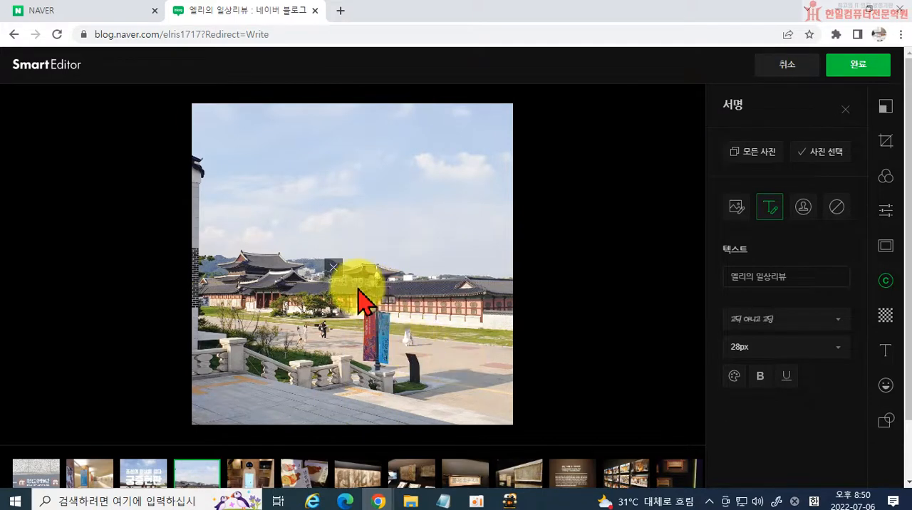
pyautogui.moveTo(359, 292)
pyautogui.mouseDown()
pyautogui.moveTo(431, 386)
pyautogui.moveTo(472, 417)
pyautogui.moveTo(489, 417)
pyautogui.mouseUp()
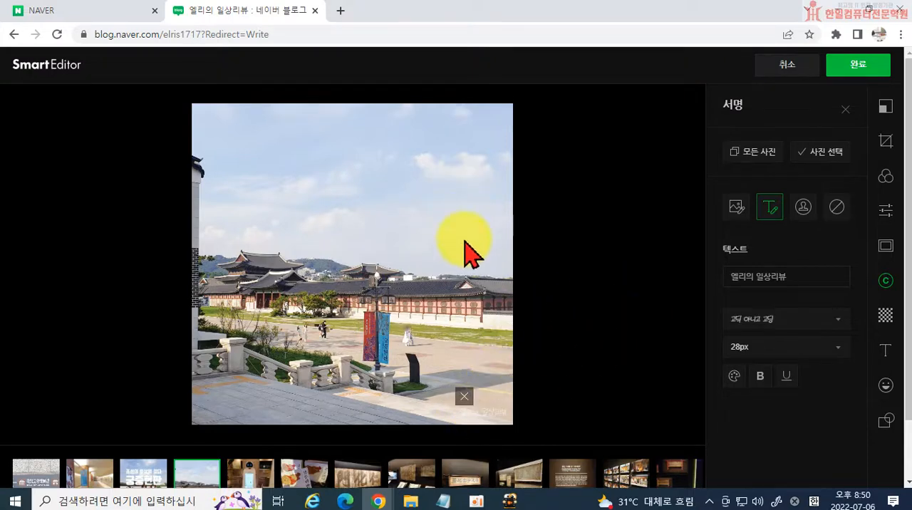
pyautogui.click(858, 63)
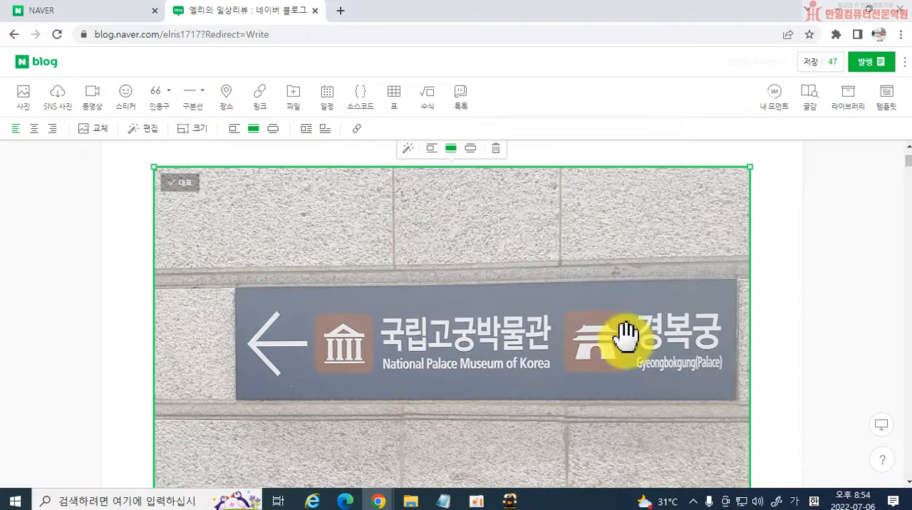
# Move the 궁중현판 title photo above the other photos, directly under the opening quotation.
pyautogui.scroll(-10, 610, 332)
pyautogui.scroll(-9, 588, 314)
pyautogui.scroll(6, 570, 325)
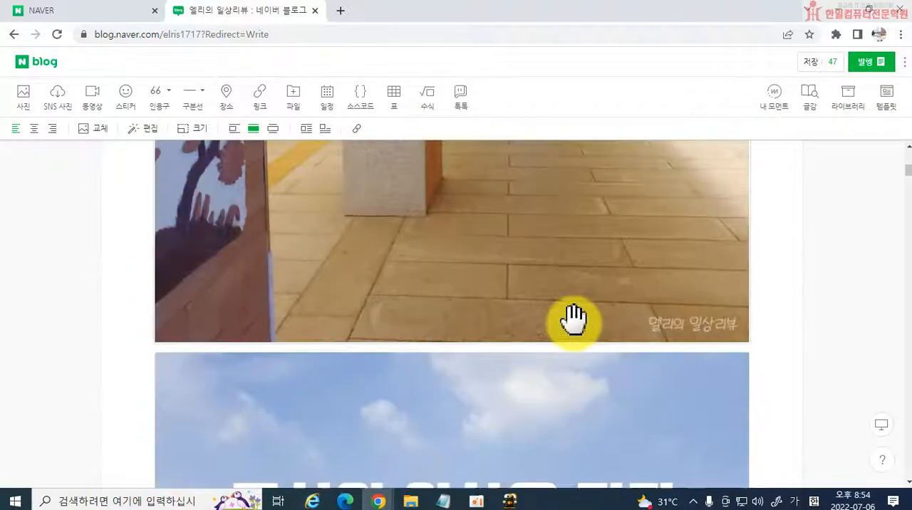
pyautogui.scroll(-2, 570, 324)
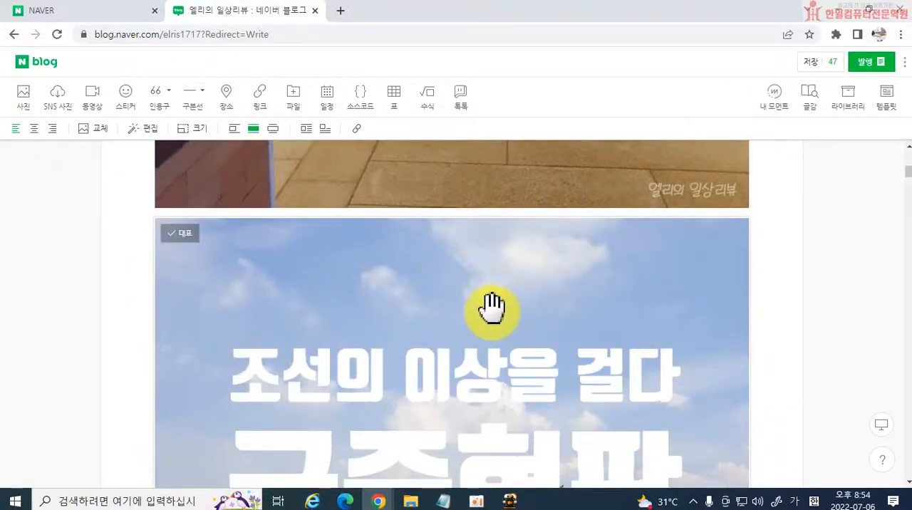
pyautogui.click(492, 306)
pyautogui.moveTo(491, 307); pyautogui.dragTo(457, 263)
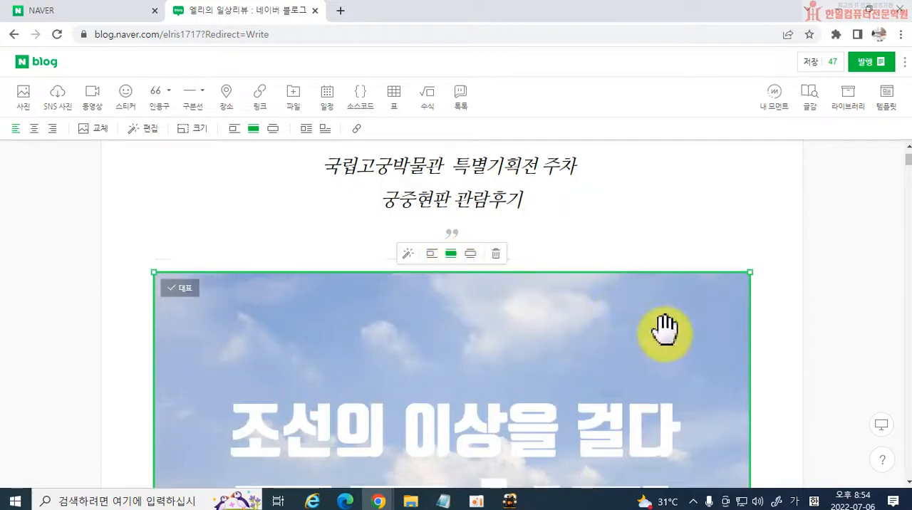
# Put the underground corridor photo side by side with the museum direction sign photo, to the sign photo's right.
pyautogui.scroll(-10, 677, 342)
pyautogui.scroll(5, 684, 356)
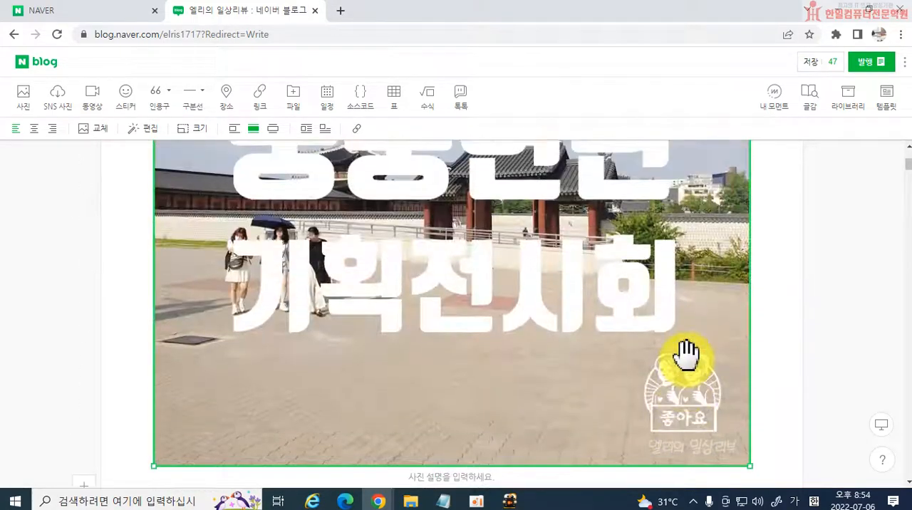
pyautogui.scroll(-10, 684, 356)
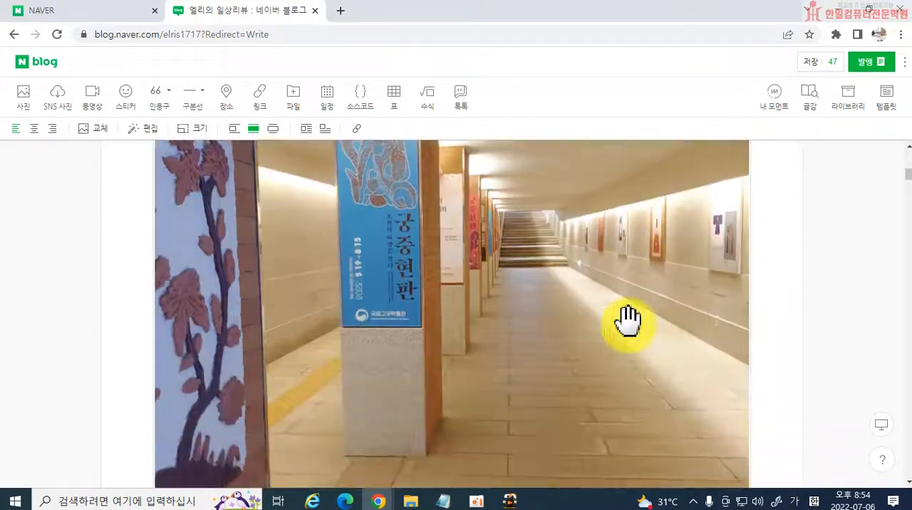
pyautogui.scroll(4, 627, 321)
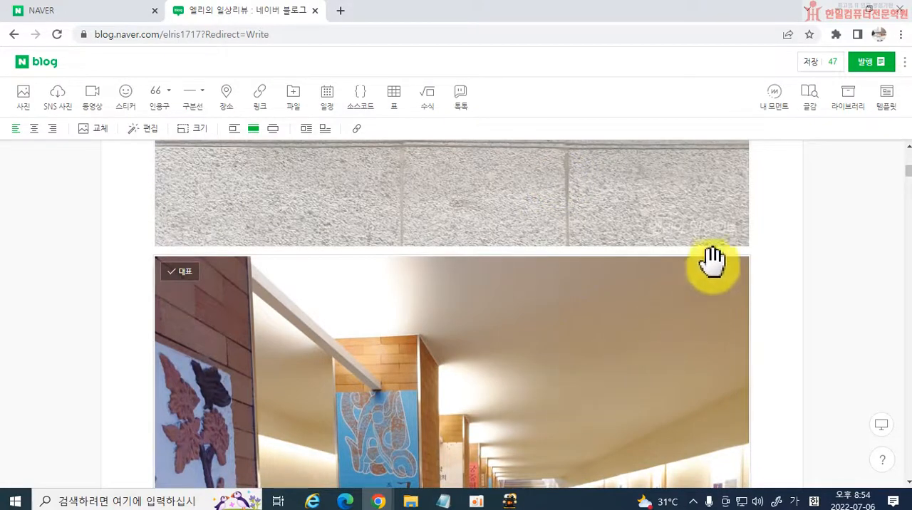
pyautogui.scroll(4, 715, 257)
pyautogui.scroll(-5, 717, 278)
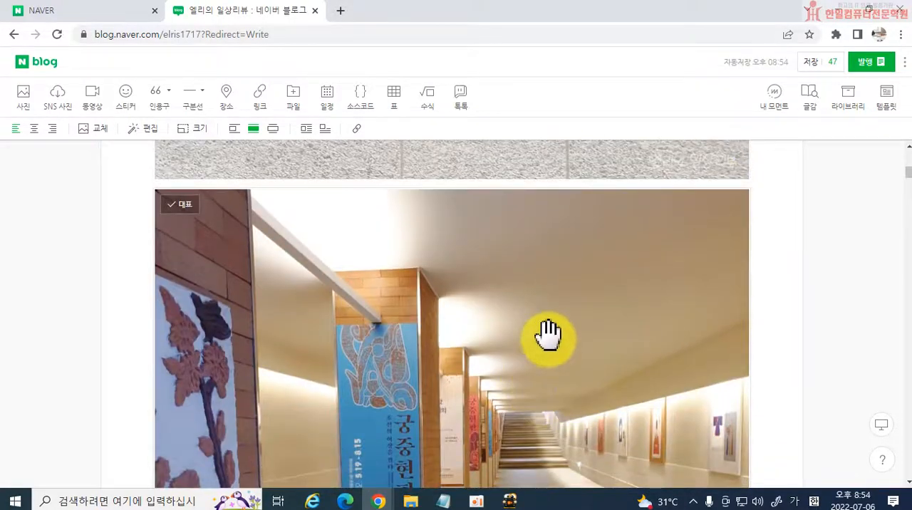
pyautogui.scroll(2, 585, 370)
pyautogui.moveTo(637, 427); pyautogui.dragTo(752, 338)
pyautogui.scroll(5, 758, 214)
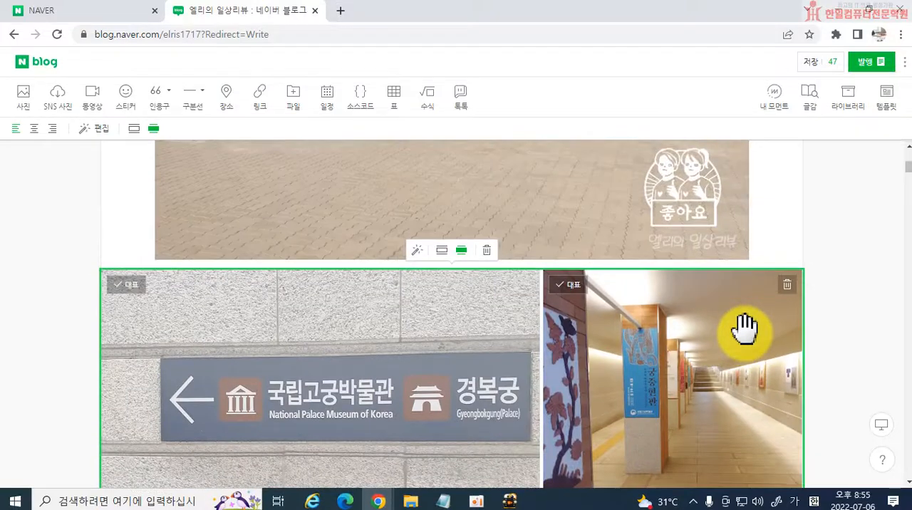
pyautogui.scroll(-3, 745, 331)
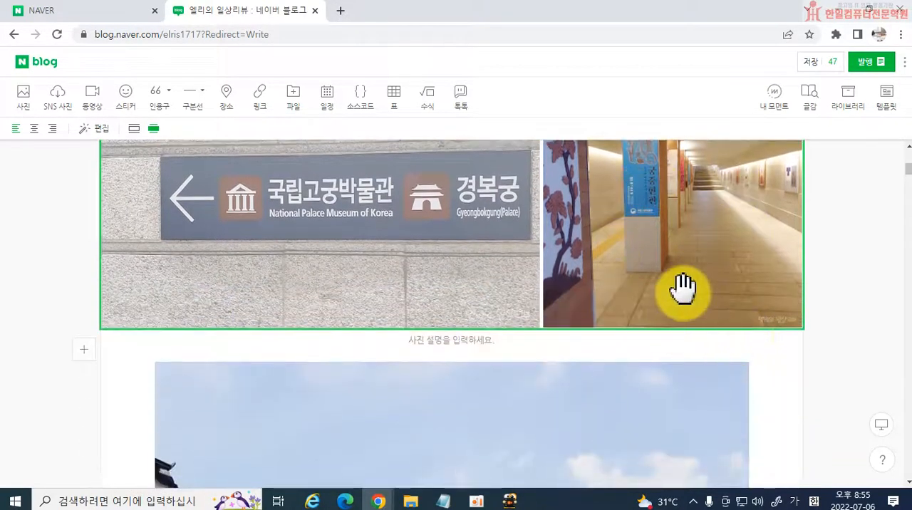
# Move the underground corridor photo out of the side-by-side pair and place it on its own directly beneath the museum direction sign photo.
pyautogui.scroll(1, 684, 300)
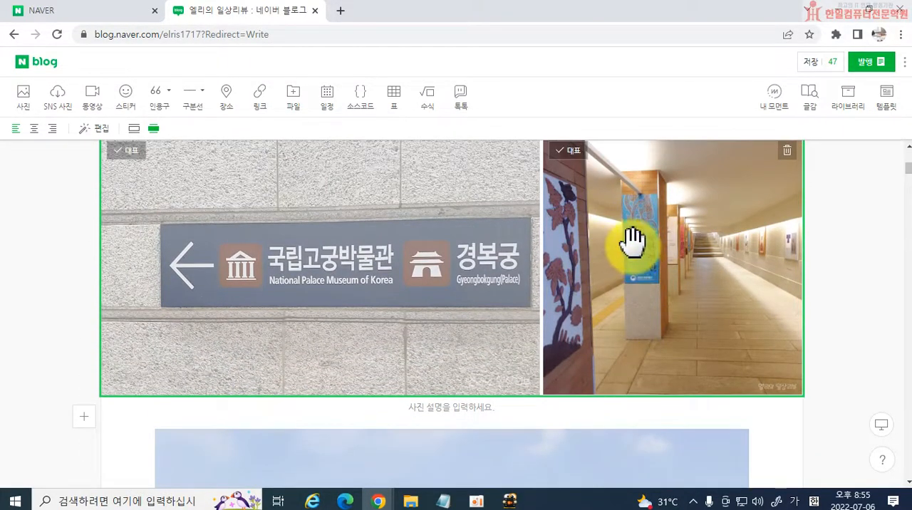
pyautogui.moveTo(634, 243); pyautogui.dragTo(490, 310)
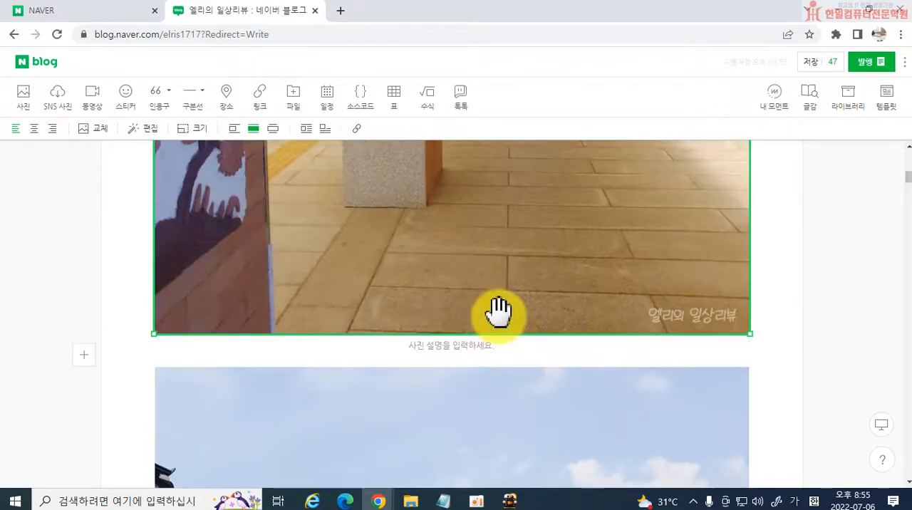
pyautogui.scroll(10, 498, 311)
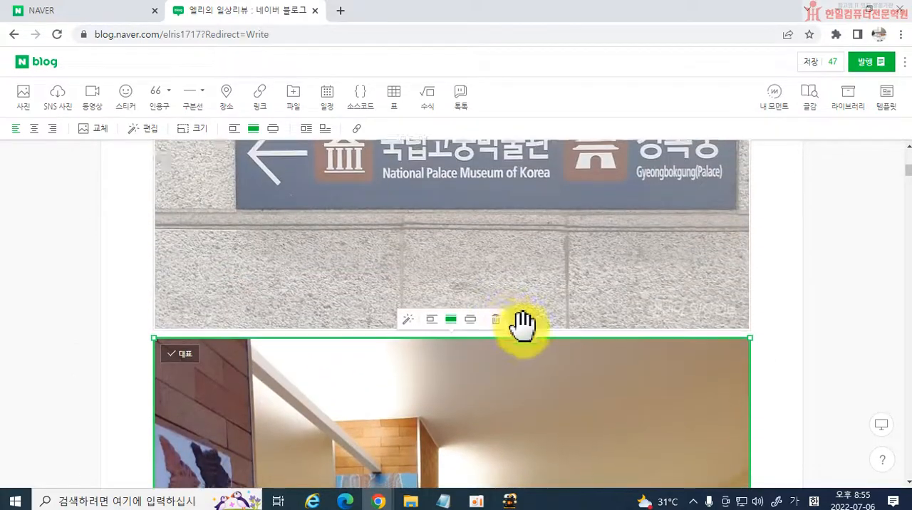
pyautogui.scroll(-4, 522, 324)
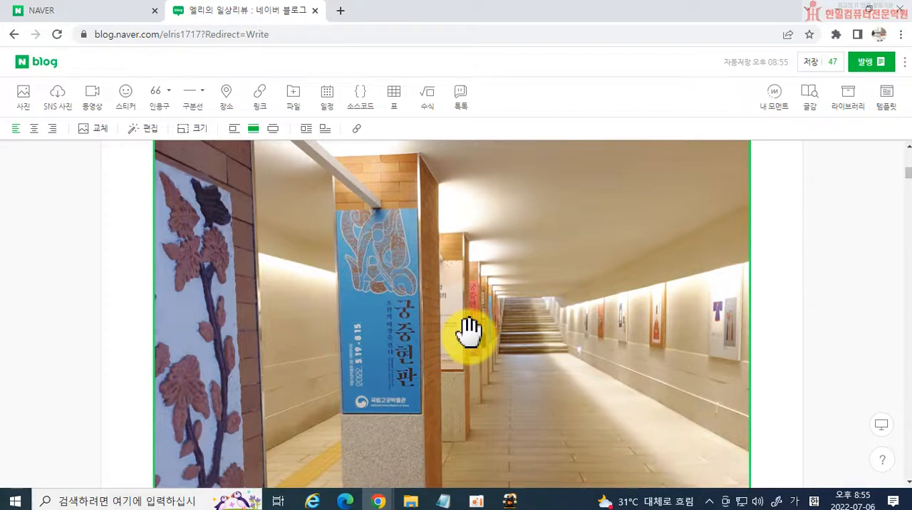
pyautogui.scroll(15, 420, 329)
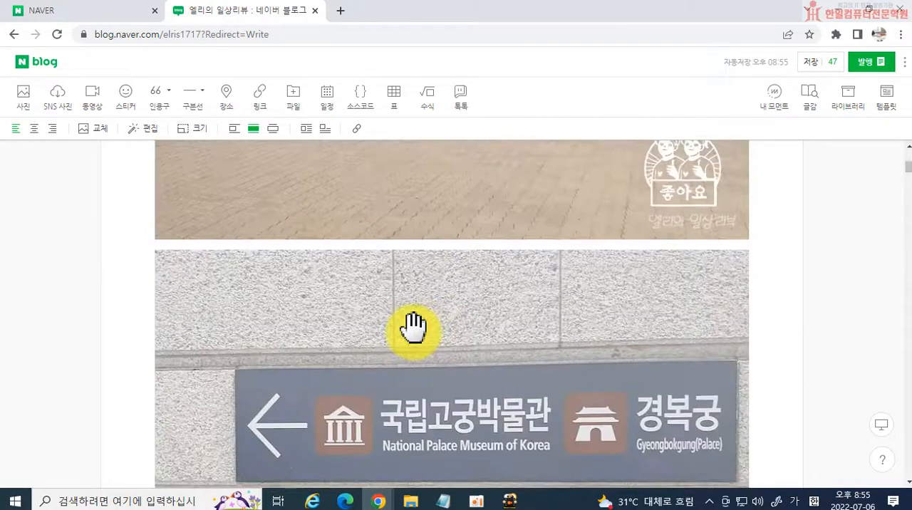
# Insert an empty text paragraph between the opening quotation and the 궁중현판 title photo.
pyautogui.scroll(7, 410, 321)
pyautogui.scroll(-6, 414, 312)
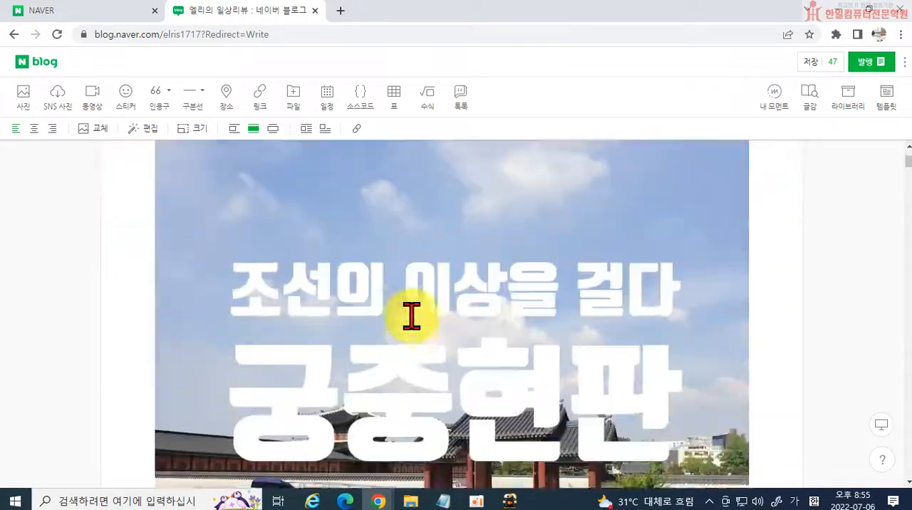
pyautogui.scroll(-6, 552, 367)
pyautogui.scroll(10, 546, 362)
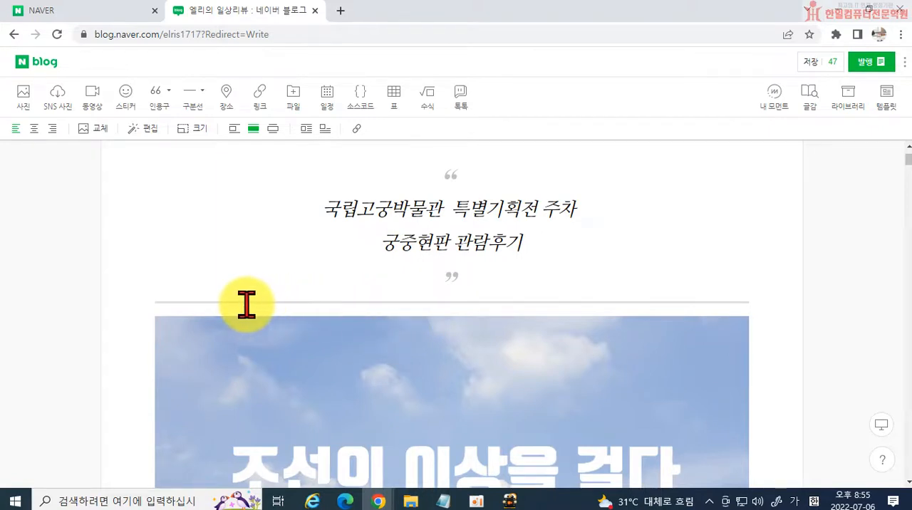
pyautogui.click(413, 304)
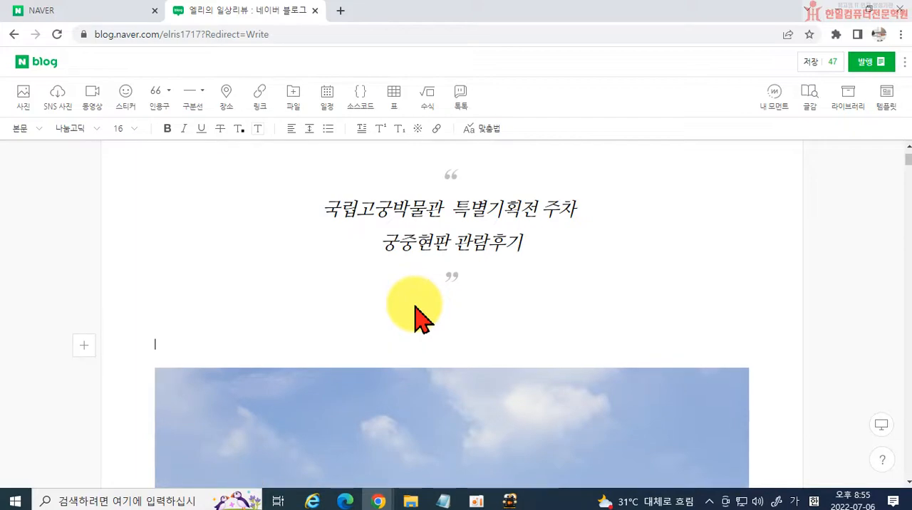
# Open a text paragraph between the title photo and the museum direction sign photo and add a blank line.
pyautogui.scroll(-5, 463, 330)
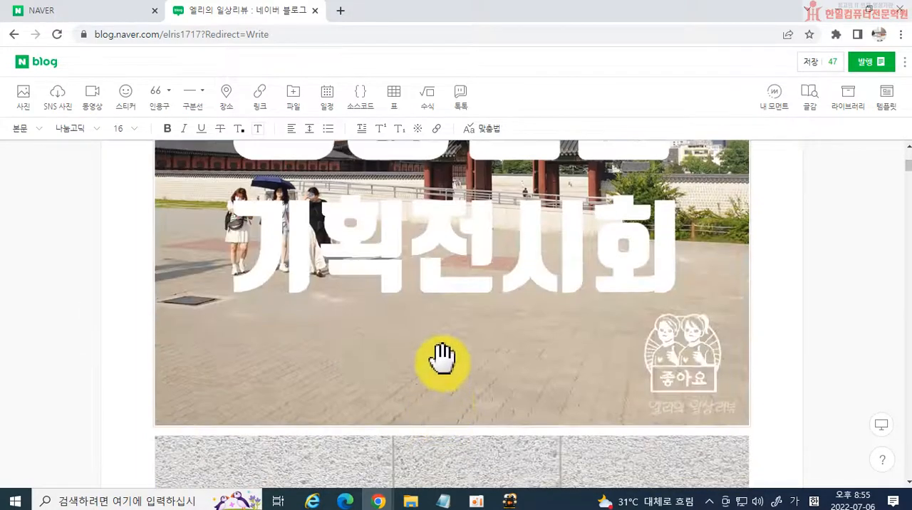
pyautogui.click(443, 430)
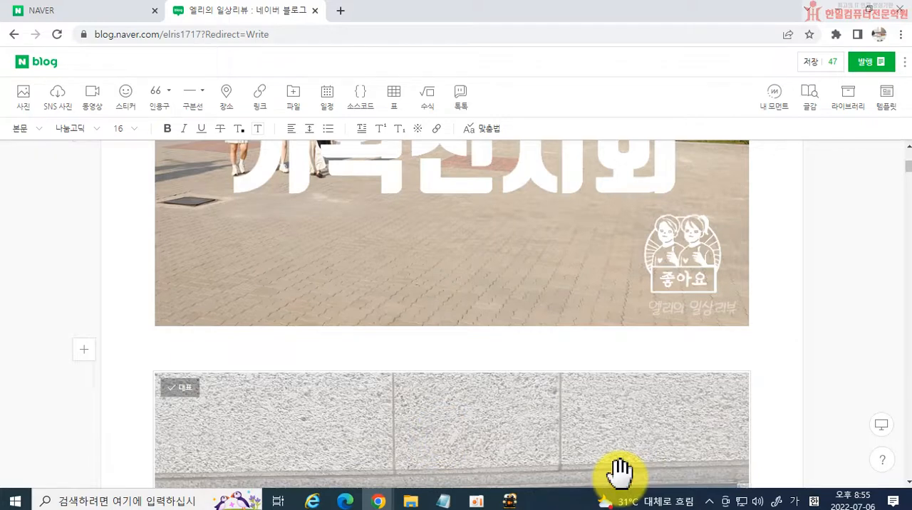
pyautogui.press('Return')
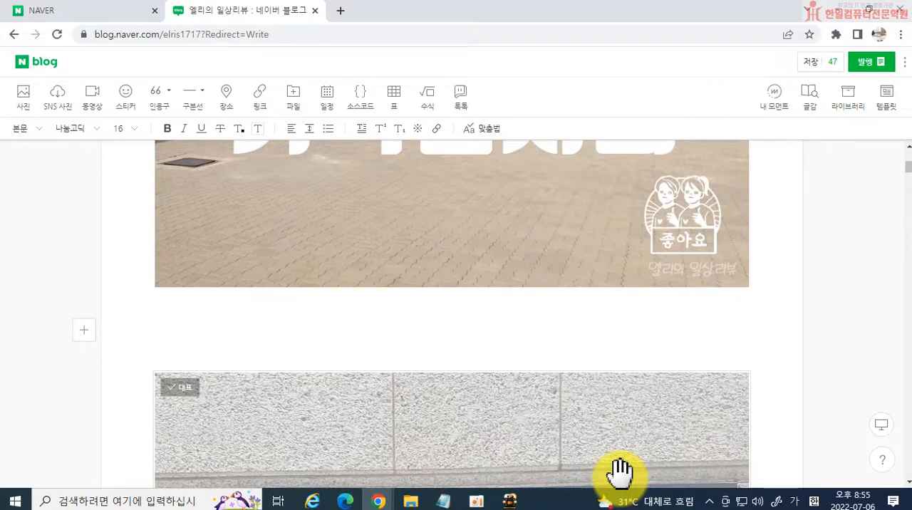
pyautogui.write('지난베')
pyautogui.press('BackSpace')
pyautogui.press('BackSpace')
pyautogui.press('BackSpace')
pyautogui.write('연수가')
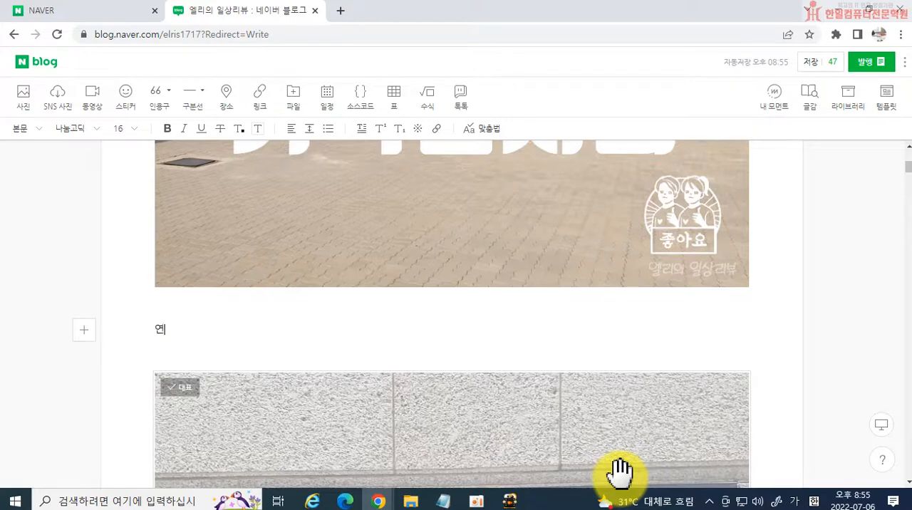
pyautogui.press('BackSpace')
pyautogui.press('BackSpace')
pyautogui.press('BackSpace')
pyautogui.press('BackSpace')
pyautogui.write('한ㅅ')
pyautogui.press('BackSpace')
pyautogui.press('BackSpace')
pyautogui.write('지ㅔ')
pyautogui.press('BackSpace')
pyautogui.press('BackSpace')
# Begin the paragraph under the title photo with "직업훈련교사 보수교육 연수가 경복궁".
pyautogui.write('젝')
pyautogui.write('업훈련교사 책')
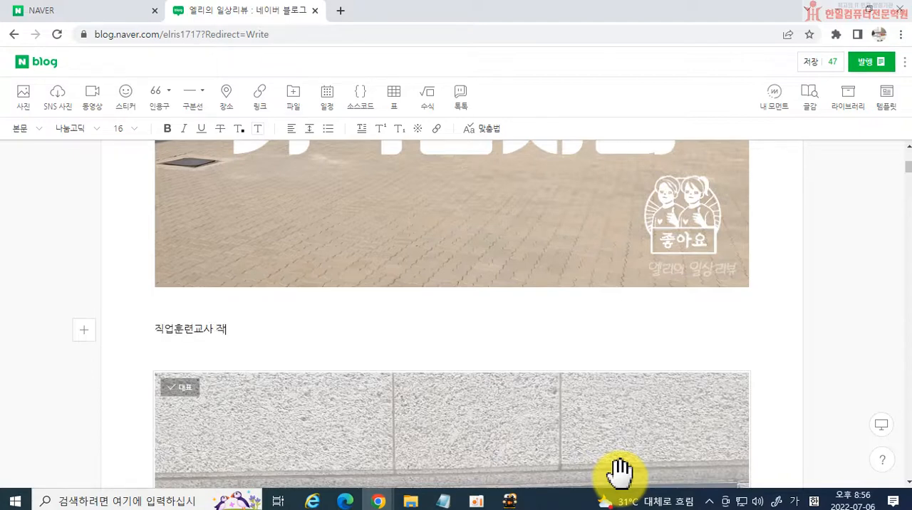
pyautogui.press('BackSpace')
pyautogui.press('BackSpace')
pyautogui.write('보수교육 연ㅅ수가 경복궁')
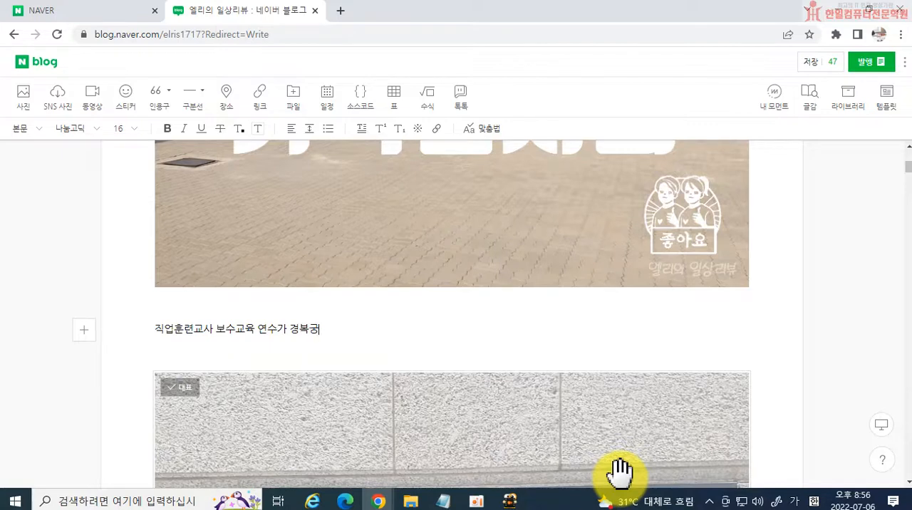
pyautogui.write(' ㄱ근처에 있어서 쉬는시간에')
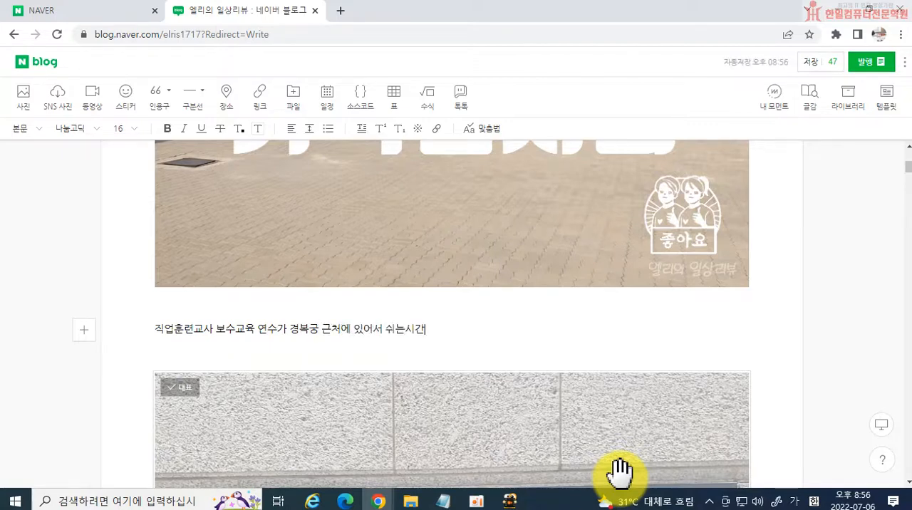
# Continue the sentence with "근처에 있어서 점심시간에".
pyautogui.press('BackSpace')
pyautogui.press('BackSpace')
pyautogui.press('BackSpace')
pyautogui.press('BackSpace')
pyautogui.press('BackSpace')
pyautogui.write('점심시간에 ')
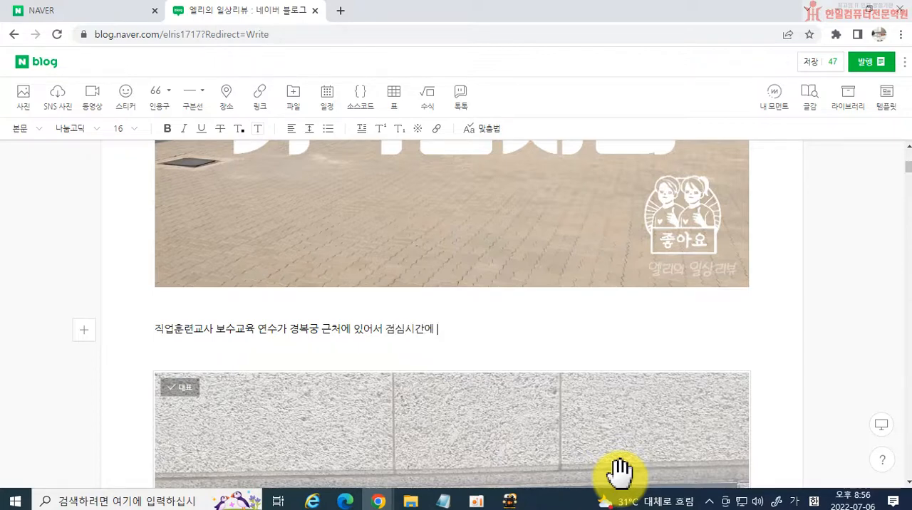
pyautogui.write('고')
# Complete the first sentence with "고궁박물관을 다녀왔어요.".
pyautogui.press('BackSpace')
pyautogui.press('BackSpace')
pyautogui.write('고구')
pyautogui.press('BackSpace')
pyautogui.press('BackSpace')
pyautogui.write('고궁방')
pyautogui.write('물관을 다녀오')
pyautogui.write('왔어요.')
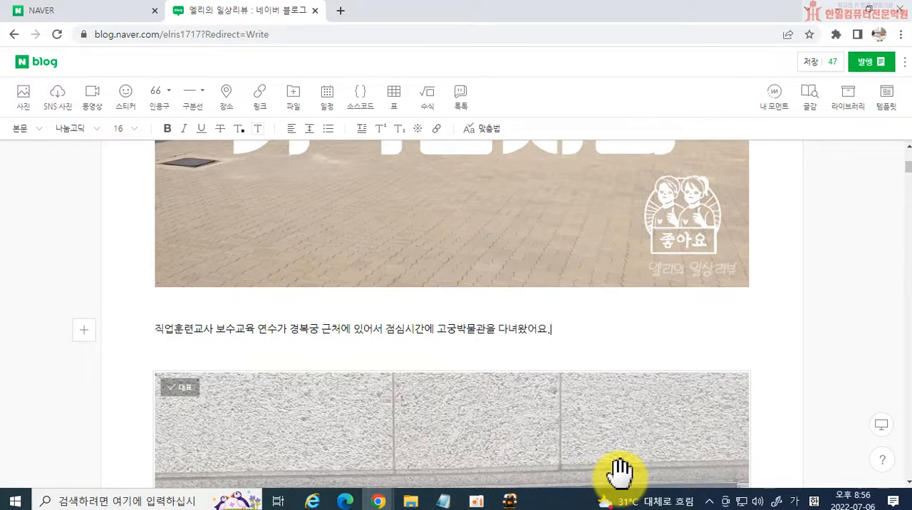
# Add a line break after the first sentence and remove the word "직업훈련교사" from its beginning.
pyautogui.press('Return')
pyautogui.press('Up')
pyautogui.press('Right')
pyautogui.press('Right')
pyautogui.press('Right')
pyautogui.press('Right')
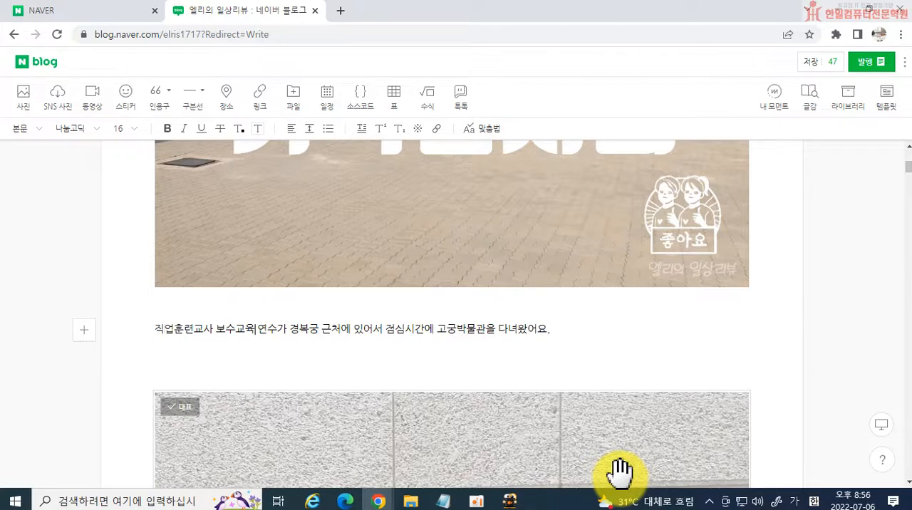
pyautogui.press('Delete')
pyautogui.press('Delete')
pyautogui.press('Delete')
pyautogui.press('Delete')
pyautogui.press('Delete')
pyautogui.press('Delete')
pyautogui.press('Delete')
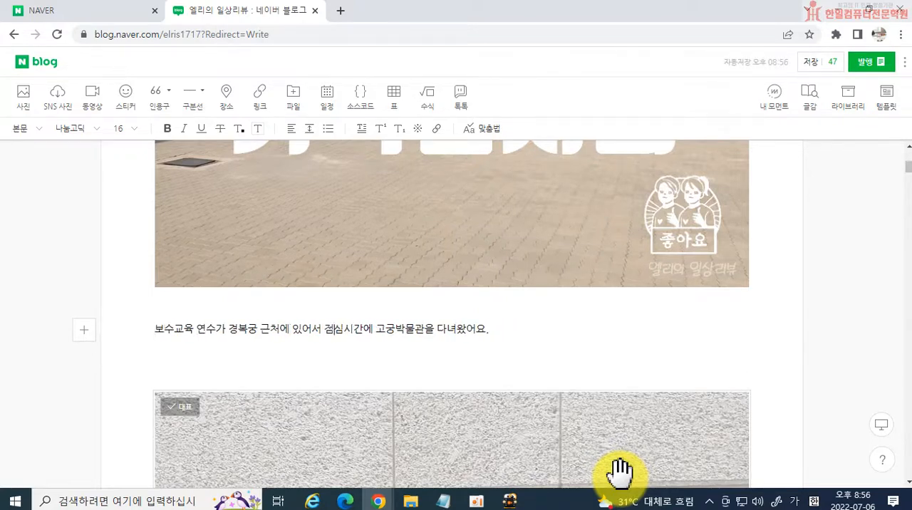
# Start a second line beneath the first sentence with "경복궁 주변에 오랫만에".
pyautogui.press('Return')
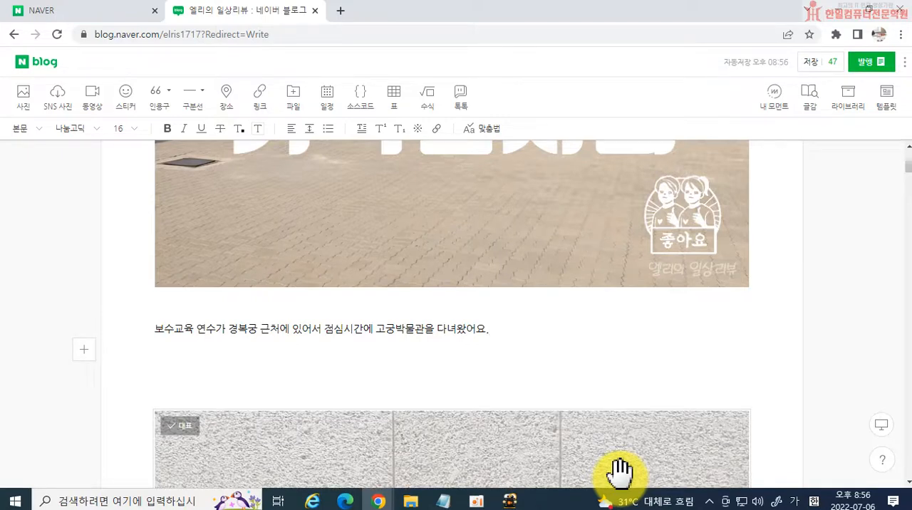
pyautogui.write('주벼')
pyautogui.press('BackSpace')
pyautogui.press('BackSpace')
pyautogui.press('BackSpace')
pyautogui.write('경복궁 주변에 올')
pyautogui.write('랫만에 반')
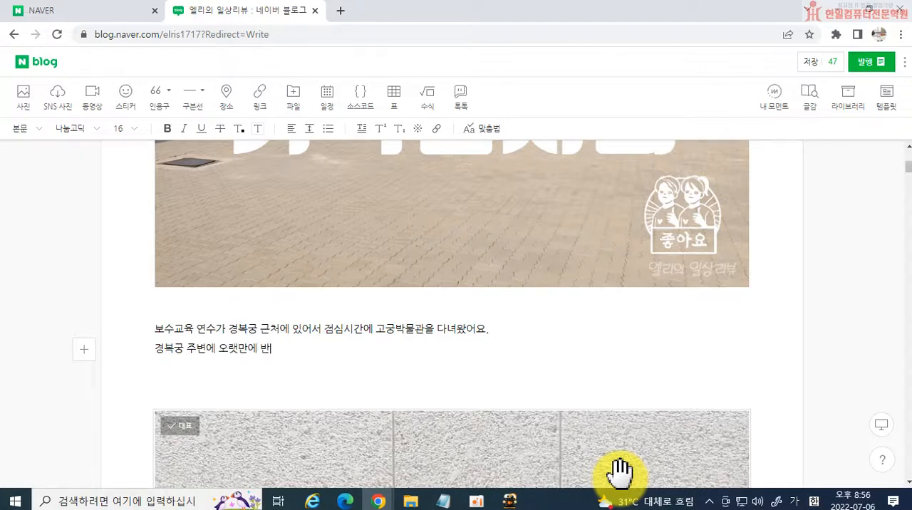
pyautogui.write('문하게 된 터래')
pyautogui.write(' 어떻게 ')
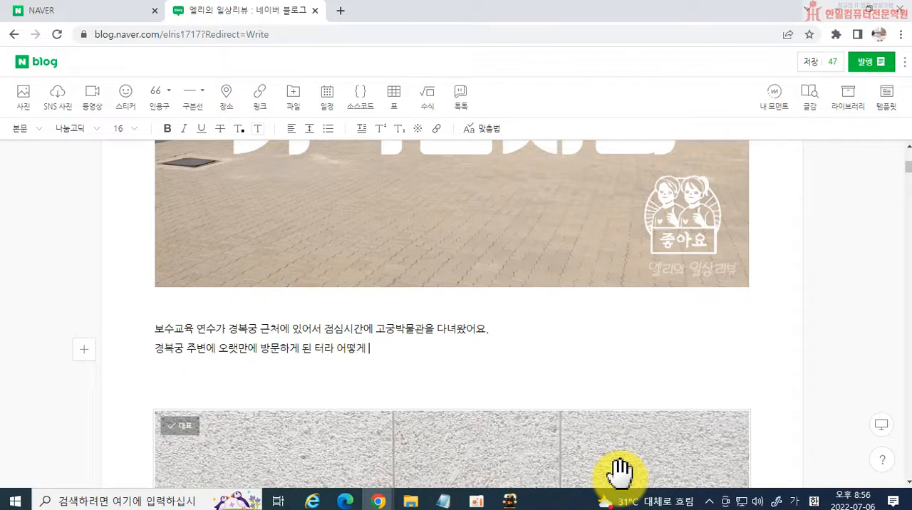
pyautogui.write('봬뀌었 이')
pyautogui.write('을까도 궁금했')
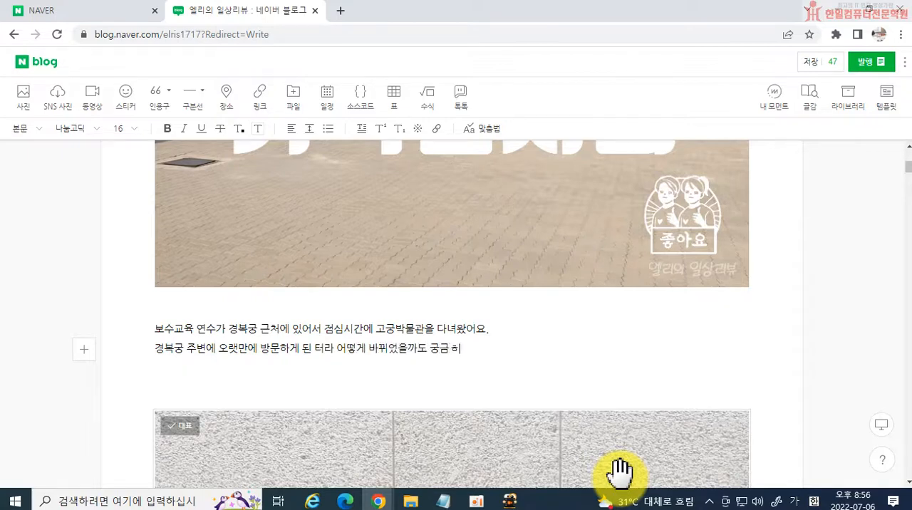
pyautogui.write('고, 지하철 통로에')
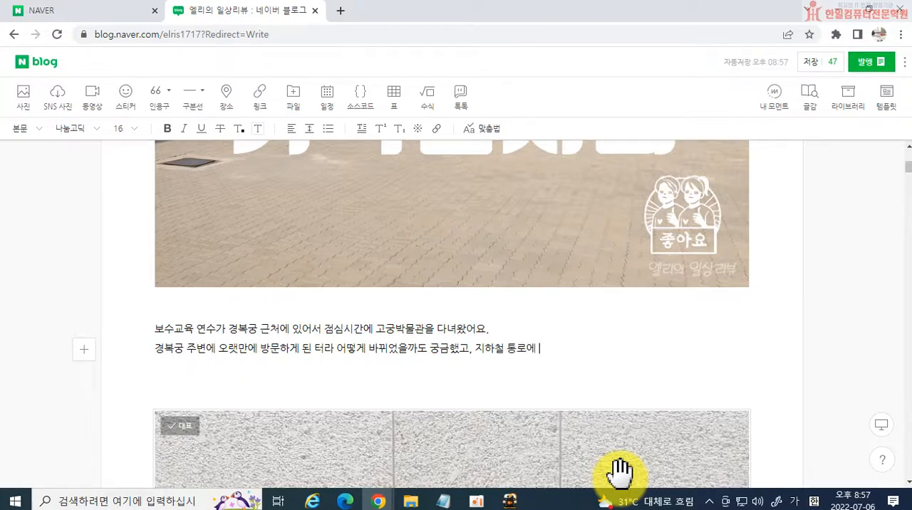
pyautogui.write(' 특별')
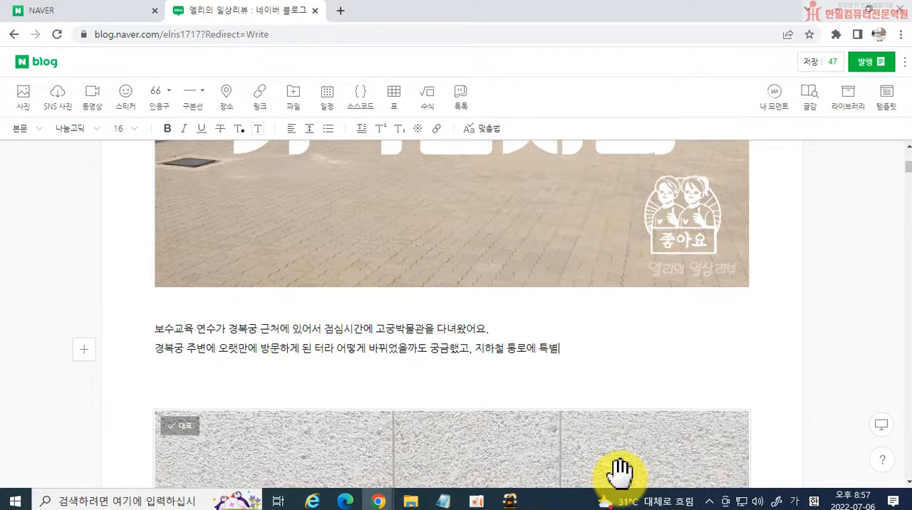
pyautogui.write(' 기획 전ㅅ시회')
pyautogui.write('가 있대')
pyautogui.write('고 붙어있어서')
pyautogui.write(' 궁금하던테')
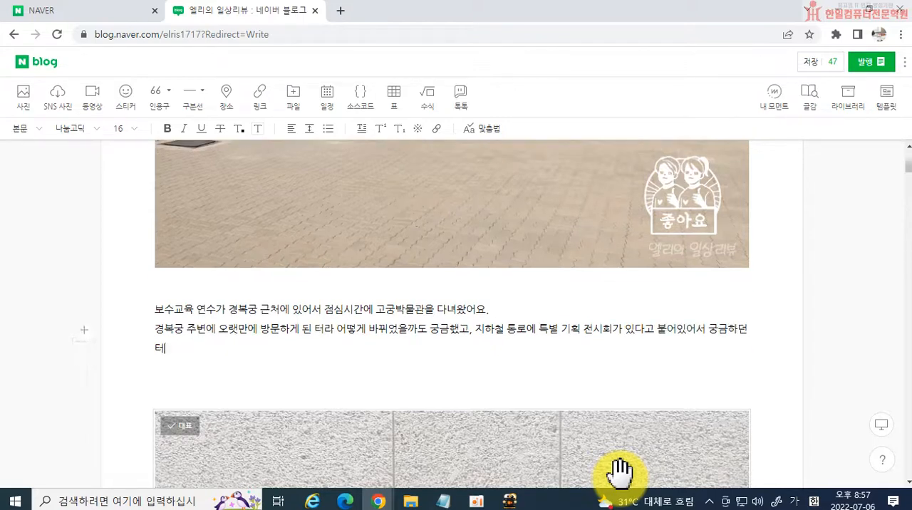
# Break the line before "지하철" and delete the trailing "궁금하던" after "붙어있어서".
pyautogui.press('BackSpace')
pyautogui.write('터였')
pyautogui.press('BackSpace')
pyautogui.press('BackSpace')
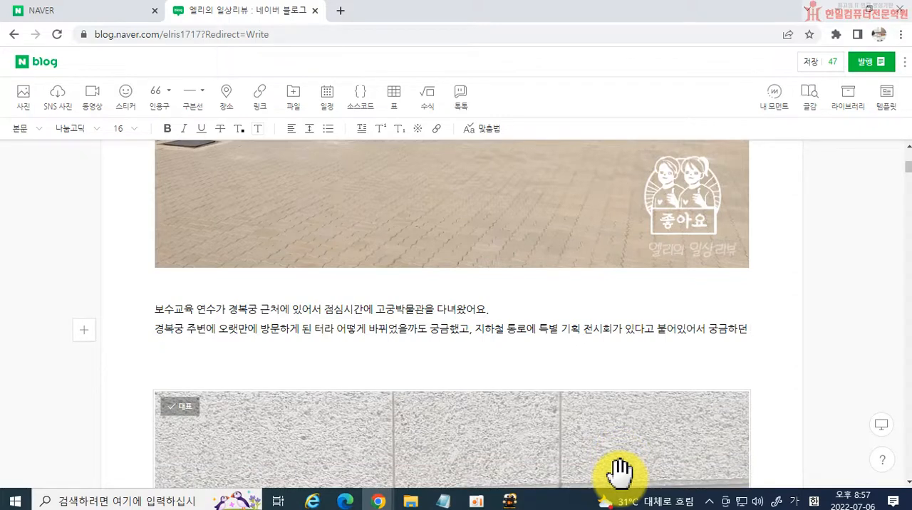
pyautogui.press('Left')
pyautogui.press('Left')
pyautogui.press('Left')
pyautogui.press('Left')
pyautogui.press('Left')
pyautogui.press('Left')
pyautogui.press('Left')
pyautogui.press('Left')
pyautogui.press('Left')
pyautogui.press('Left')
pyautogui.press('Left')
pyautogui.press('Left')
pyautogui.press('Return')
pyautogui.press('End')
pyautogui.press('BackSpace')
pyautogui.press('BackSpace')
pyautogui.press('BackSpace')
pyautogui.press('BackSpace')
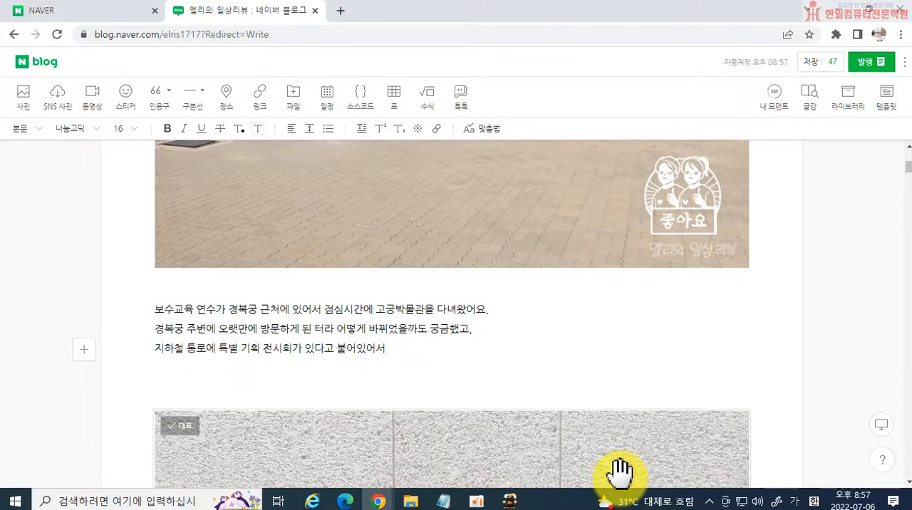
# Add "고궁박물관" after "붙어있어서" on the third line.
pyautogui.write('고궁박물관에 갑')
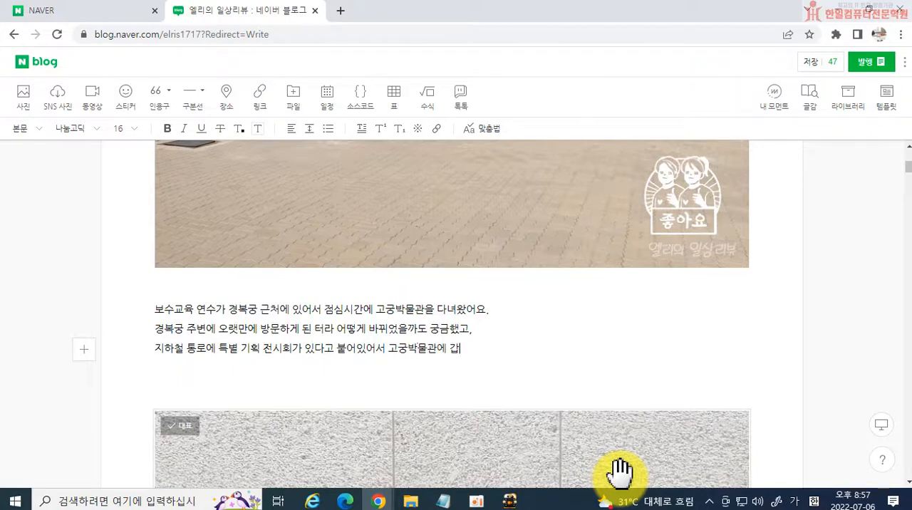
pyautogui.press('BackSpace')
pyautogui.press('BackSpace')
pyautogui.press('BackSpace')
pyautogui.write('은 에')
pyautogui.press('BackSpace')
pyautogui.write('어떻게 지냈을지')
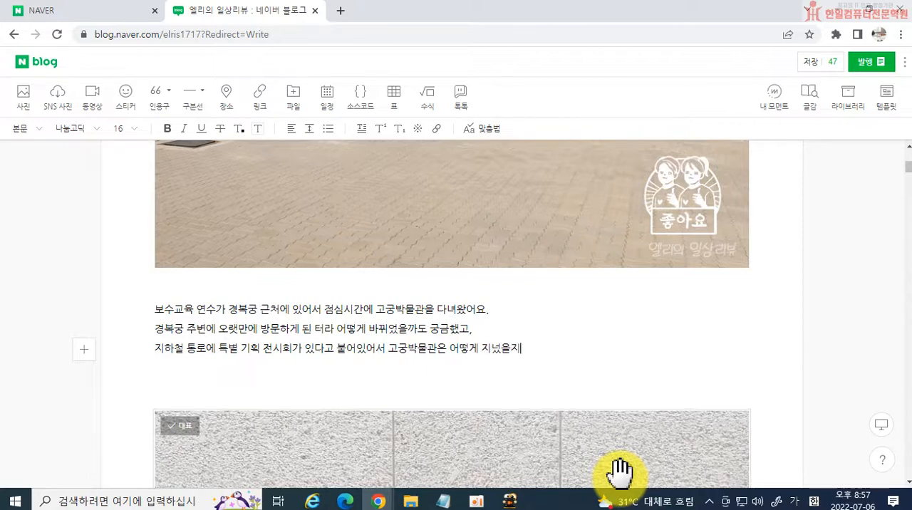
pyautogui.press('BackSpace')
pyautogui.press('BackSpace')
pyautogui.press('BackSpace')
pyautogui.press('BackSpace')
pyautogui.press('BackSpace')
pyautogui.press('BackSpace')
pyautogui.press('BackSpace')
pyautogui.press('BackSpace')
pyautogui.write('체으ㅁ 가봐')
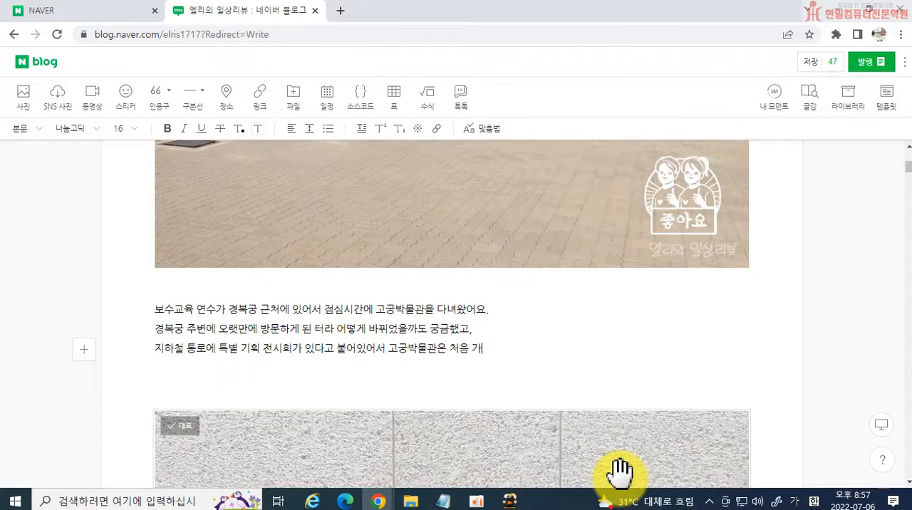
pyautogui.press('BackSpace')
pyautogui.press('BackSpace')
pyautogui.press('BackSpace')
pyautogui.press('BackSpace')
pyautogui.press('BackSpace')
pyautogui.press('BackSpace')
pyautogui.press('BackSpace')
pyautogui.press('BackSpace')
# Finish the third line after "고궁박물관" with "도 구경할 겸 들려봤답니다." and leave blank lines beneath it.
pyautogui.write('도')
pyautogui.write(' 구경할')
pyautogui.write(' 겸')
pyautogui.write(' 드')
pyautogui.write(' 들려봤답니다')
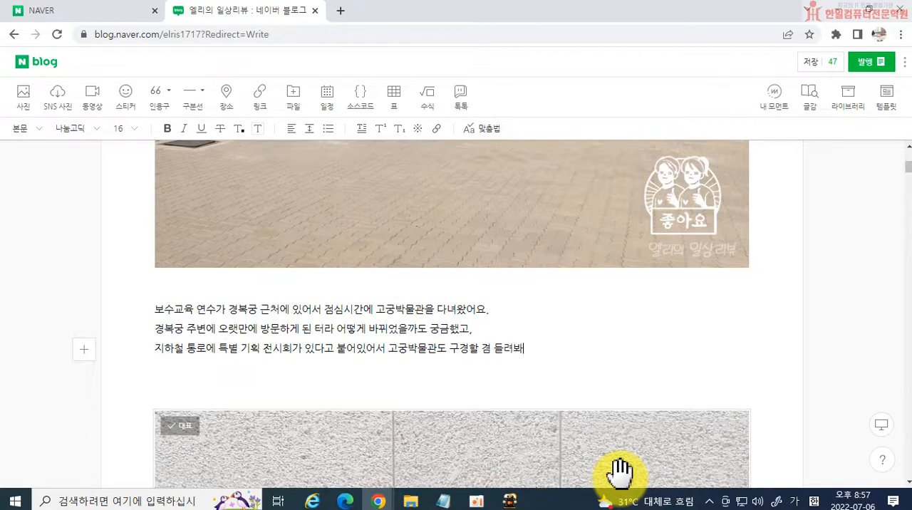
pyautogui.write('.')
pyautogui.press('Return')
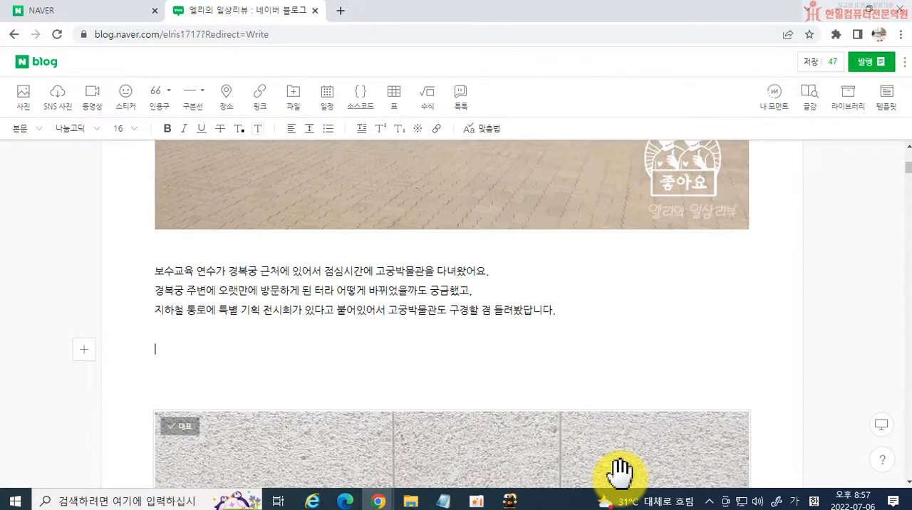
pyautogui.write('ㄱ')
pyautogui.press('BackSpace')
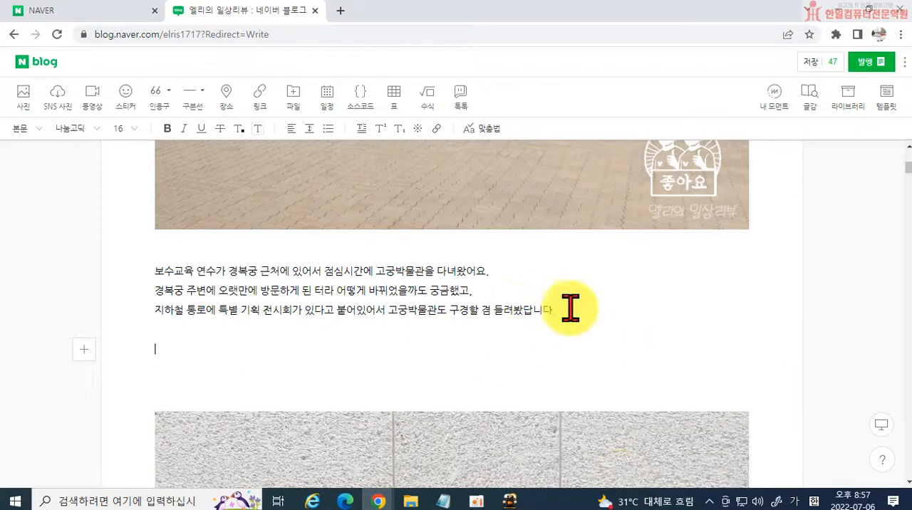
pyautogui.scroll(1, 306, 315)
pyautogui.scroll(-5, 444, 360)
pyautogui.scroll(-2, 433, 346)
pyautogui.scroll(2, 427, 300)
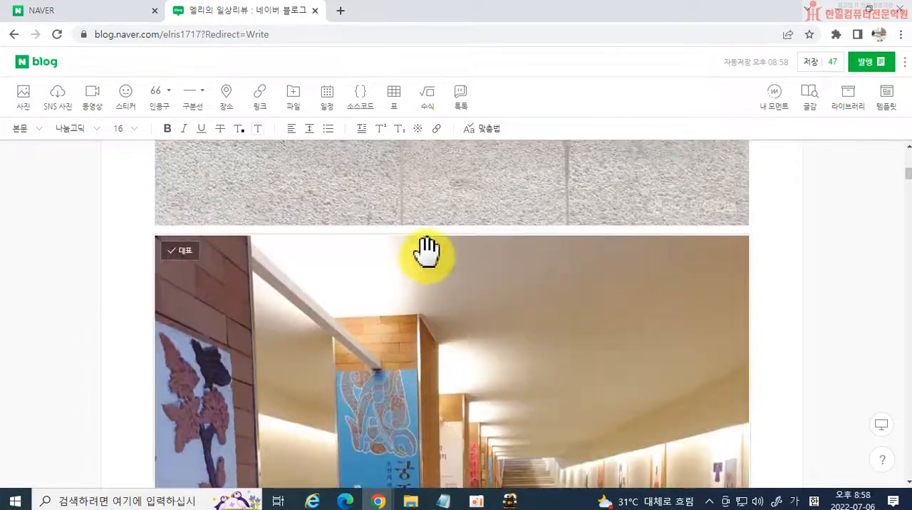
# Insert blank text lines between the stone-pavement photo and the exhibition passage photo below it.
pyautogui.click(432, 230)
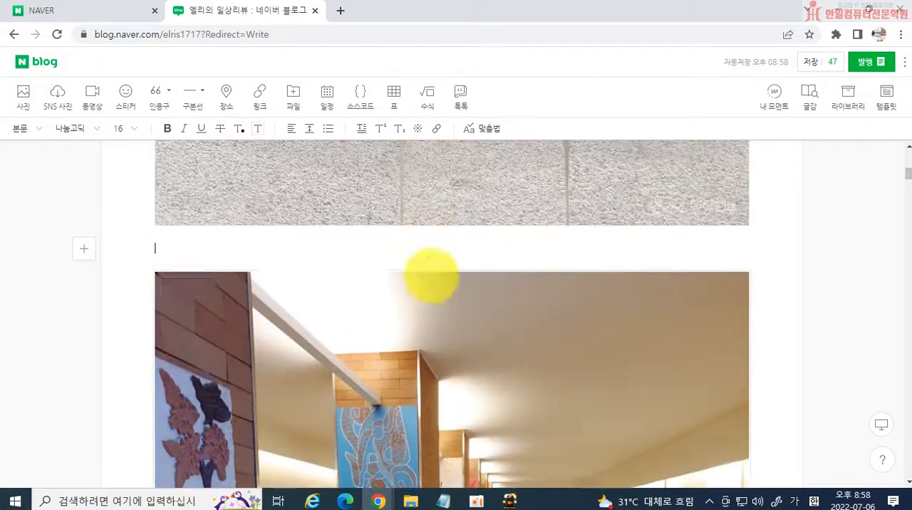
pyautogui.press('Return')
pyautogui.press('Return')
pyautogui.press('Return')
pyautogui.click(422, 270)
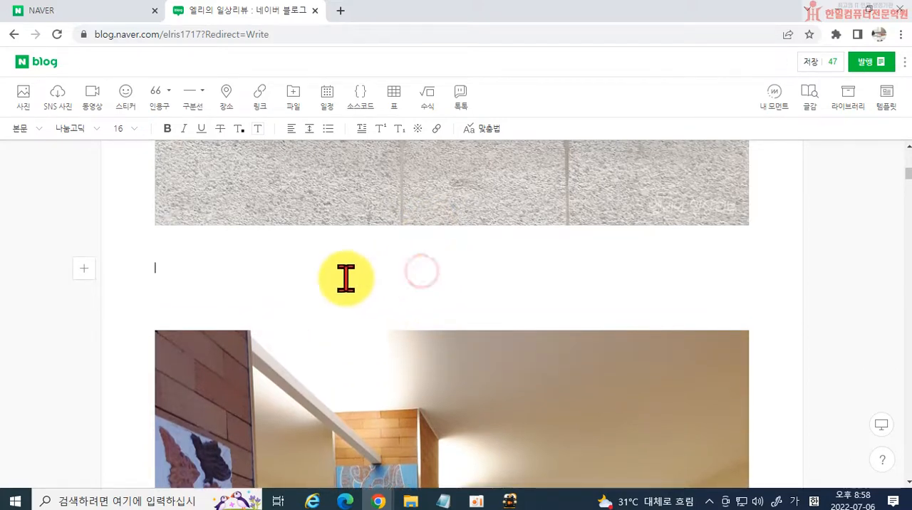
# Add "국립" directly before "고궁박물관을" in the first line of the introductory paragraph.
pyautogui.scroll(8, 570, 322)
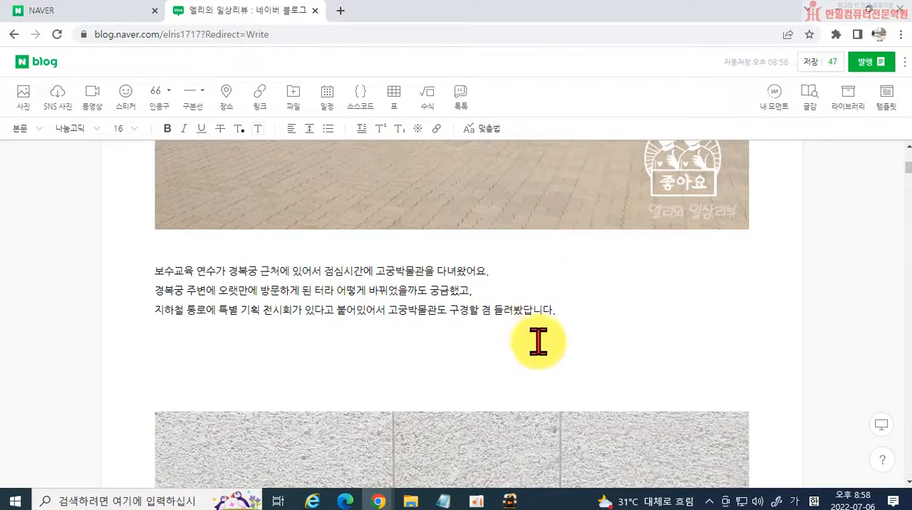
pyautogui.scroll(2, 498, 336)
pyautogui.scroll(15, 247, 311)
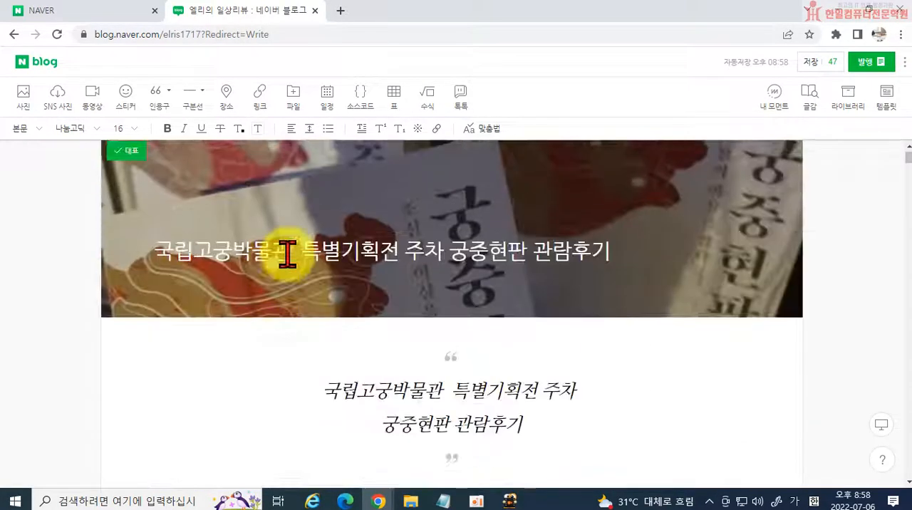
pyautogui.scroll(-5, 399, 392)
pyautogui.scroll(-6, 421, 392)
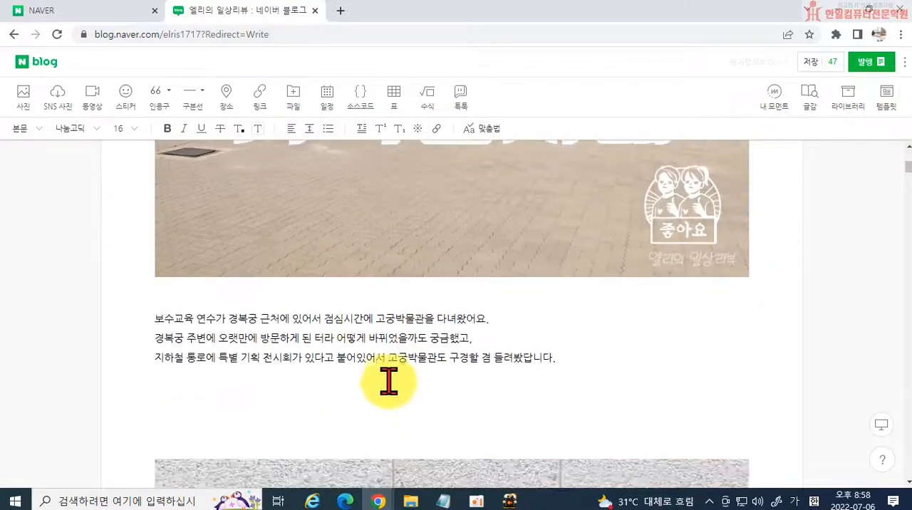
pyautogui.click(384, 319)
pyautogui.press('Left')
pyautogui.write('국ㄹㅣ')
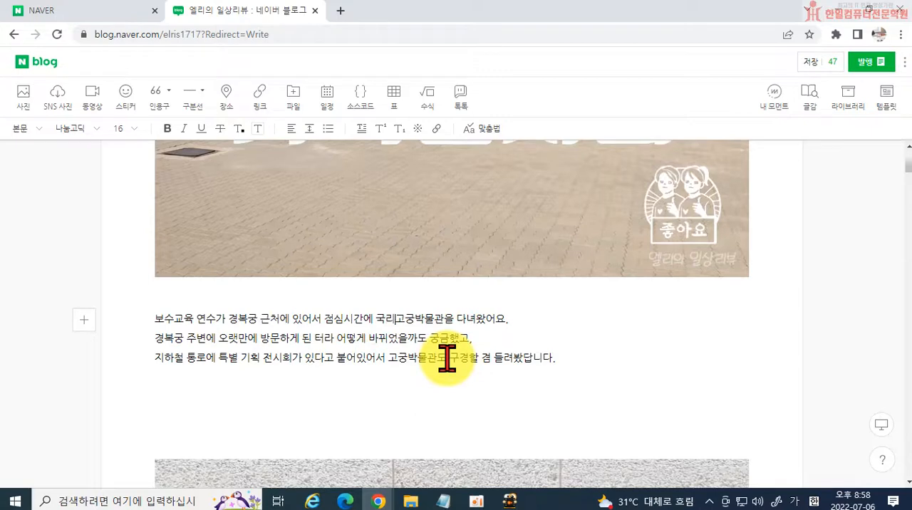
pyautogui.write('ㅂ')
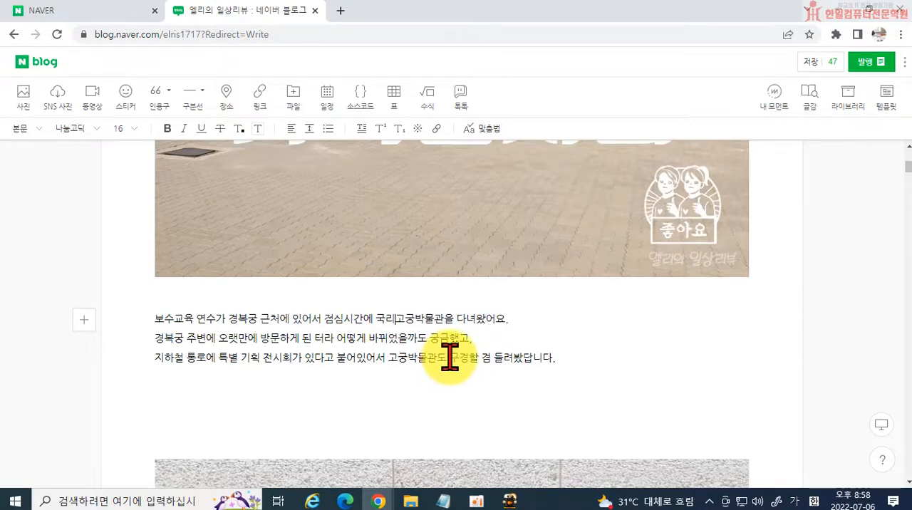
pyautogui.write('ㅣㅂ')
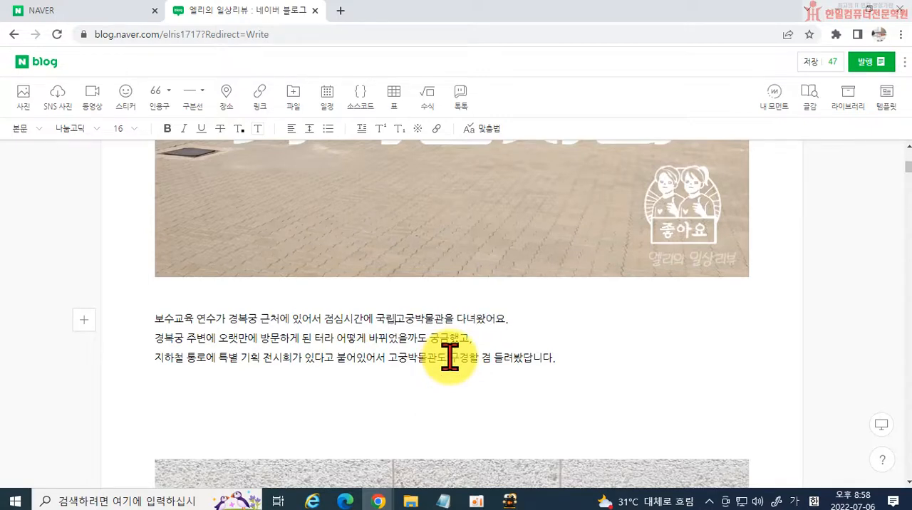
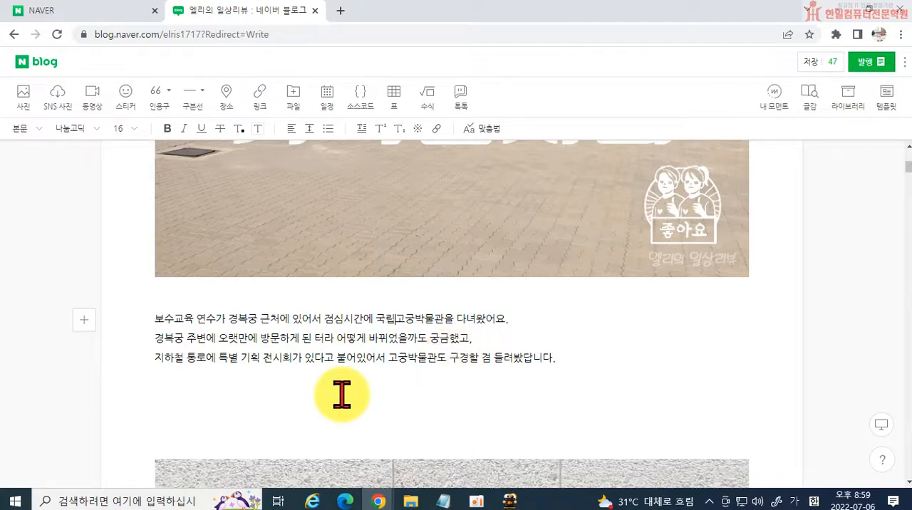
# Look through the photos below the introductory paragraph, from the museum signboard to the 궁중현판 exhibition books.
pyautogui.scroll(-5, 489, 382)
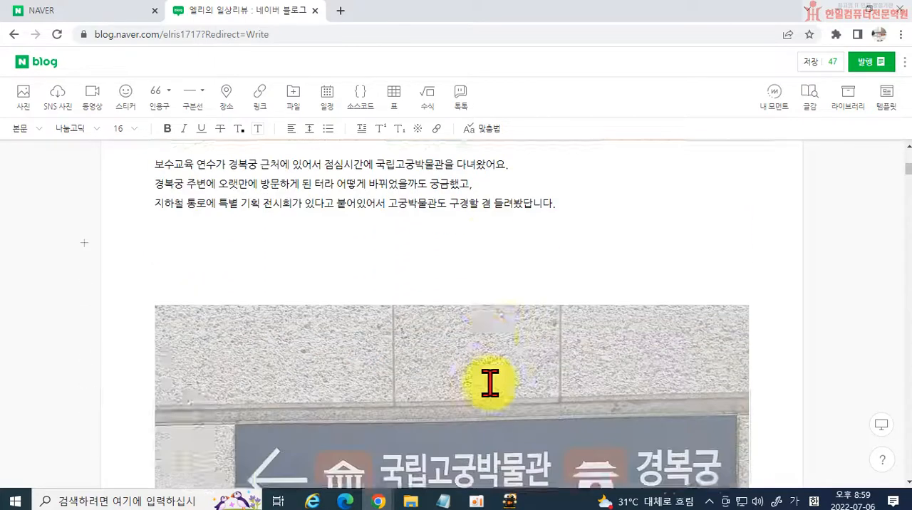
pyautogui.scroll(-2, 484, 382)
pyautogui.scroll(-3, 589, 347)
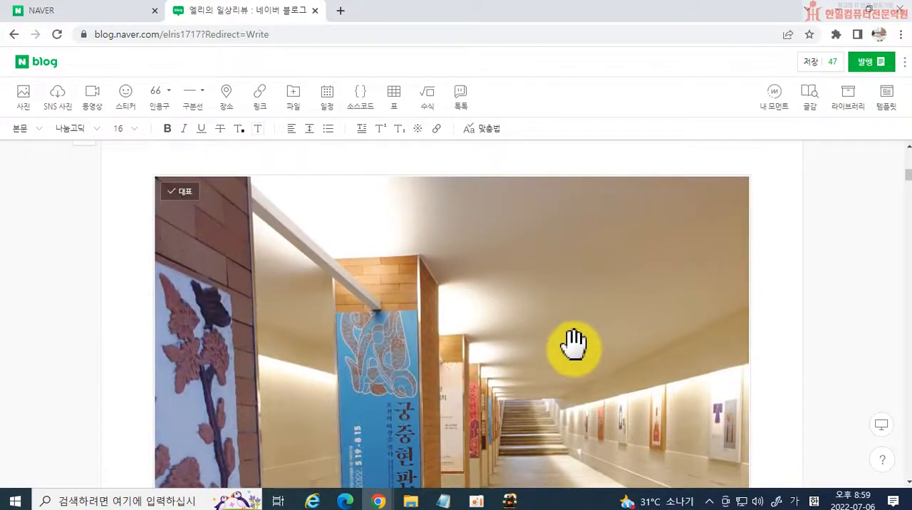
pyautogui.scroll(8, 562, 344)
pyautogui.scroll(-10, 533, 371)
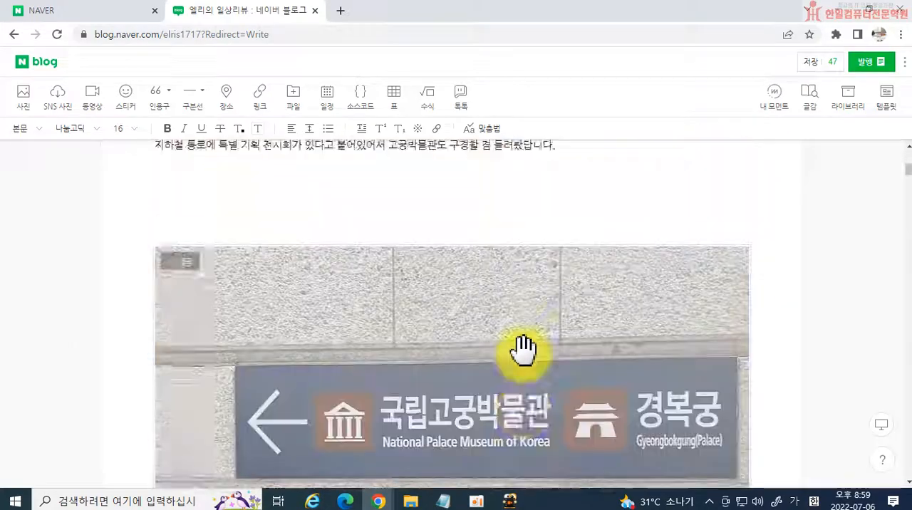
pyautogui.scroll(-12, 525, 358)
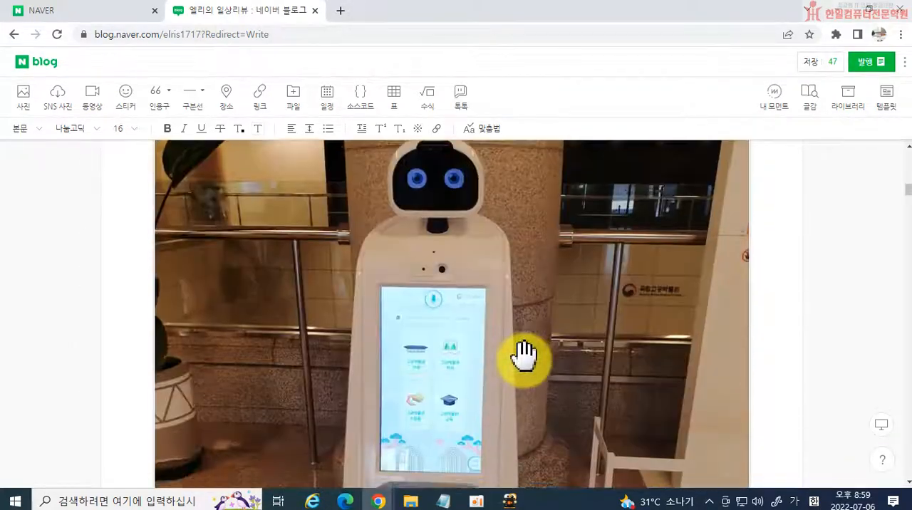
pyautogui.scroll(4, 525, 364)
pyautogui.scroll(8, 525, 365)
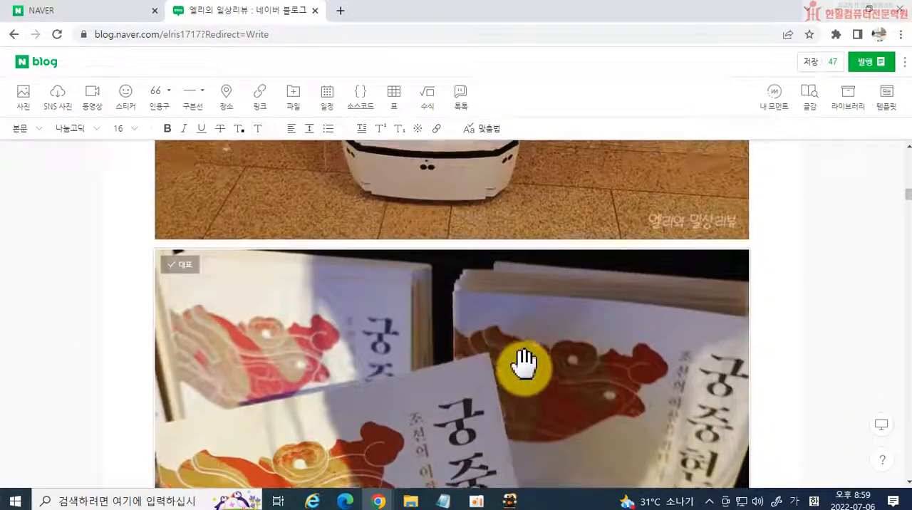
pyautogui.scroll(-4, 525, 365)
pyautogui.scroll(-5, 525, 365)
pyautogui.scroll(9, 600, 270)
pyautogui.scroll(-5, 622, 275)
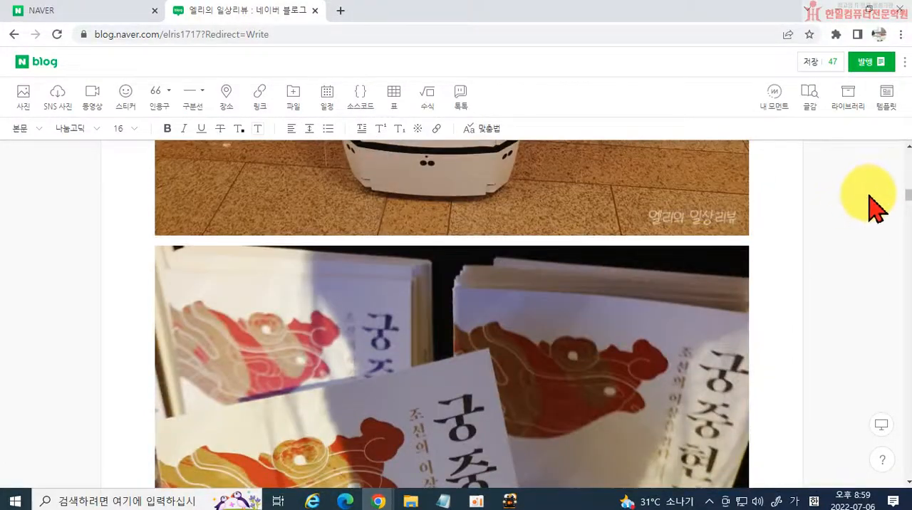
# Add two blank lines beneath the floor-guide photo at the end of the post.
pyautogui.moveTo(896, 193); pyautogui.dragTo(886, 488)
pyautogui.click(456, 286)
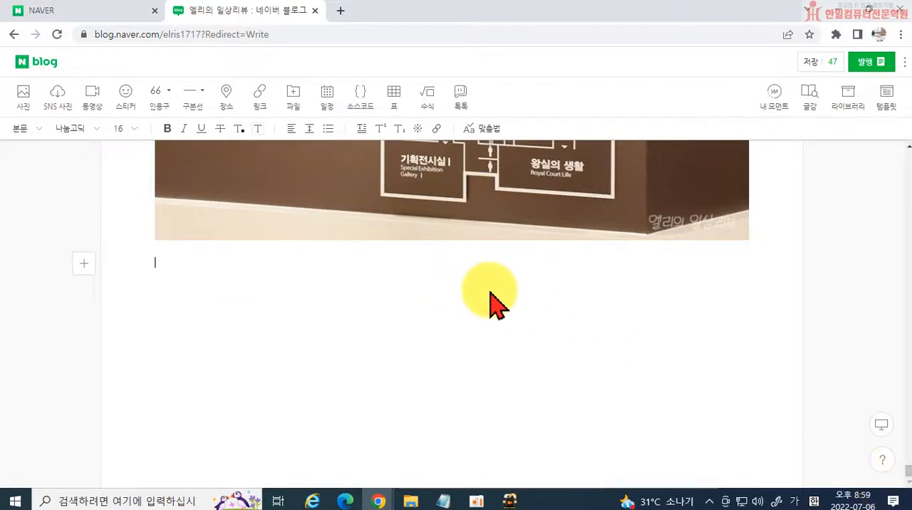
pyautogui.press('Return')
pyautogui.press('Return')
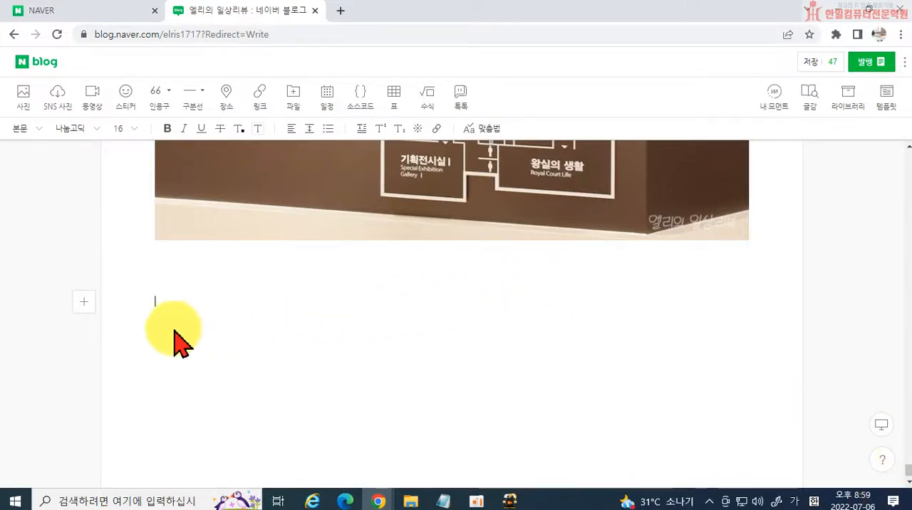
# Upload the video file 궁중현판 from the 고궁 folder on the desktop.
pyautogui.click(94, 107)
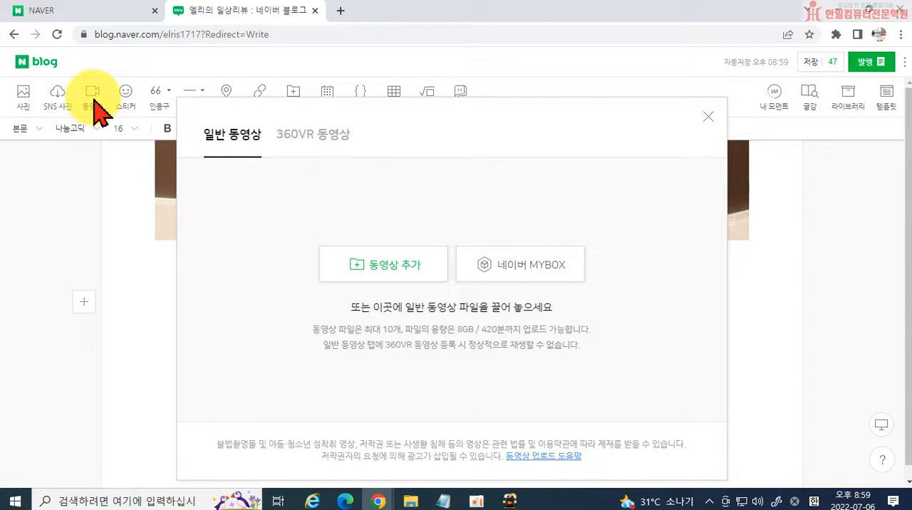
pyautogui.click(366, 262)
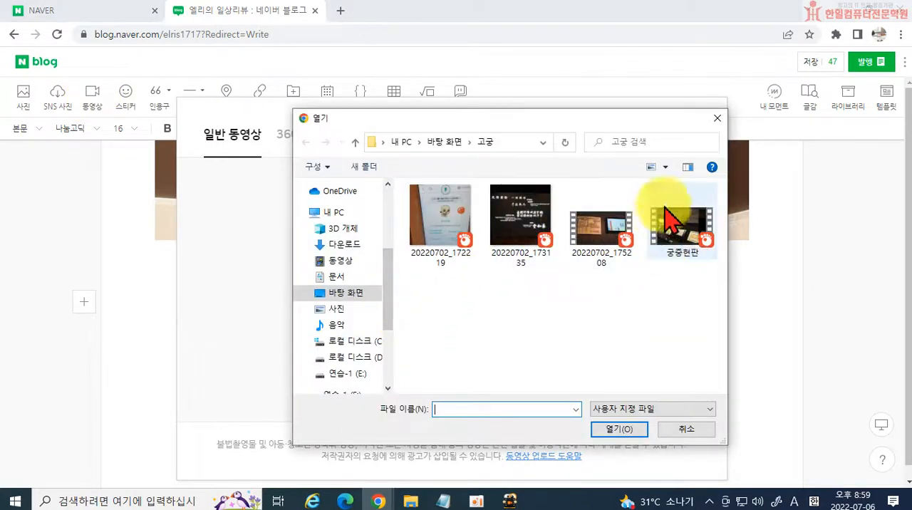
pyautogui.click(668, 229)
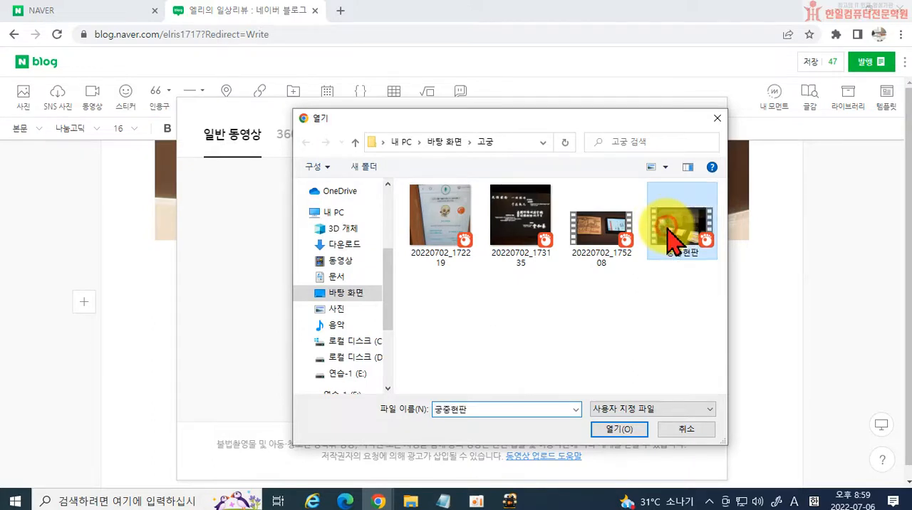
pyautogui.click(619, 429)
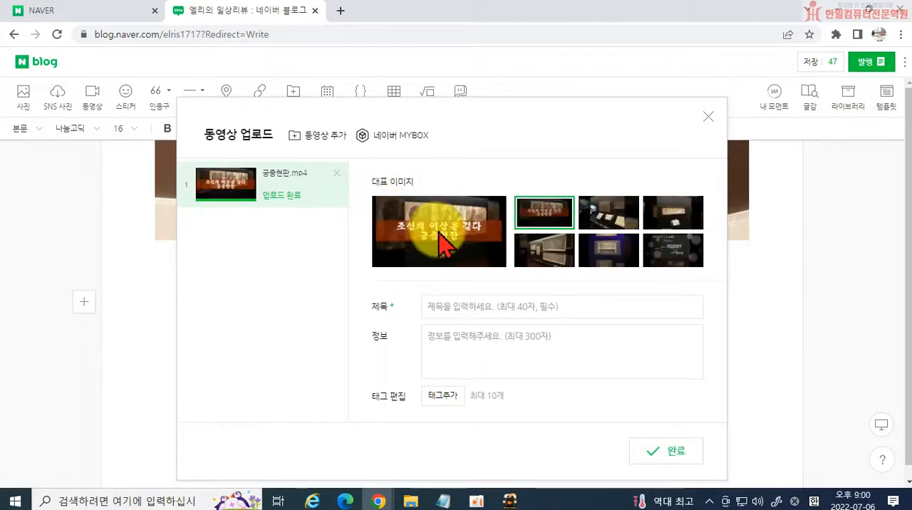
# Title the video "국립고궁박물관 특별기획전 궁중현판", describe it as "궁중현판 특별기획전", tag it 궁중현판 and 국립고궁박물관, and insert it into the post.
pyautogui.click(474, 309)
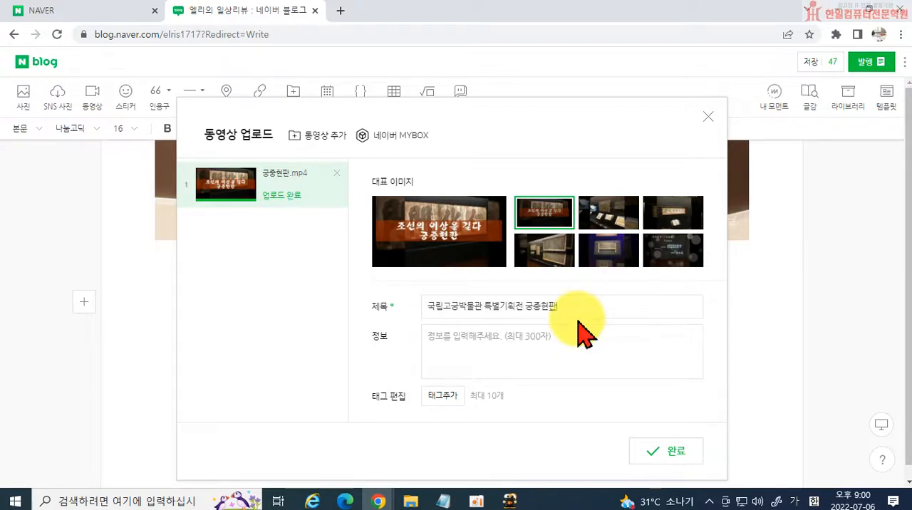
pyautogui.click(567, 347)
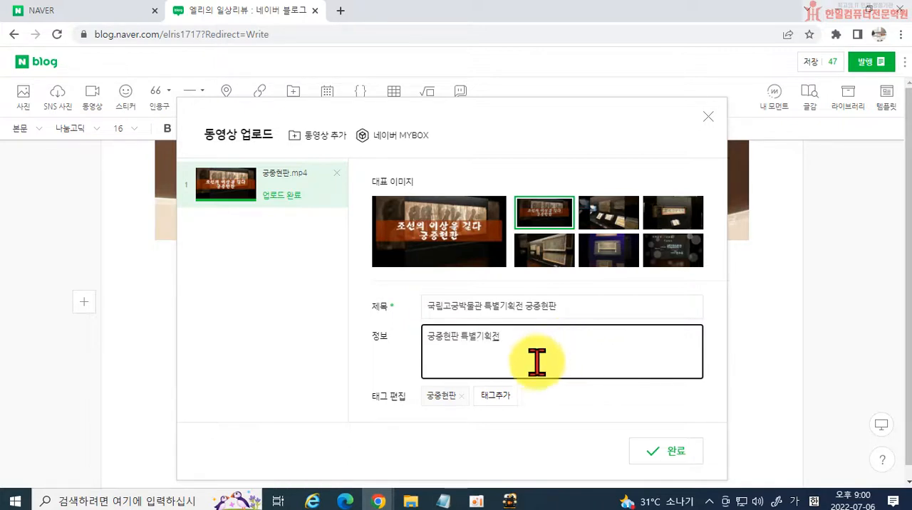
pyautogui.click(496, 397)
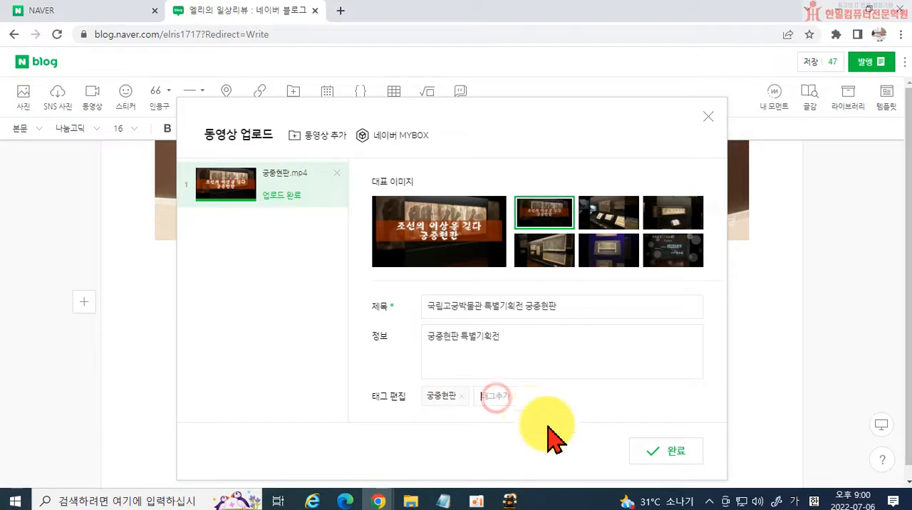
pyautogui.write('국립고궁박물관')
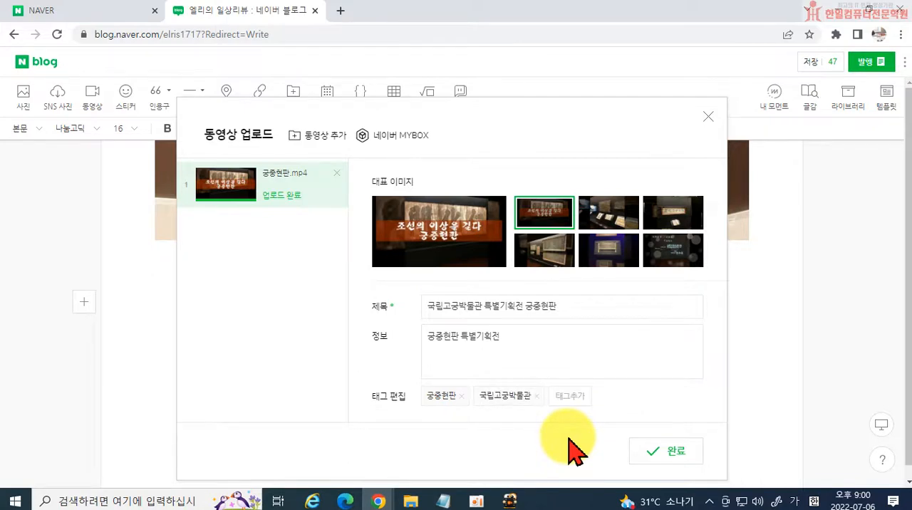
pyautogui.click(666, 451)
pyautogui.scroll(4, 631, 417)
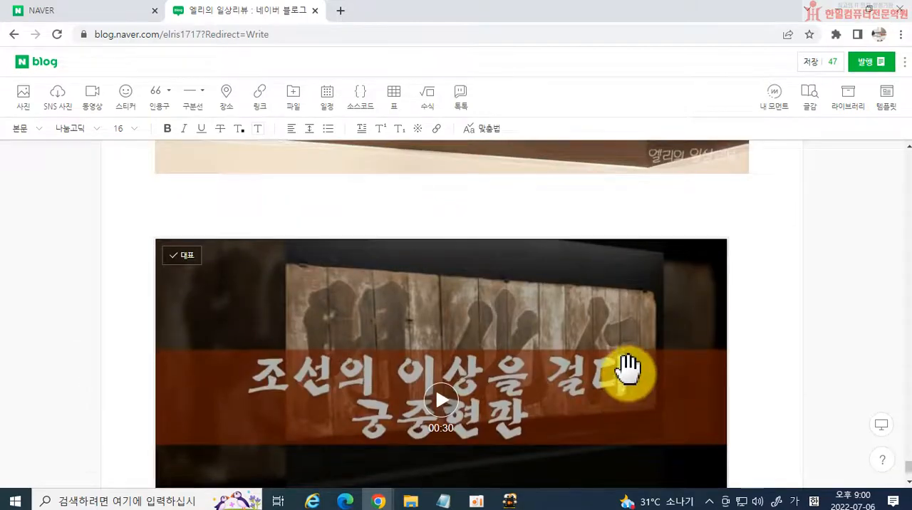
pyautogui.scroll(-2, 625, 377)
pyautogui.scroll(-1, 630, 381)
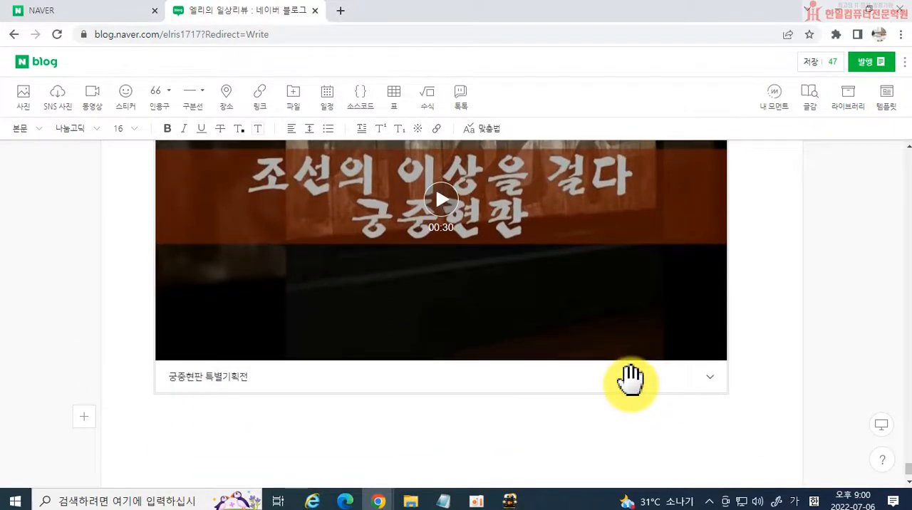
pyautogui.scroll(4, 321, 384)
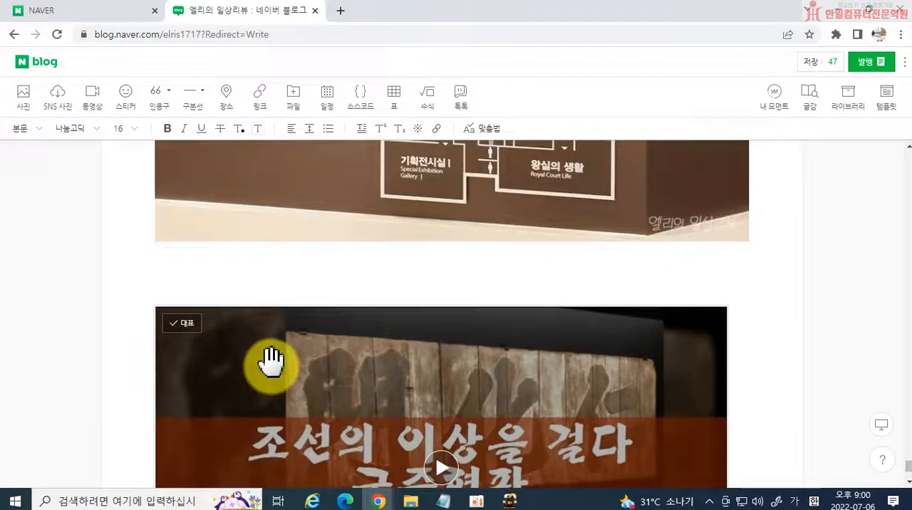
# Format "보수교육 연수" in the introductory paragraph's first line as size 19, bold and blue.
pyautogui.scroll(14, 268, 363)
pyautogui.moveTo(908, 461); pyautogui.dragTo(907, 167)
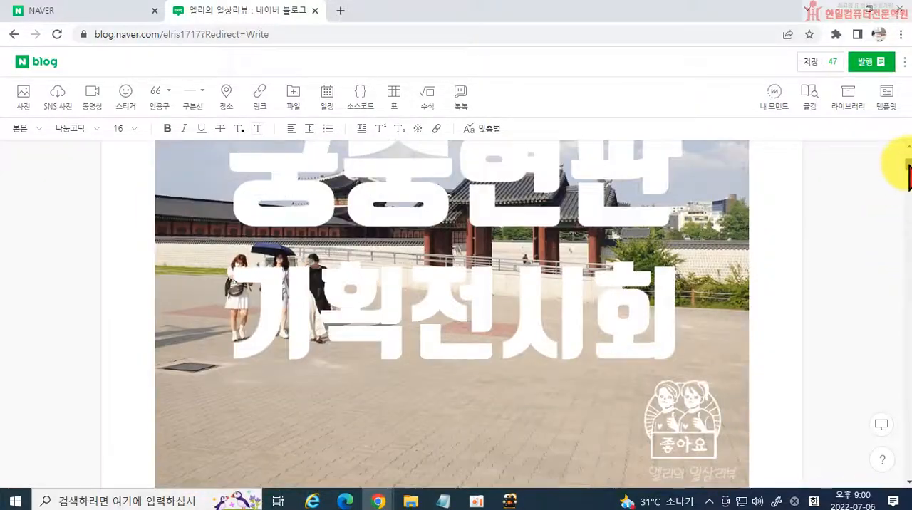
pyautogui.scroll(-4, 712, 285)
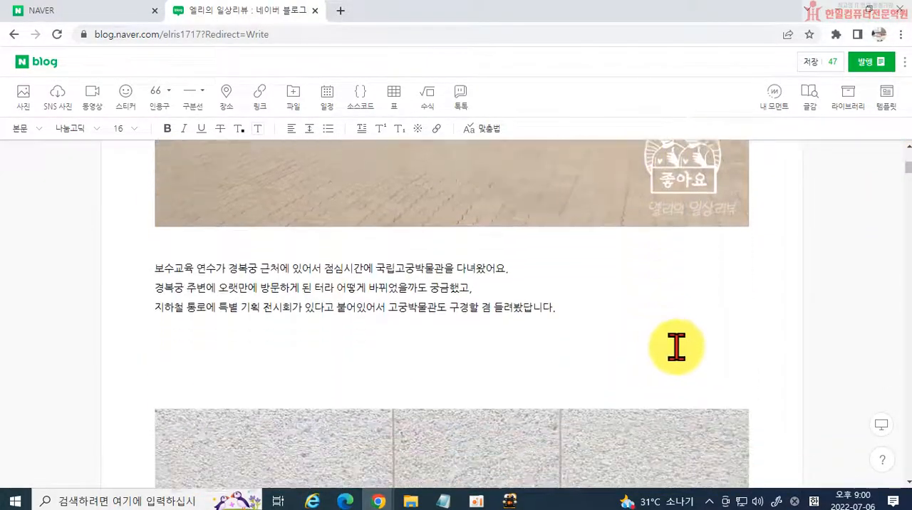
pyautogui.click(186, 286)
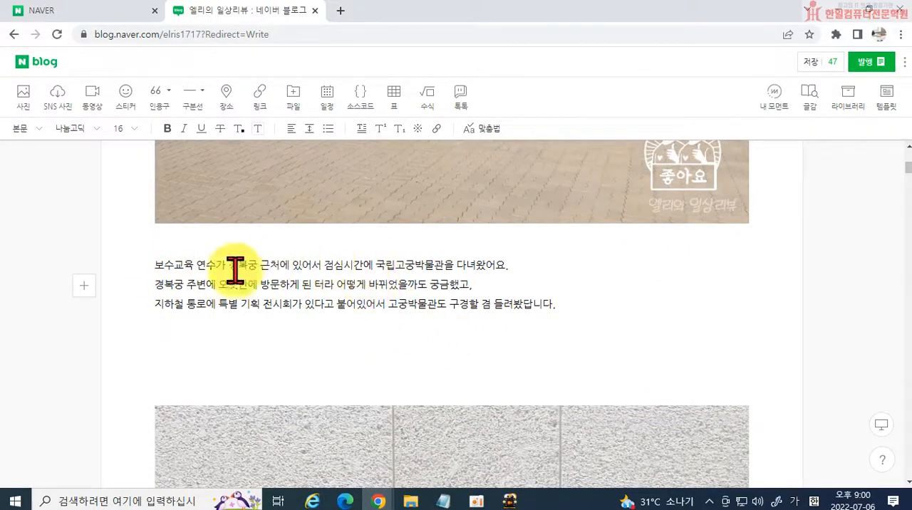
pyautogui.moveTo(149, 262); pyautogui.dragTo(220, 260)
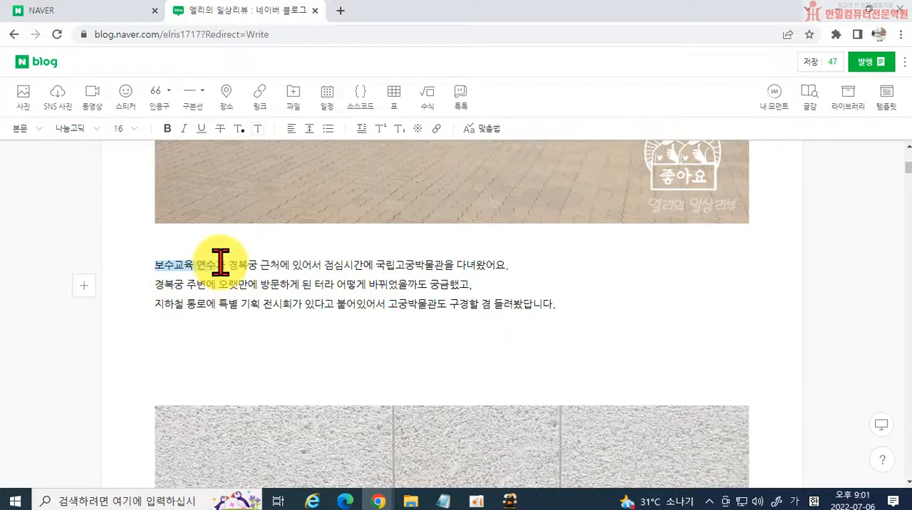
pyautogui.click(125, 128)
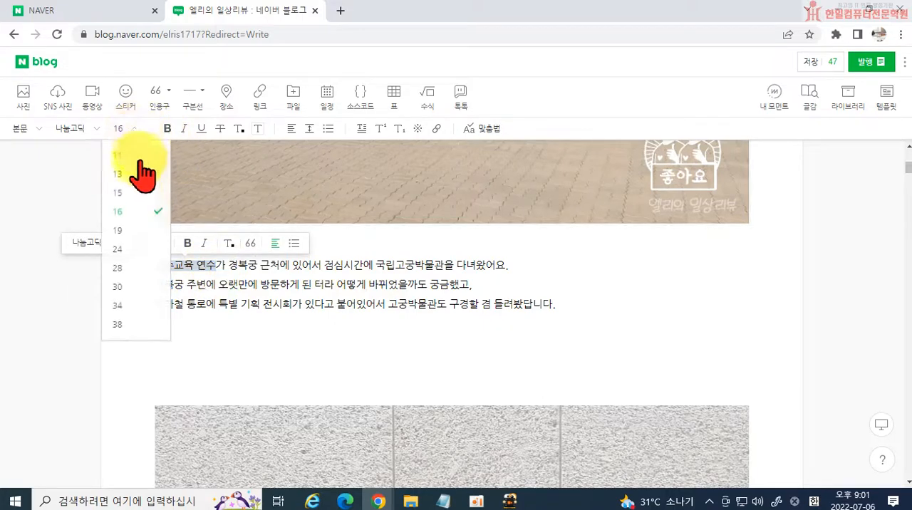
pyautogui.click(121, 230)
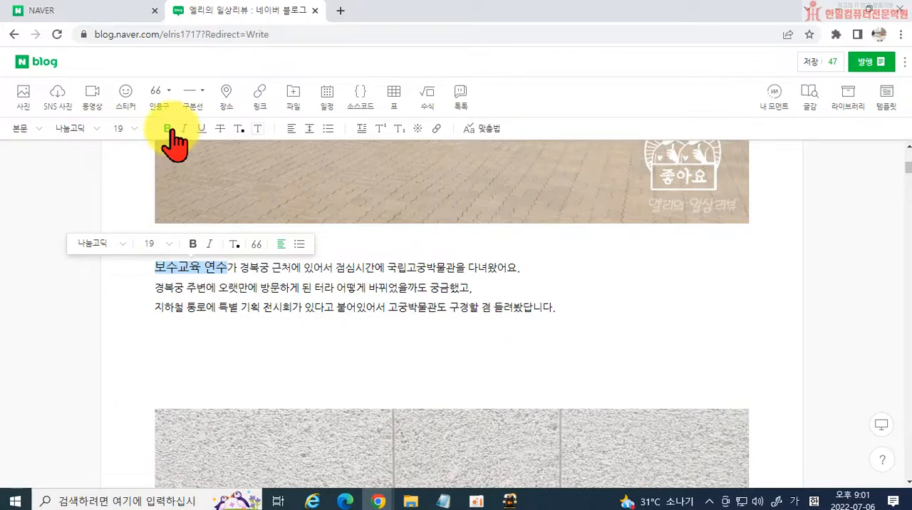
pyautogui.click(238, 129)
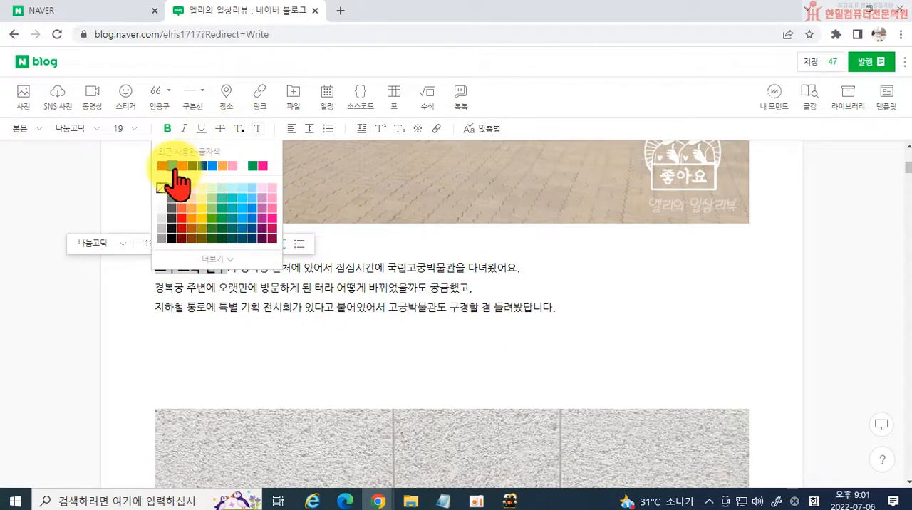
pyautogui.click(173, 167)
# Insert a blank line after the introductory paragraph's second line, which ends in "궁금했고,".
pyautogui.click(320, 289)
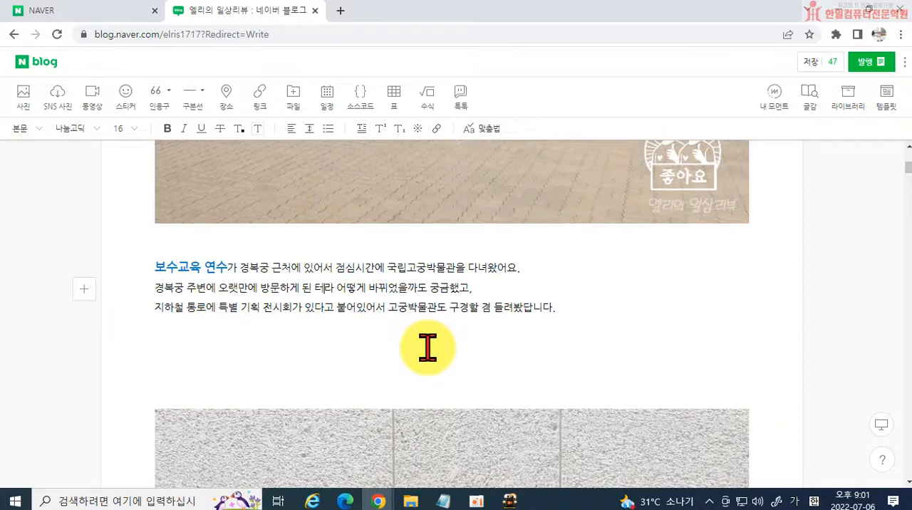
pyautogui.click(492, 305)
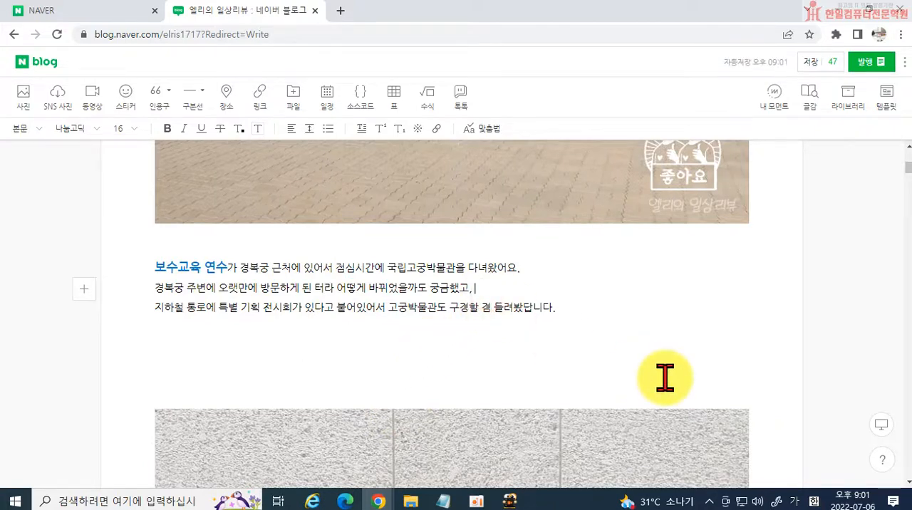
pyautogui.press('Return')
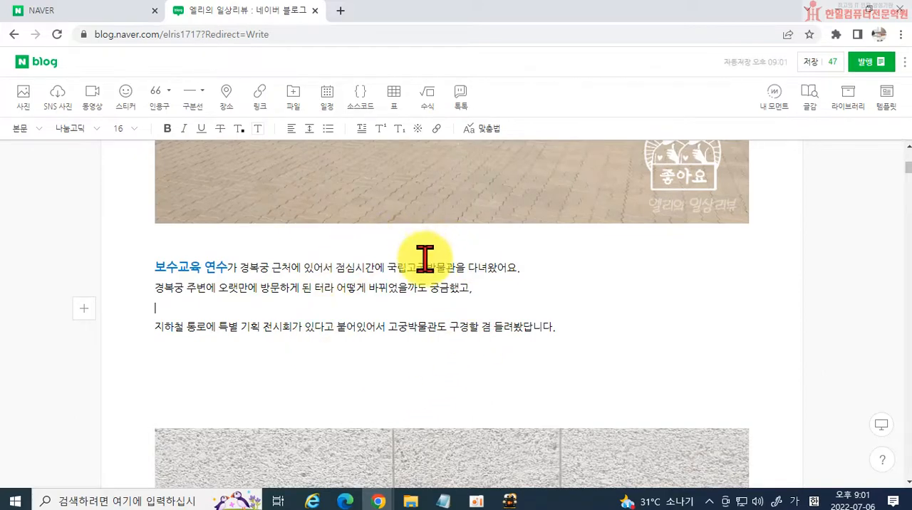
# Review the photo sequence from the museum signboard down to the display-case photo, and return to the post's title.
pyautogui.scroll(-3, 449, 292)
pyautogui.scroll(-10, 453, 306)
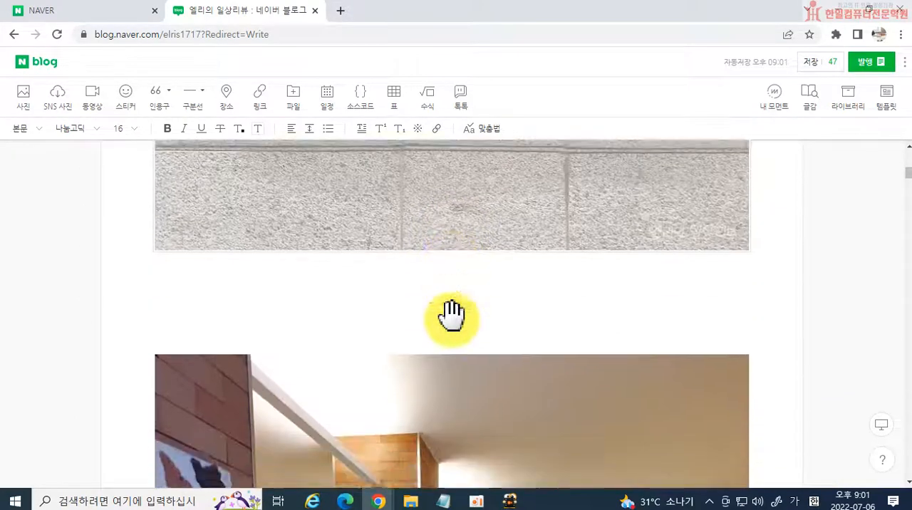
pyautogui.scroll(-5, 377, 321)
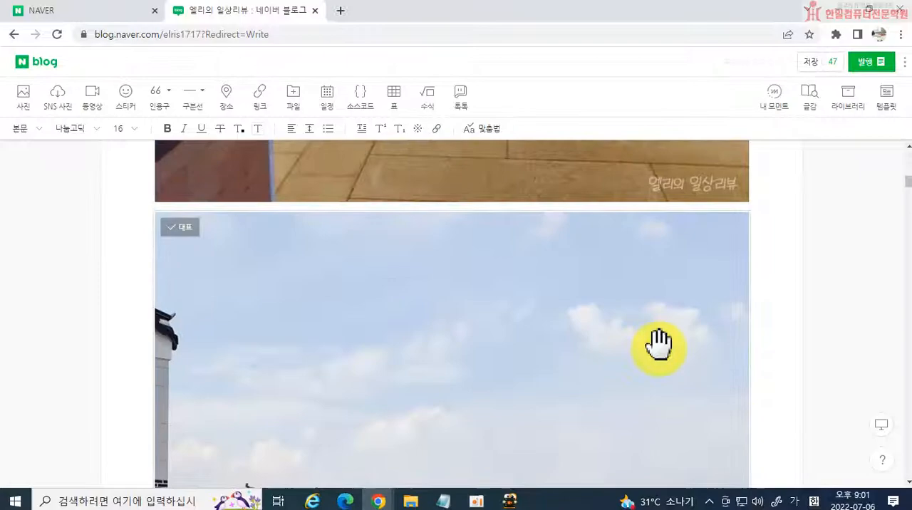
pyautogui.scroll(-8, 662, 349)
pyautogui.scroll(-12, 662, 364)
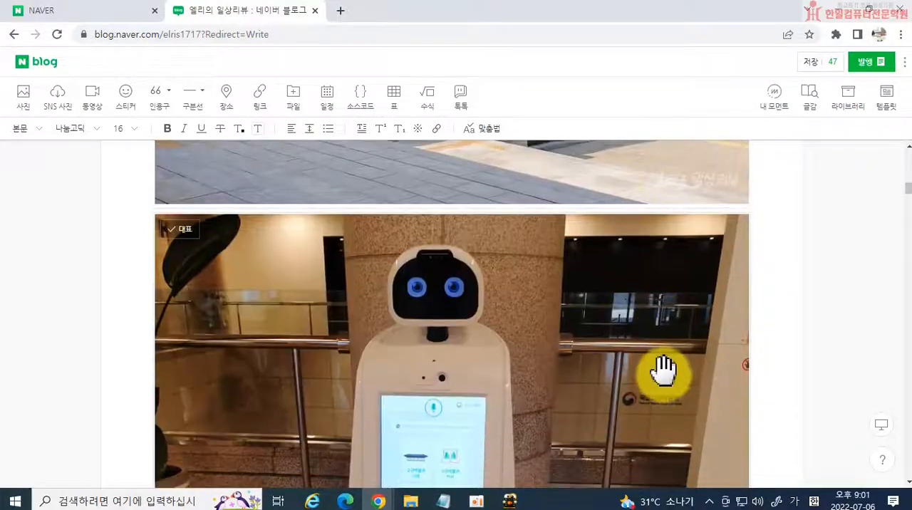
pyautogui.scroll(-15, 659, 371)
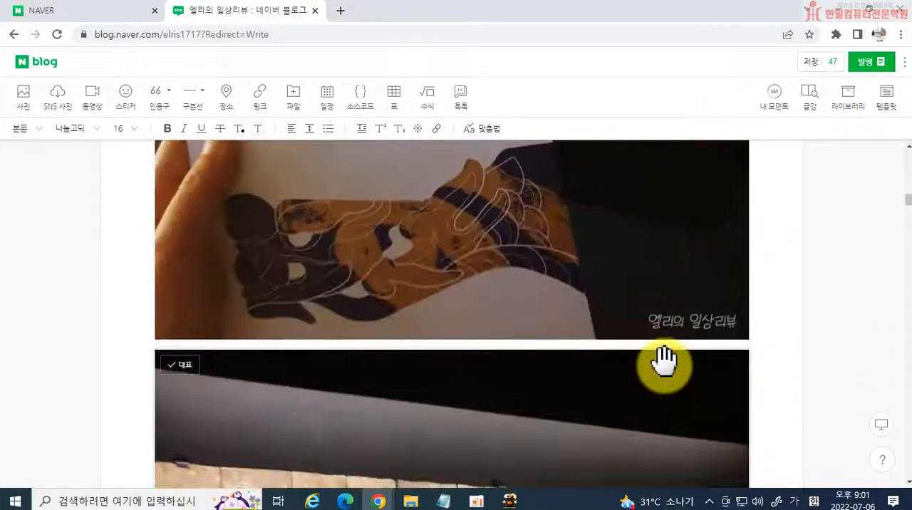
pyautogui.scroll(-5, 646, 382)
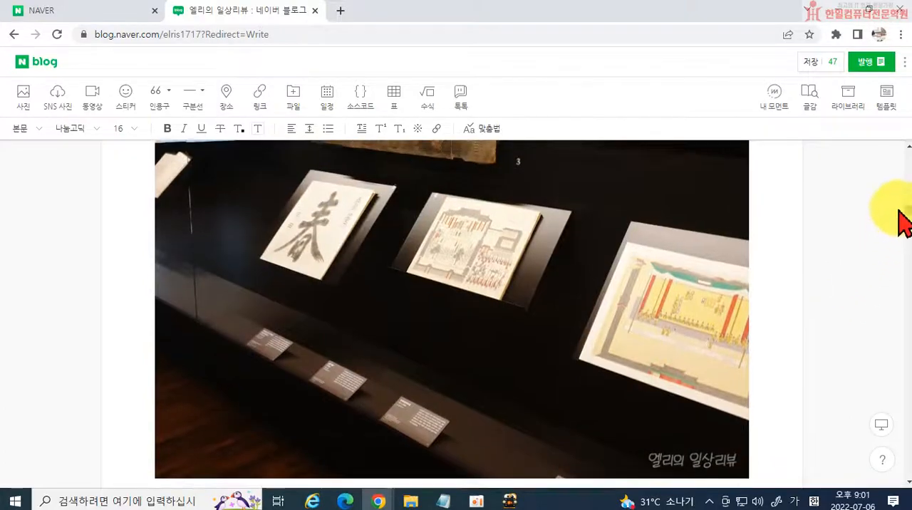
pyautogui.scroll(3, 901, 224)
pyautogui.moveTo(906, 208); pyautogui.dragTo(899, 151)
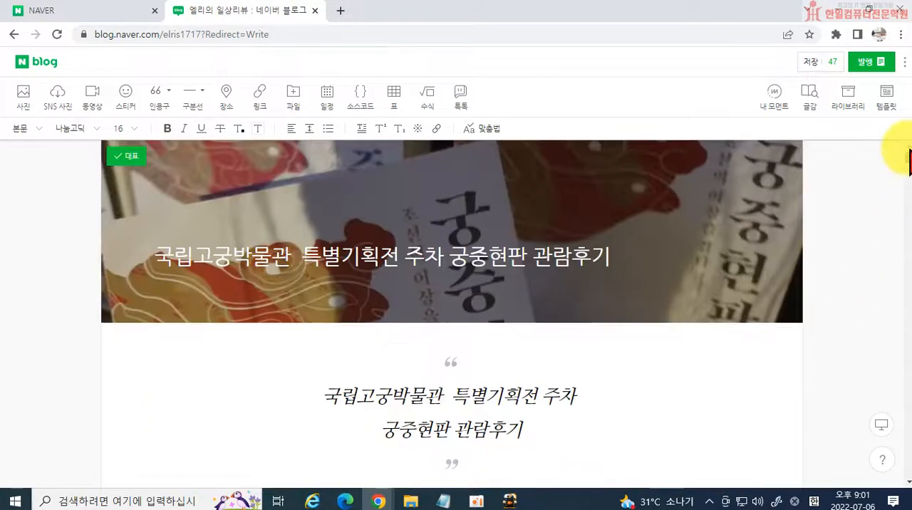
# Start a place insertion on the blank line below the exhibition video and search for 국립고궁박물관.
pyautogui.scroll(-5, 407, 382)
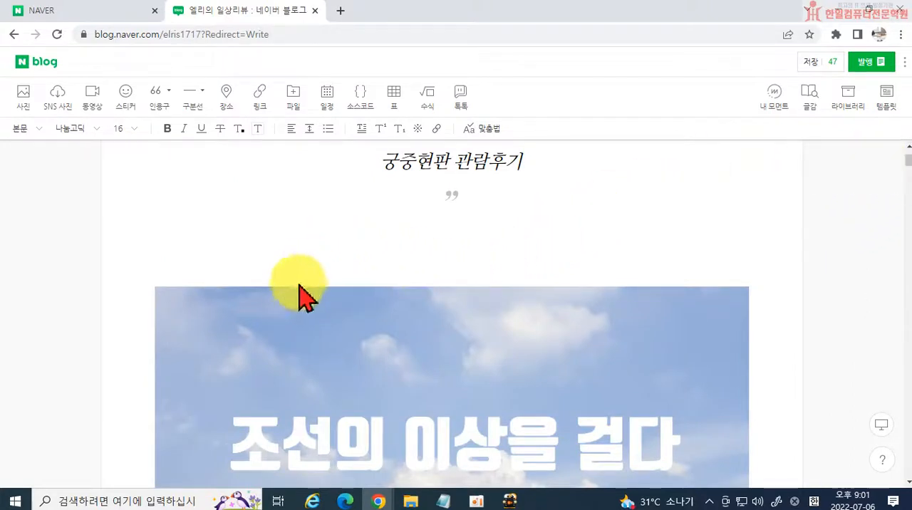
pyautogui.moveTo(906, 162); pyautogui.dragTo(883, 472)
pyautogui.click(450, 333)
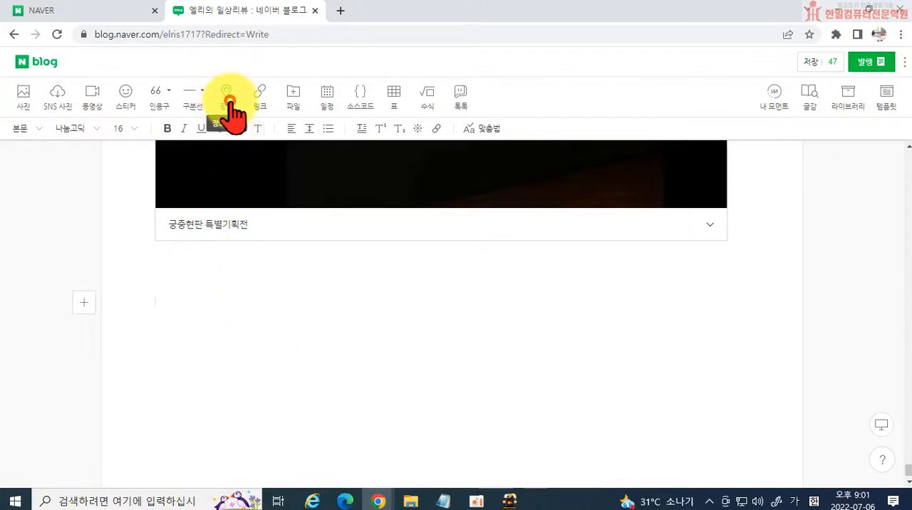
pyautogui.click(226, 96)
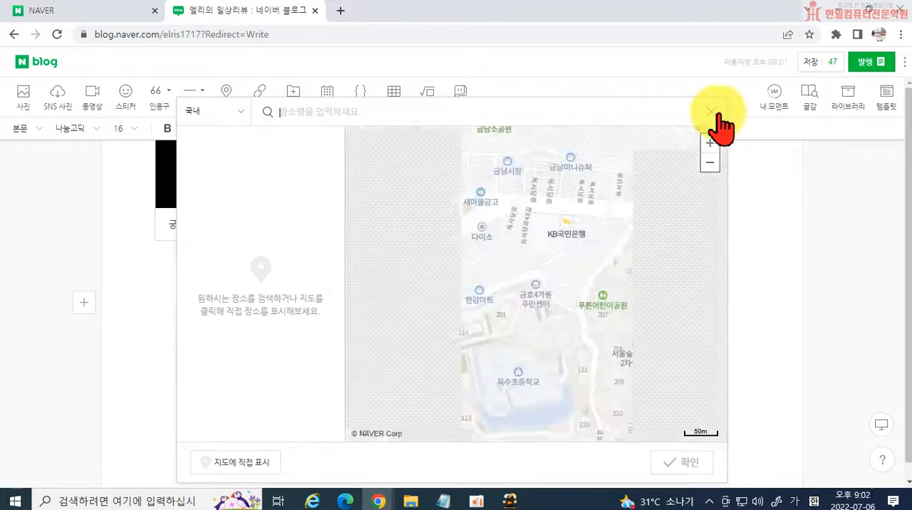
pyautogui.click(302, 116)
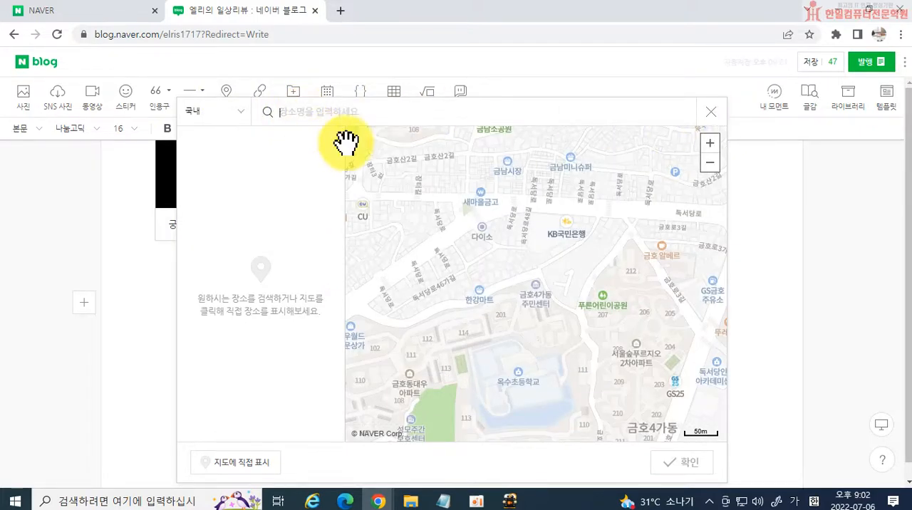
pyautogui.write('국립고궁박물과')
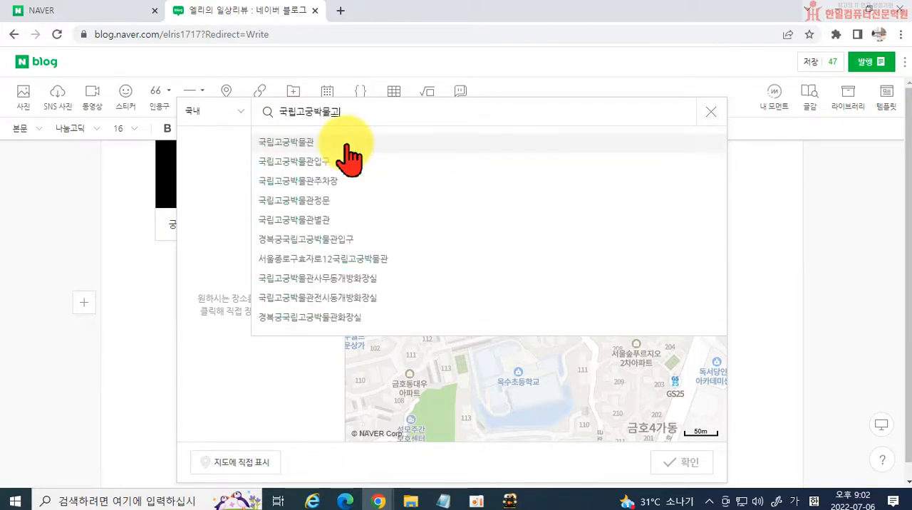
pyautogui.click(347, 145)
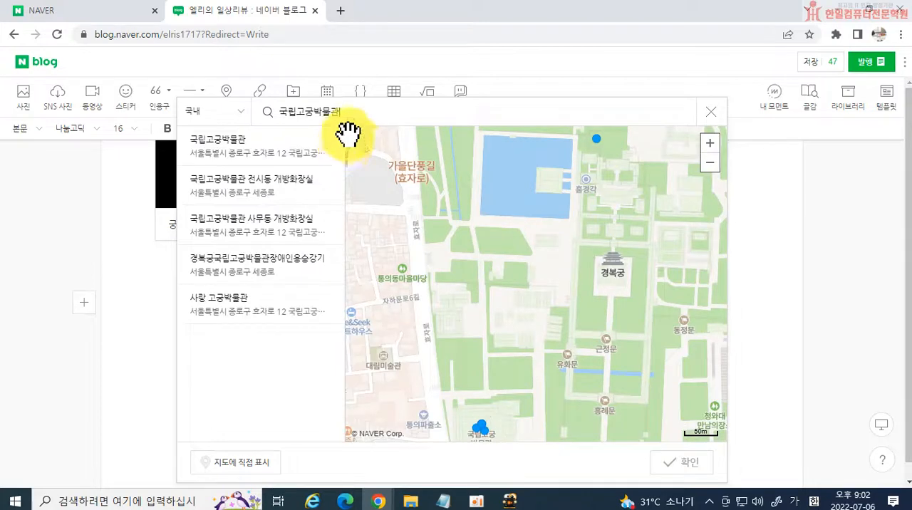
pyautogui.moveTo(515, 367); pyautogui.dragTo(541, 276)
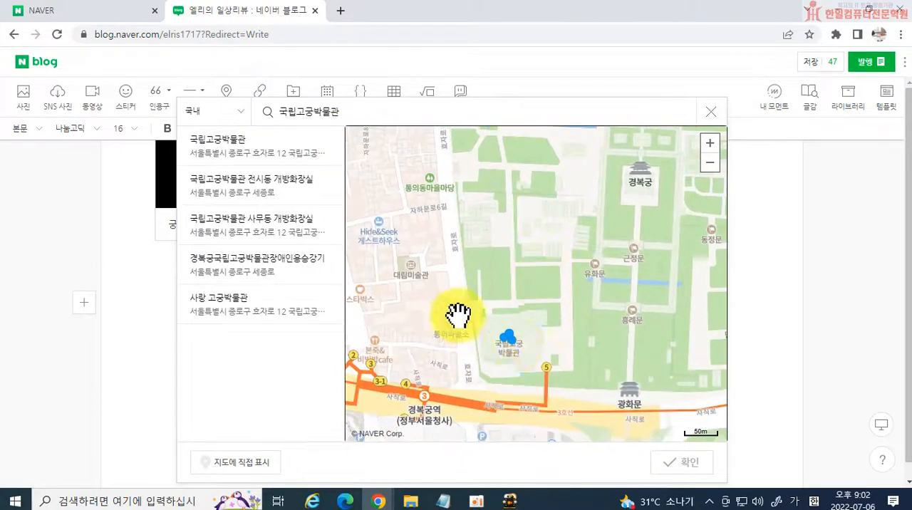
# Add the main 국립고궁박물관 result and insert its map into the post below the video.
pyautogui.click(306, 146)
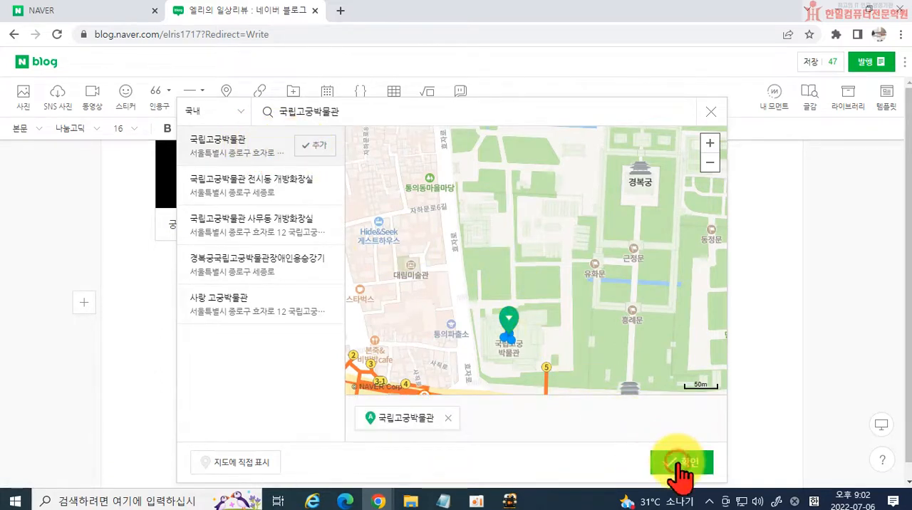
pyautogui.click(666, 462)
pyautogui.scroll(-3, 563, 285)
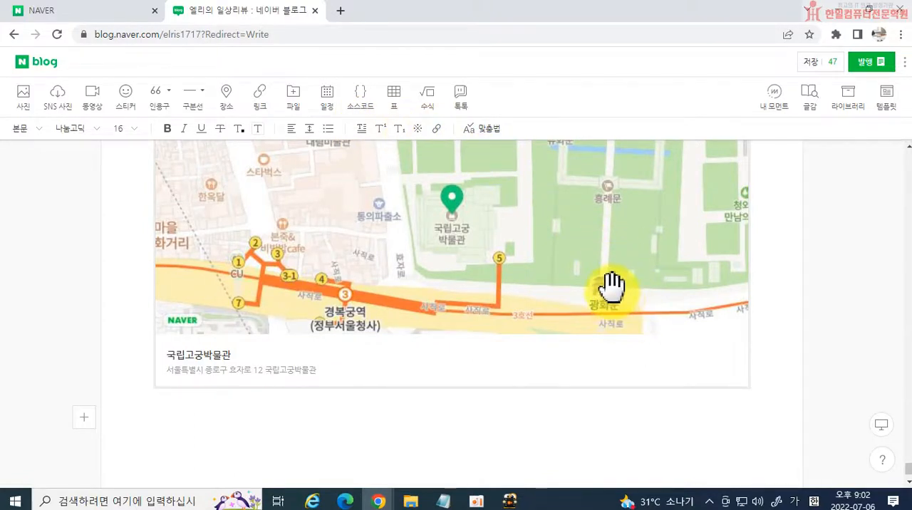
pyautogui.scroll(2, 605, 292)
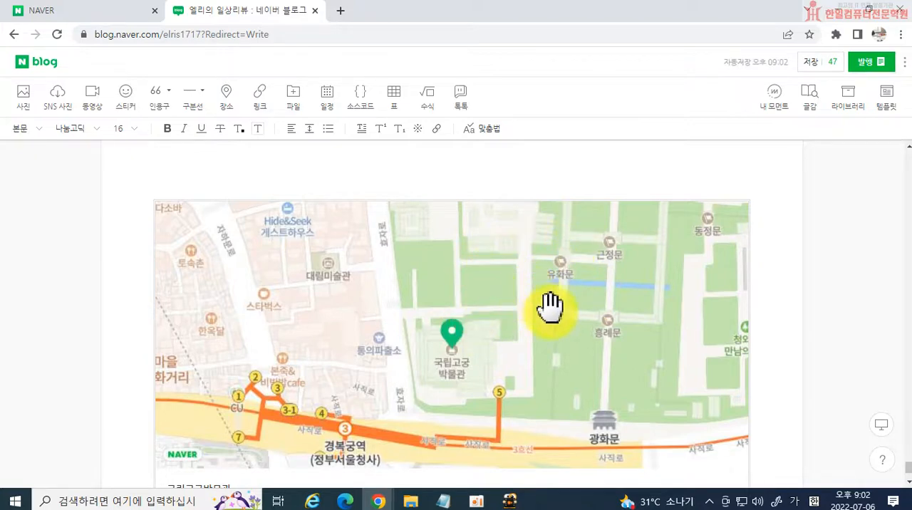
pyautogui.scroll(-2, 546, 301)
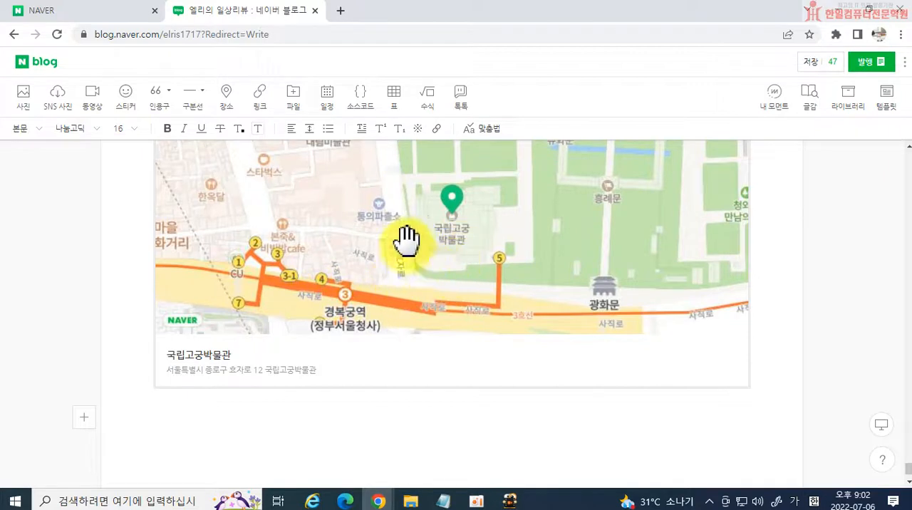
pyautogui.scroll(2, 627, 309)
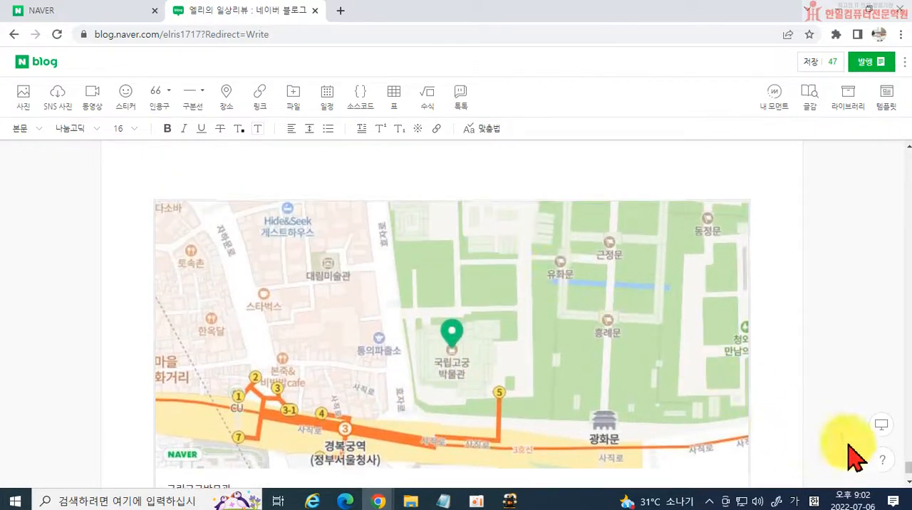
pyautogui.scroll(2, 498, 315)
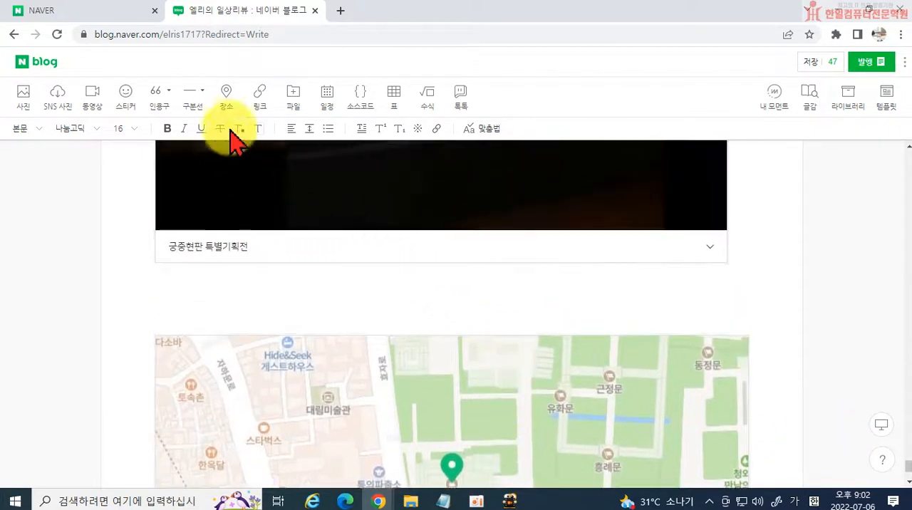
# Preview the post in the mobile, tablet and PC layouts, then return to the PC layout.
pyautogui.click(325, 295)
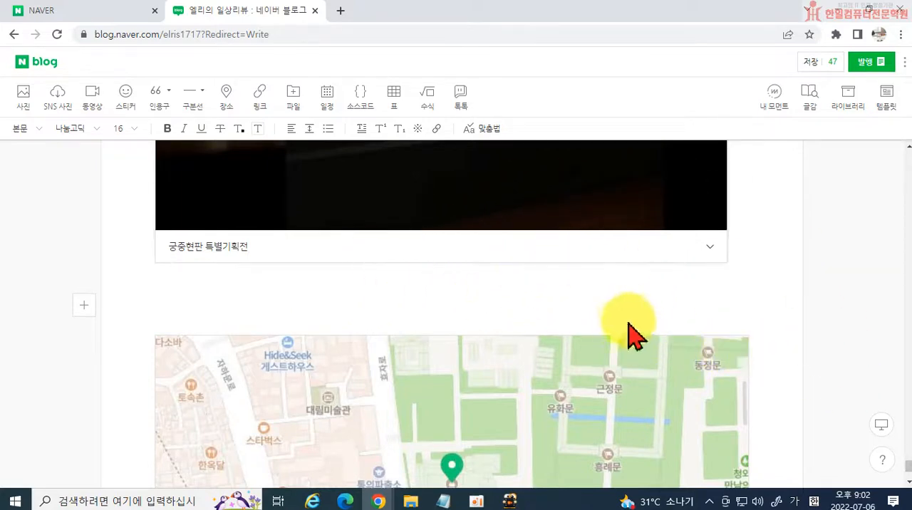
pyautogui.click(882, 424)
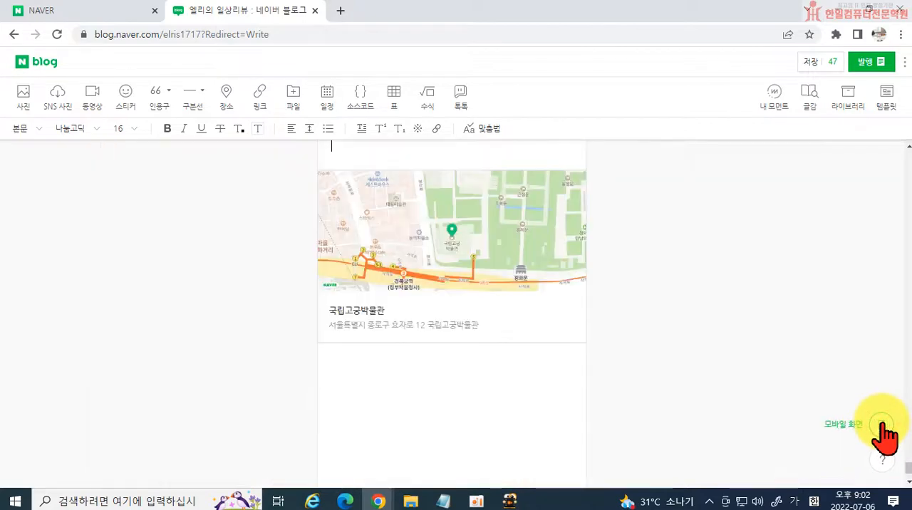
pyautogui.click(882, 425)
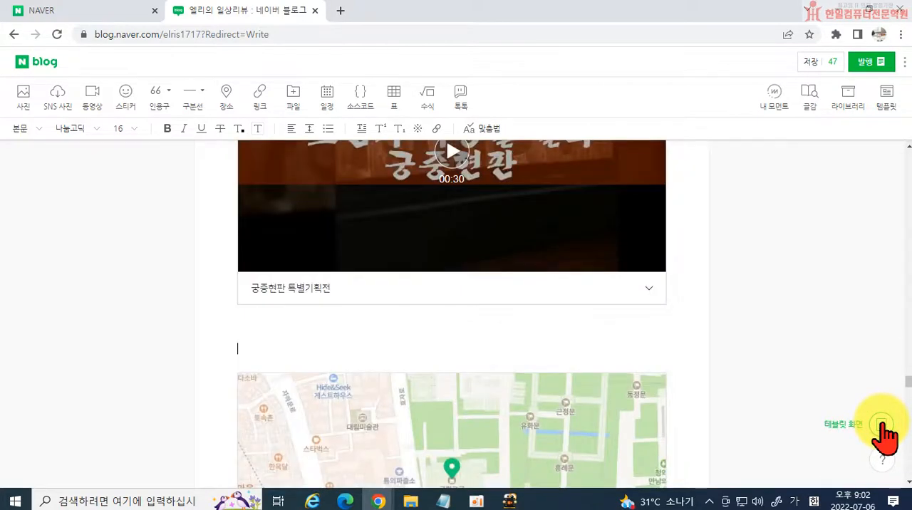
pyautogui.click(882, 426)
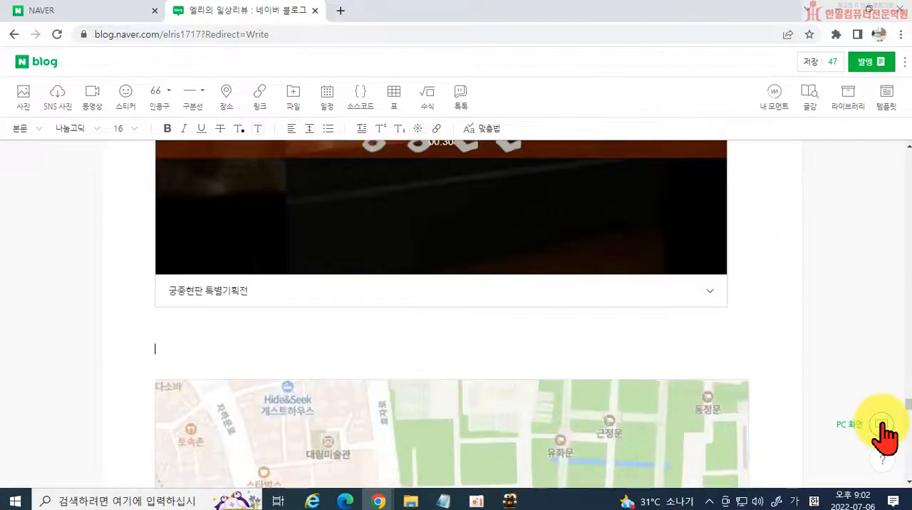
pyautogui.click(882, 425)
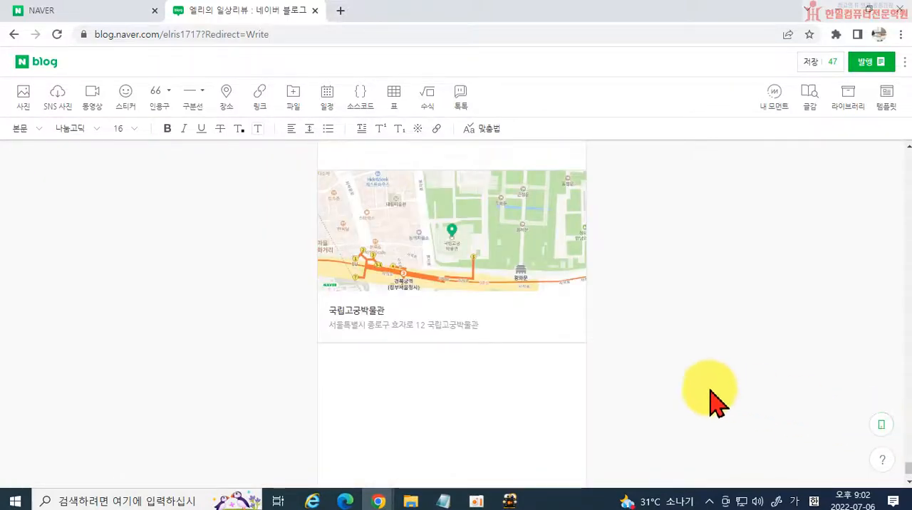
pyautogui.scroll(6, 679, 394)
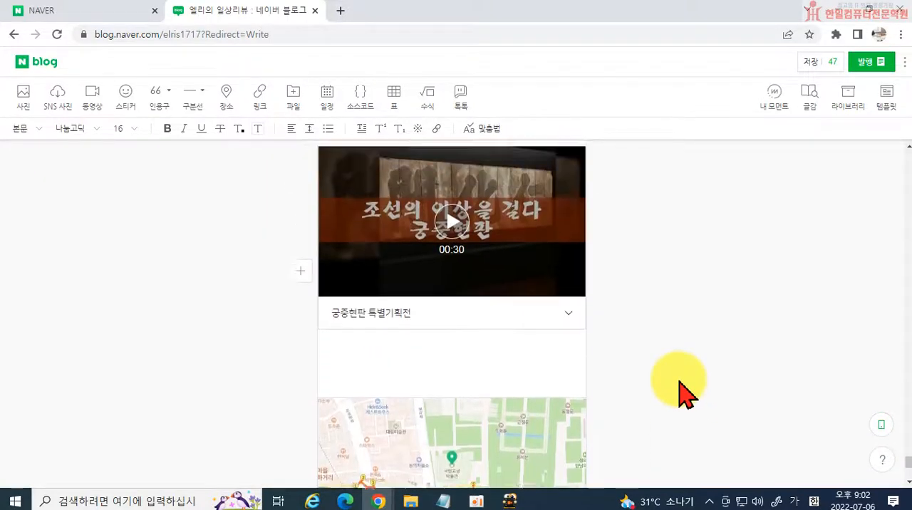
pyautogui.click(882, 427)
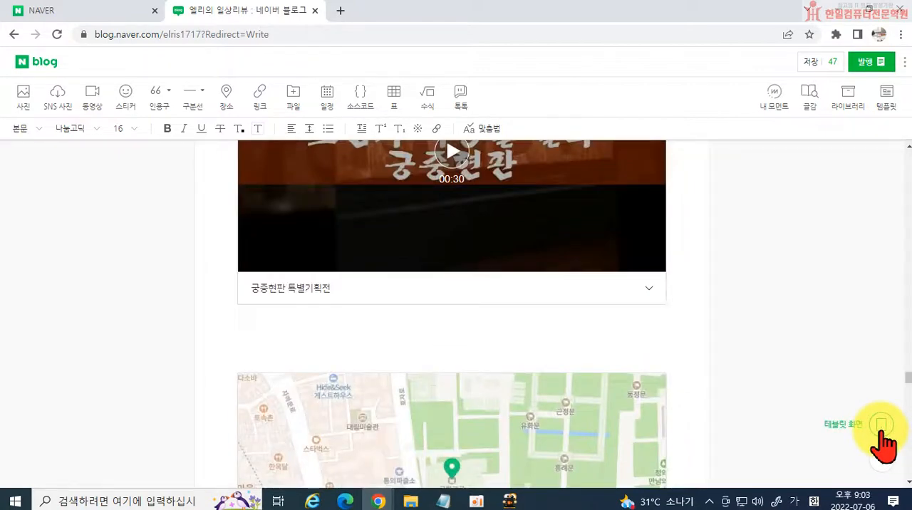
pyautogui.click(882, 427)
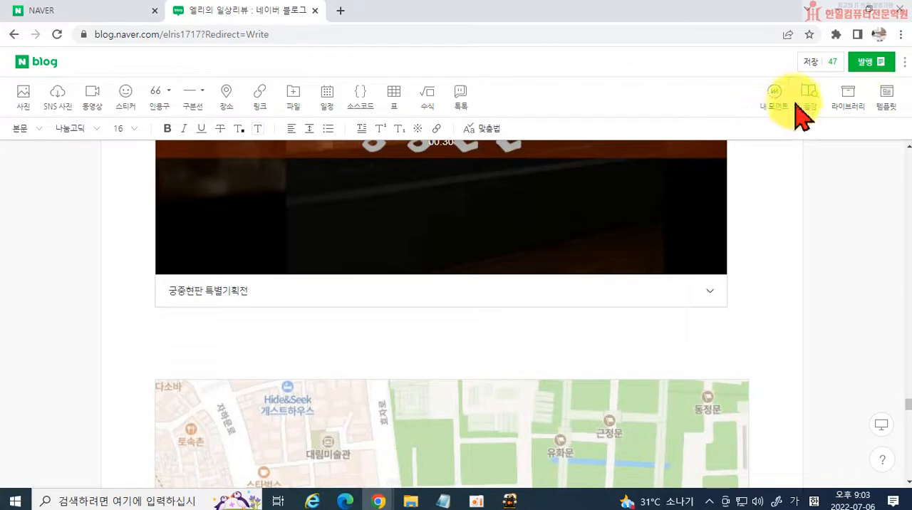
# Set the first body photo, titled "조선의 이상을 걸다 궁중현판", as the post's representative image.
pyautogui.scroll(6, 682, 244)
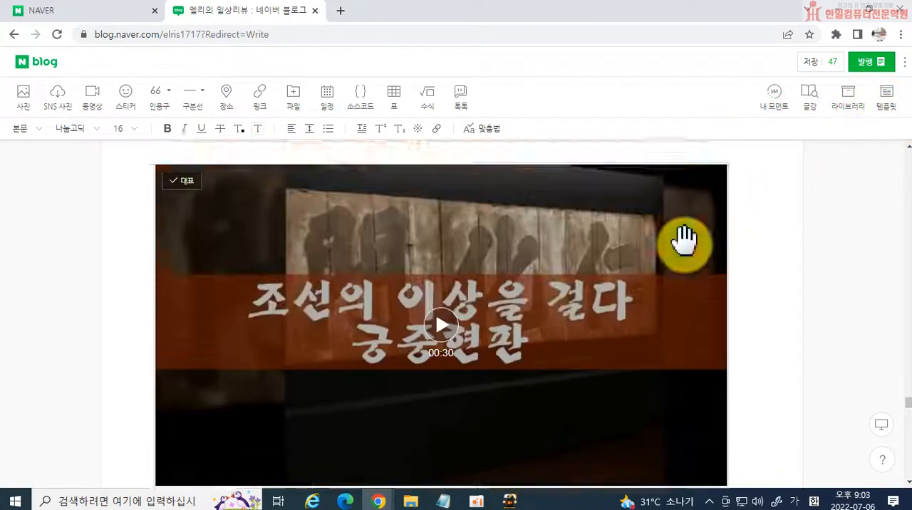
pyautogui.scroll(10, 712, 260)
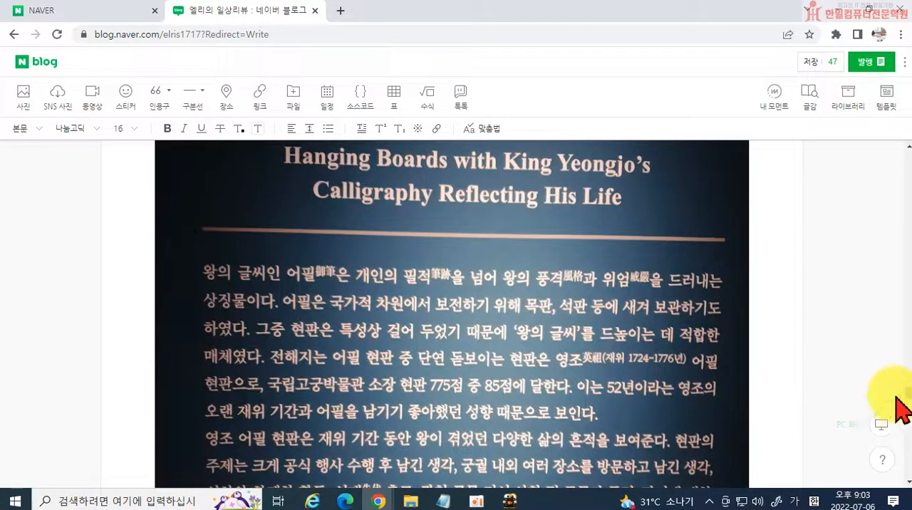
pyautogui.moveTo(909, 402); pyautogui.dragTo(908, 156)
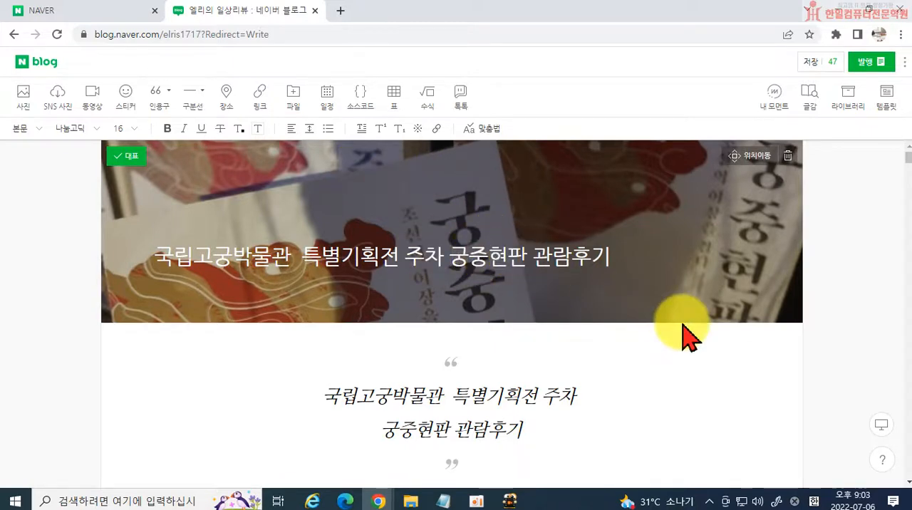
pyautogui.scroll(-10, 681, 332)
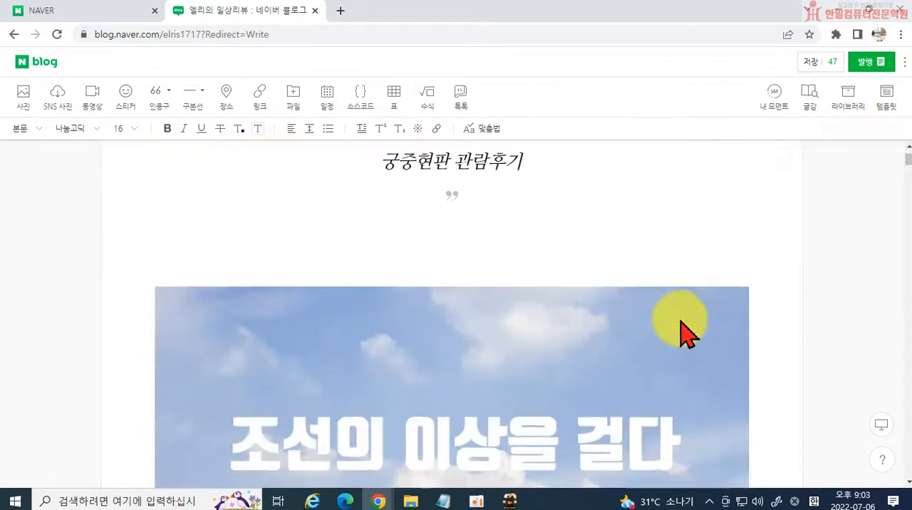
pyautogui.scroll(3, 631, 388)
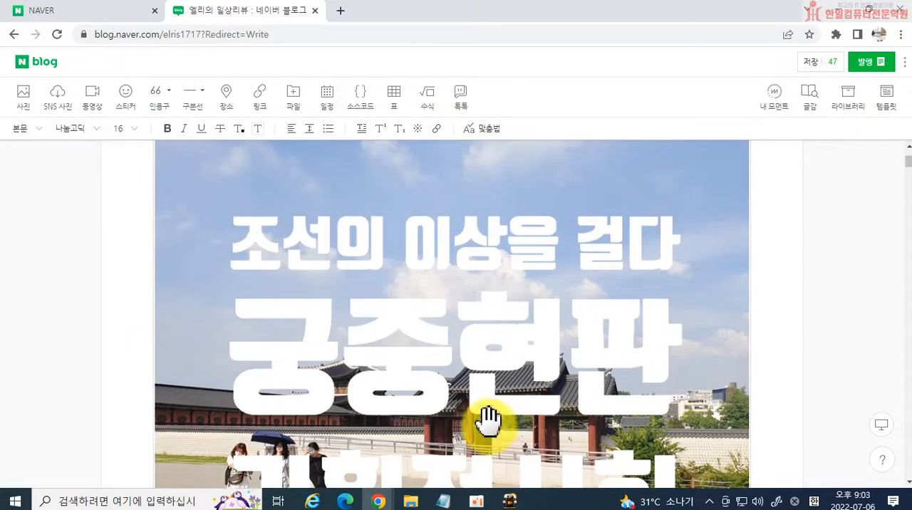
pyautogui.scroll(2, 488, 420)
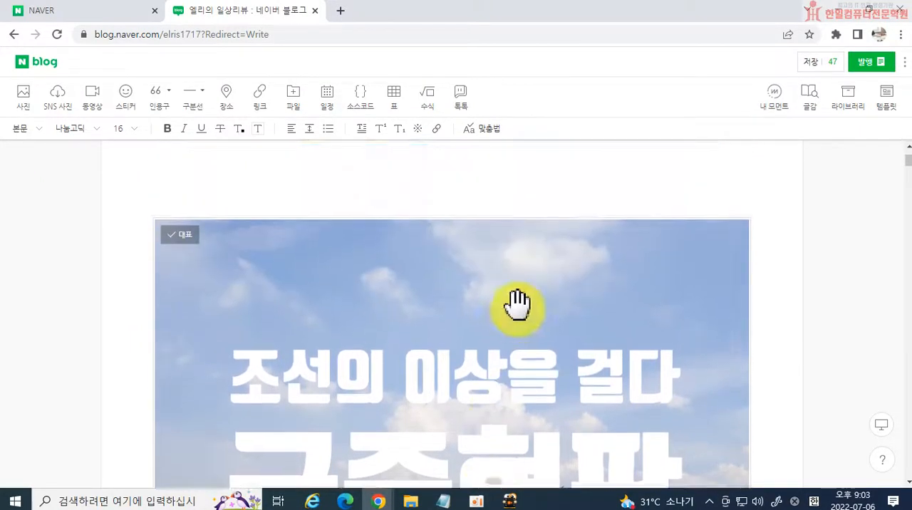
pyautogui.click(188, 241)
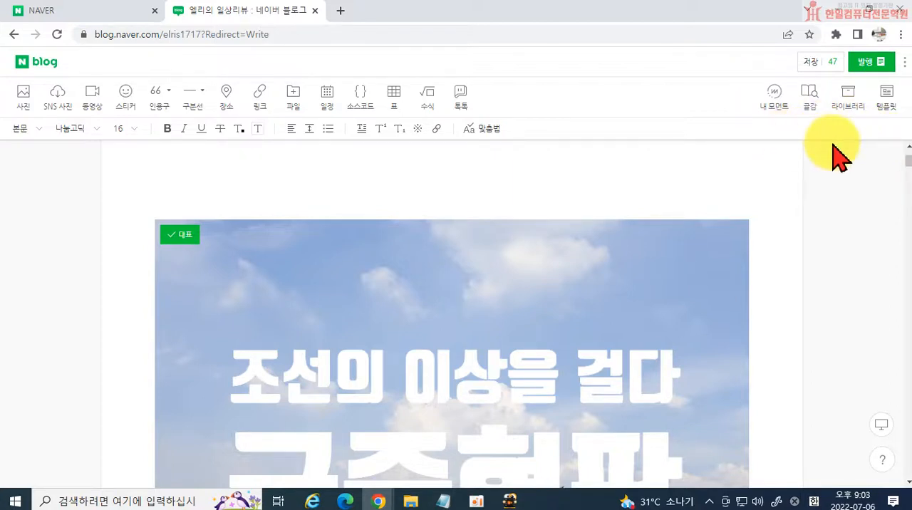
# Open the publishing settings and set the category to 일상, the entry below "[블챌] 주간일기 챌린지".
pyautogui.click(870, 64)
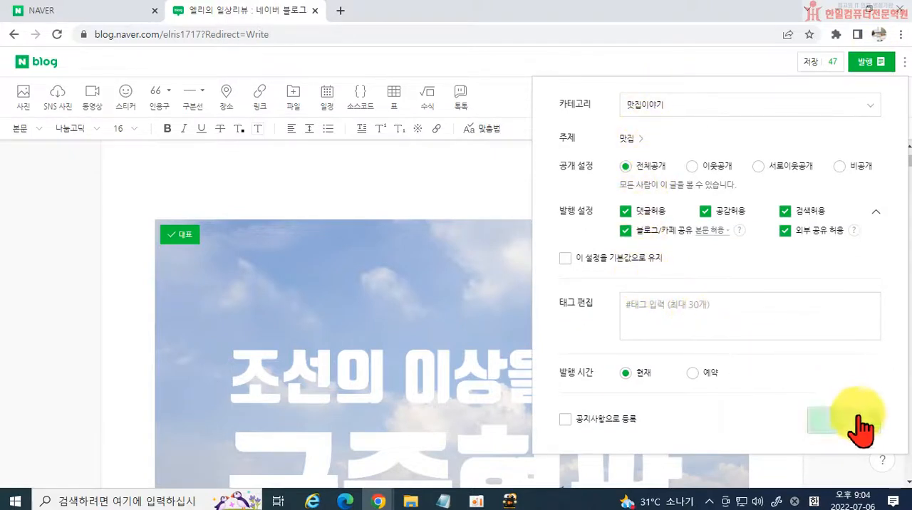
pyautogui.click(690, 113)
pyautogui.scroll(-1, 669, 152)
pyautogui.scroll(-5, 666, 158)
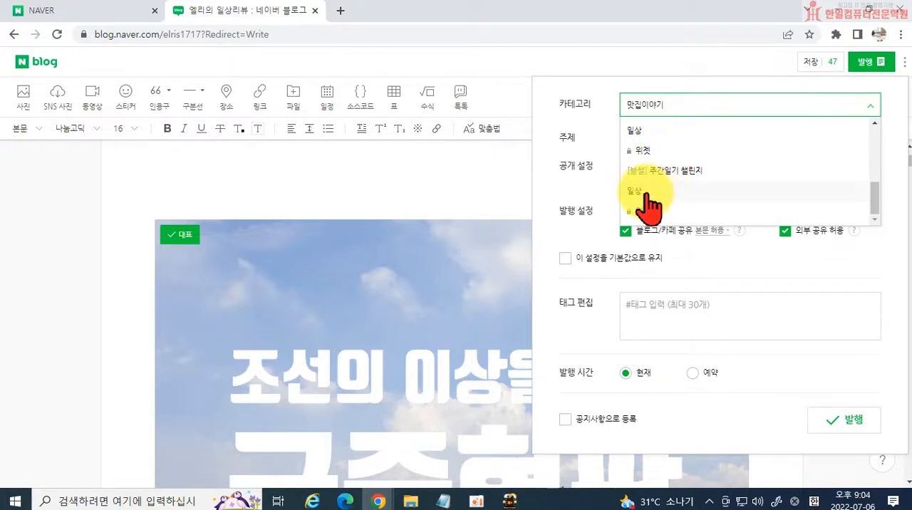
pyautogui.click(646, 194)
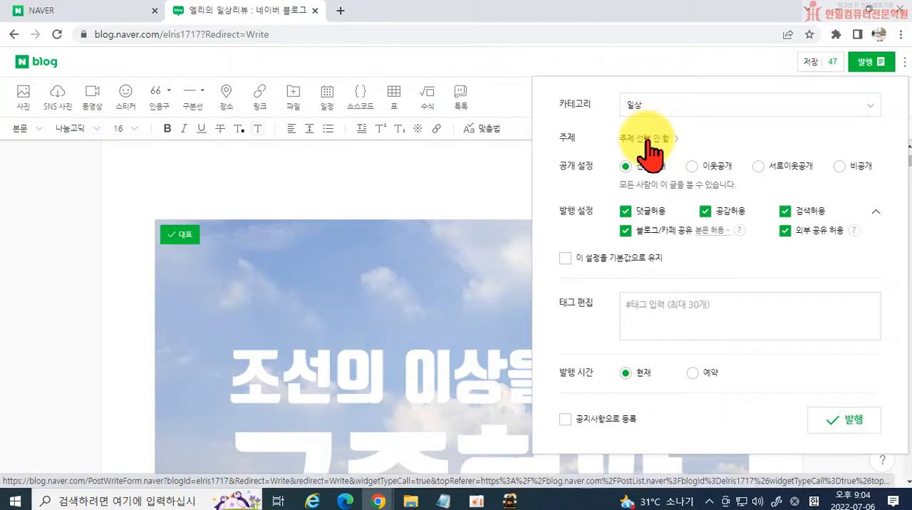
# Set the post's topic to 일상·생각.
pyautogui.click(646, 139)
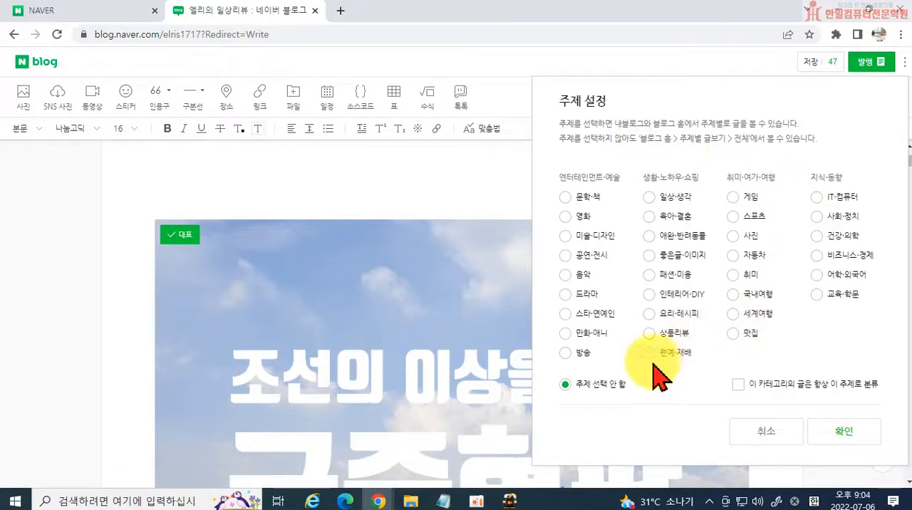
pyautogui.click(659, 200)
pyautogui.click(830, 430)
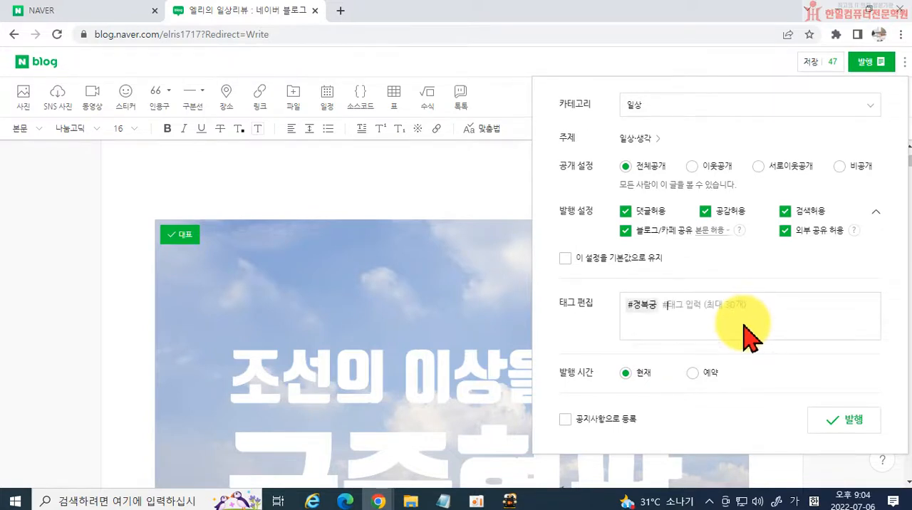
# Add the tags 궁중현판, 국립고궁박물관, 국립고궁박물관주차, 국립고궁박물관굿즈 and 국립고궁박물관입장료 to the post and publish it.
pyautogui.press('Return')
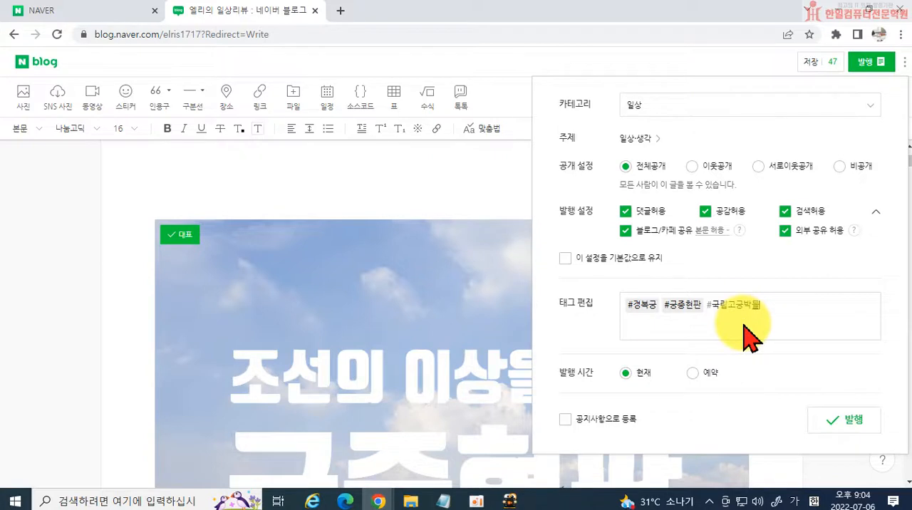
pyautogui.write('국립고궁박물관')
pyautogui.press('Return')
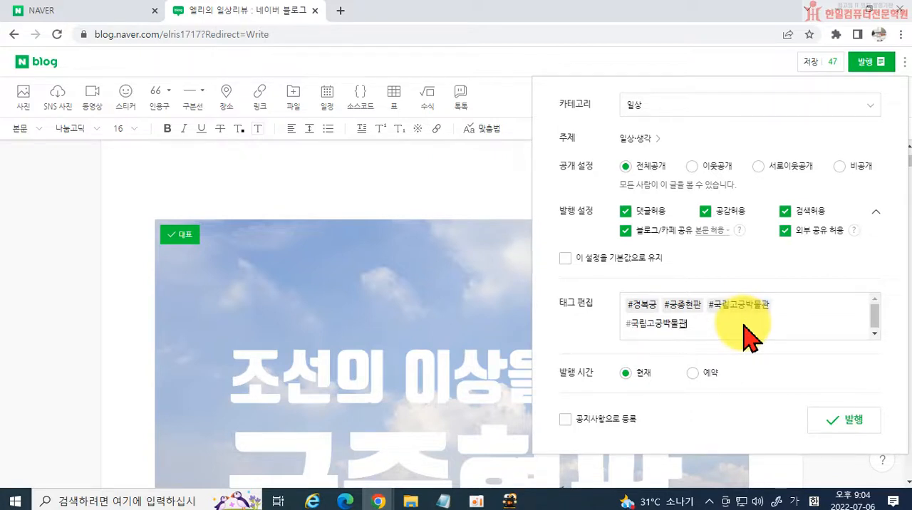
pyautogui.write('국립고궁박물관주차')
pyautogui.press('Return')
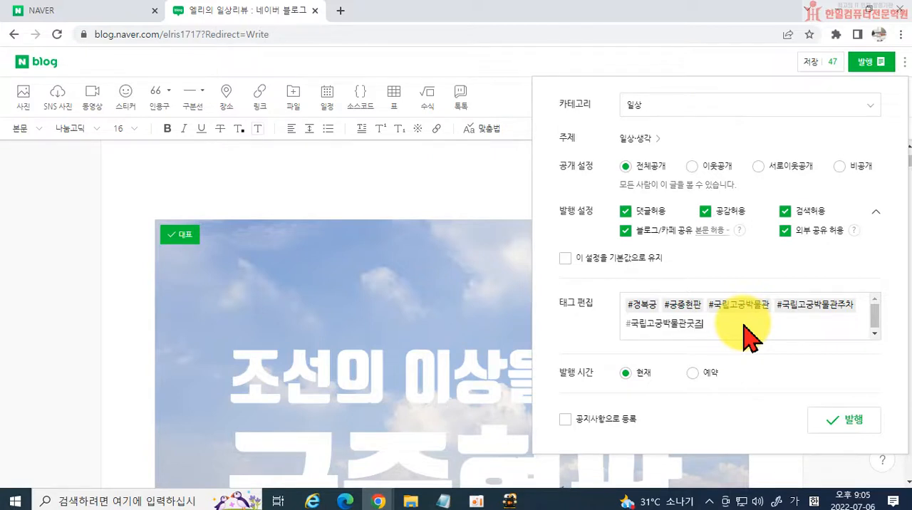
pyautogui.write('국립고궁박물관굿즈')
pyautogui.press('Return')
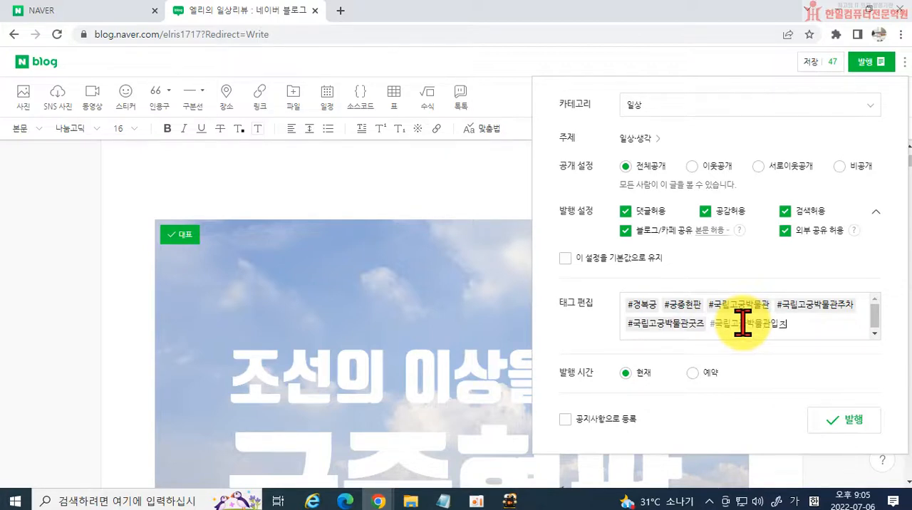
pyautogui.write('국립고궁박물관입장료')
pyautogui.press('Return')
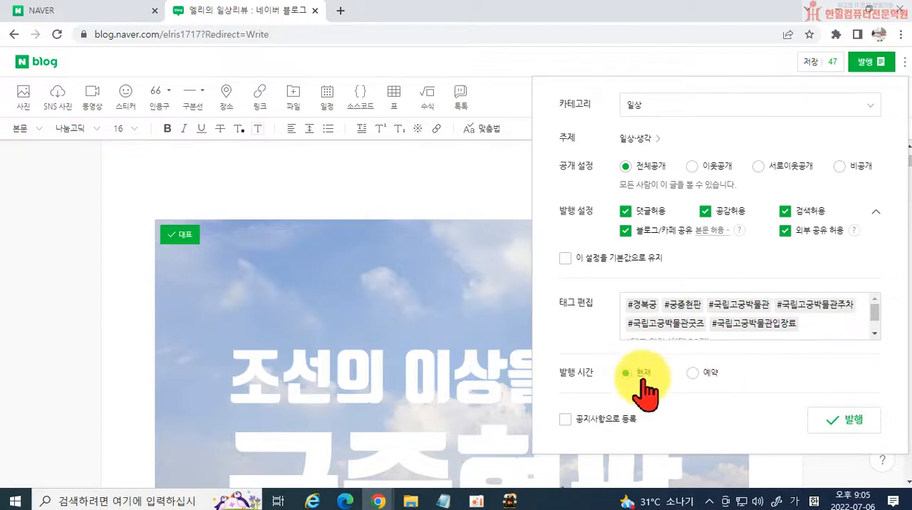
pyautogui.click(827, 417)
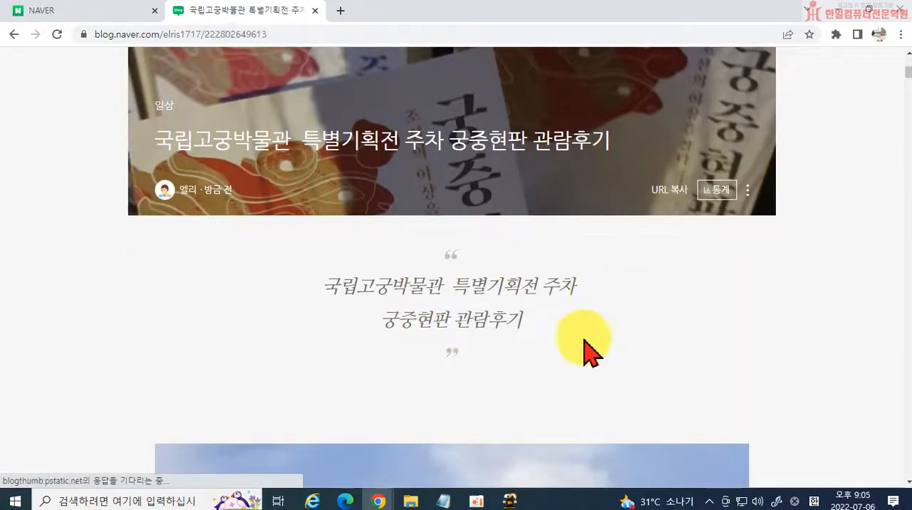
# Look through the published post's title, quotation and exhibition photos, and return to its title banner.
pyautogui.scroll(-4, 591, 363)
pyautogui.scroll(-1, 605, 377)
pyautogui.scroll(-15, 640, 363)
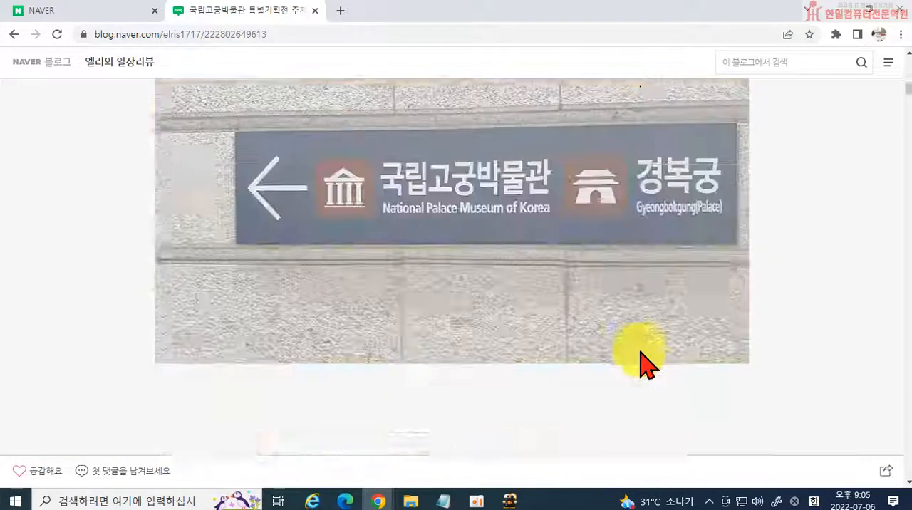
pyautogui.scroll(-15, 640, 363)
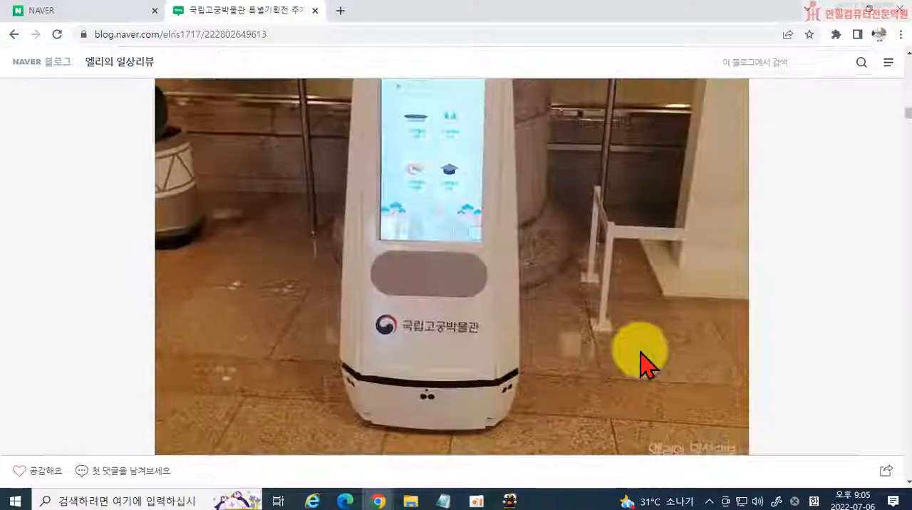
pyautogui.scroll(-15, 640, 364)
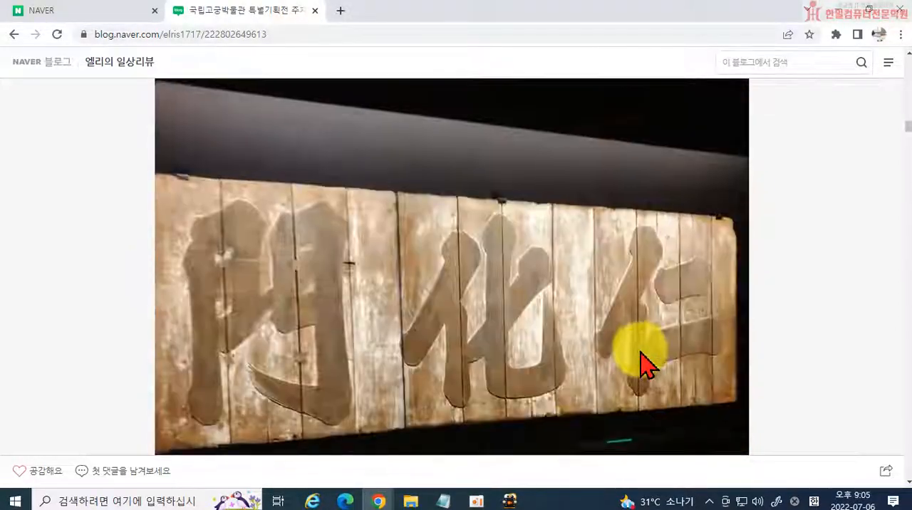
pyautogui.scroll(15, 639, 363)
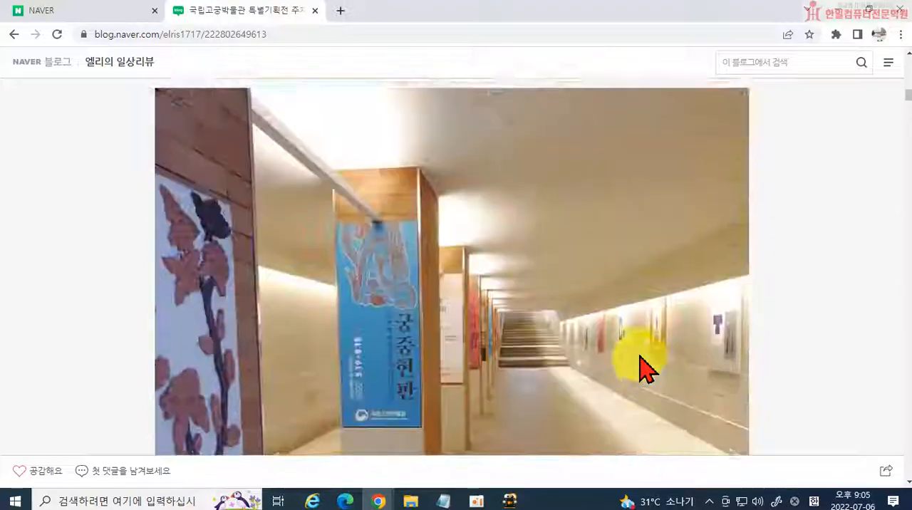
pyautogui.scroll(4, 640, 364)
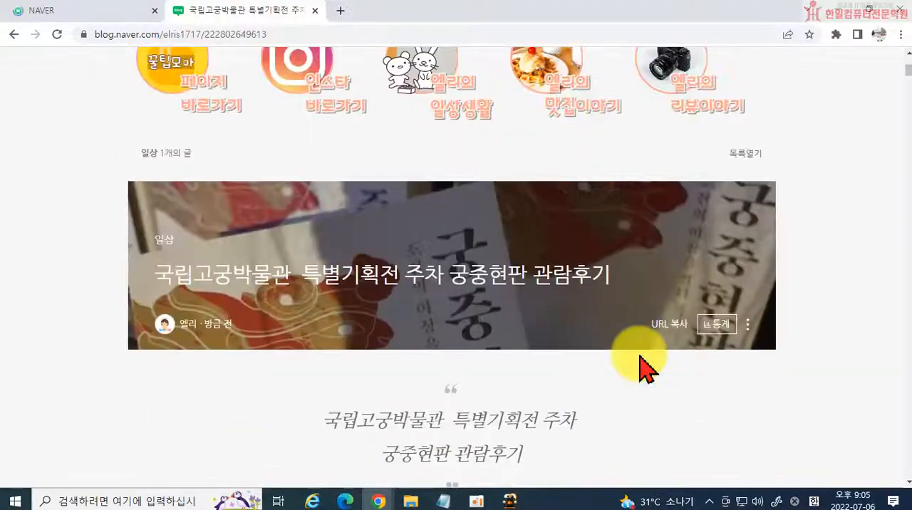
pyautogui.scroll(4, 574, 388)
pyautogui.scroll(-3, 548, 328)
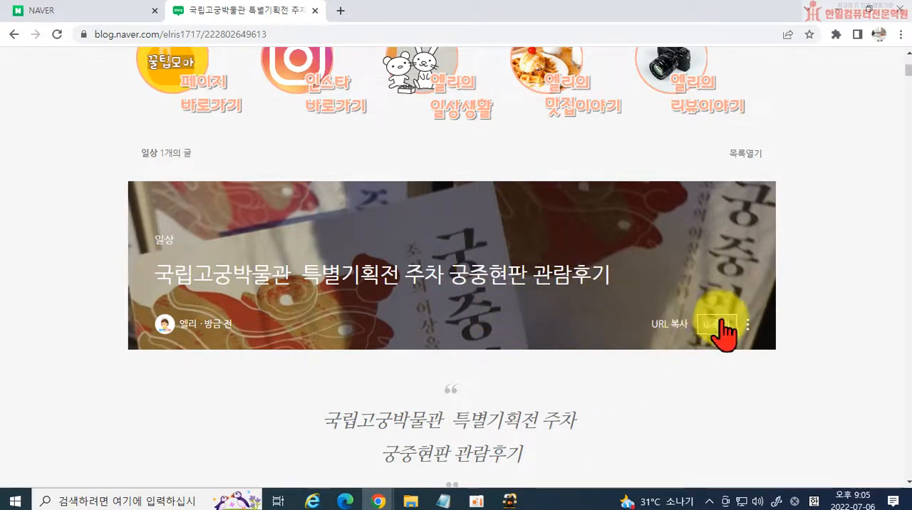
# Reopen the published post 국립고궁박물관 특별기획전 주차 궁중현판 관람후기 for editing.
pyautogui.click(747, 326)
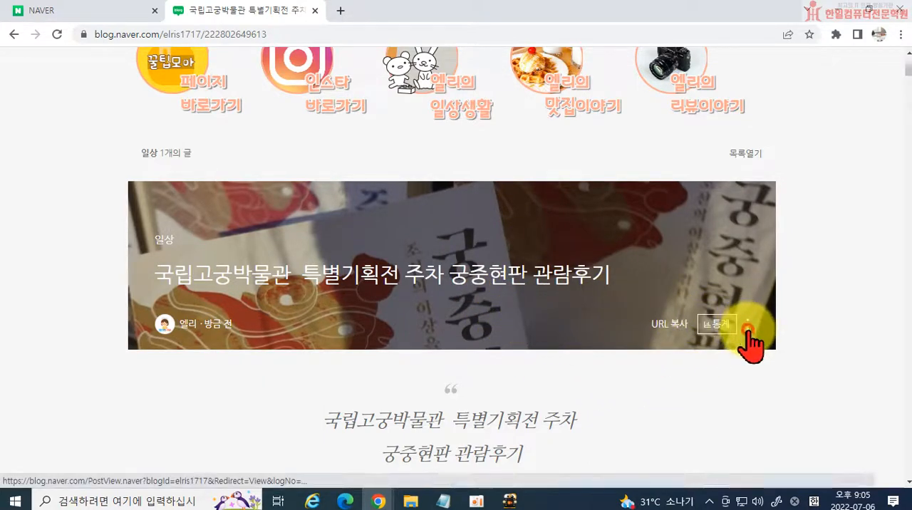
pyautogui.click(686, 356)
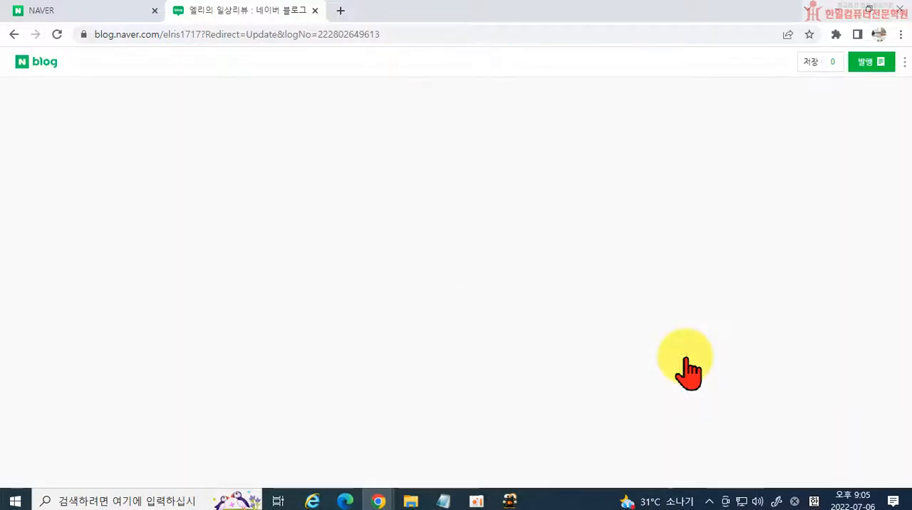